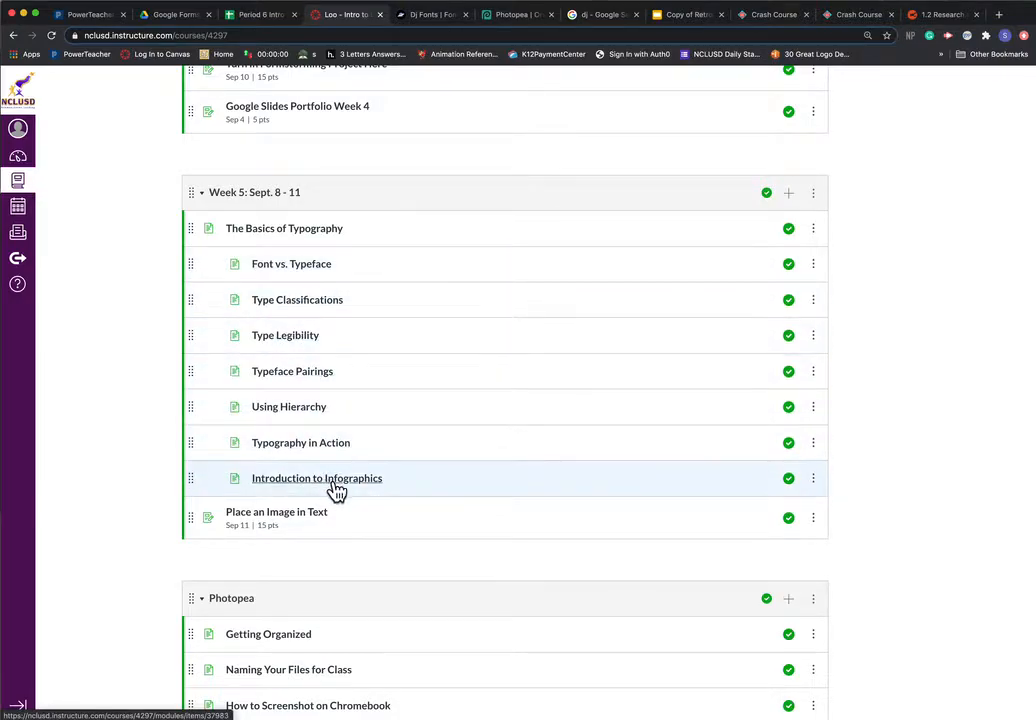
Step: Open the Place an Image in Text assignment in the Week 5 module and look through its example images and submission instructions
click(297, 519)
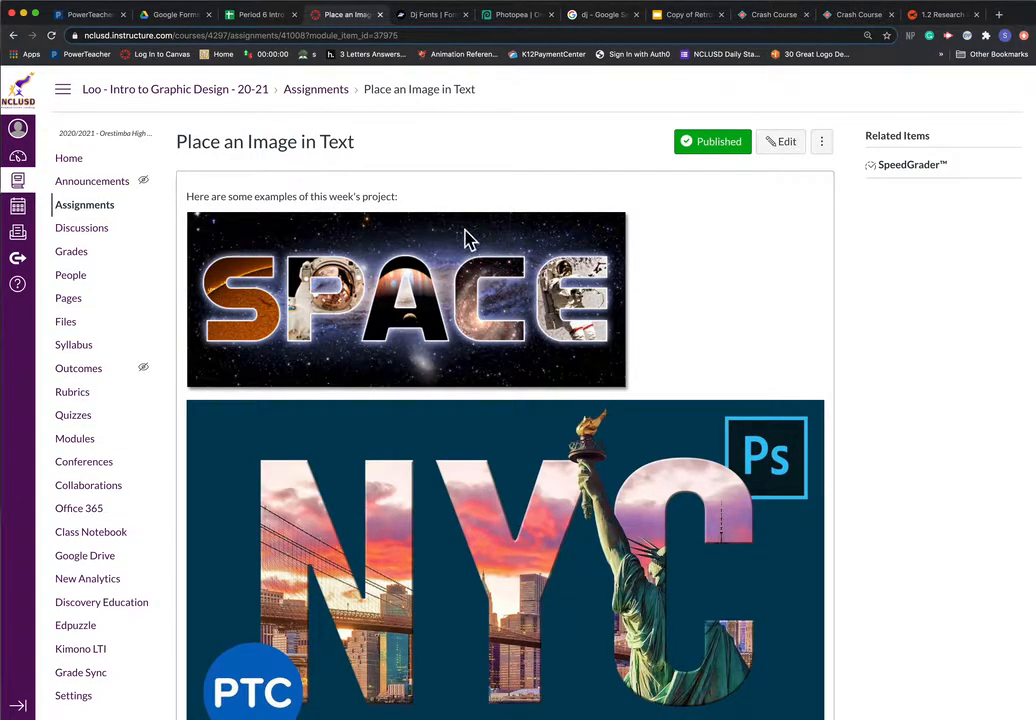
scroll(617, 318, down, 5)
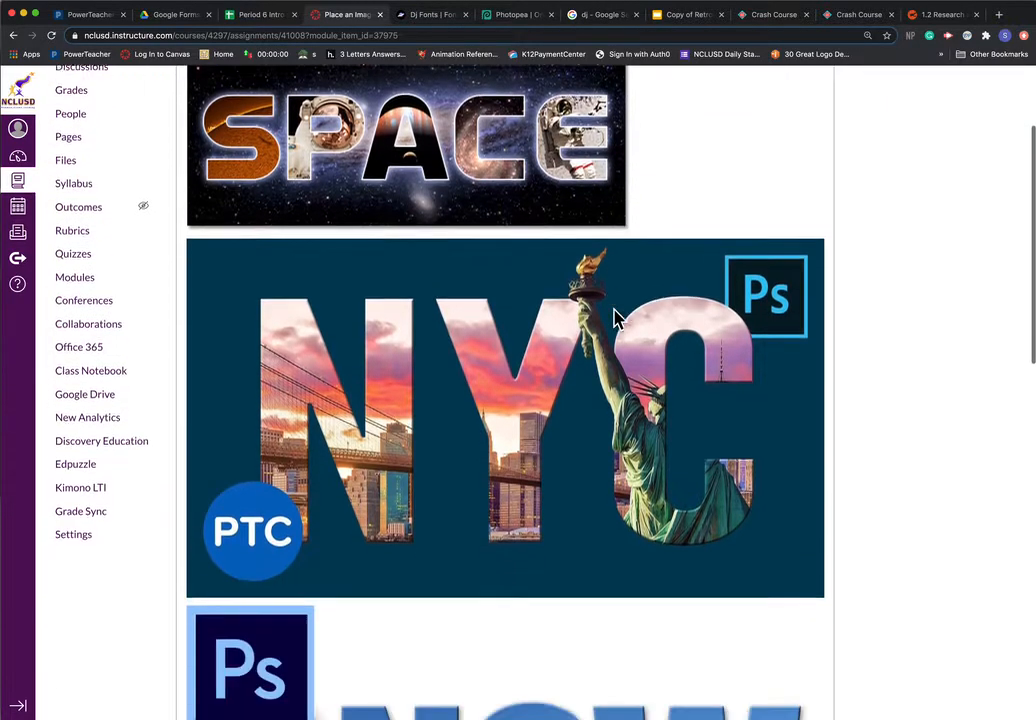
scroll(617, 318, up, 1)
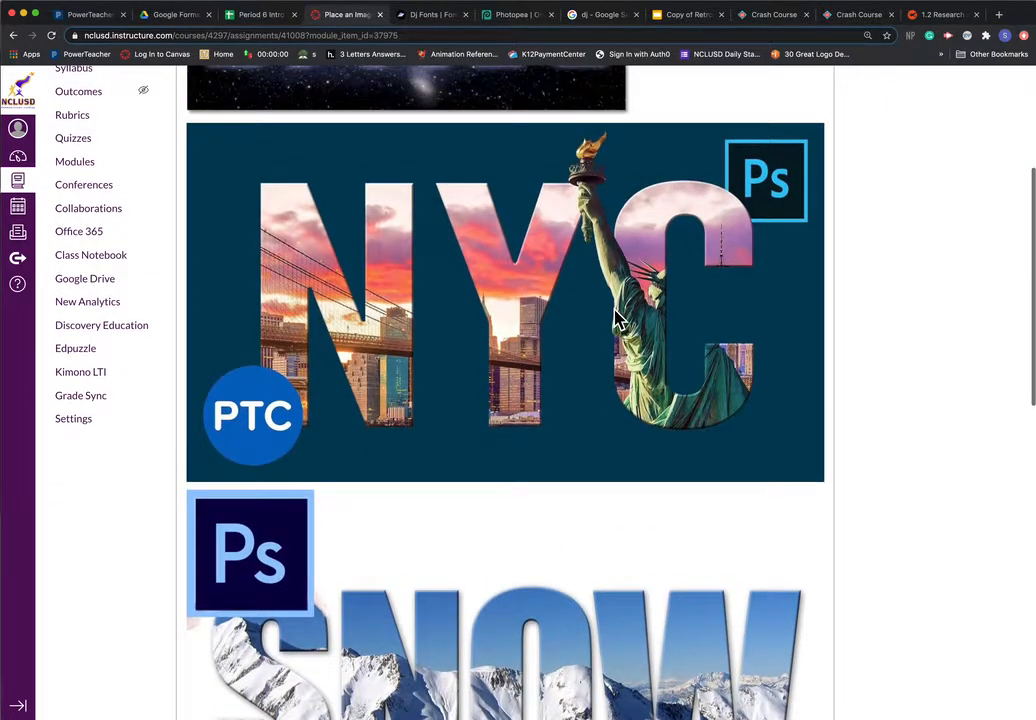
scroll(617, 318, down, 6)
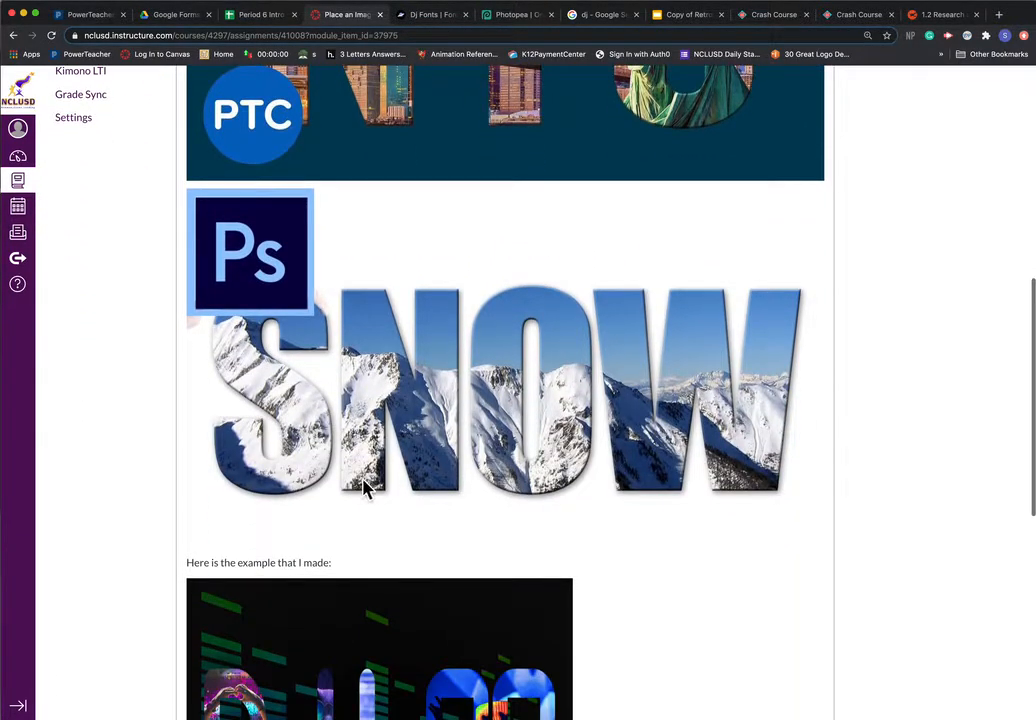
scroll(505, 397, down, 6)
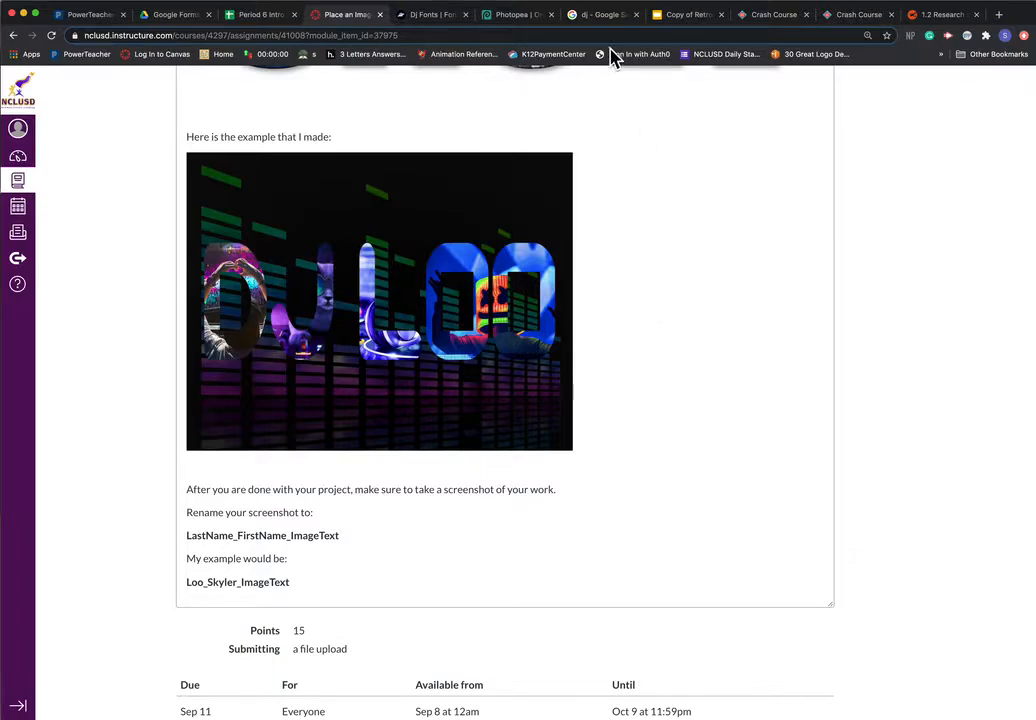
Step: Switch to Photopea and create a project named "Image in Text" at 1280 x 720 px, 72 DPI, with a white background
click(515, 15)
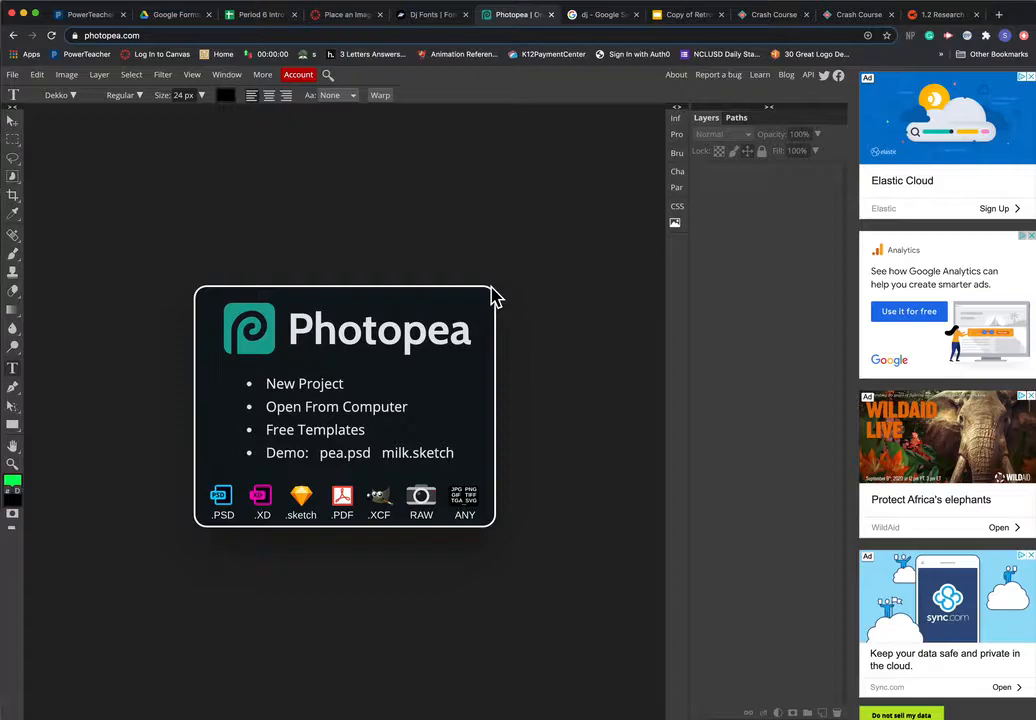
click(310, 388)
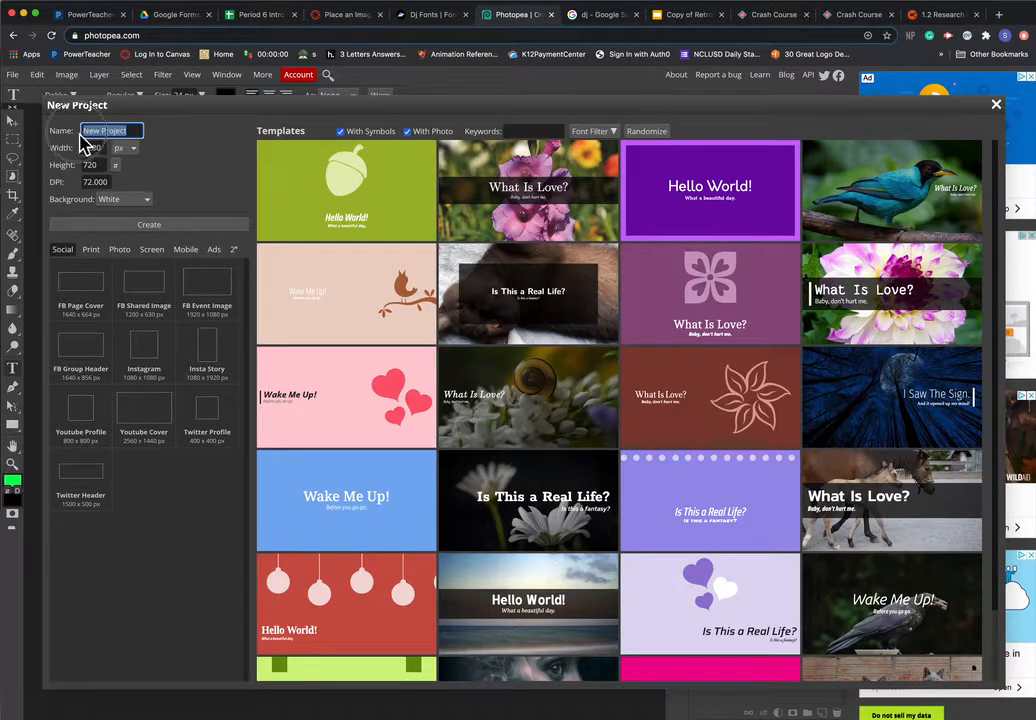
text(Image in Text)
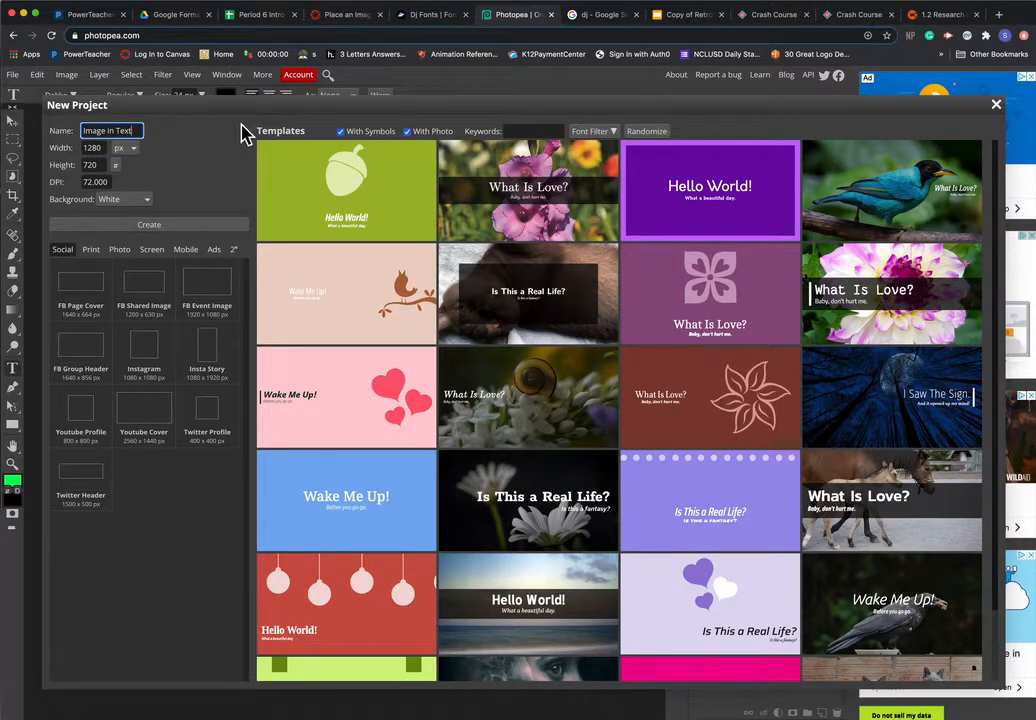
click(234, 149)
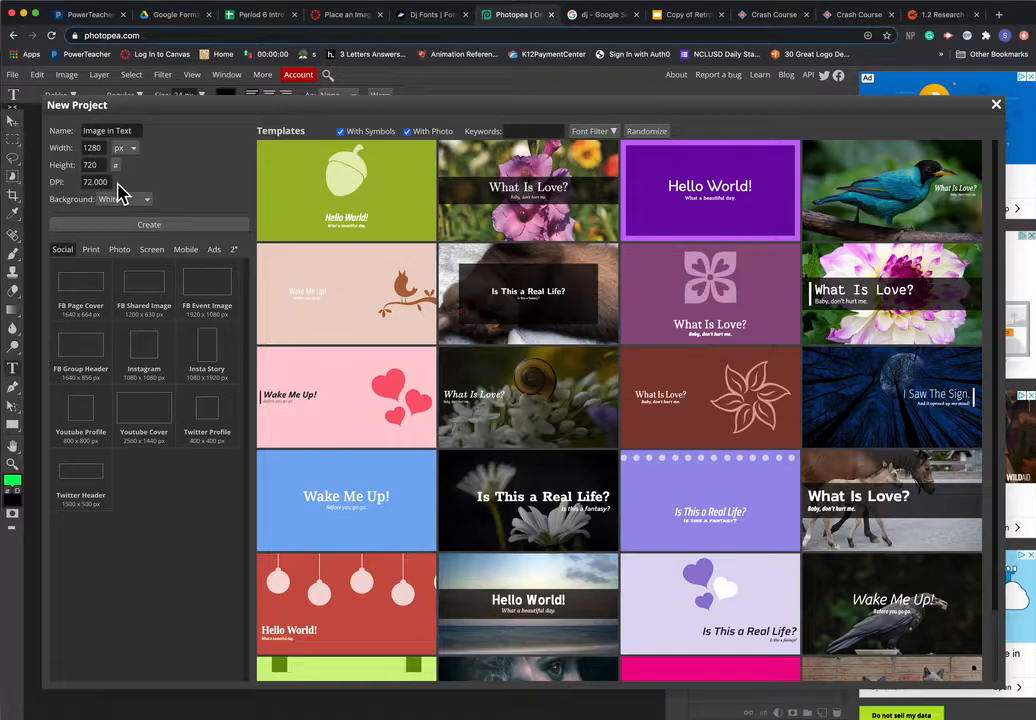
click(130, 149)
click(134, 150)
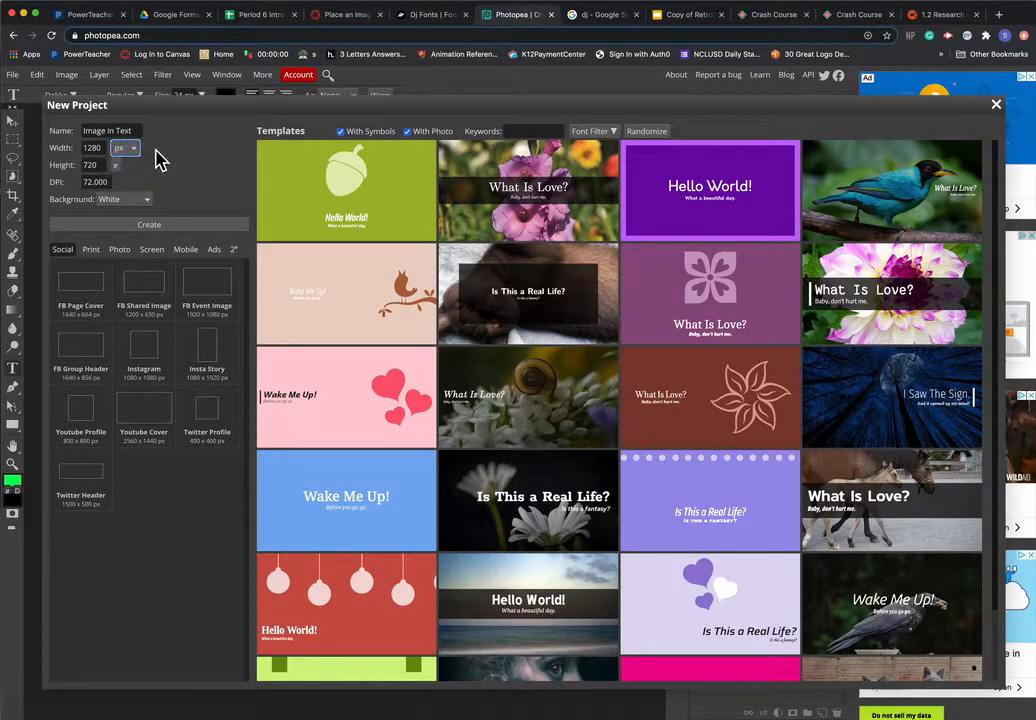
click(150, 233)
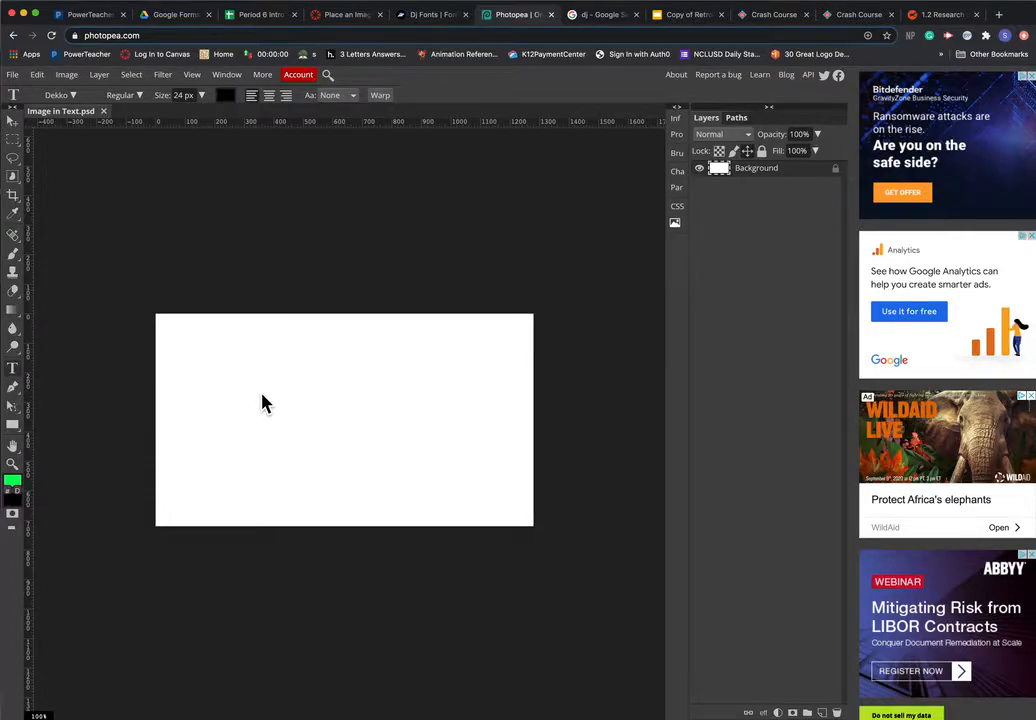
Step: Check the instructor's DJ-themed example in the Canvas assignment, then return to the Photopea project
click(349, 16)
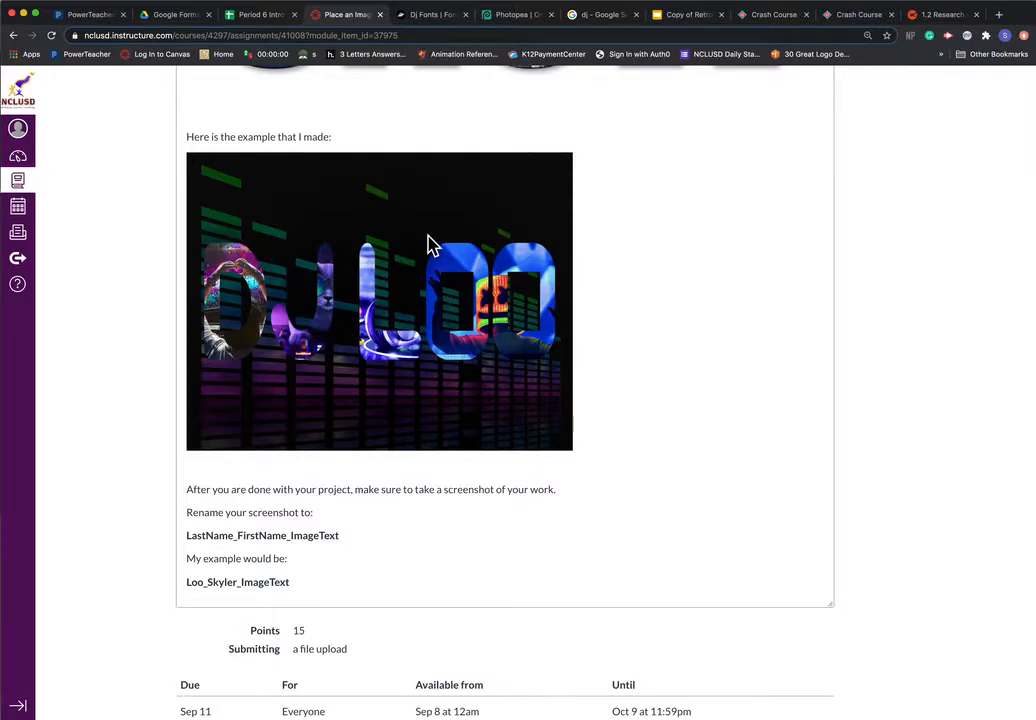
click(514, 15)
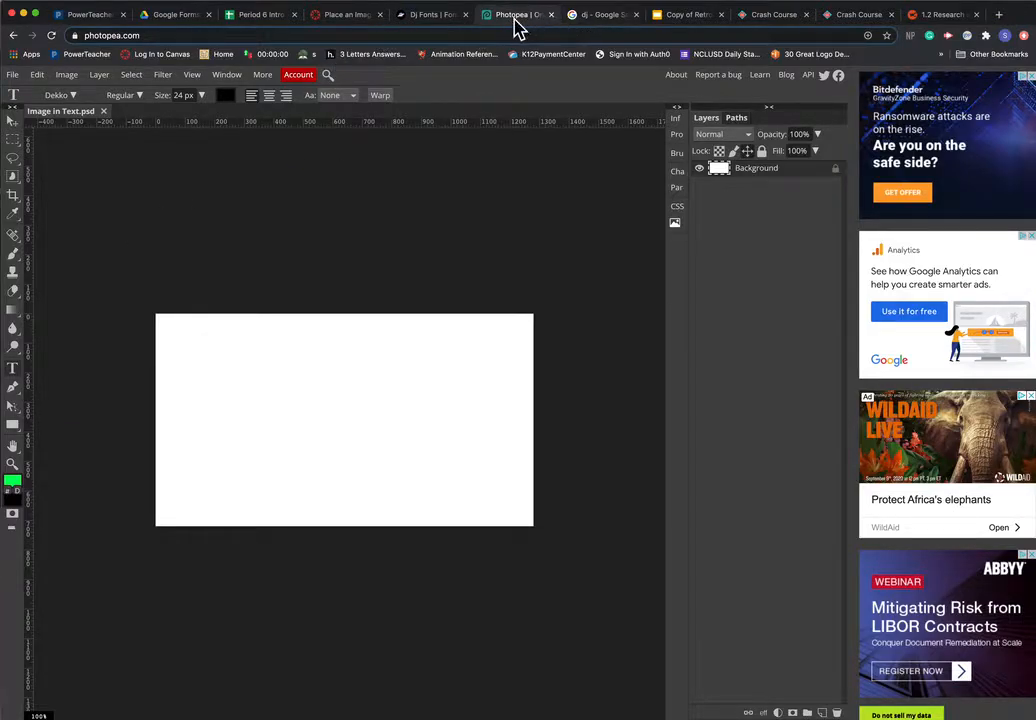
click(434, 18)
click(525, 20)
Step: Search Google for "dj fonts" and open FontSpace's Dj Fonts page
click(437, 18)
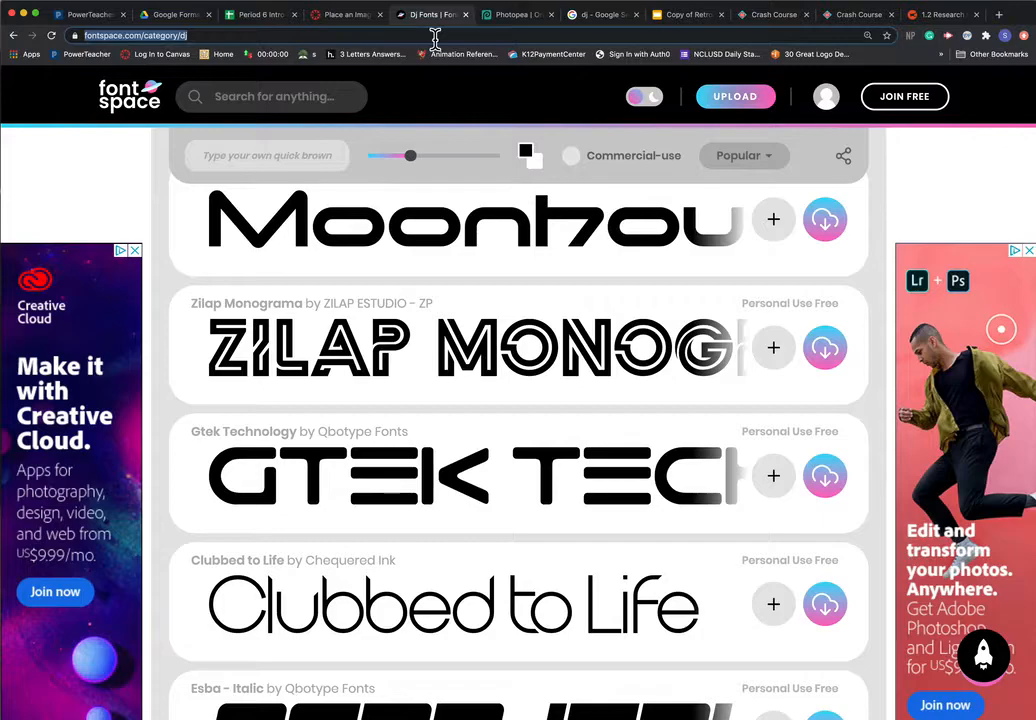
text(google.c)
key(Return)
text(dj fonts)
key(Return)
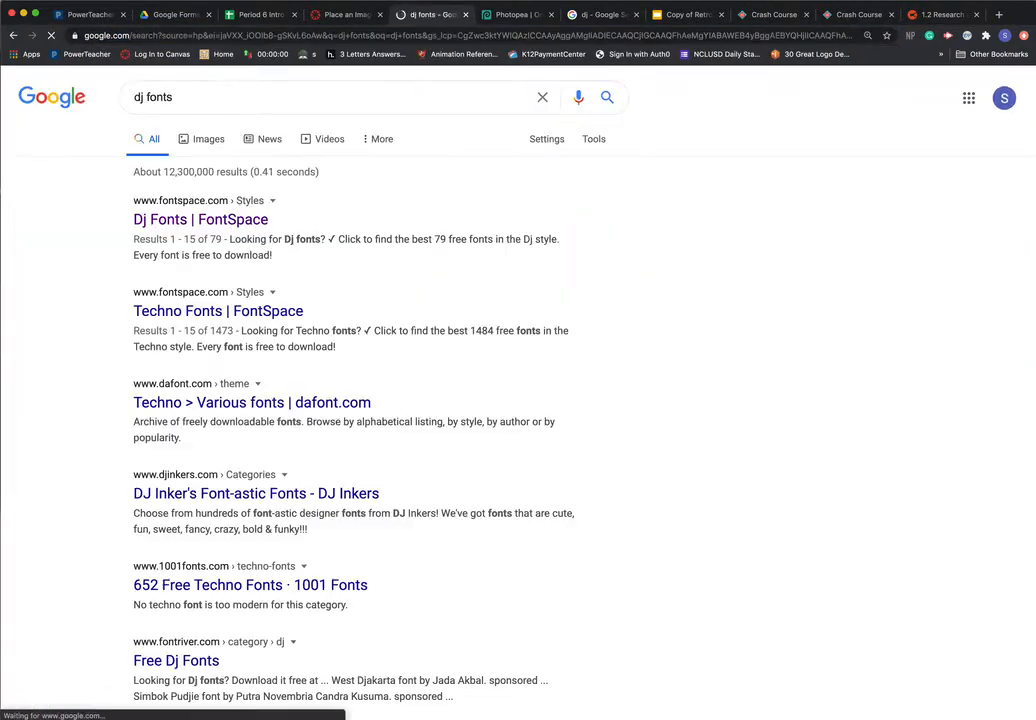
click(217, 229)
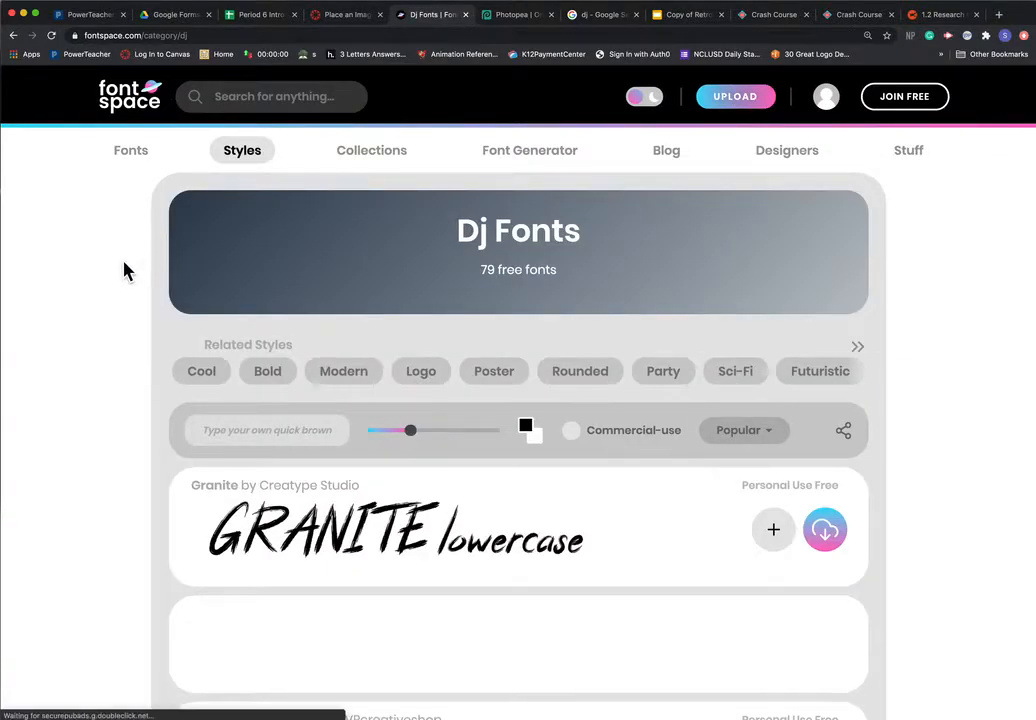
Step: Look through the first page of Dj Fonts on FontSpace for lettering styles that suit the theme
scroll(123, 270, down, 3)
scroll(127, 268, down, 13)
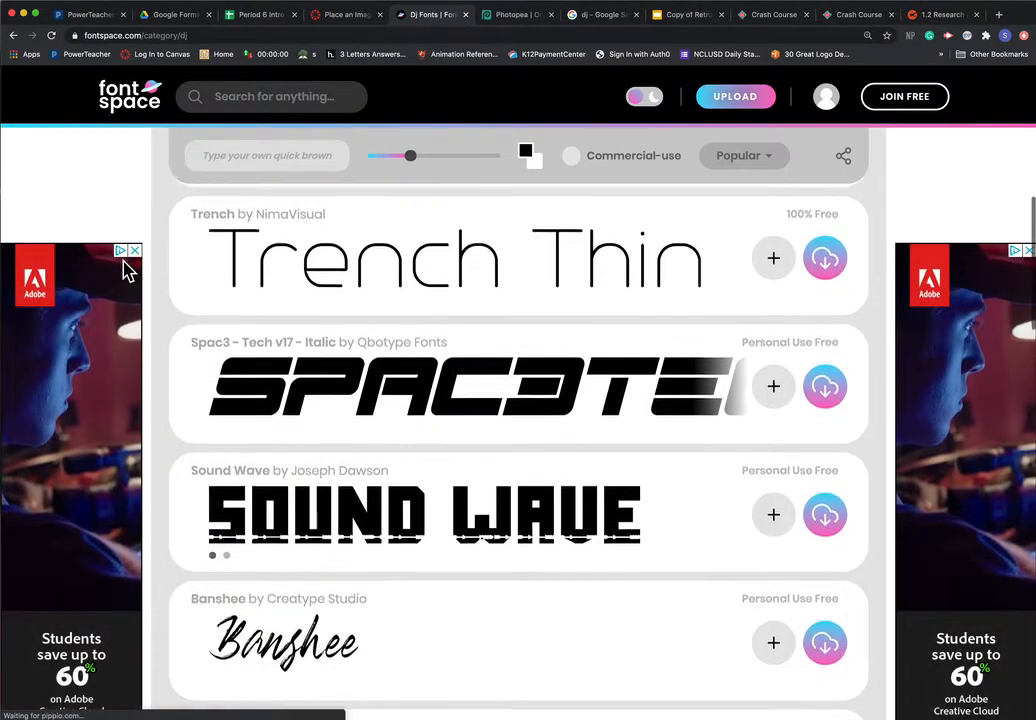
scroll(127, 268, down, 7)
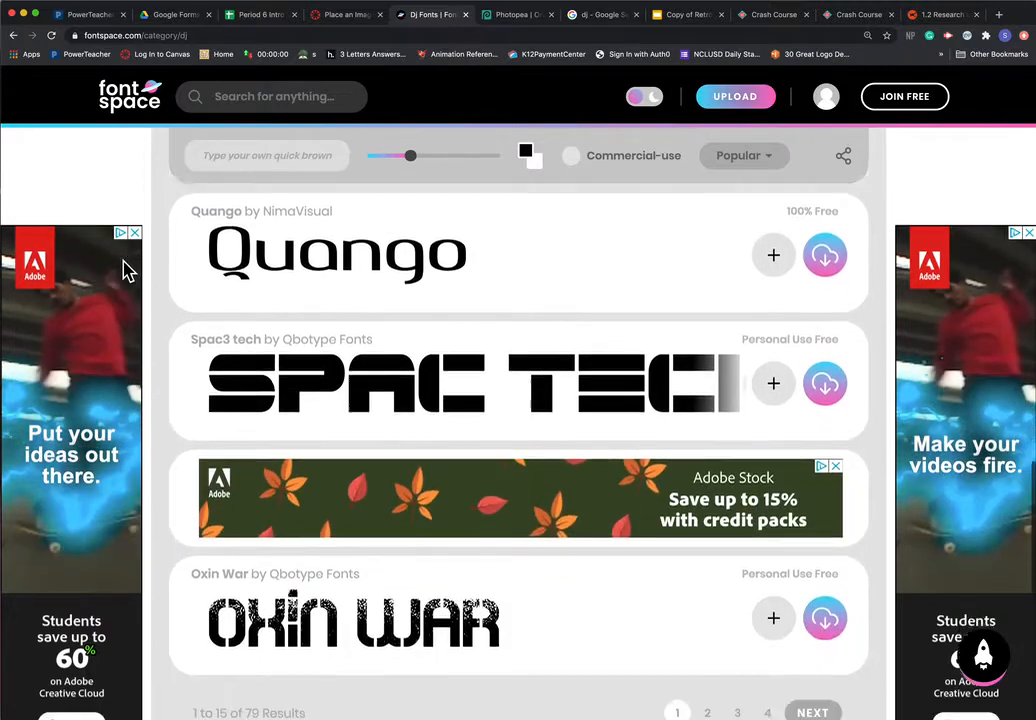
scroll(127, 268, up, 10)
scroll(127, 268, up, 15)
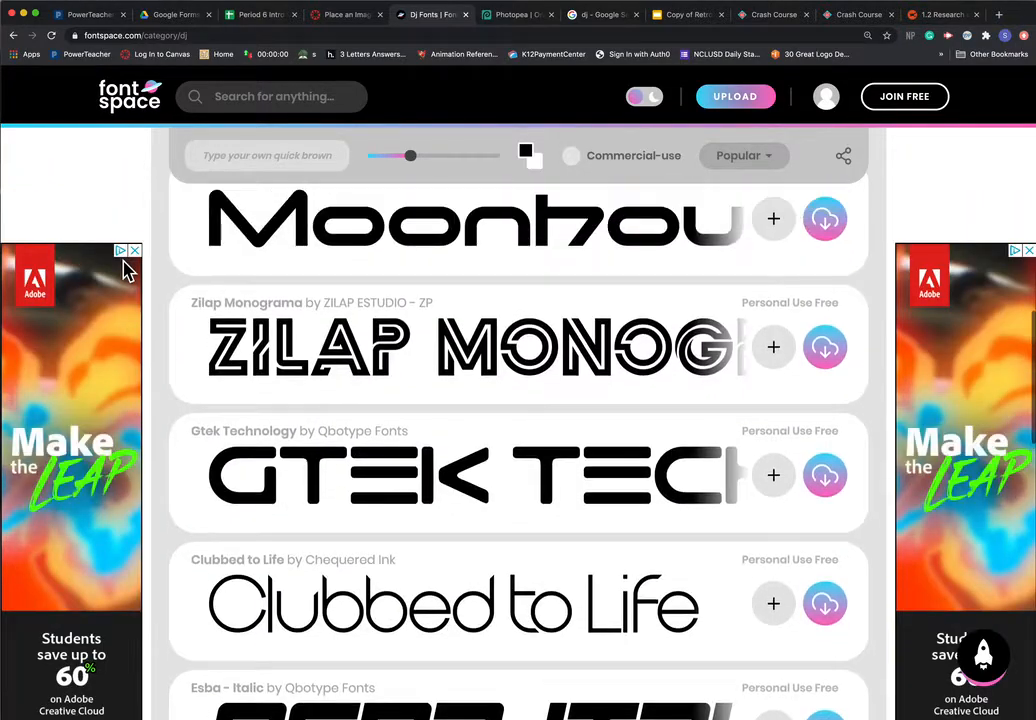
scroll(127, 268, down, 2)
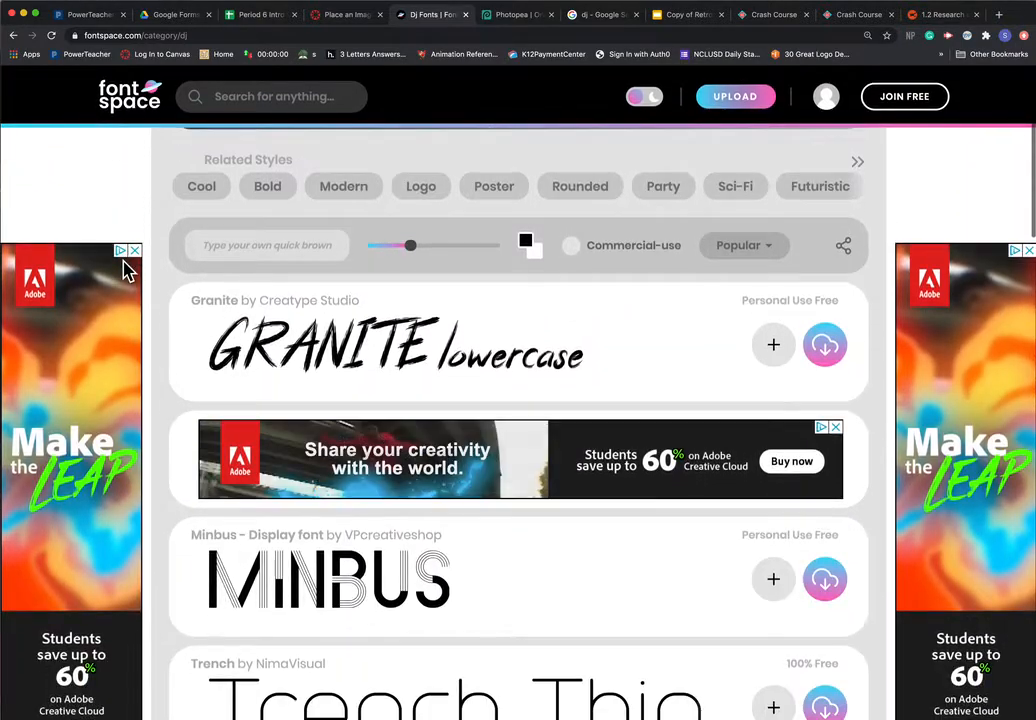
Step: Go back to the Canvas assignment and compare the lettering in the SPACE, NYC, SNOW and DJ-themed examples
click(345, 16)
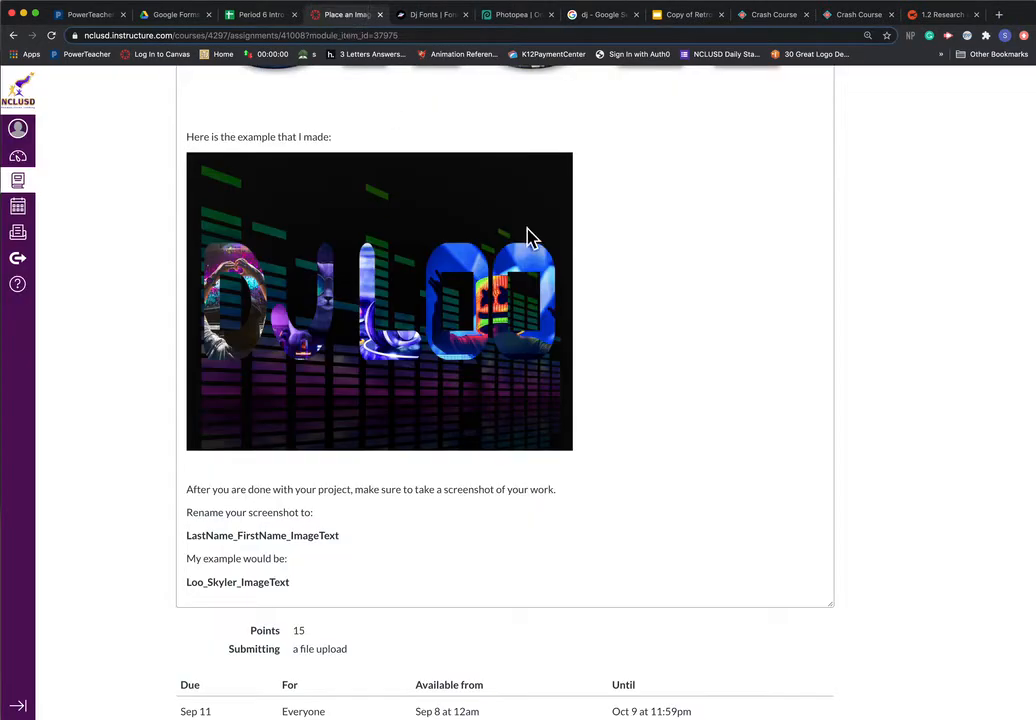
scroll(600, 230, up, 20)
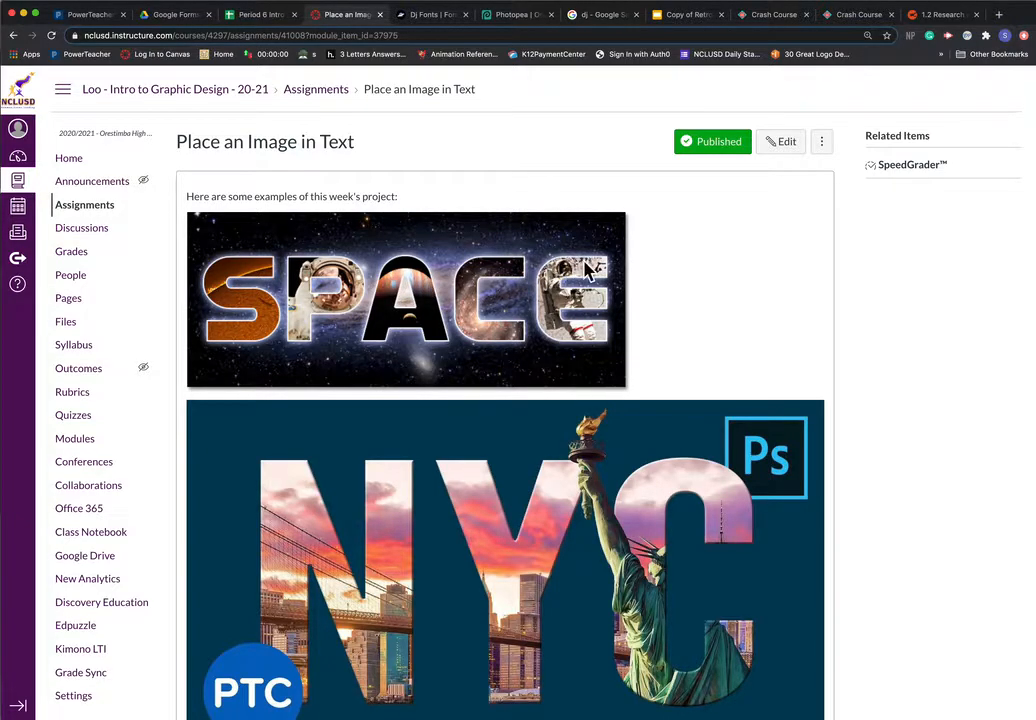
scroll(588, 318, down, 2)
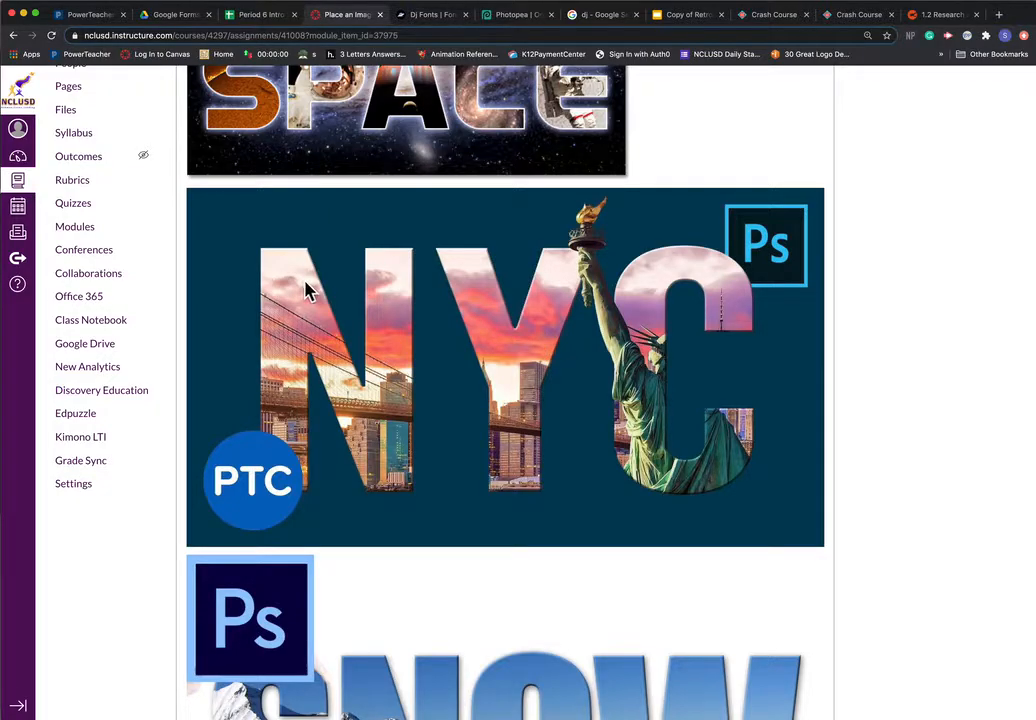
scroll(469, 351, down, 4)
scroll(471, 353, up, 4)
scroll(471, 353, up, 2)
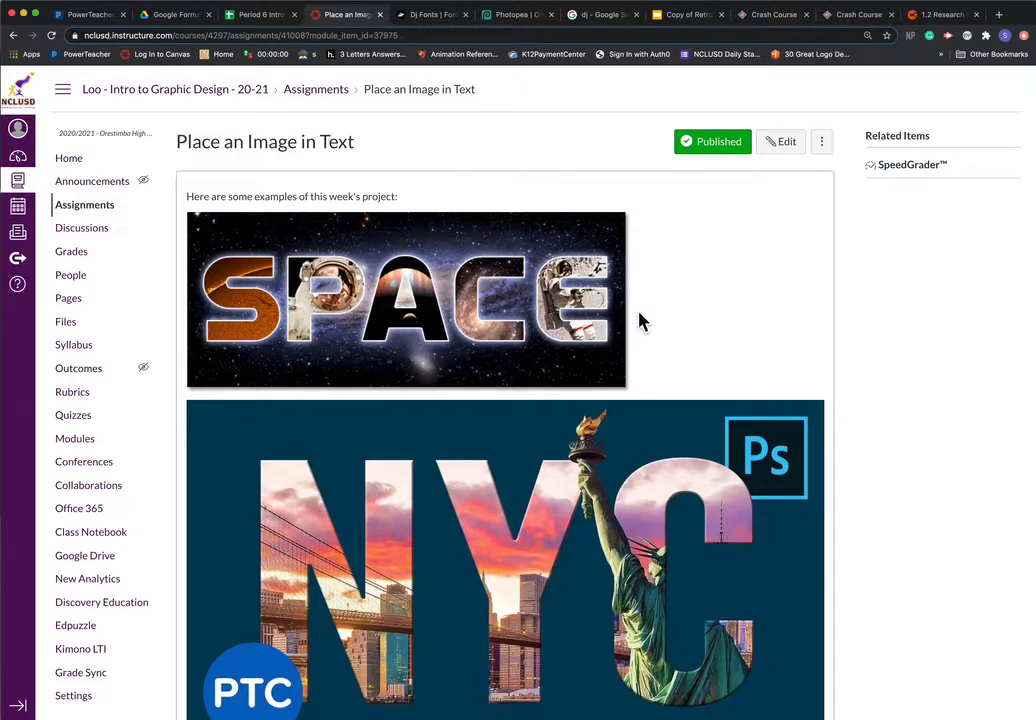
scroll(640, 320, down, 5)
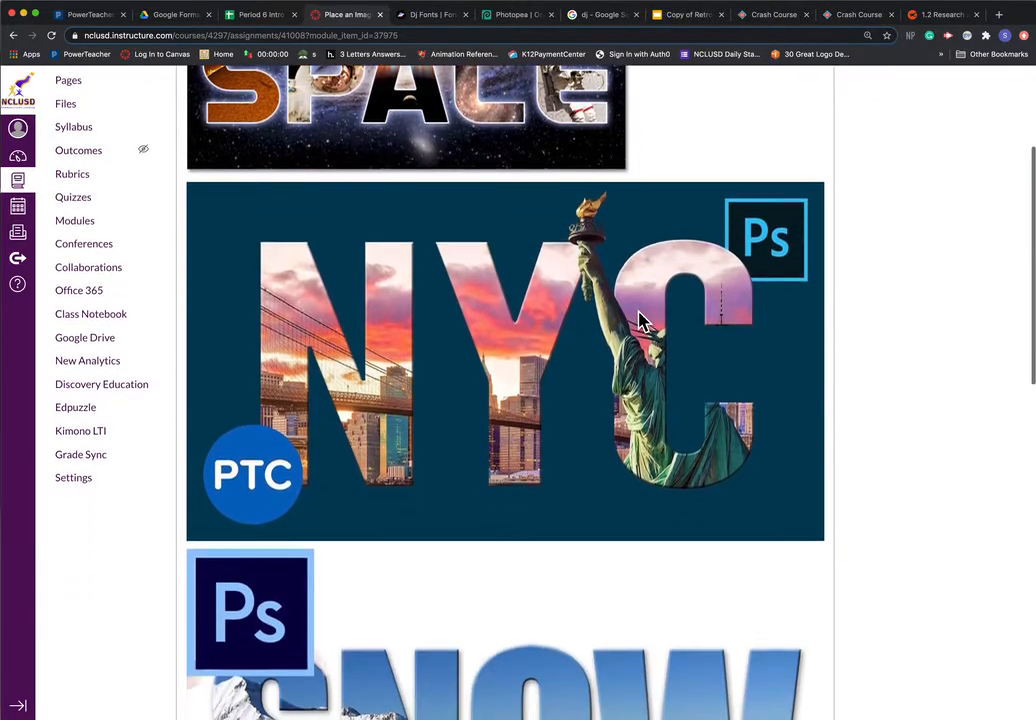
scroll(640, 320, down, 3)
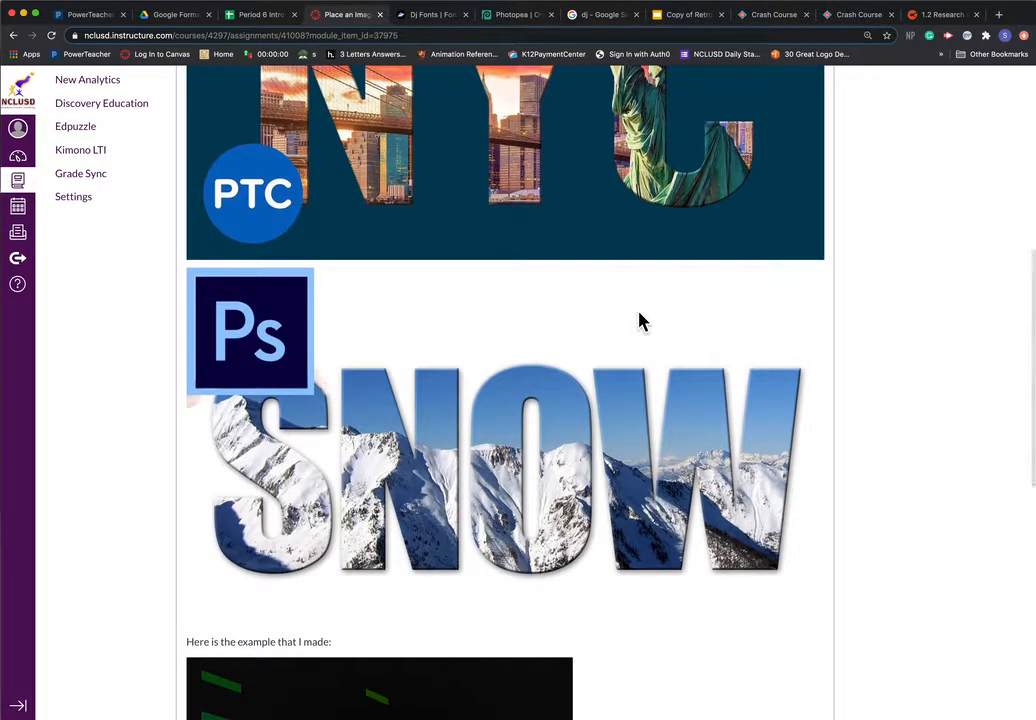
scroll(640, 320, up, 10)
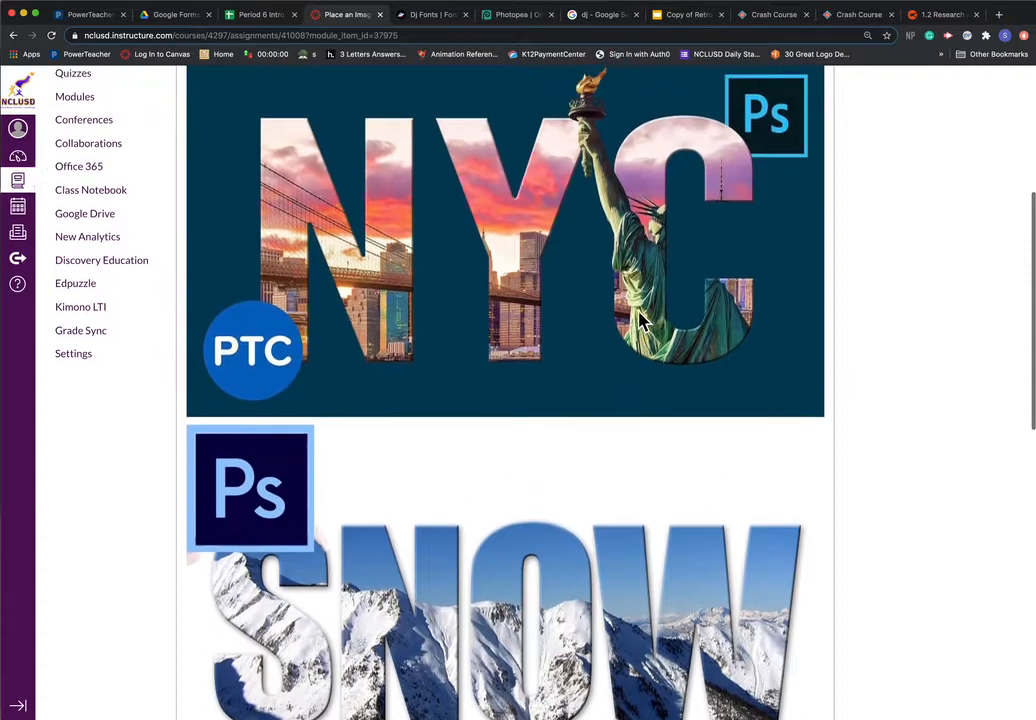
scroll(643, 322, up, 1)
scroll(641, 321, down, 15)
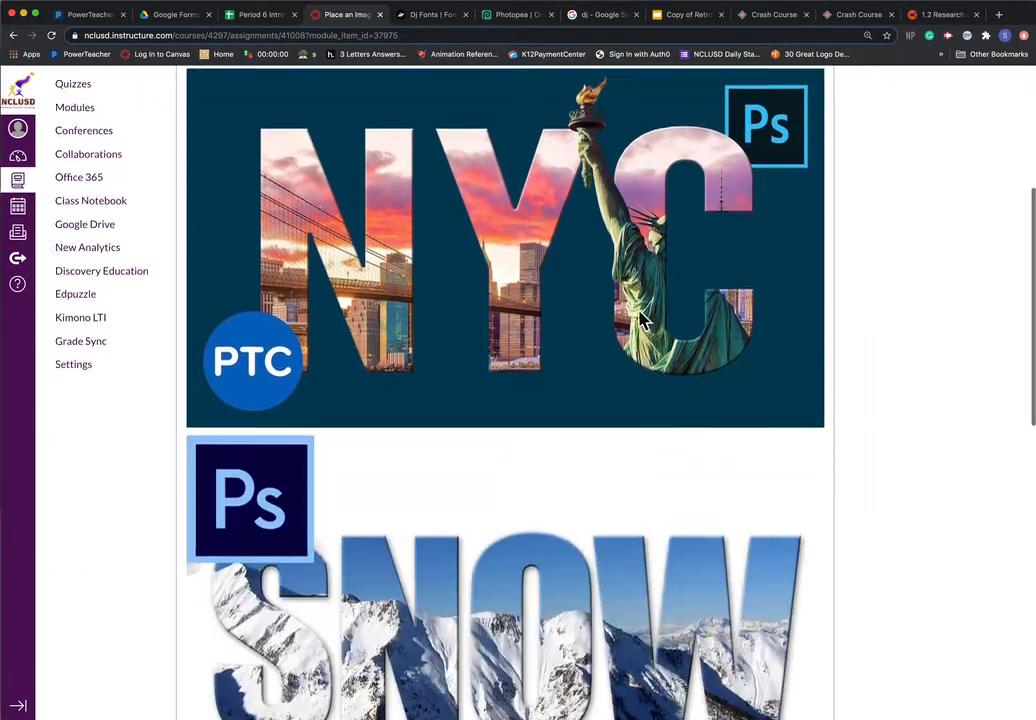
scroll(641, 319, down, 3)
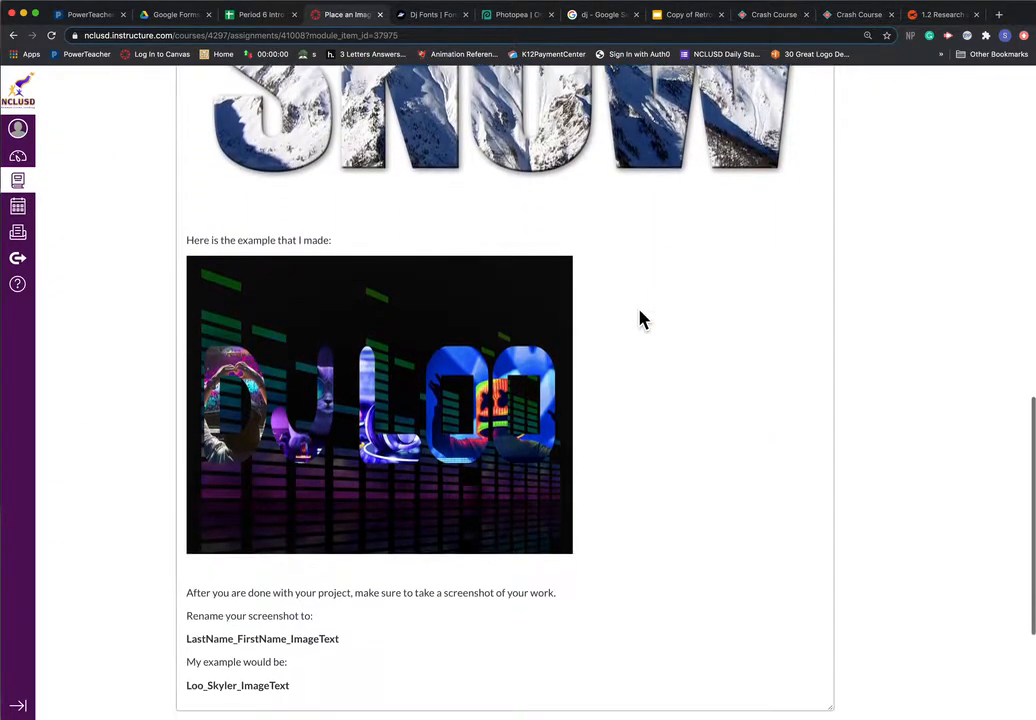
Step: Return to FontSpace's Dj Fonts page, find the Zian font by Qbotype Fonts and download it
click(418, 18)
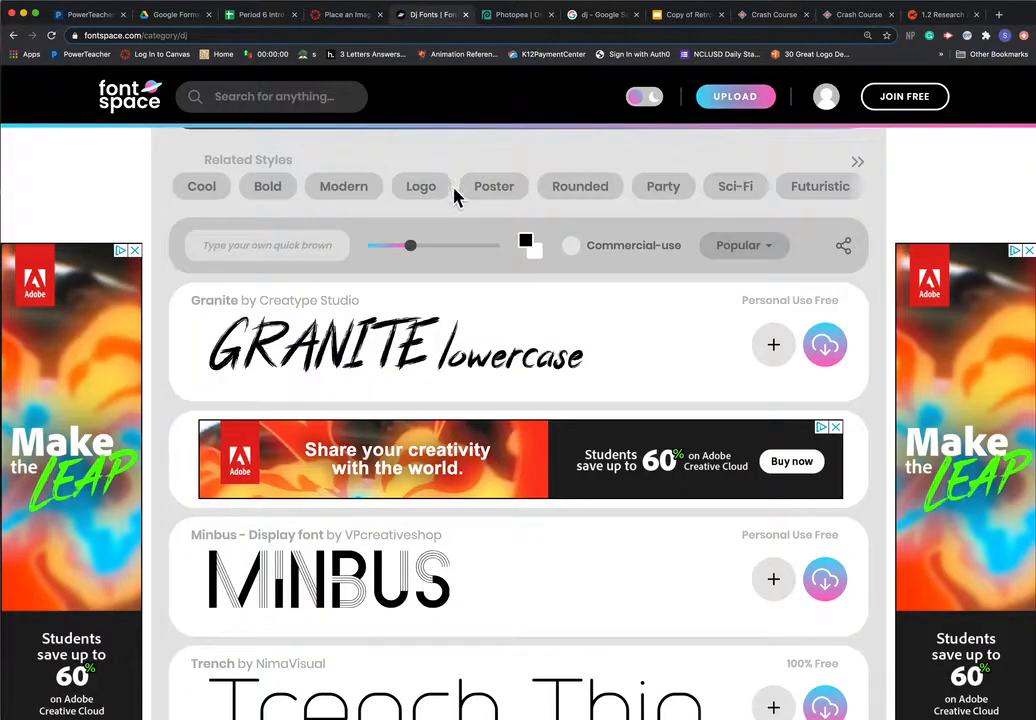
scroll(524, 318, down, 5)
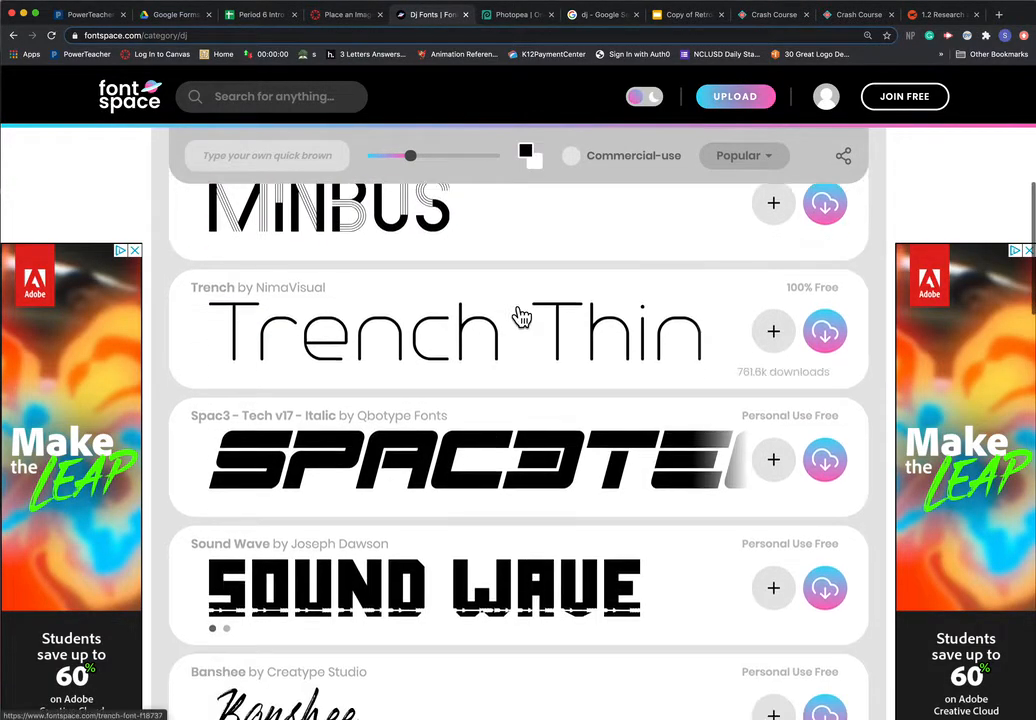
scroll(522, 318, up, 1)
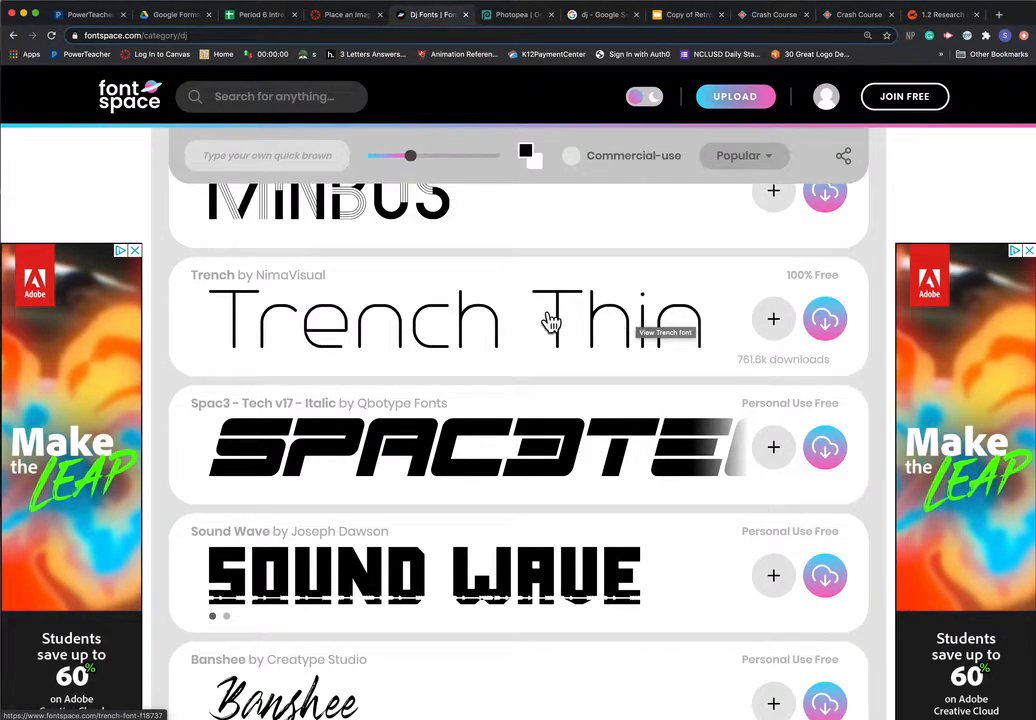
scroll(548, 320, down, 5)
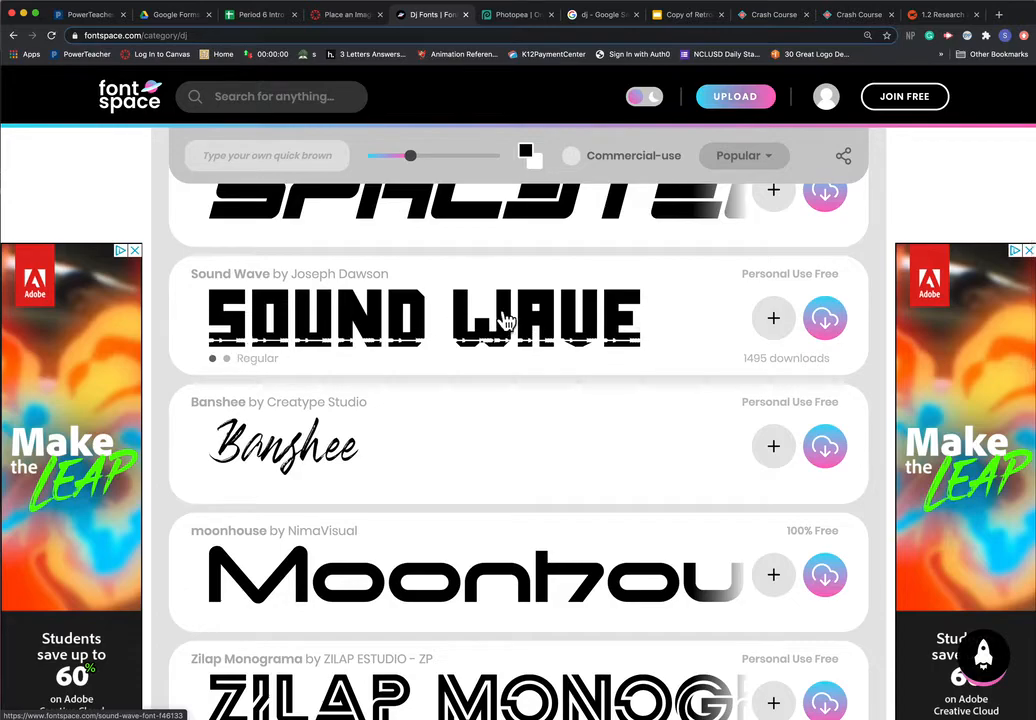
scroll(490, 319, down, 10)
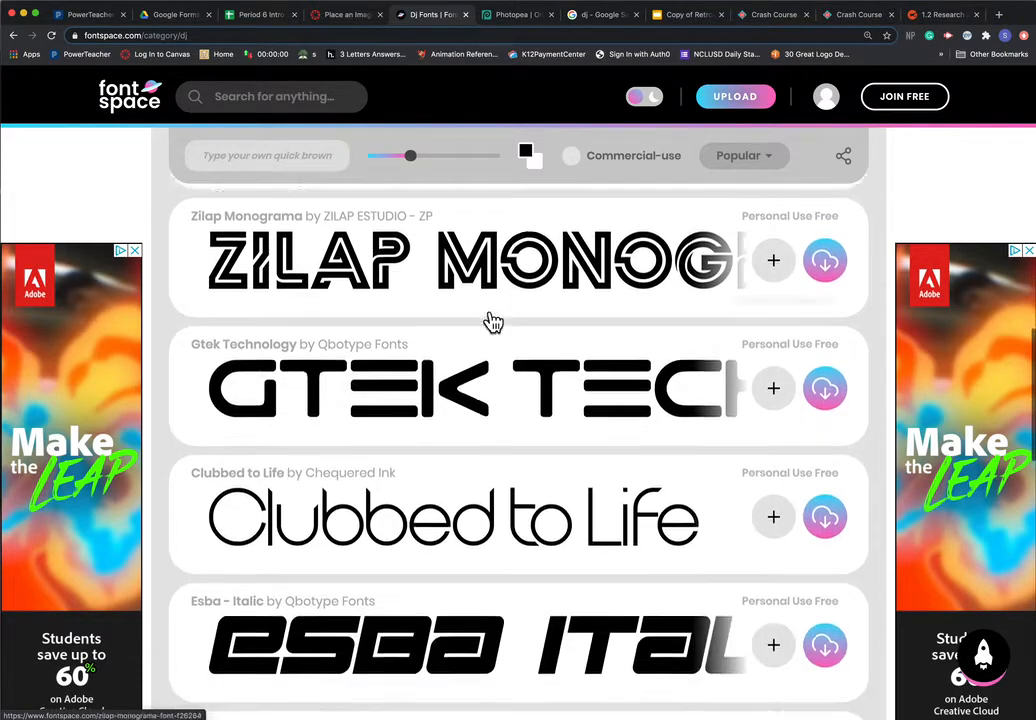
scroll(490, 319, down, 3)
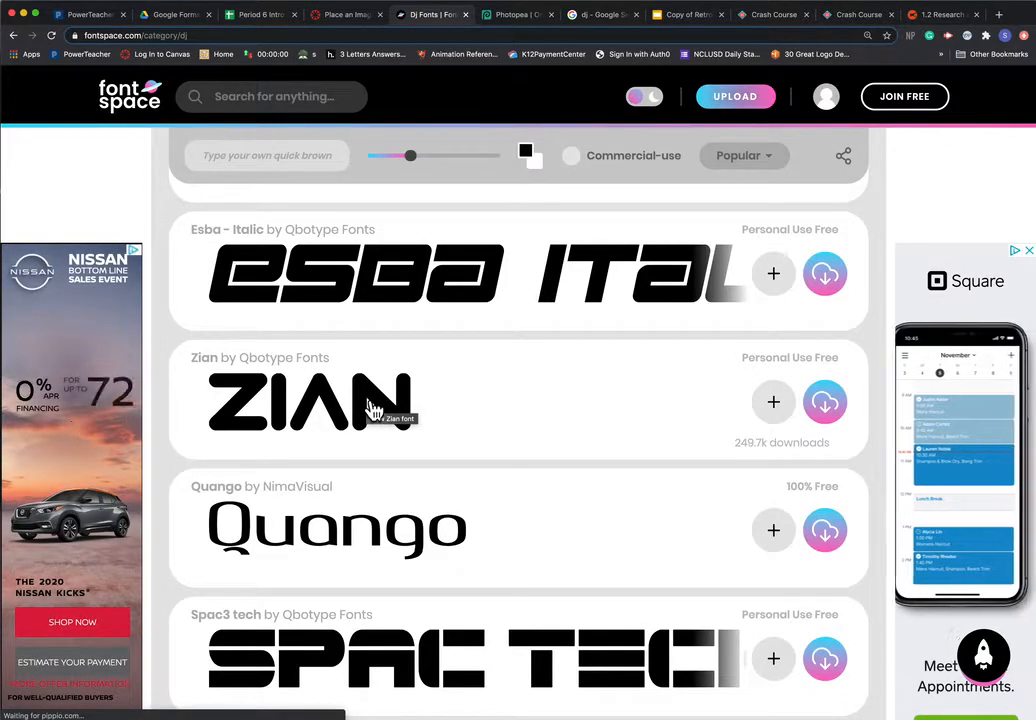
click(825, 402)
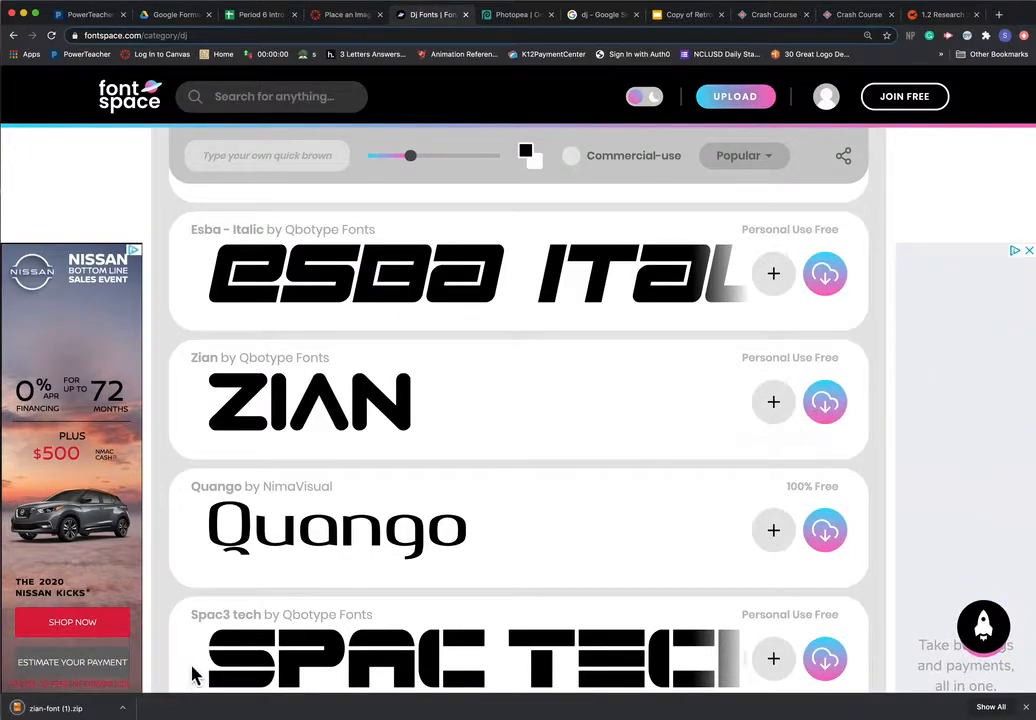
Step: Unpack the downloaded zian-font (1).zip and open Zian-7vO4-1.ttf from the Downloads folder
click(66, 708)
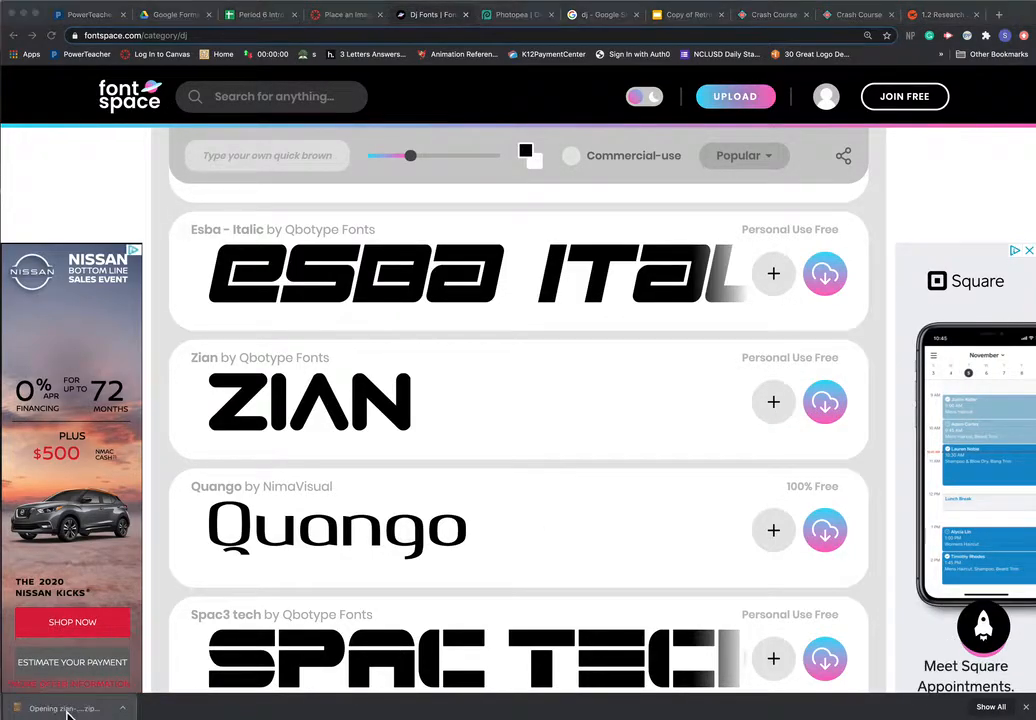
drag(146, 270, 490, 252)
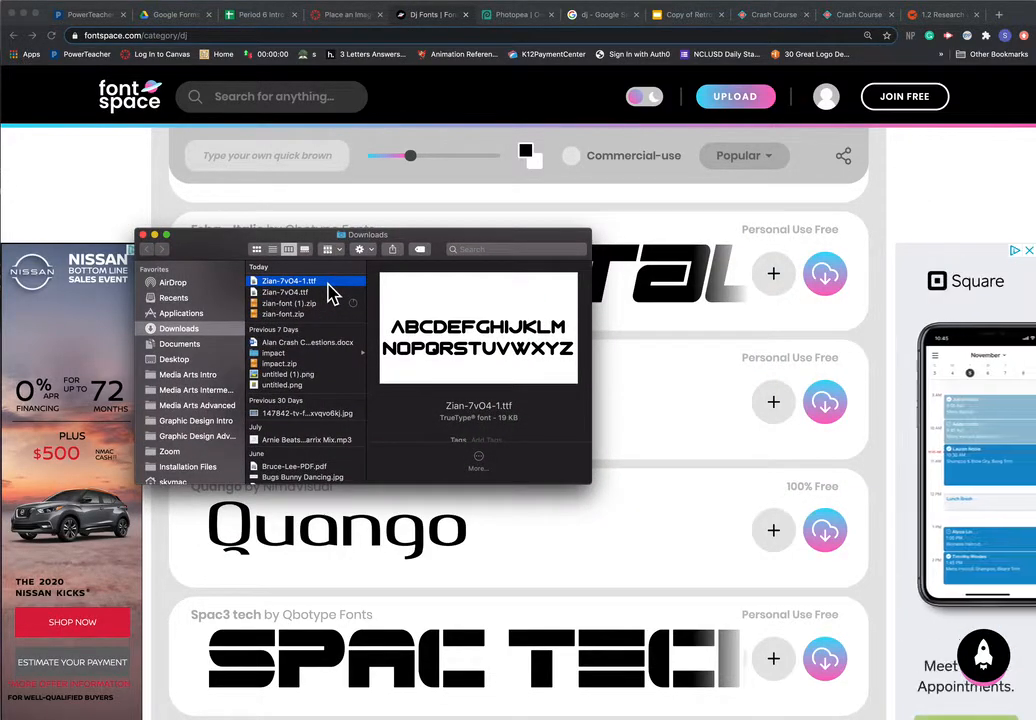
double_click(328, 284)
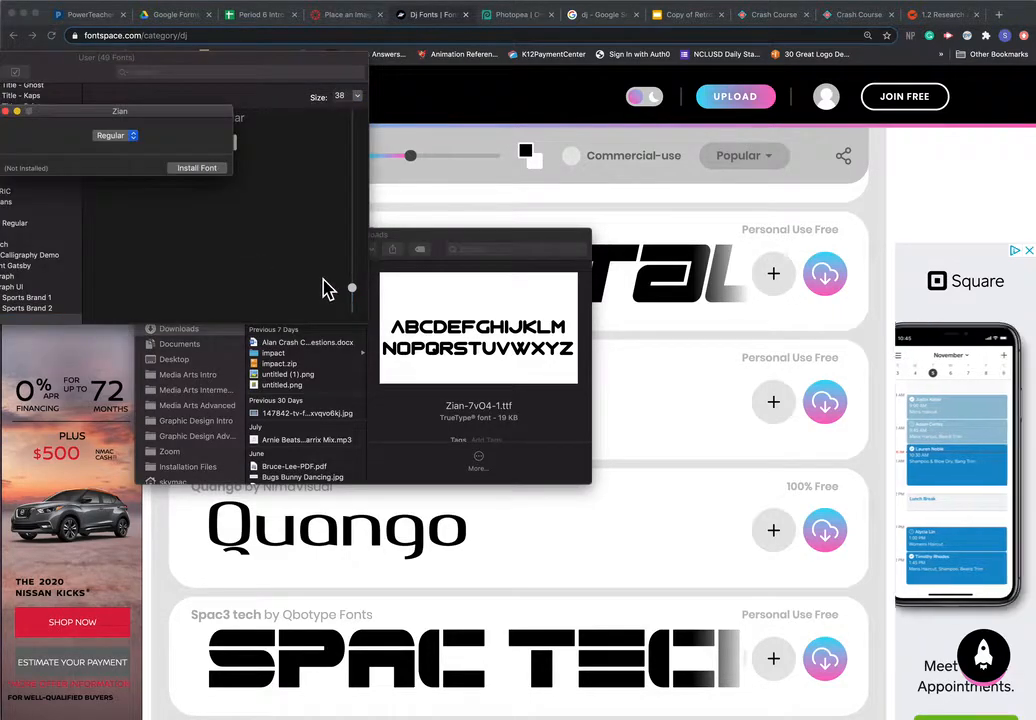
Step: Install the Zian font, keeping Zian-7vO4-1.ttf checked in the font validation
key(Return)
drag(372, 70, 547, 111)
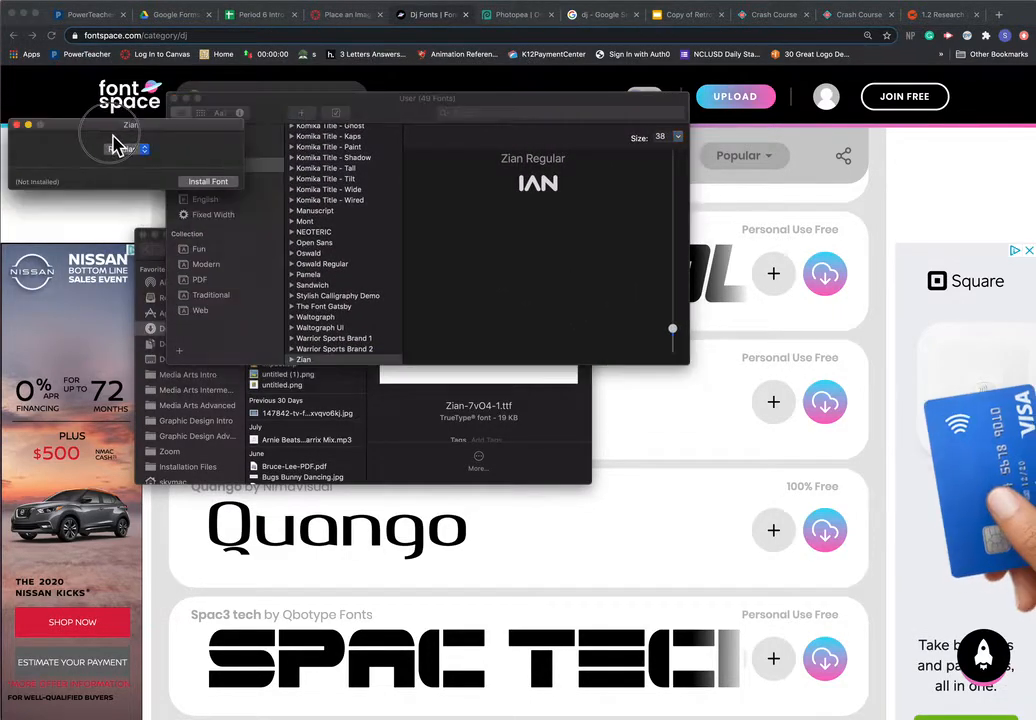
drag(109, 139, 456, 224)
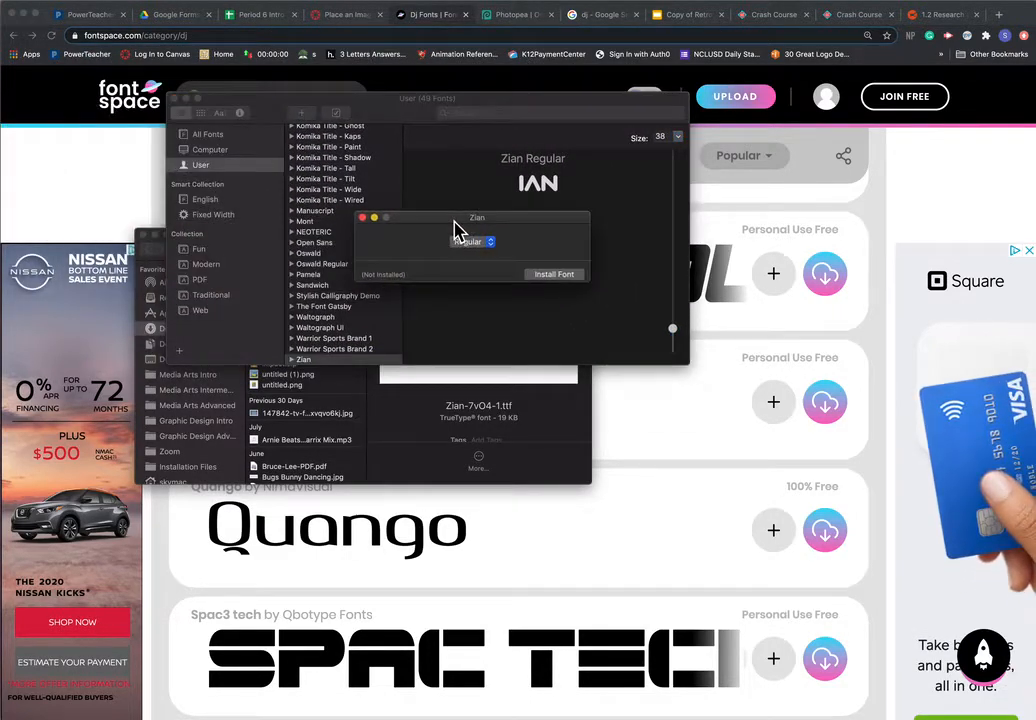
click(560, 275)
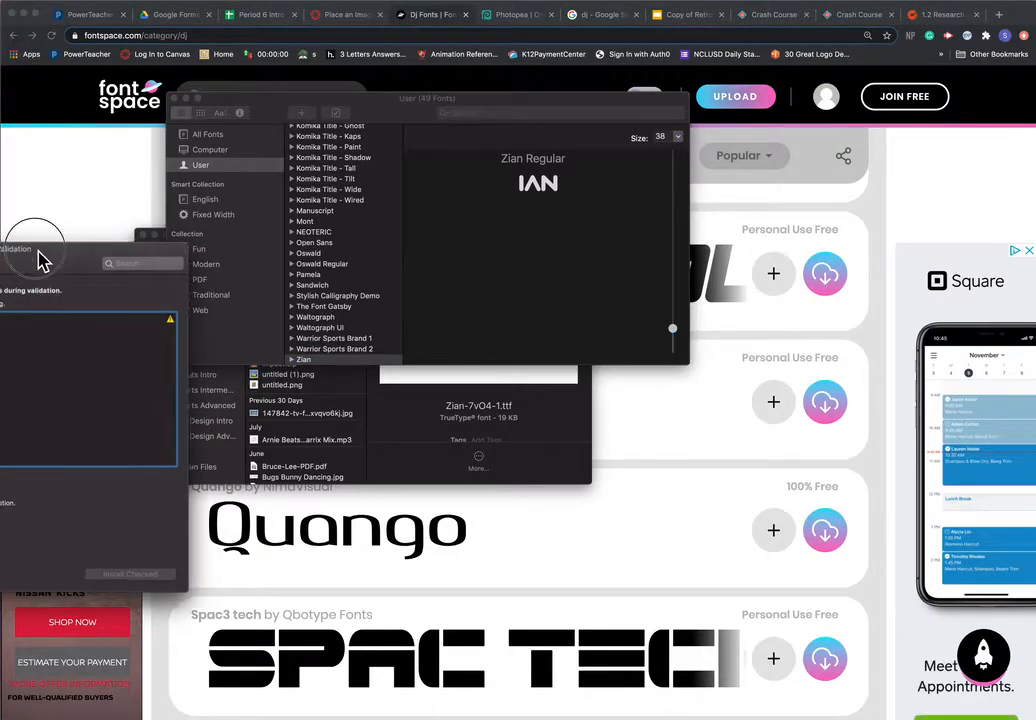
drag(30, 248, 336, 216)
click(147, 288)
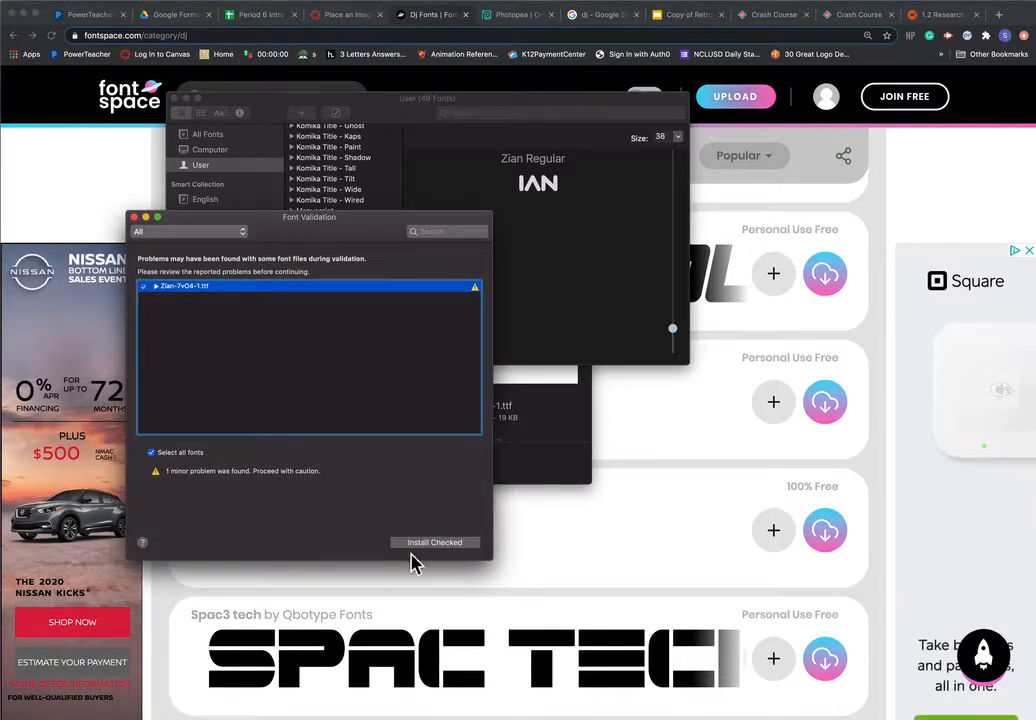
click(453, 545)
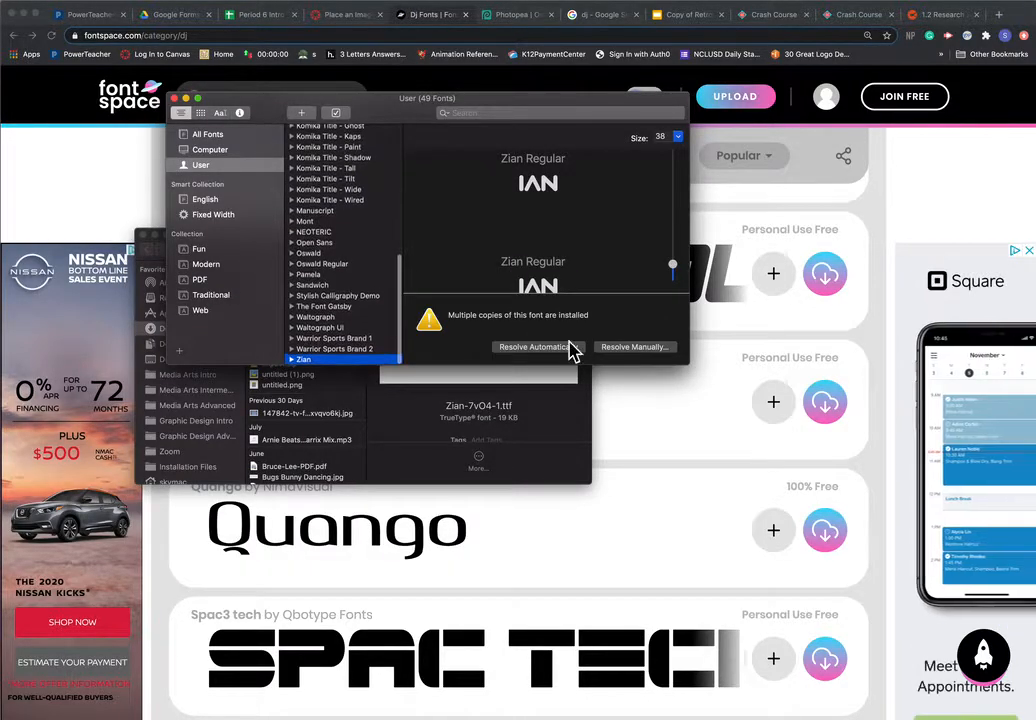
Step: Resolve the duplicate Zian copies automatically and inspect the two Regular entries under the font
click(550, 350)
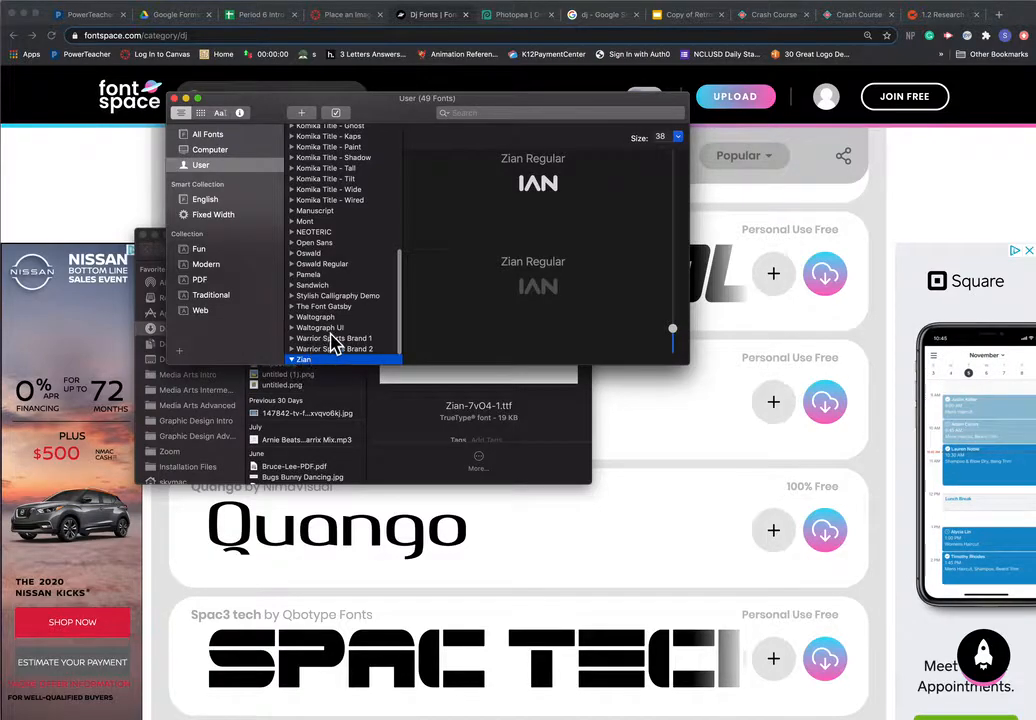
scroll(332, 335, down, 2)
click(346, 358)
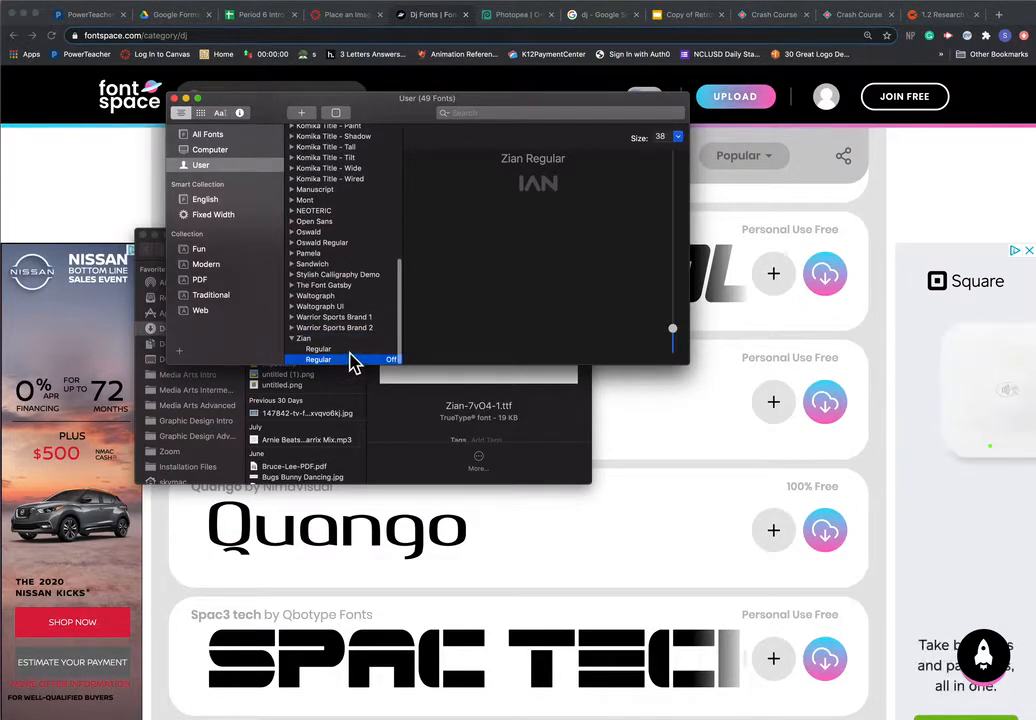
right_click(340, 362)
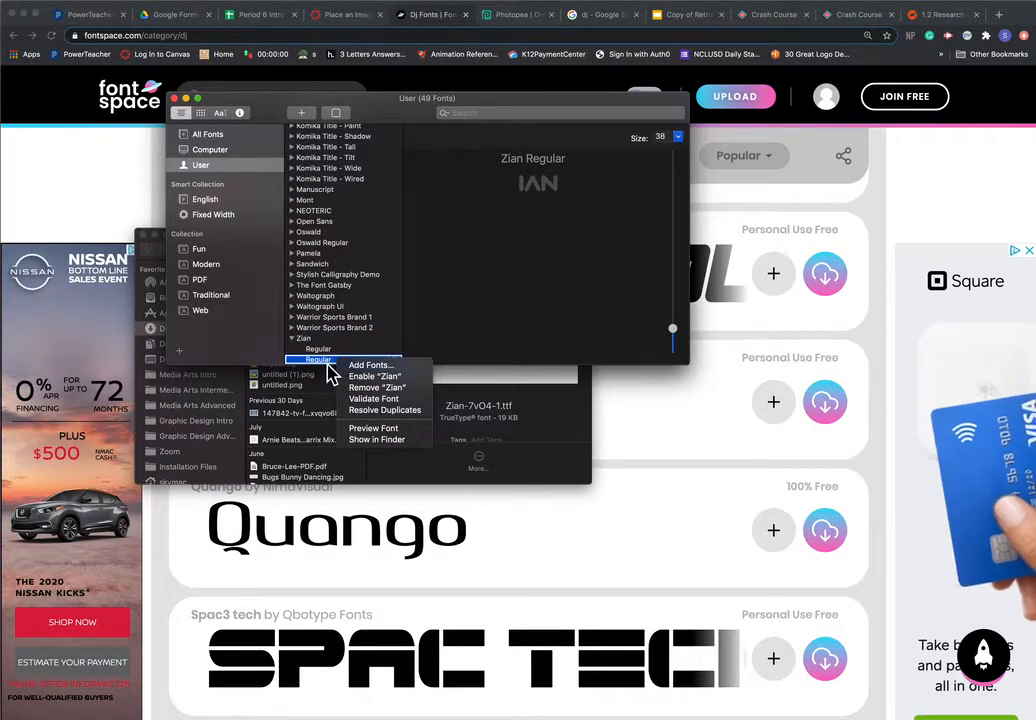
click(333, 346)
click(308, 340)
click(293, 339)
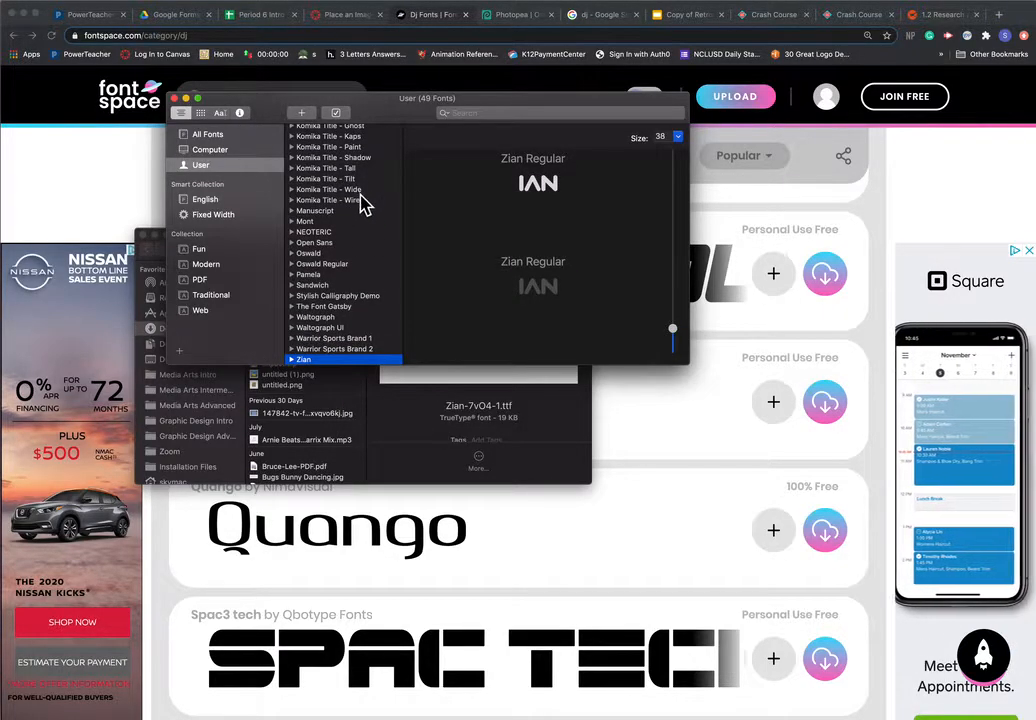
Step: Remove the disabled duplicate Zian Regular from the user fonts and check the remaining Regular entry
drag(384, 111, 310, 132)
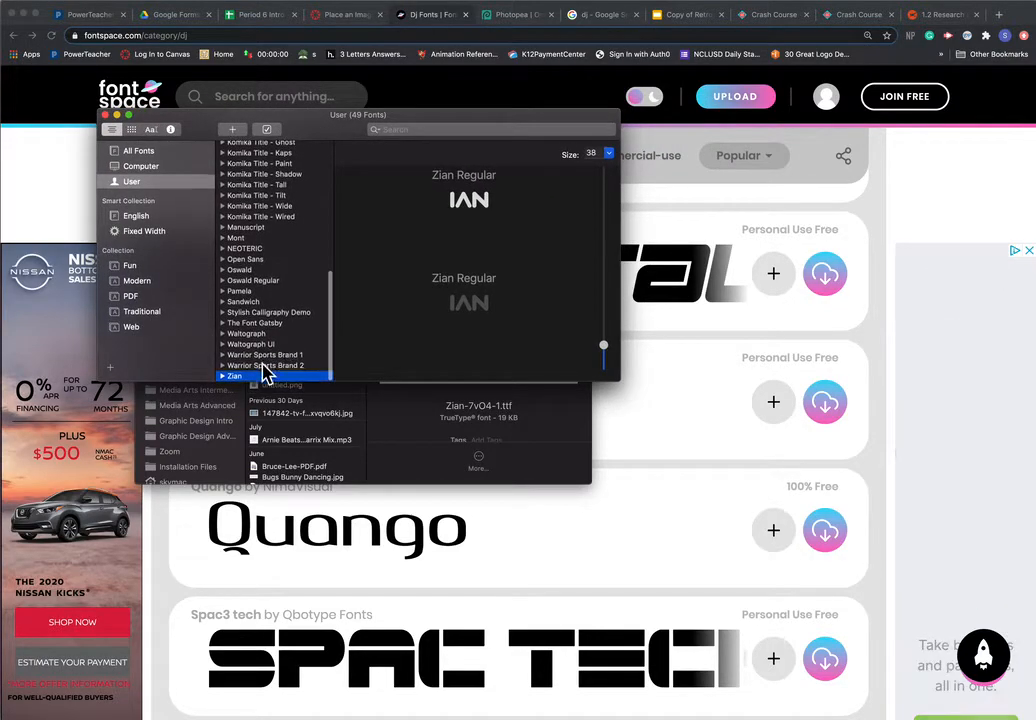
click(223, 377)
scroll(308, 362, down, 2)
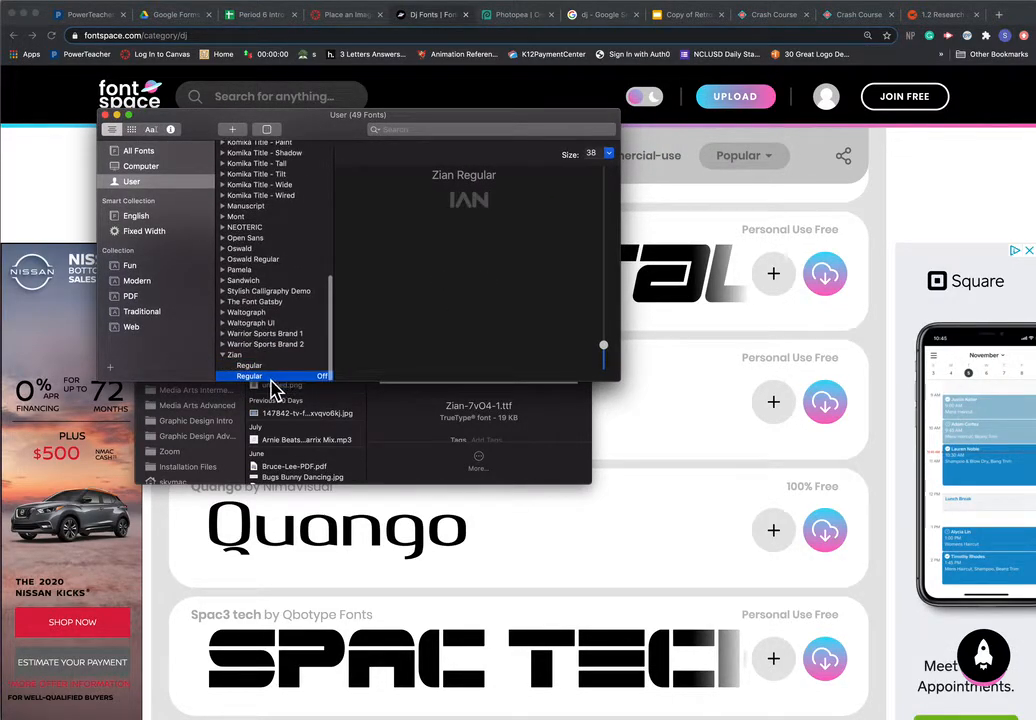
right_click(271, 377)
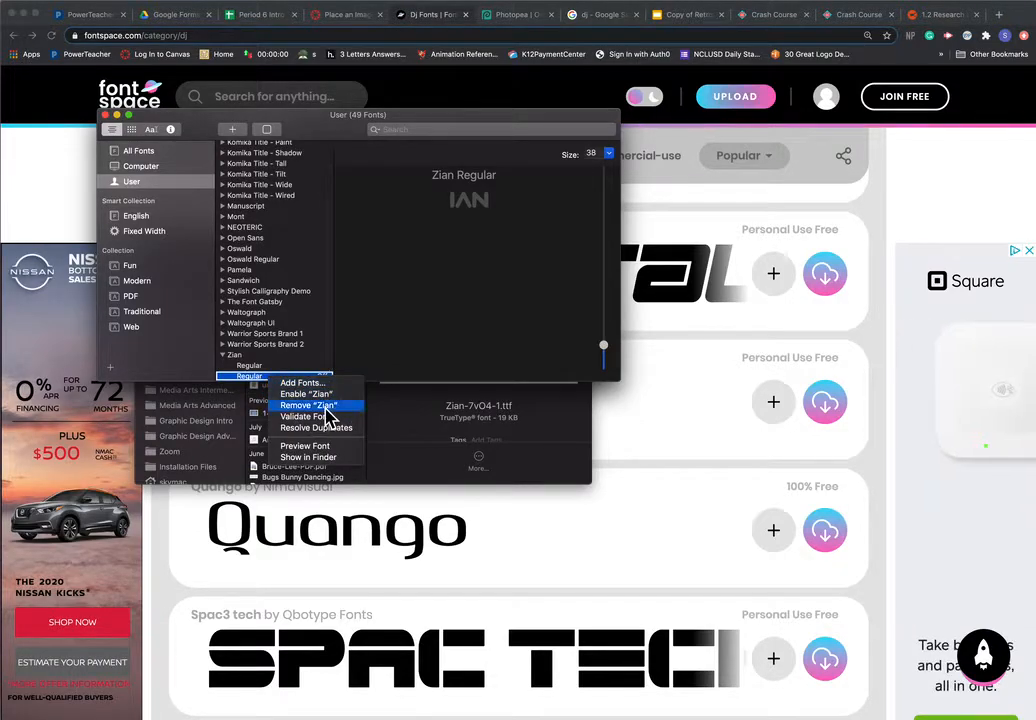
click(326, 405)
click(631, 229)
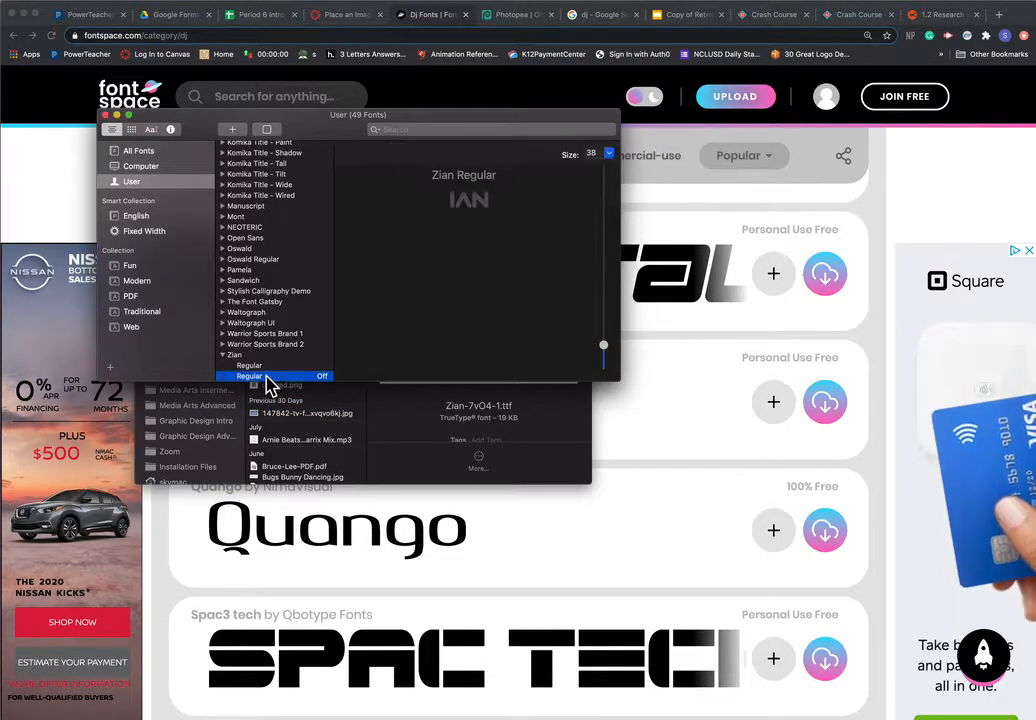
scroll(300, 370, down, 3)
scroll(305, 365, down, 5)
click(284, 378)
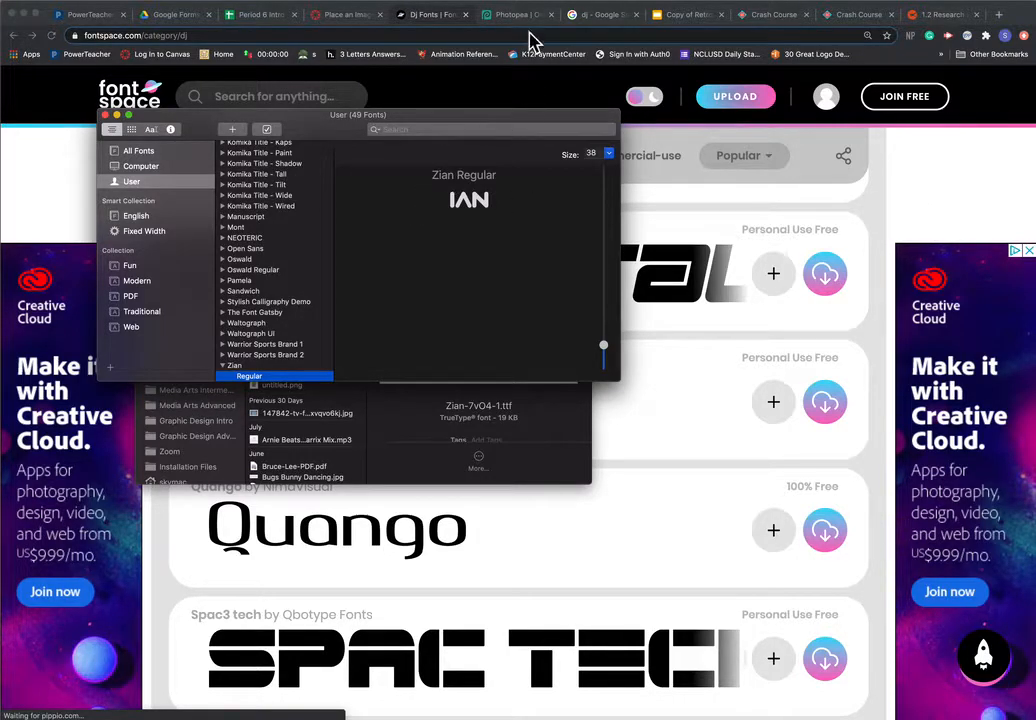
Step: Go back to the Google results, search for "disney font" and look over the font sites offered
click(437, 20)
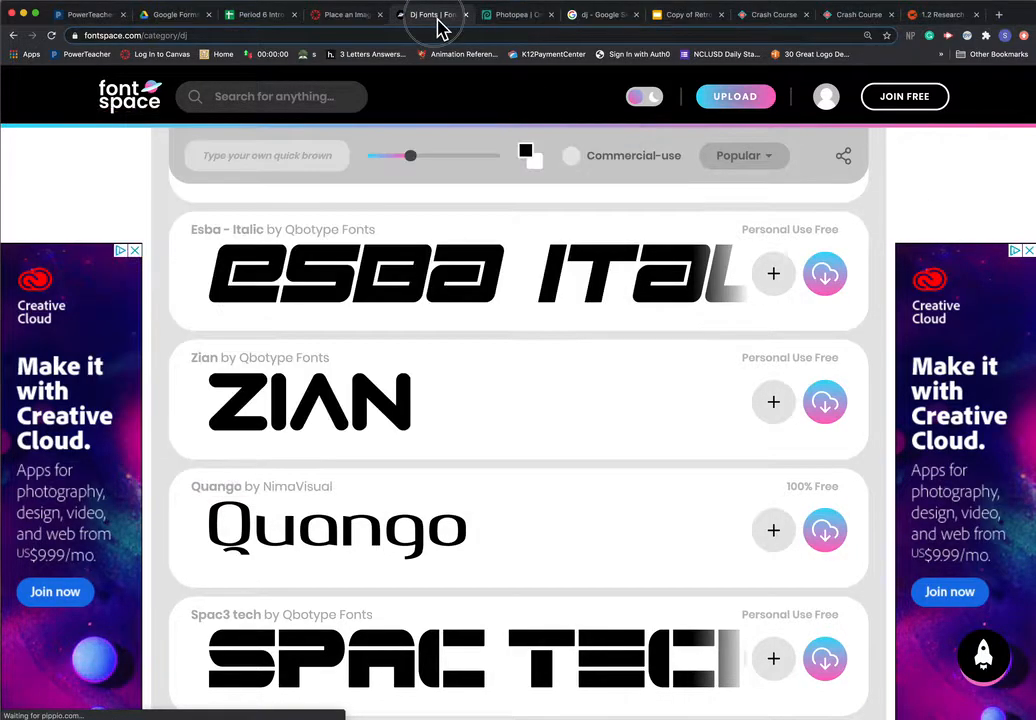
click(14, 38)
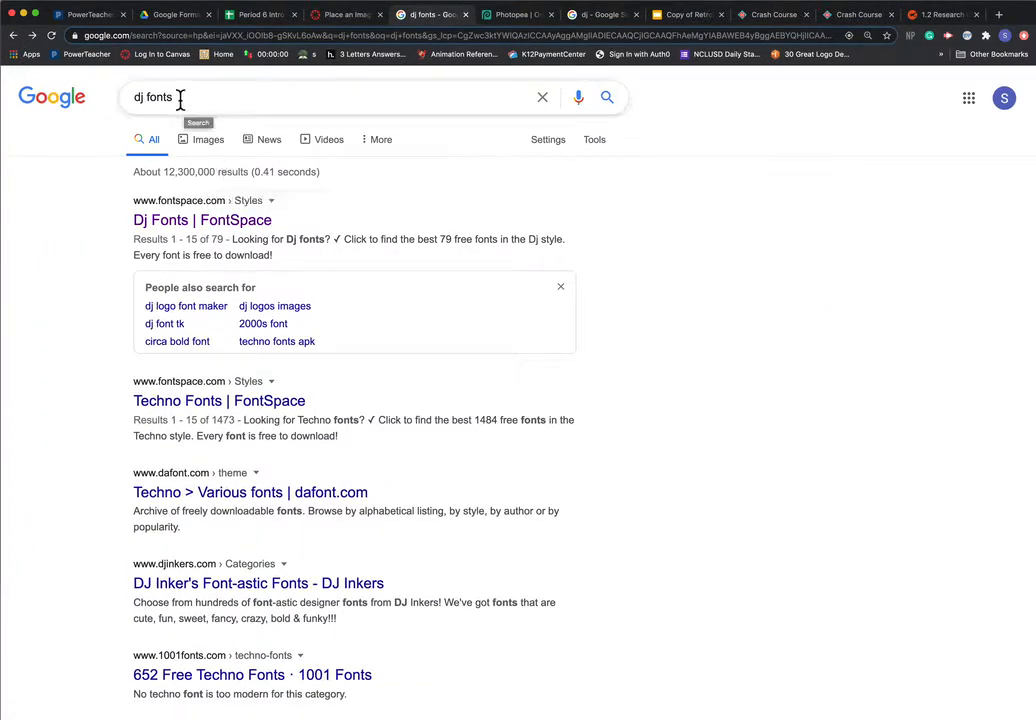
drag(180, 101, 133, 101)
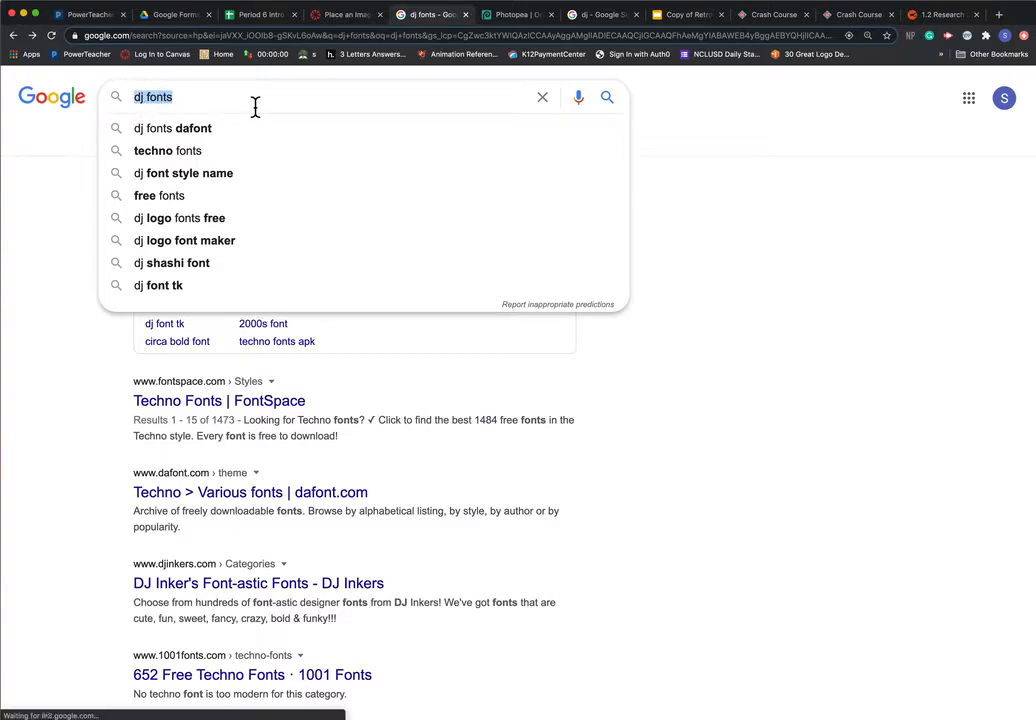
text(disney font)
key(Return)
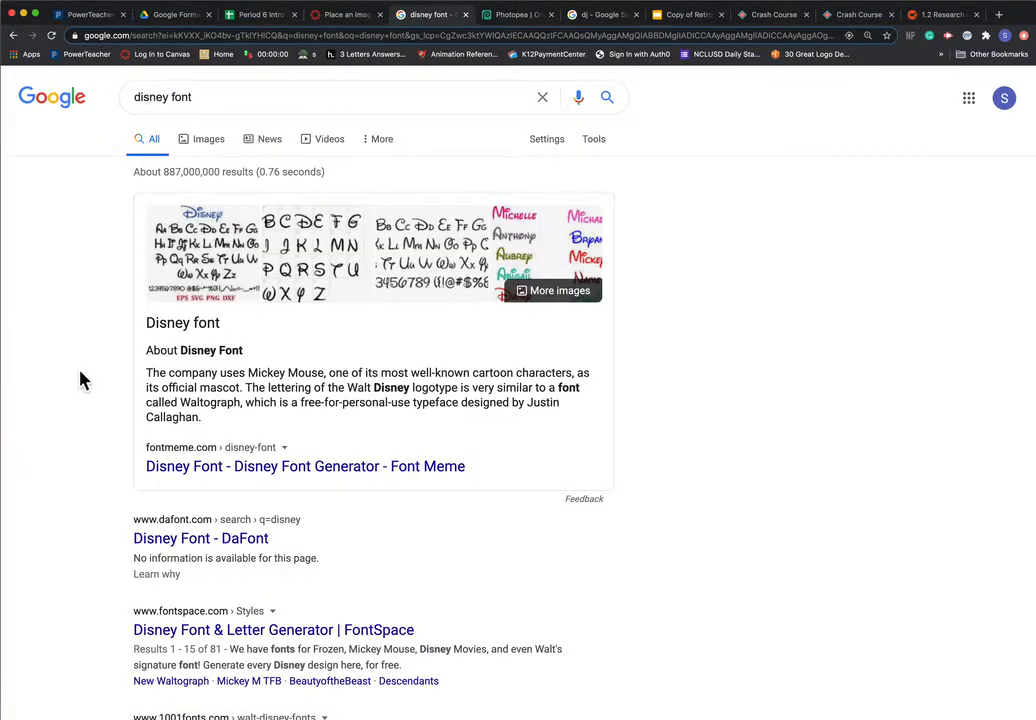
scroll(83, 380, down, 3)
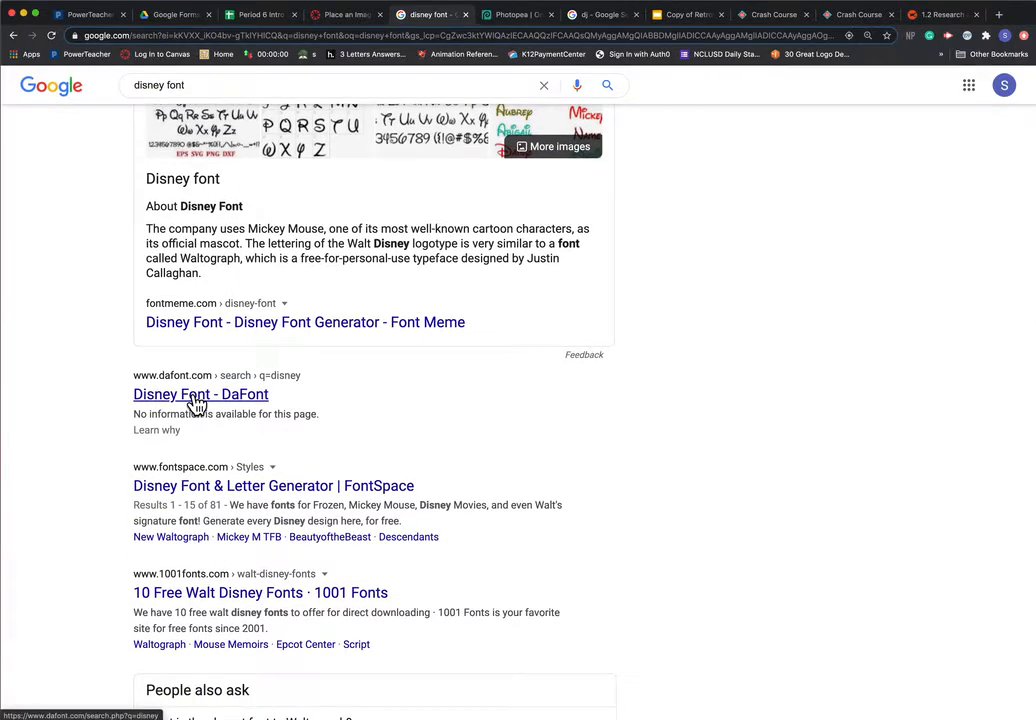
scroll(218, 418, down, 2)
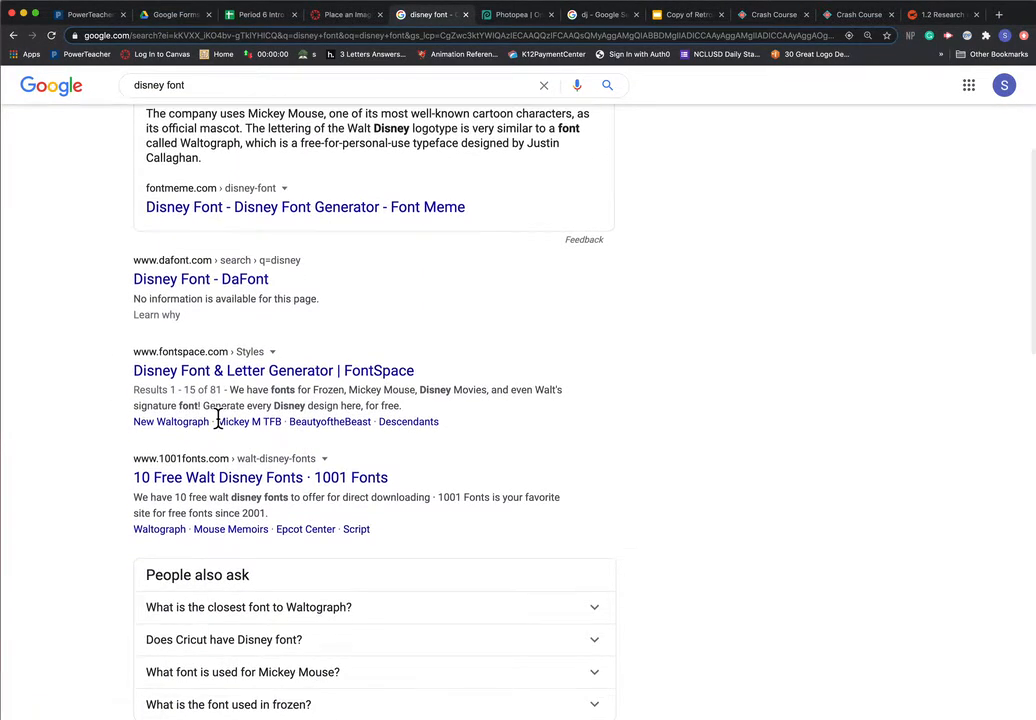
scroll(222, 422, up, 5)
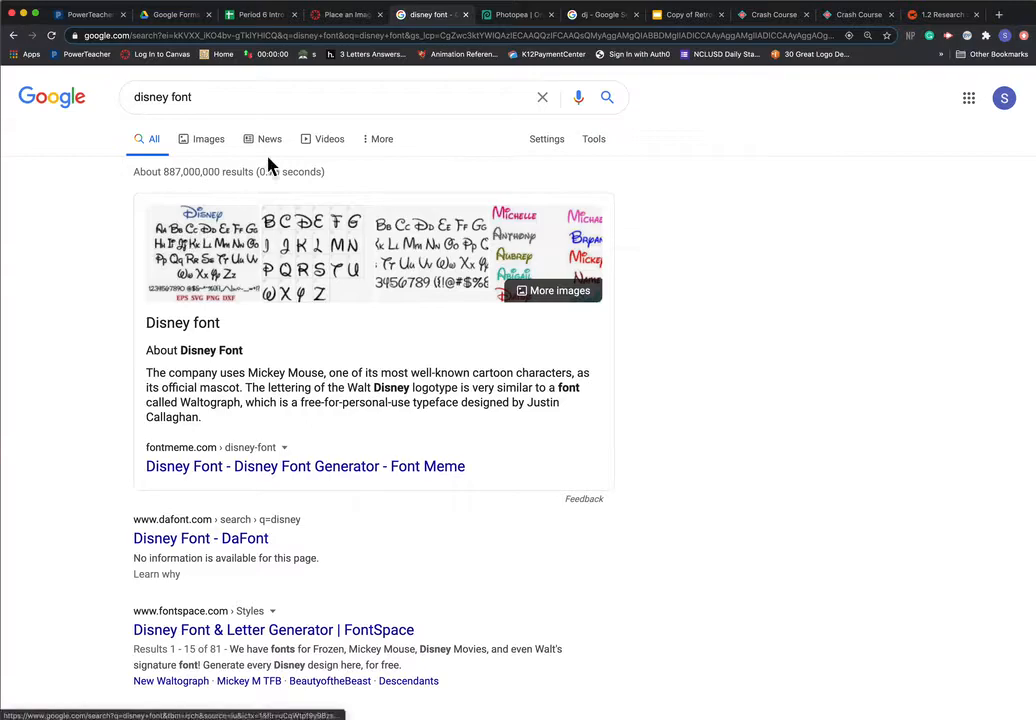
Step: Switch to Photopea and browse the fonts available for the Type tool
click(512, 15)
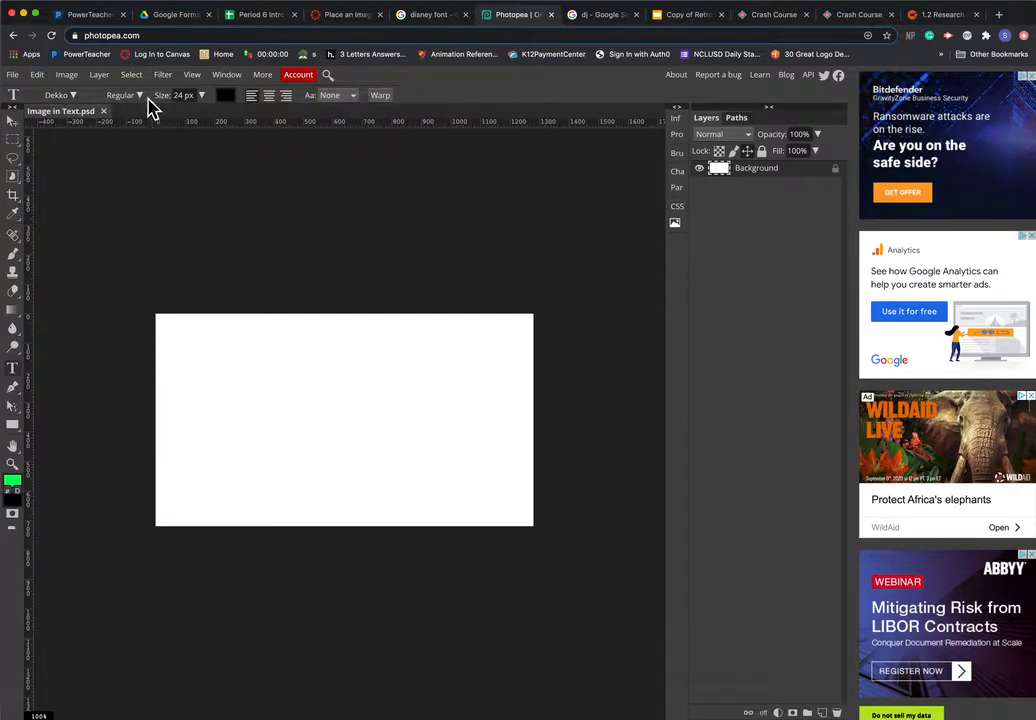
click(73, 97)
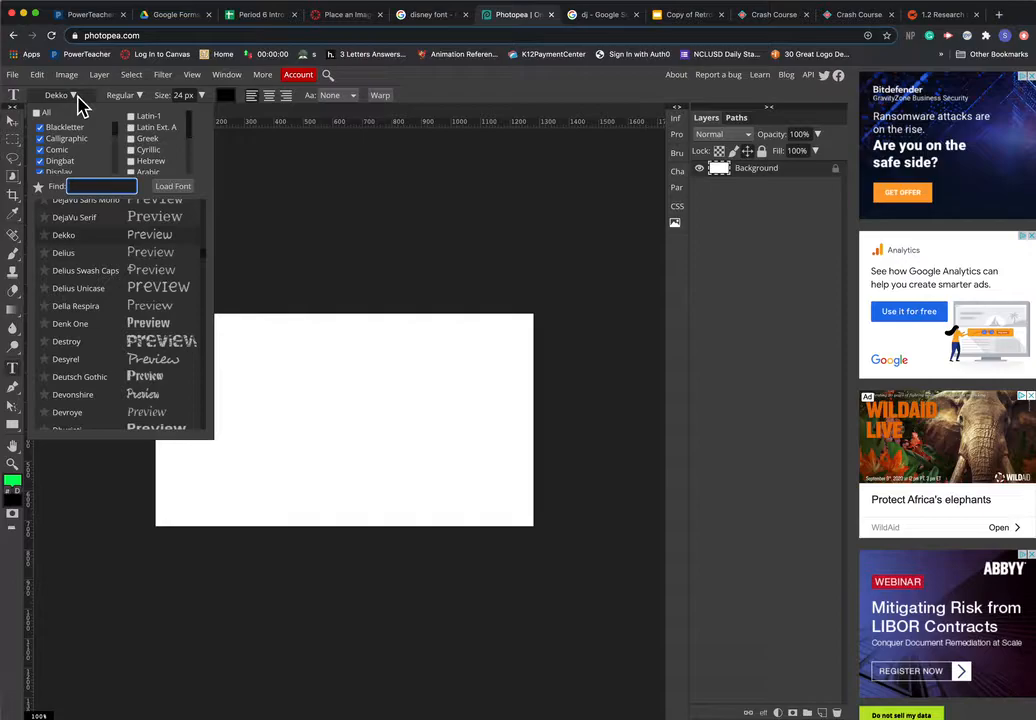
click(92, 252)
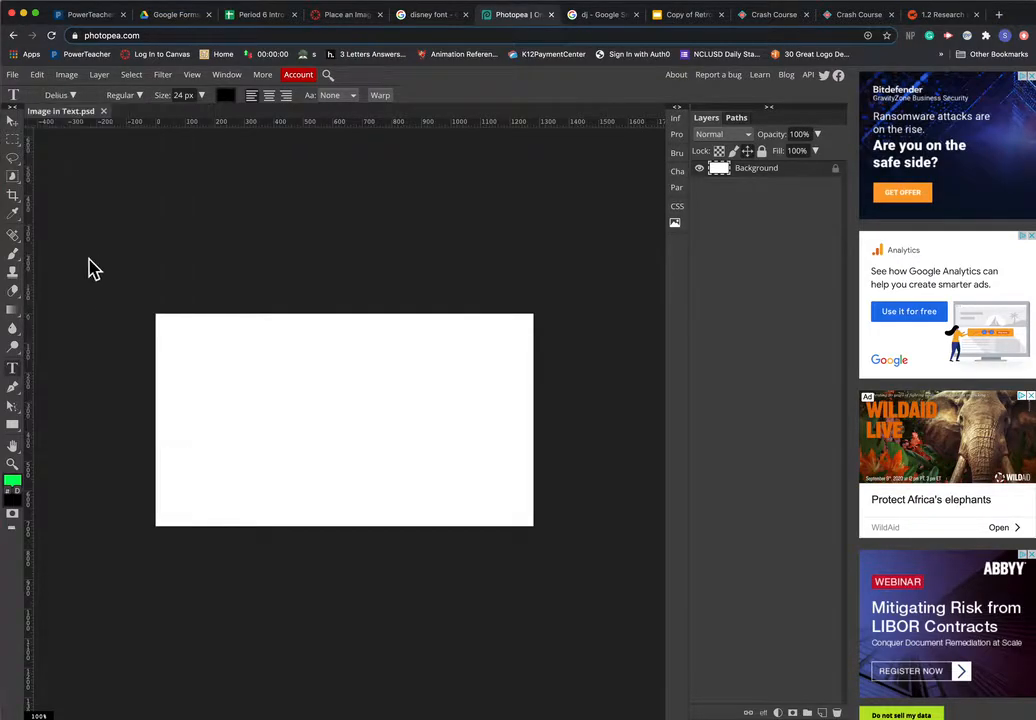
click(64, 96)
scroll(110, 240, down, 10)
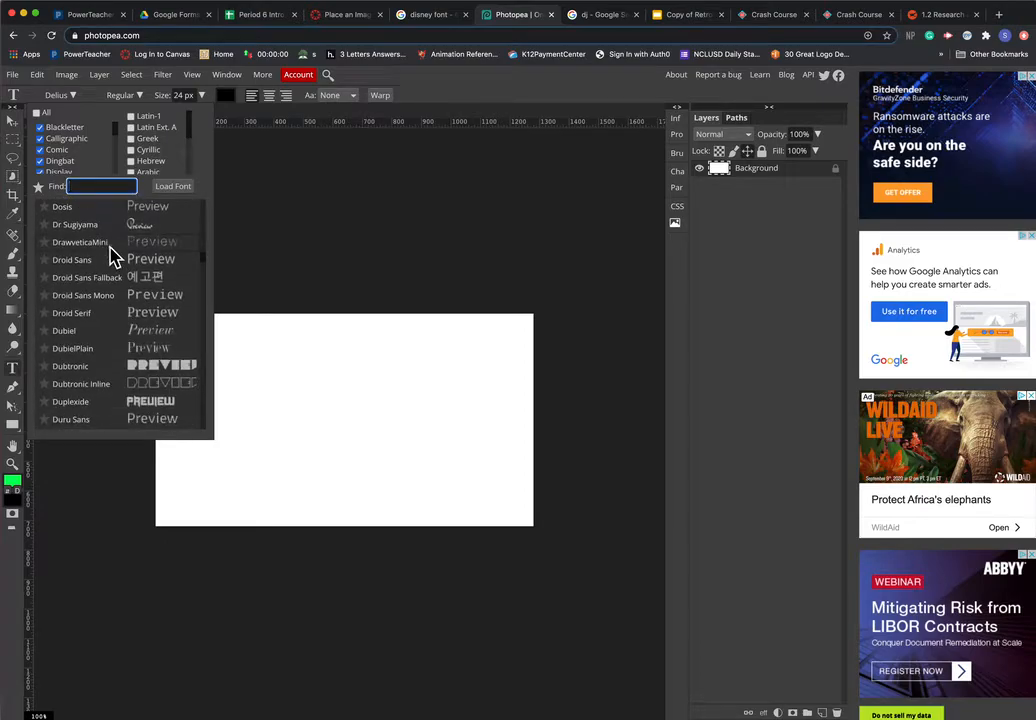
scroll(110, 252, up, 15)
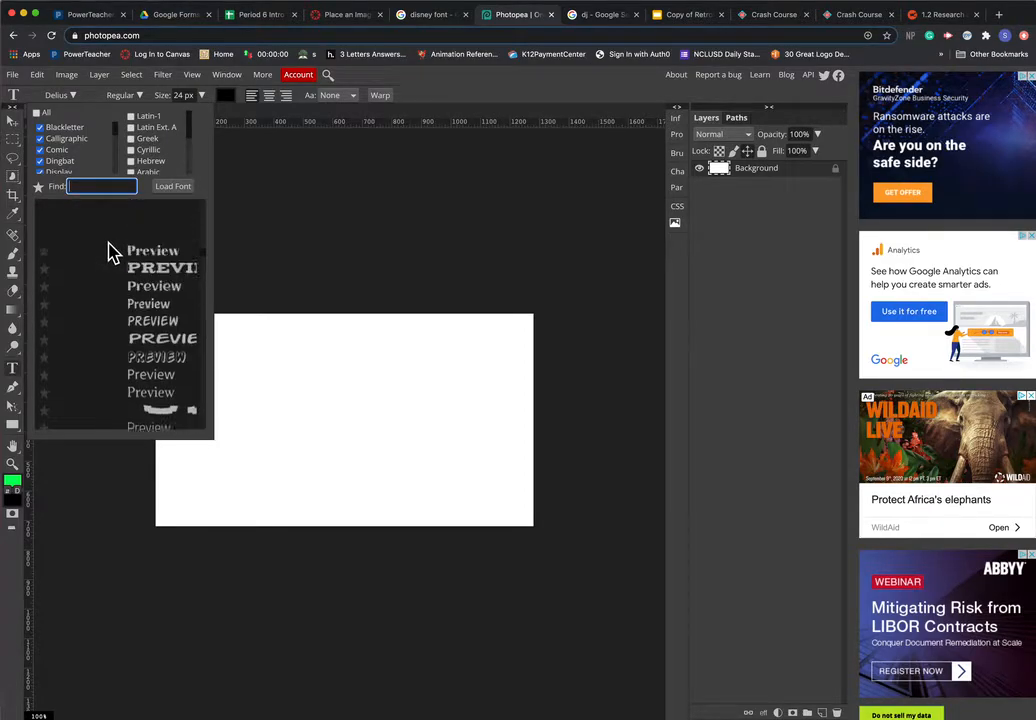
scroll(110, 254, up, 5)
Step: Load the font file Zian-7vO4.ttf from Downloads, grouping the files by Date Added, and allow it to load in future sessions
click(172, 188)
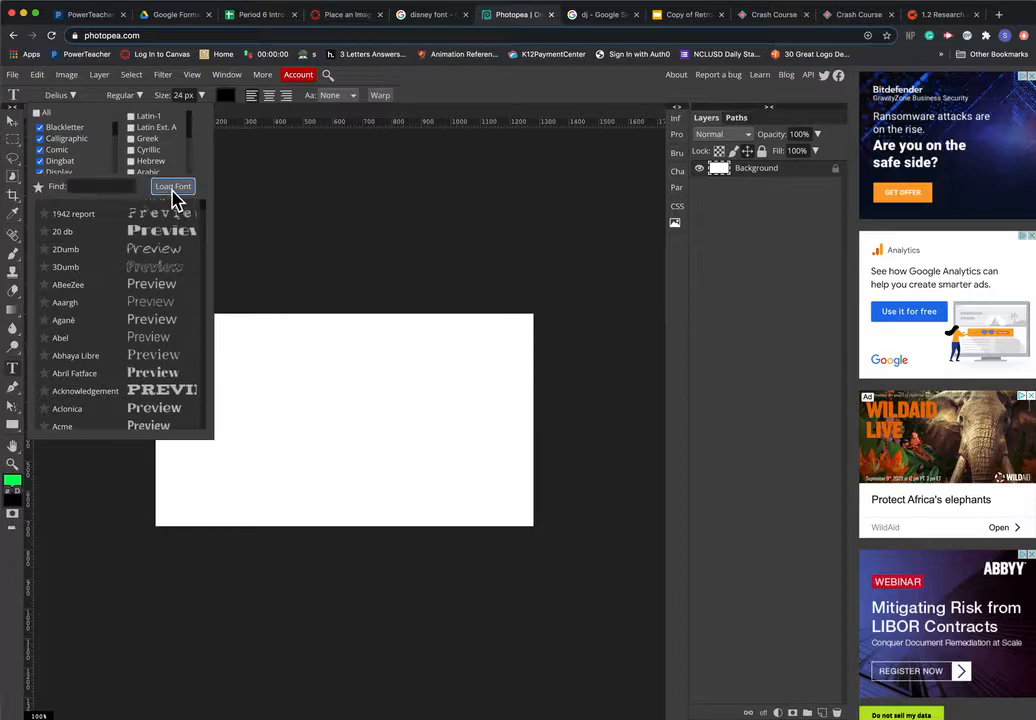
click(278, 152)
click(269, 123)
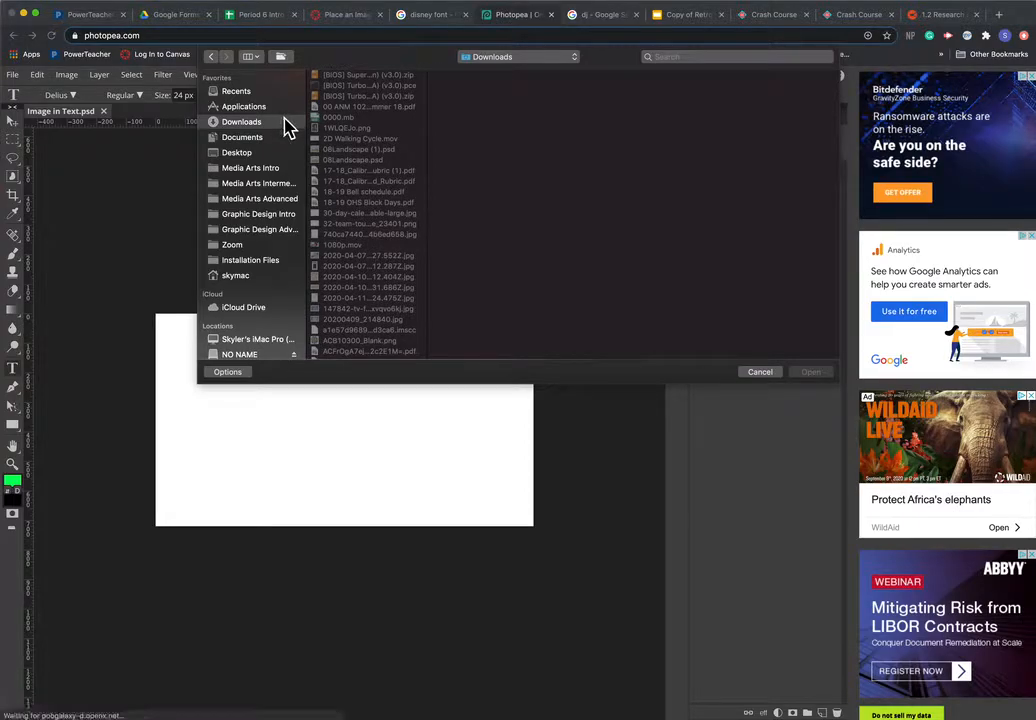
click(250, 56)
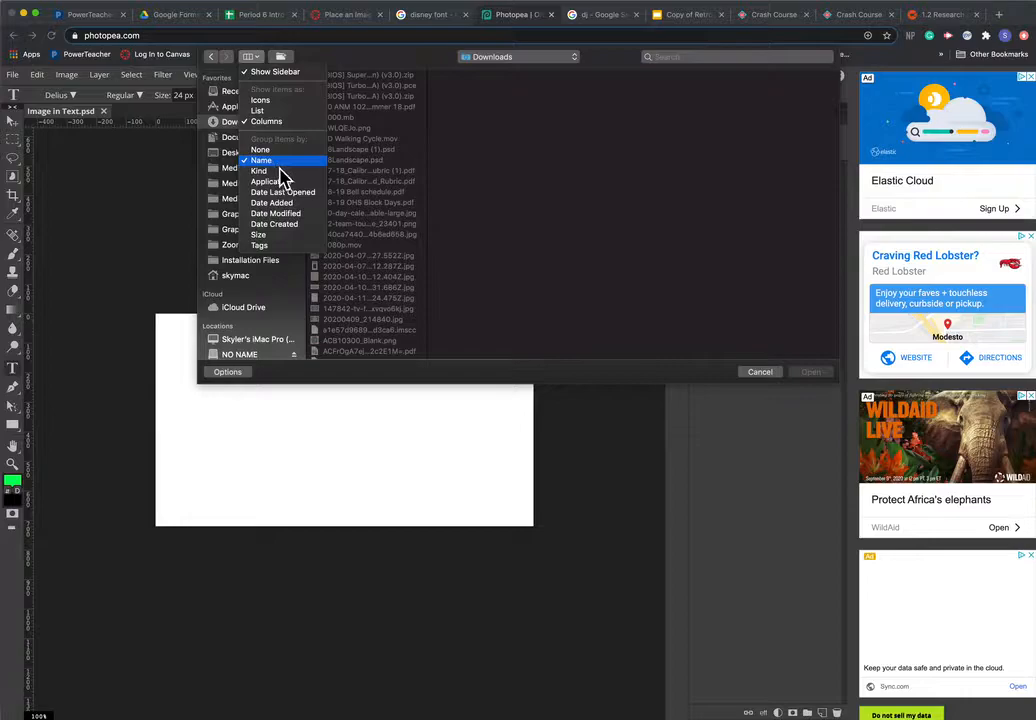
click(285, 203)
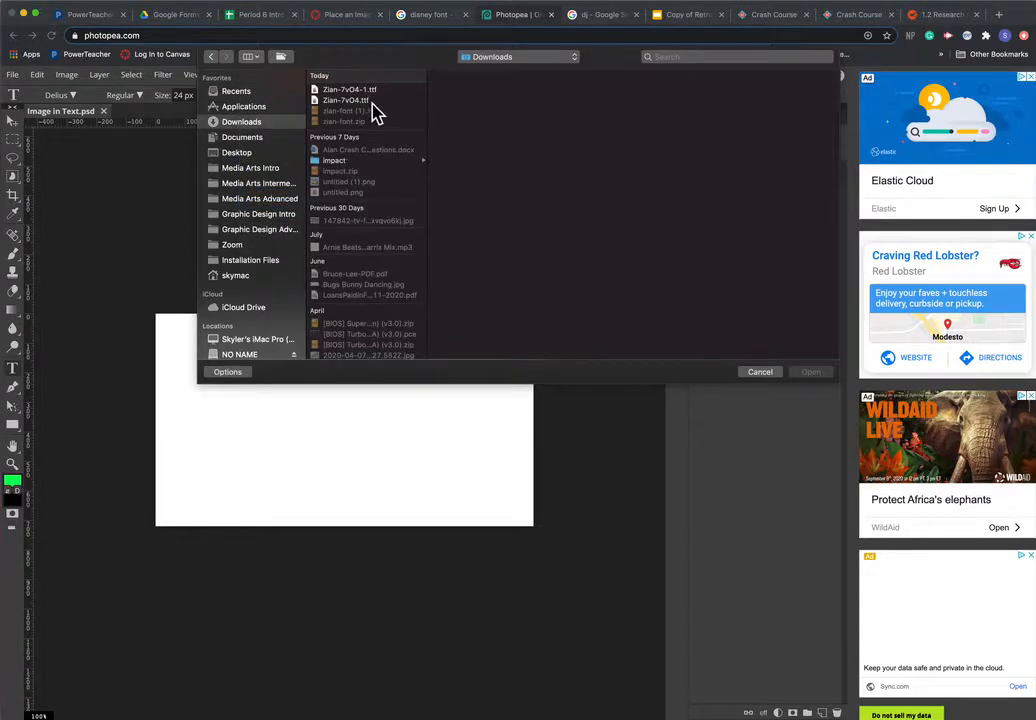
click(350, 101)
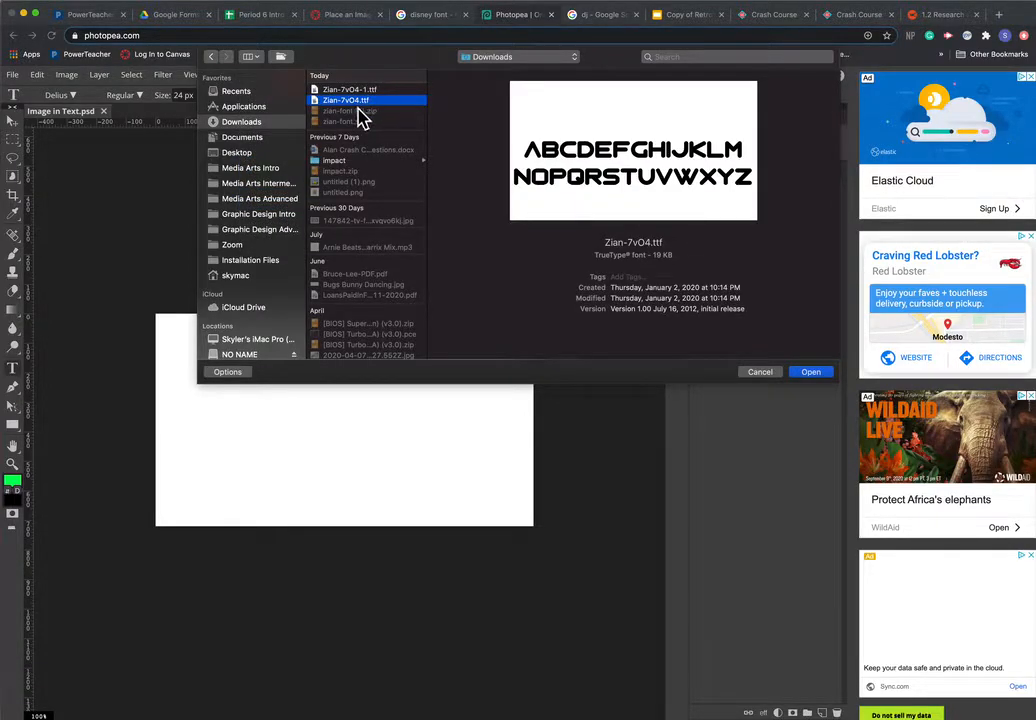
click(811, 373)
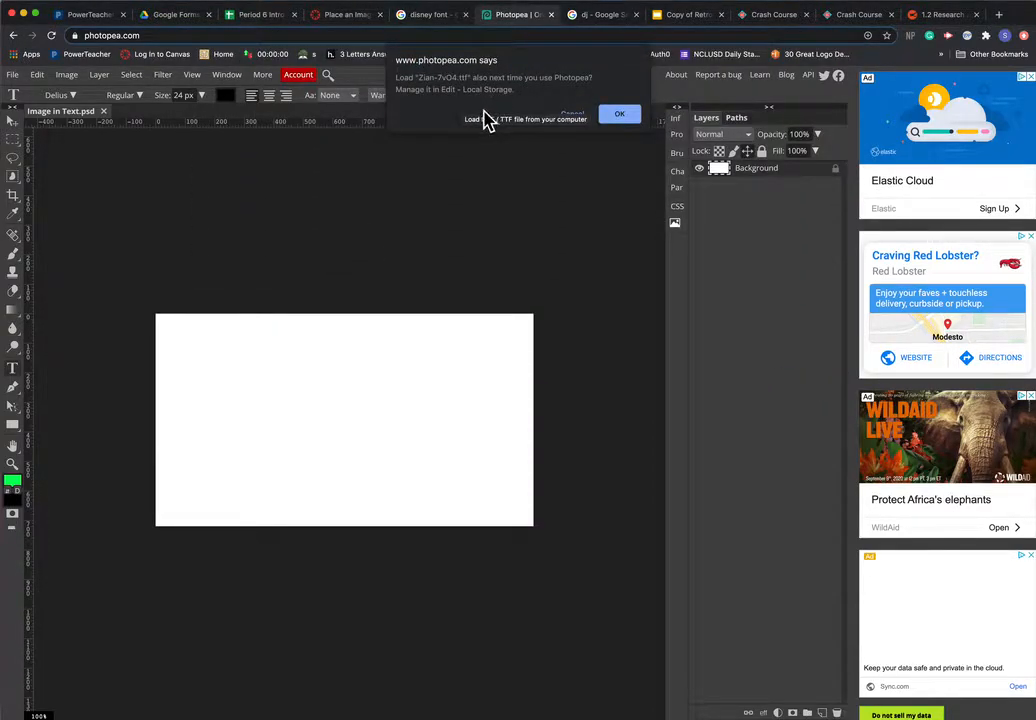
click(620, 117)
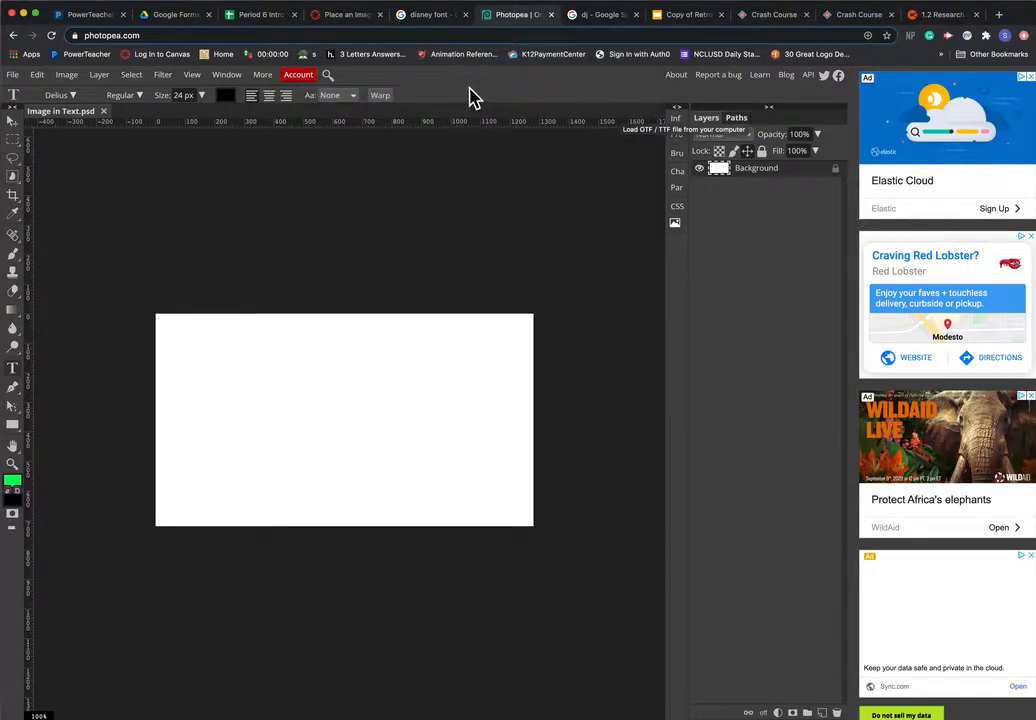
Step: Find and choose the Zian font, and add the text "dj loo" on the white canvas
click(64, 96)
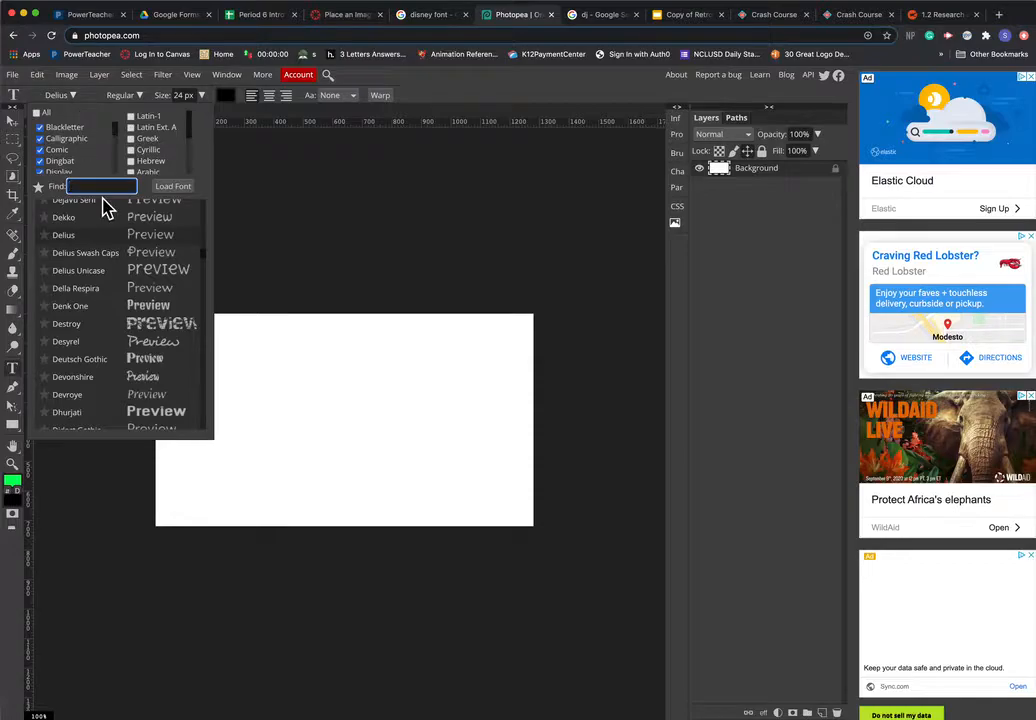
text(zian)
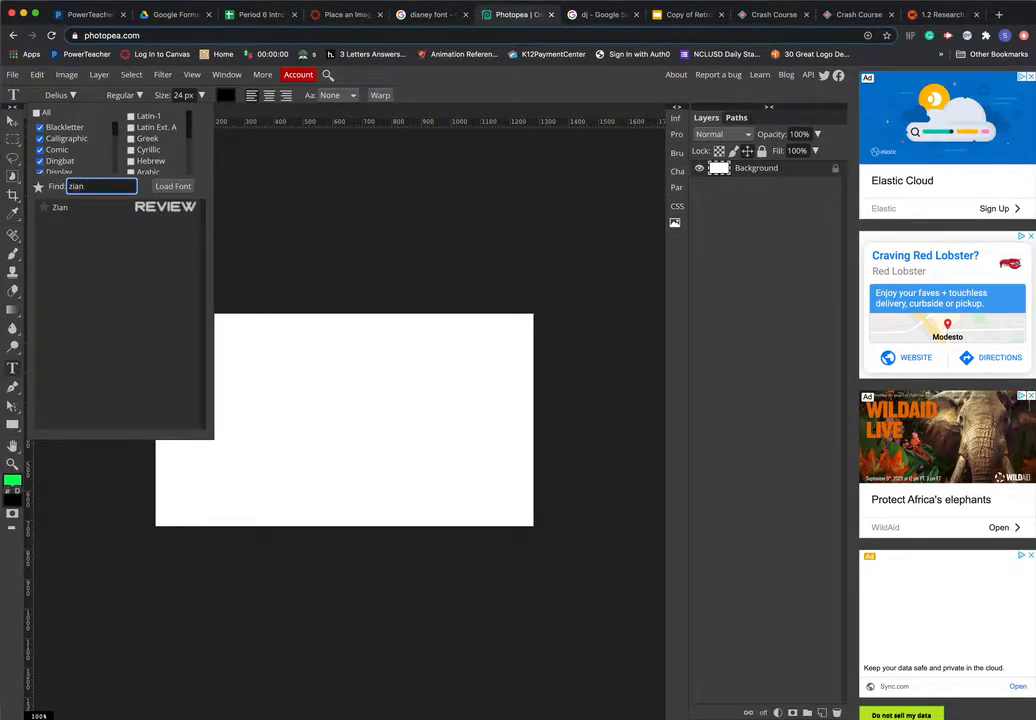
click(105, 214)
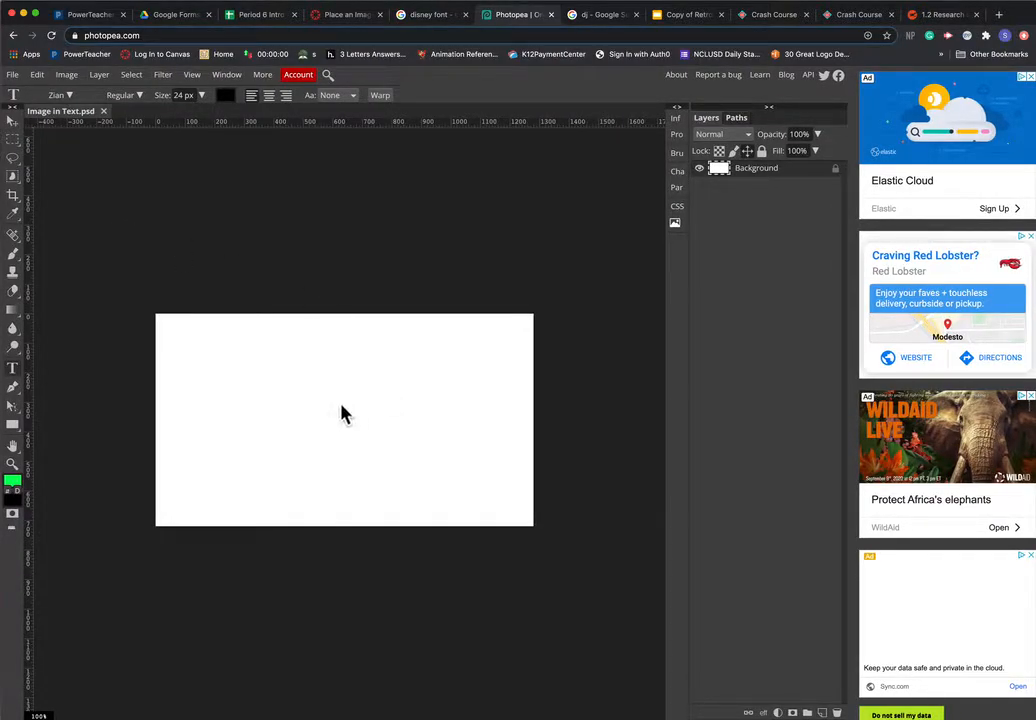
click(272, 440)
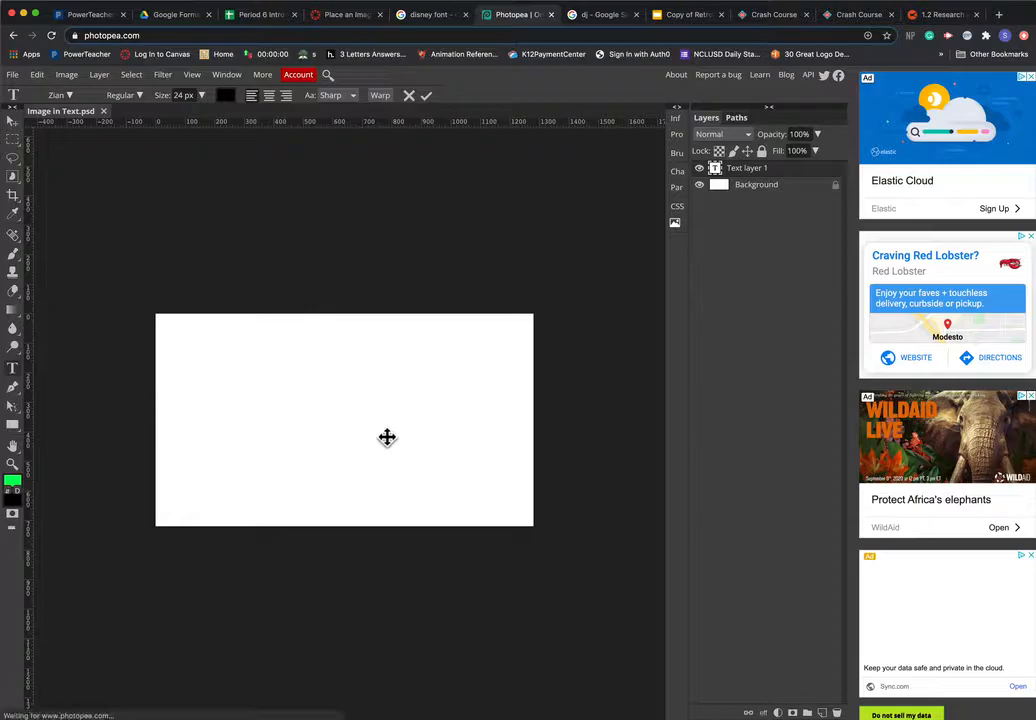
text(ERTGERT)
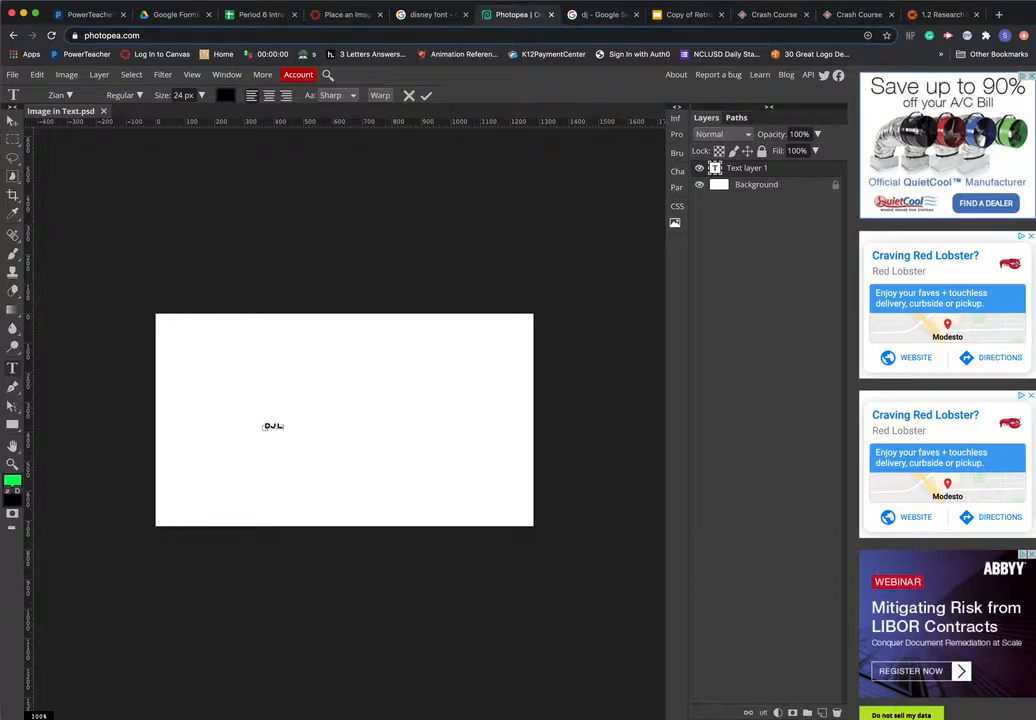
Step: Select the whole "dj loo" text and enlarge it to 350 px
click(289, 429)
drag(291, 428, 261, 425)
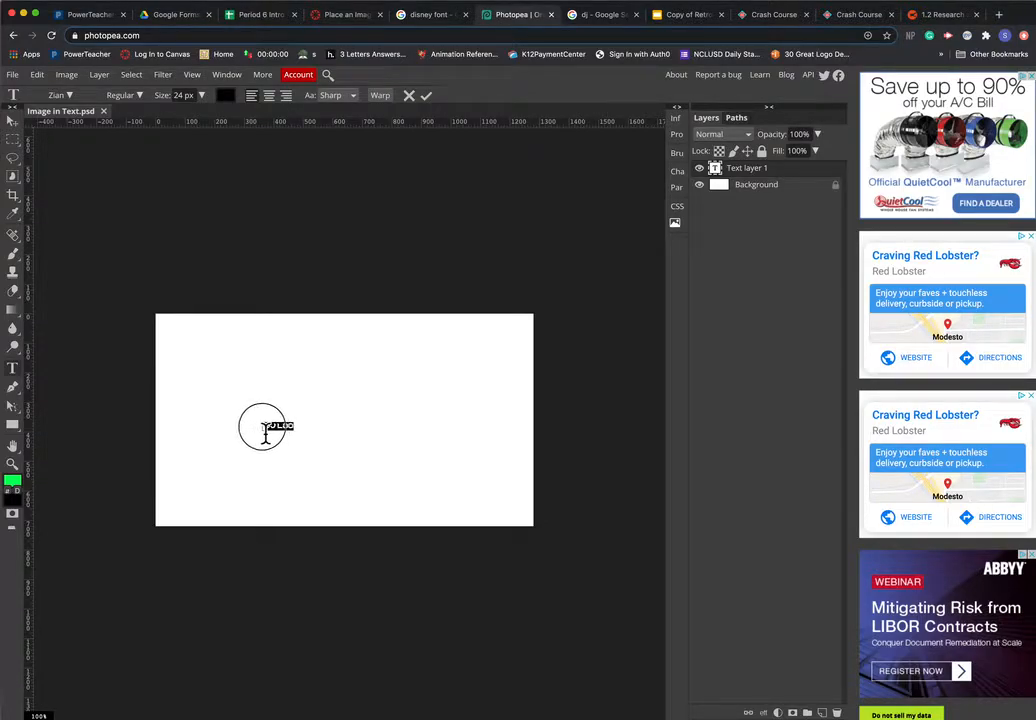
click(202, 95)
drag(188, 114, 213, 122)
click(194, 98)
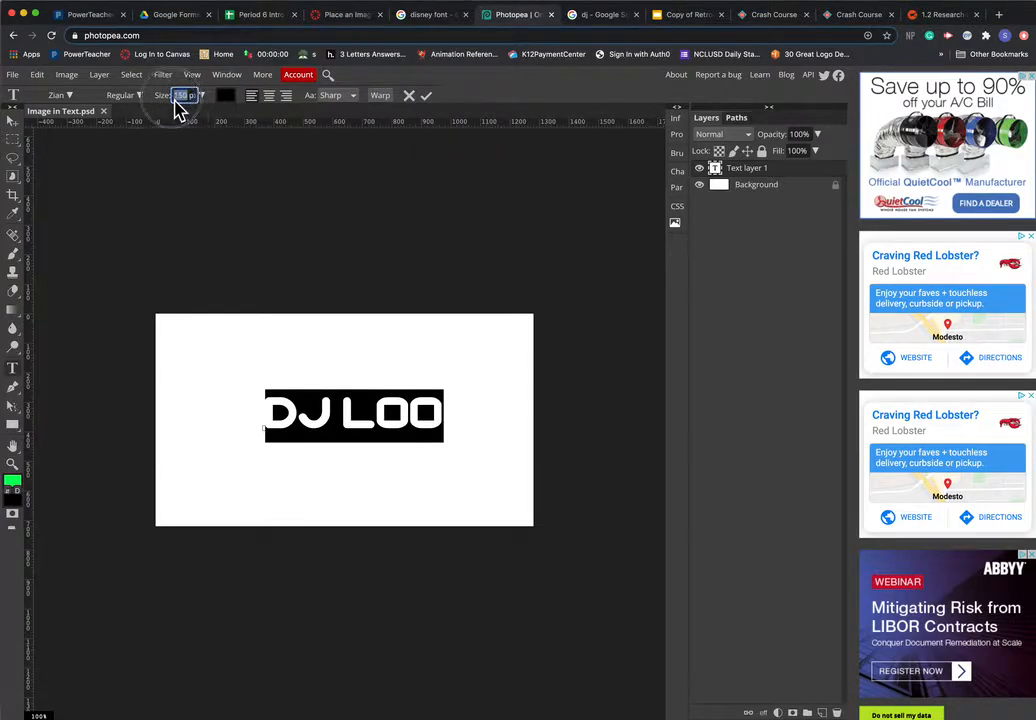
text(250)
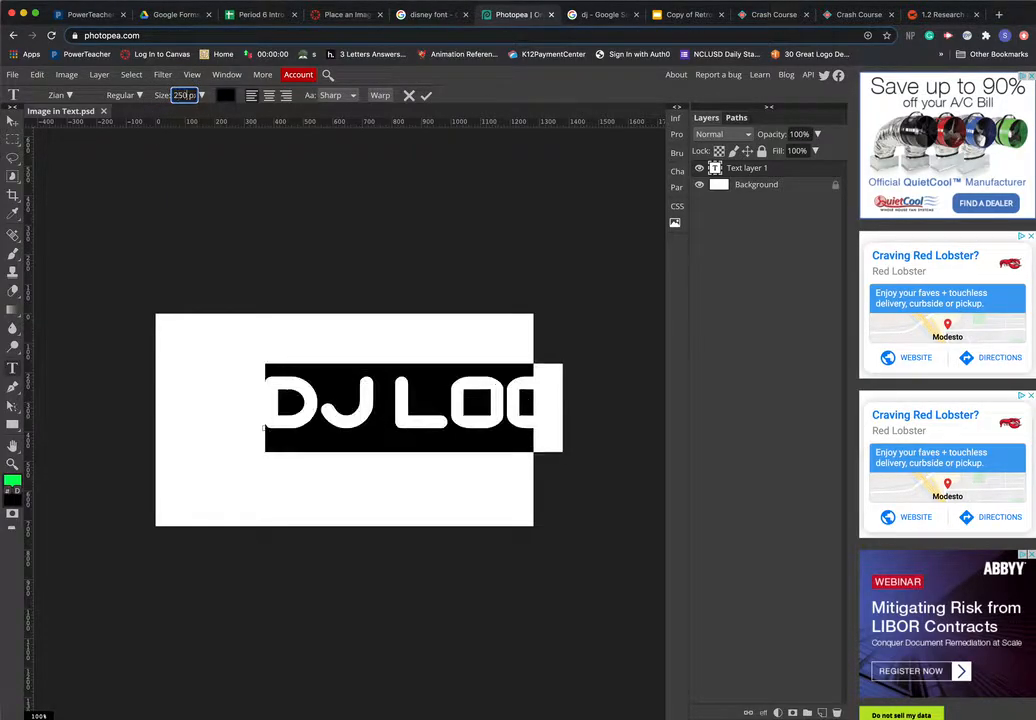
drag(188, 103, 169, 107)
text(350)
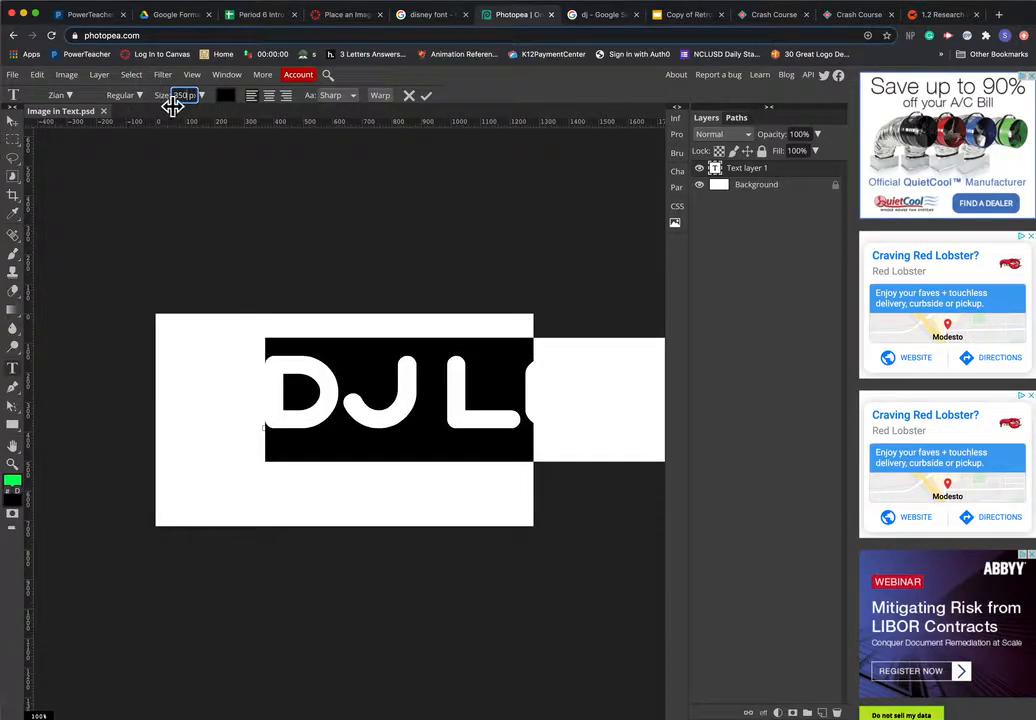
Step: Centre the "dj loo" text and scale it to about 88% width and 150% height so it spans the canvas, and turn transform controls off again
click(12, 121)
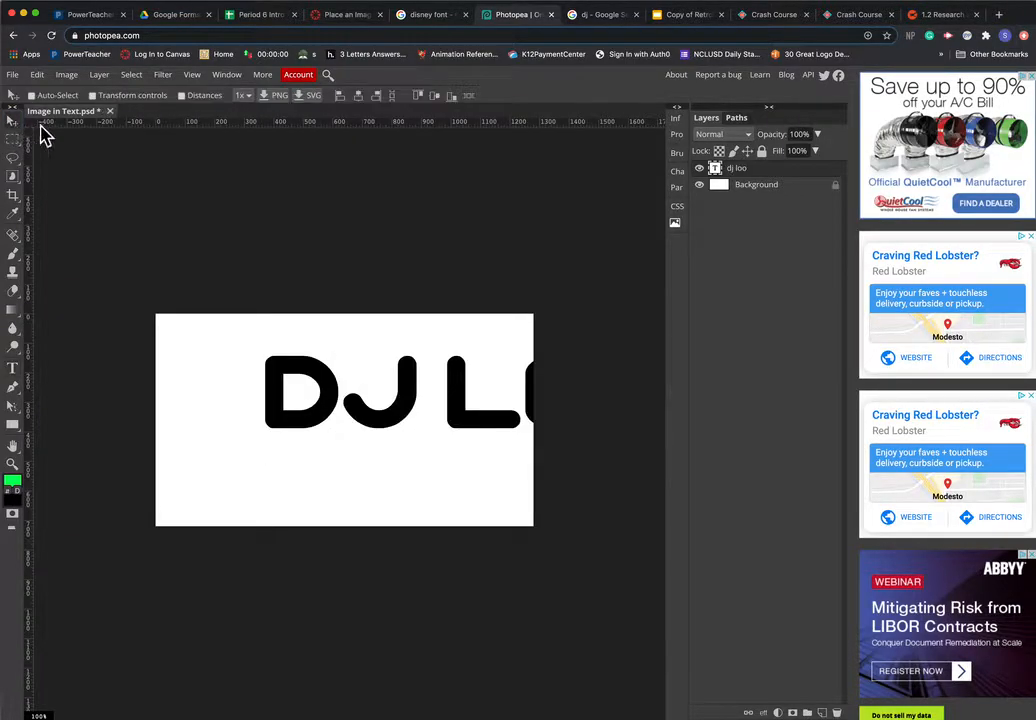
drag(460, 400, 342, 408)
click(92, 95)
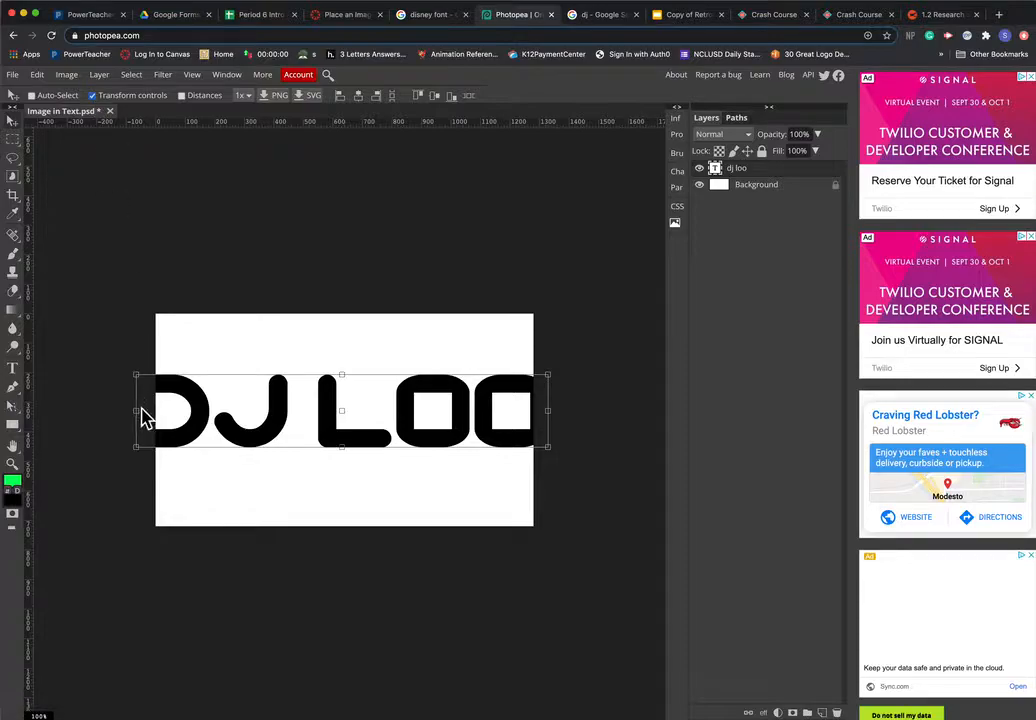
drag(142, 417, 168, 417)
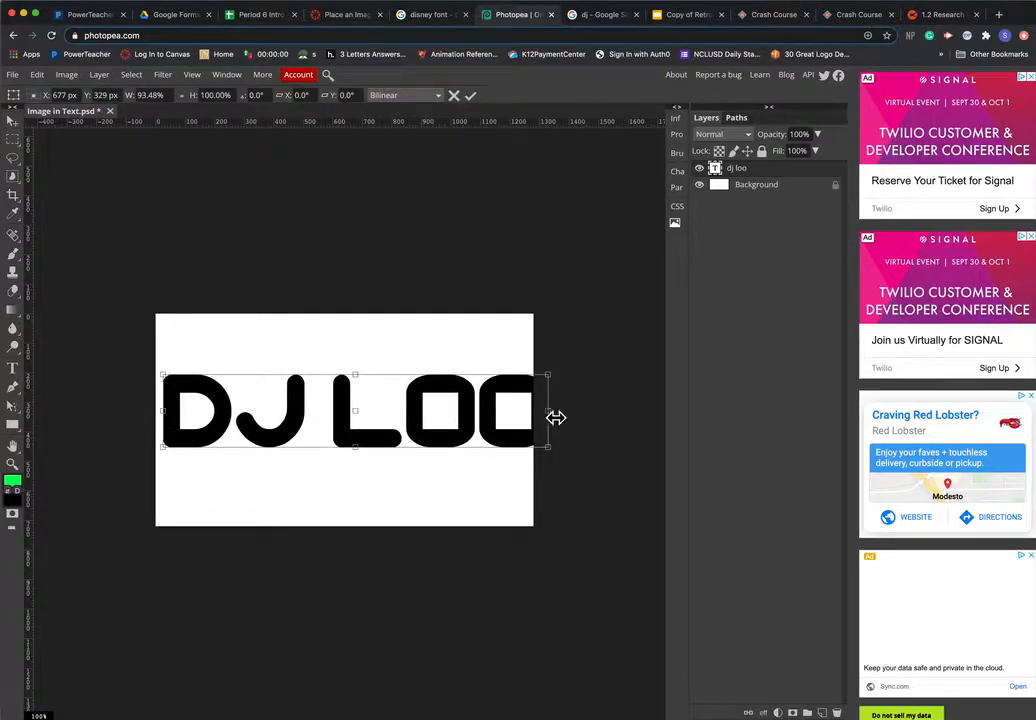
drag(556, 417, 532, 417)
drag(344, 374, 337, 415)
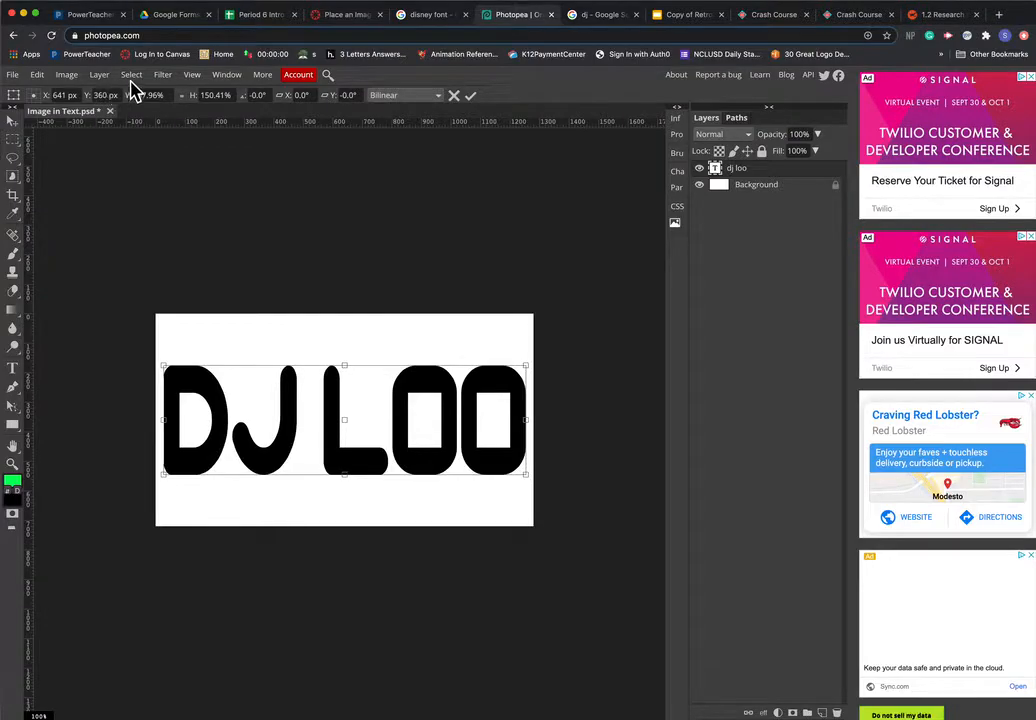
click(14, 121)
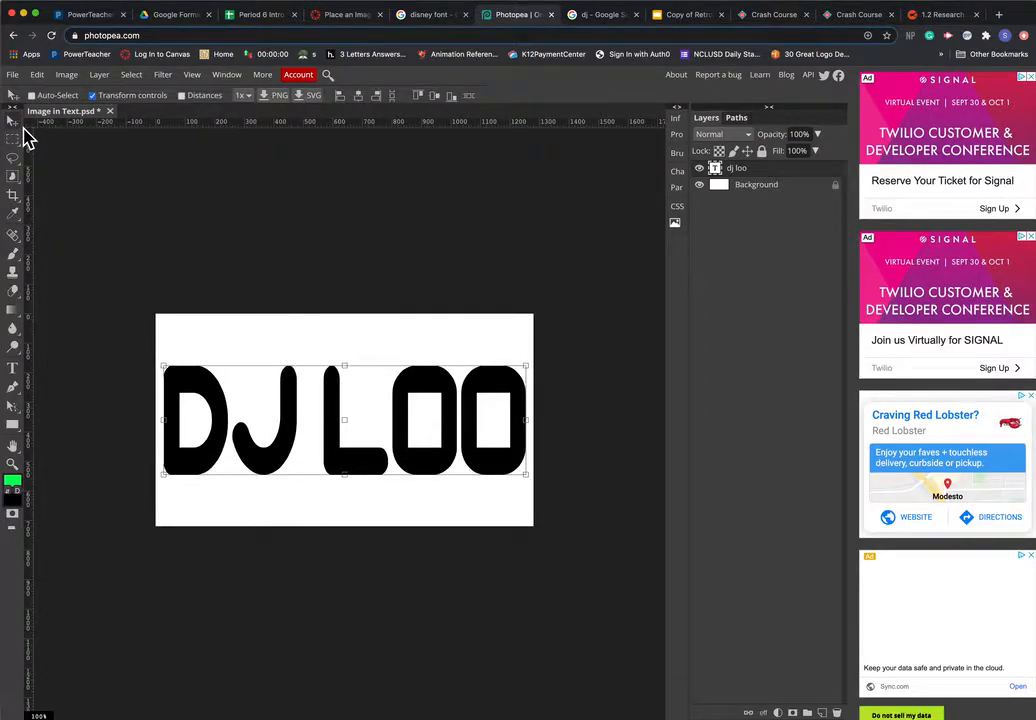
click(91, 96)
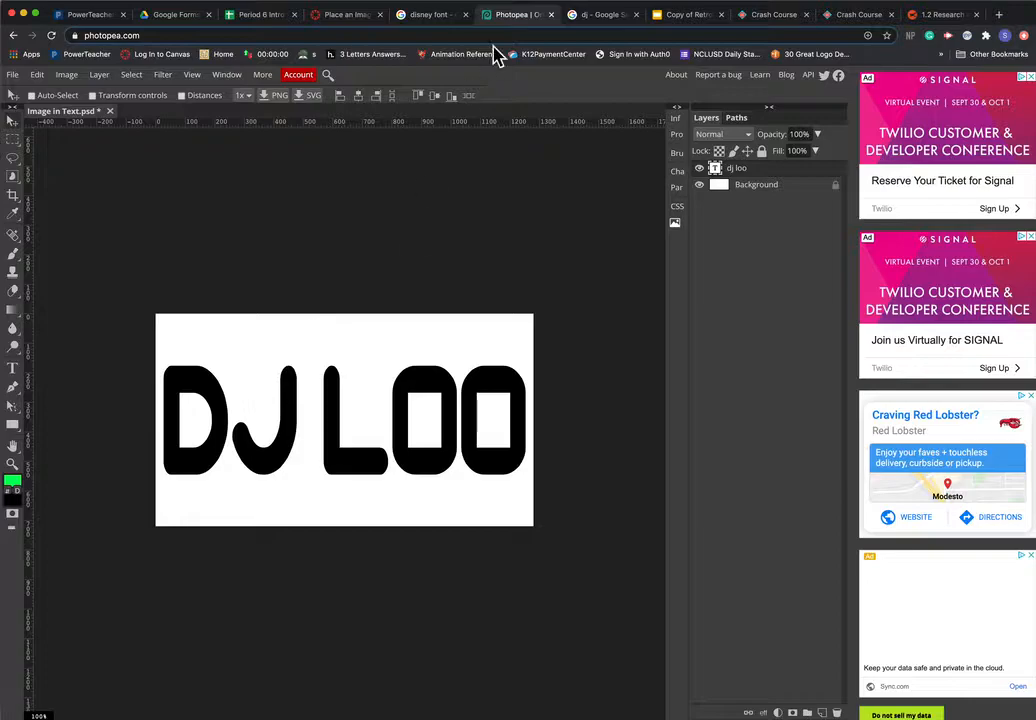
Step: Search Google Images for "dj" with the size filter set to Large, and return to Photopea
click(576, 15)
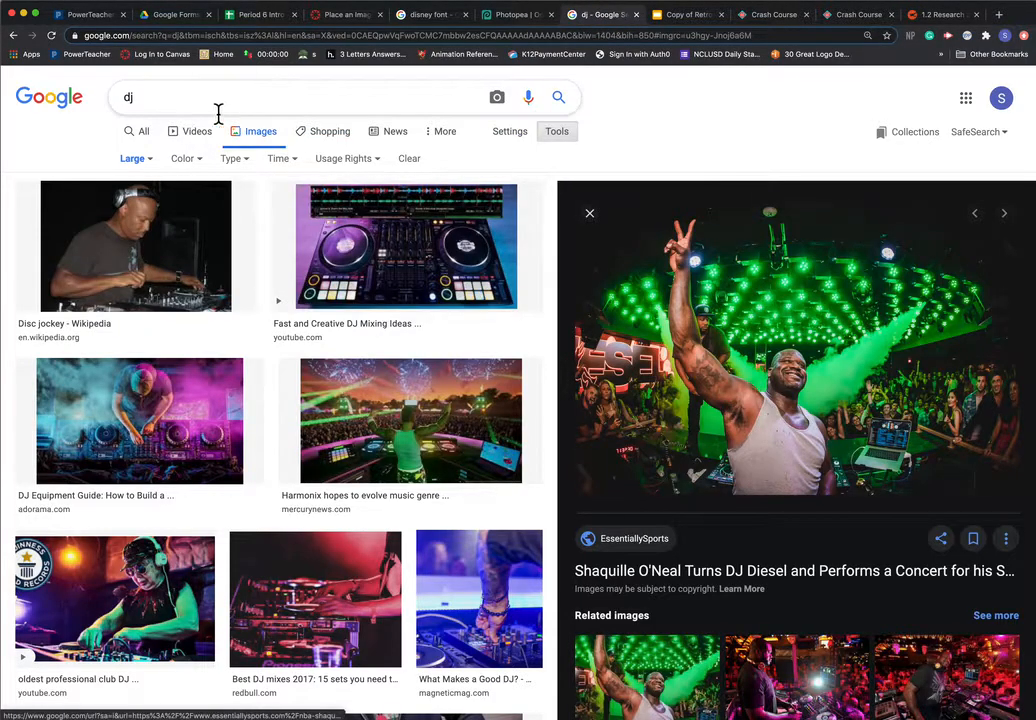
click(51, 106)
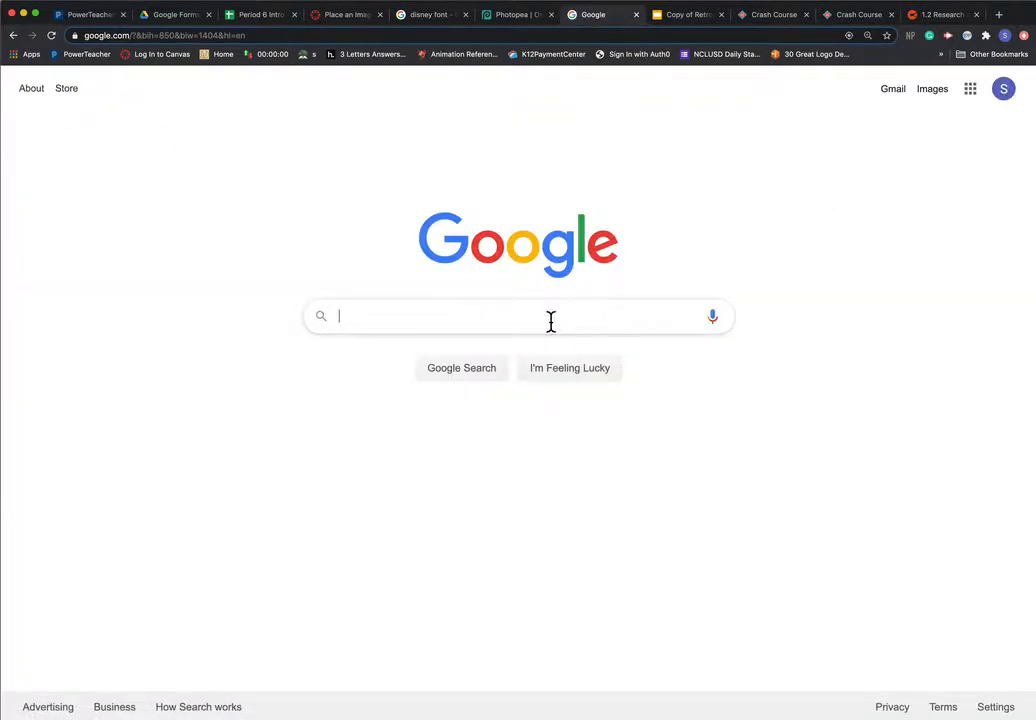
text(dj)
key(Return)
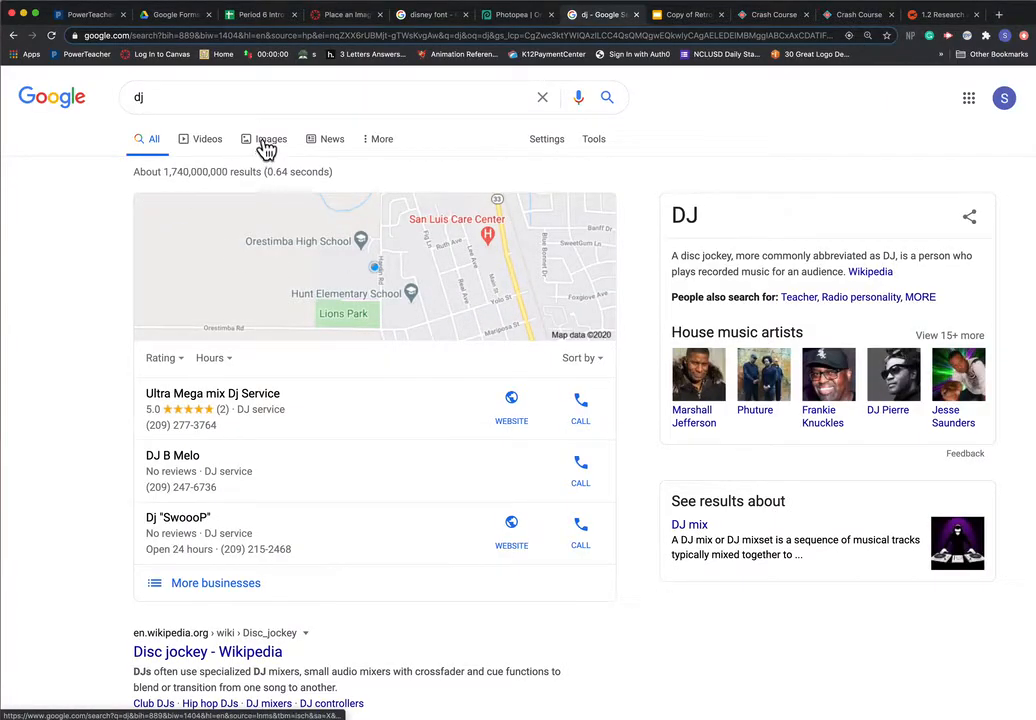
click(266, 146)
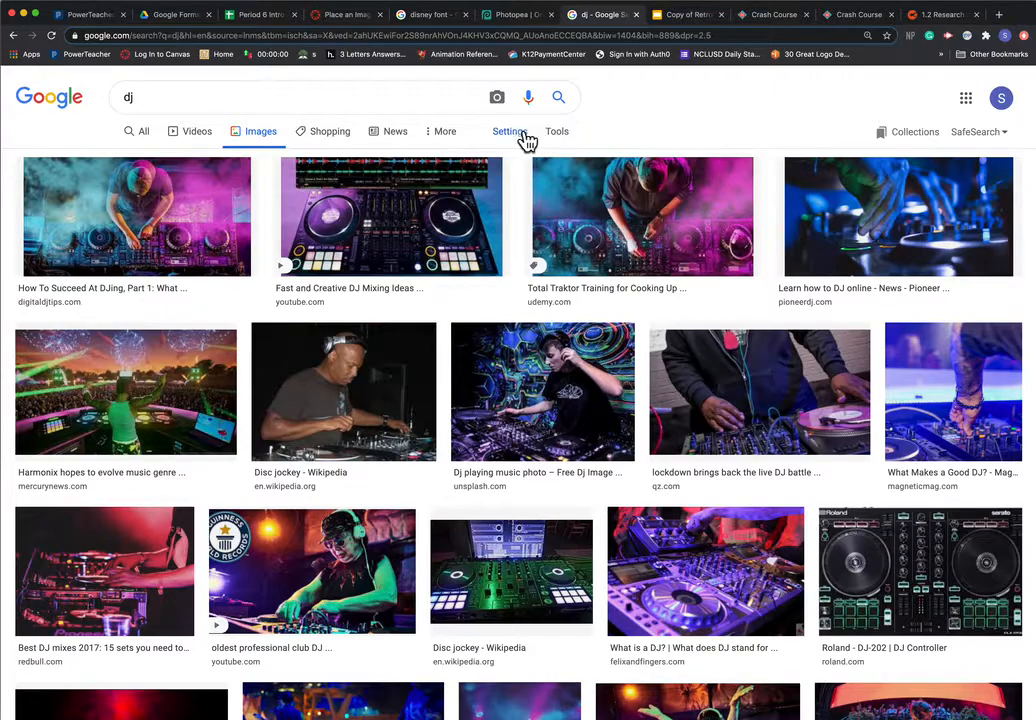
click(558, 139)
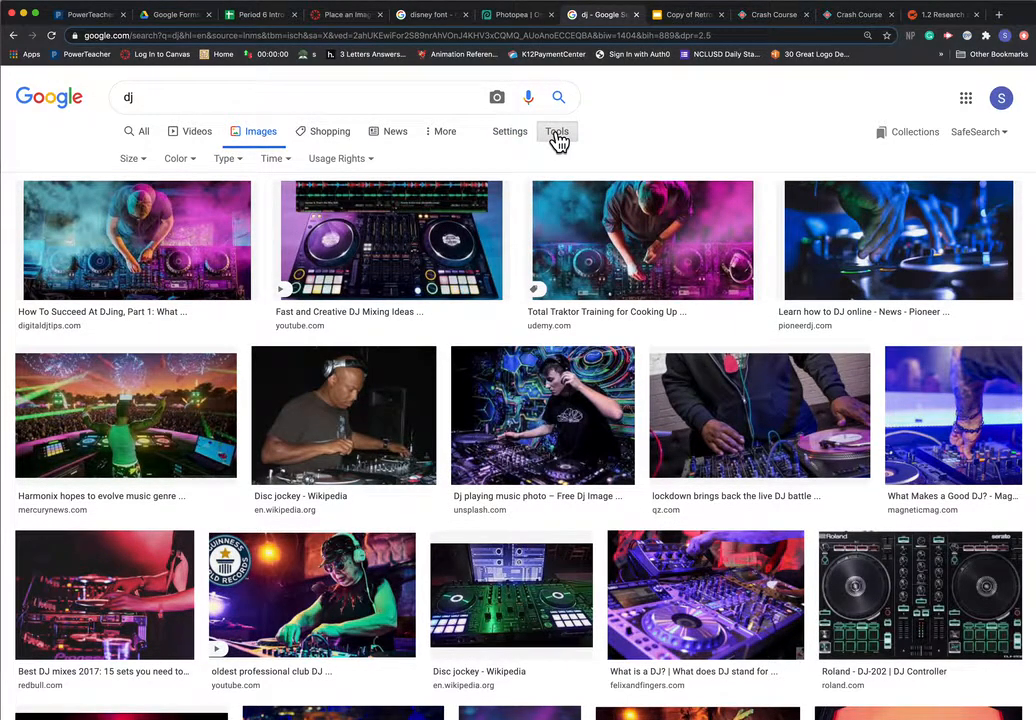
click(131, 158)
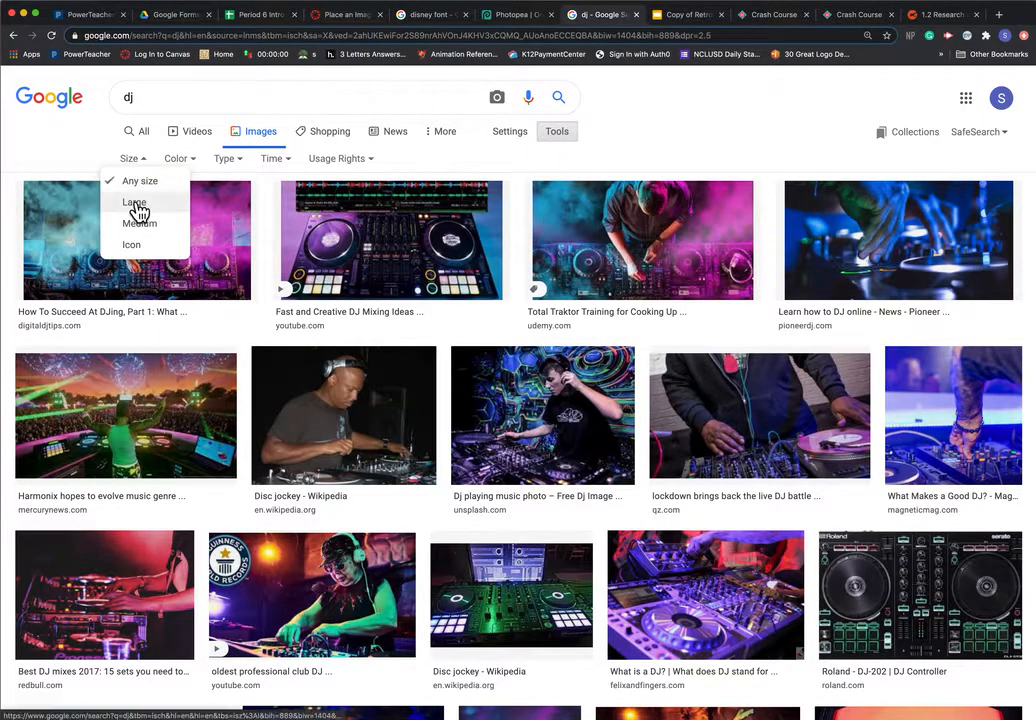
click(135, 203)
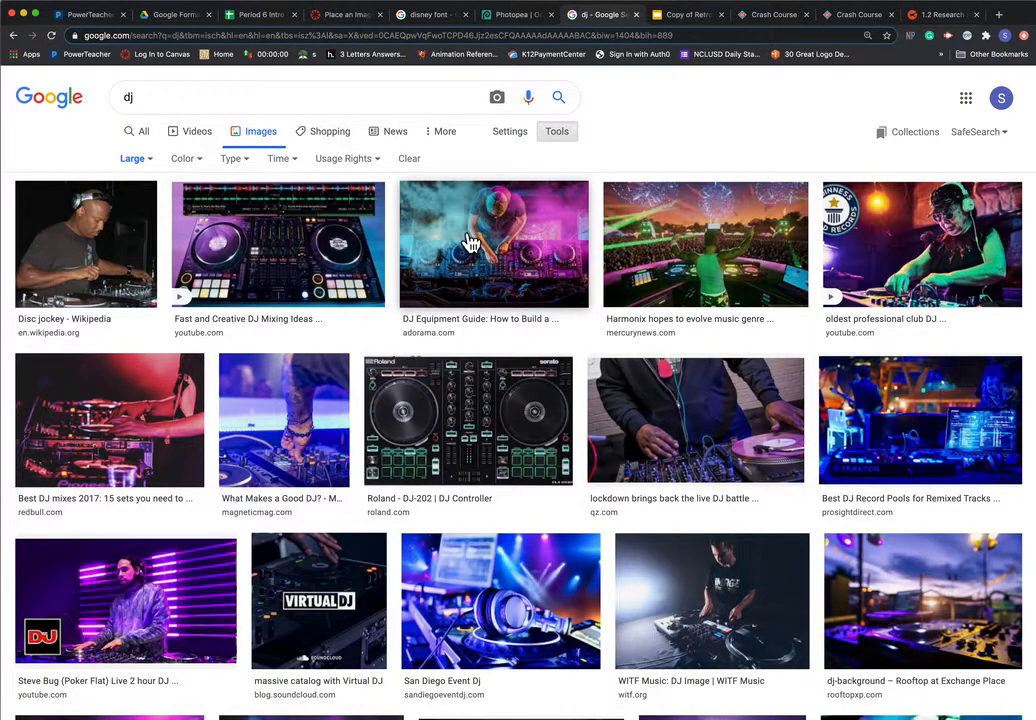
click(517, 20)
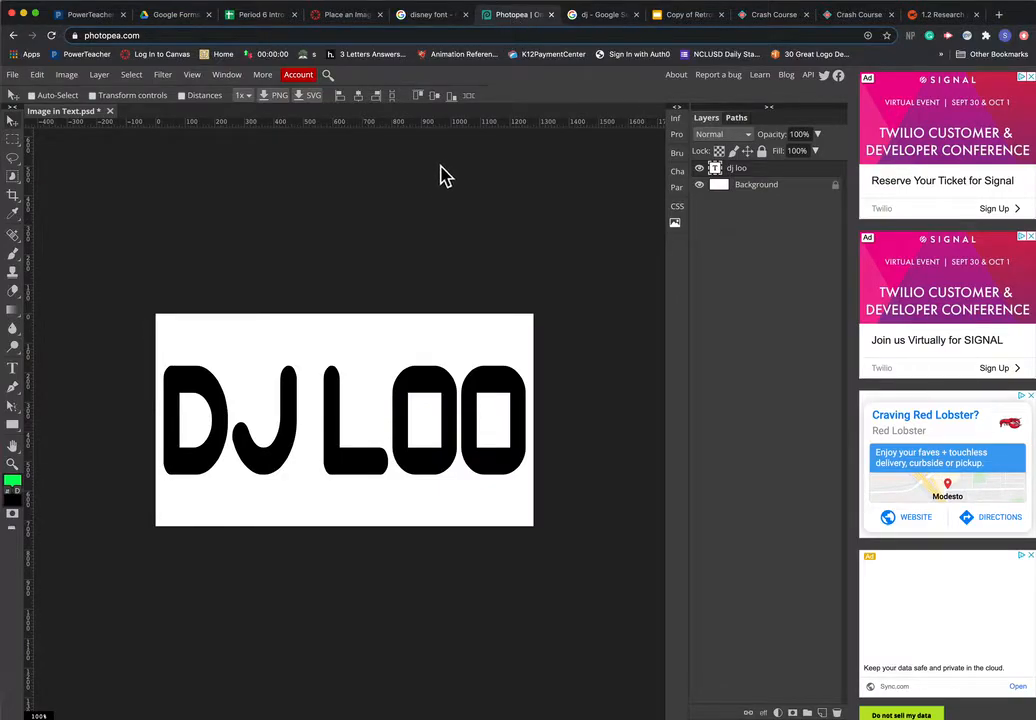
Step: Switch to the Google Images results for "dj" and look through the large photos
click(593, 22)
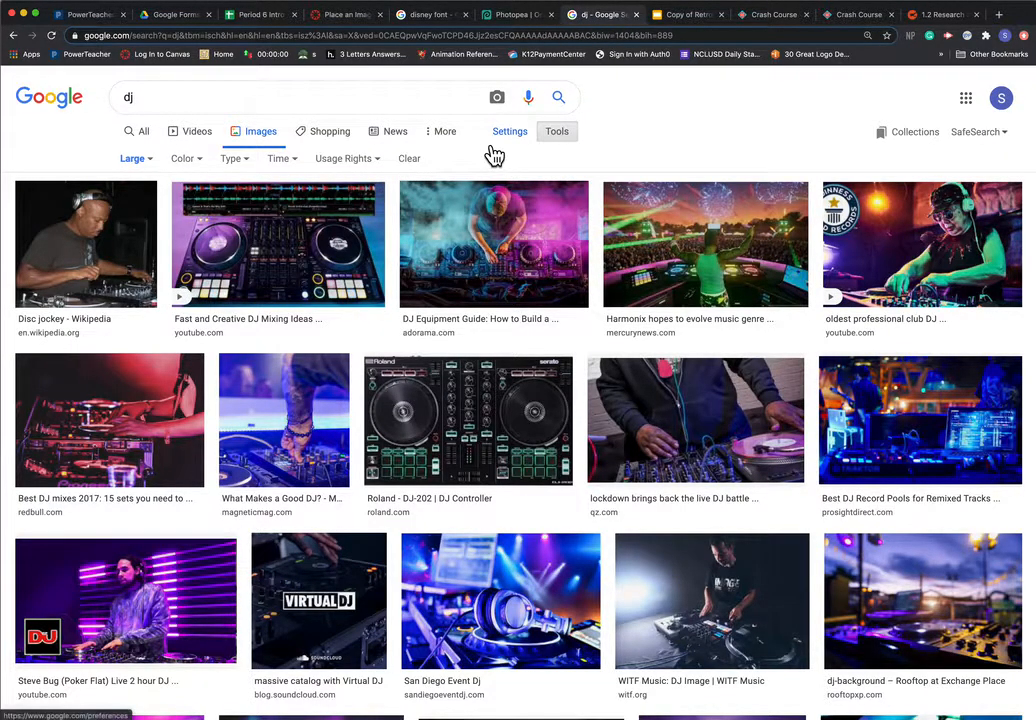
scroll(479, 231, down, 3)
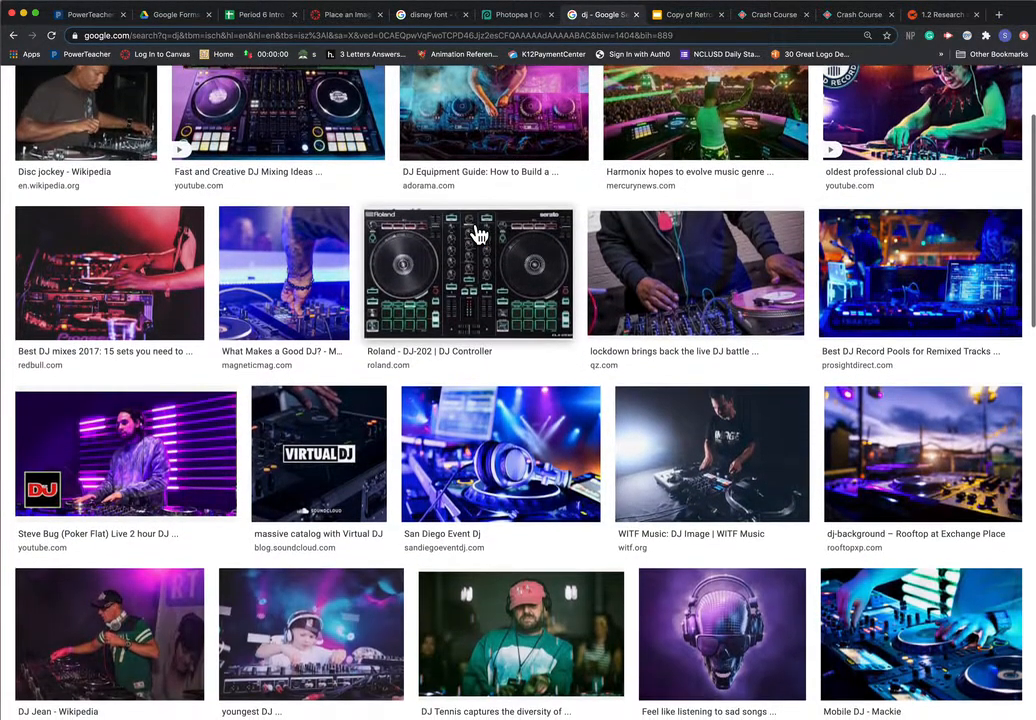
scroll(479, 231, up, 4)
drag(476, 229, 484, 231)
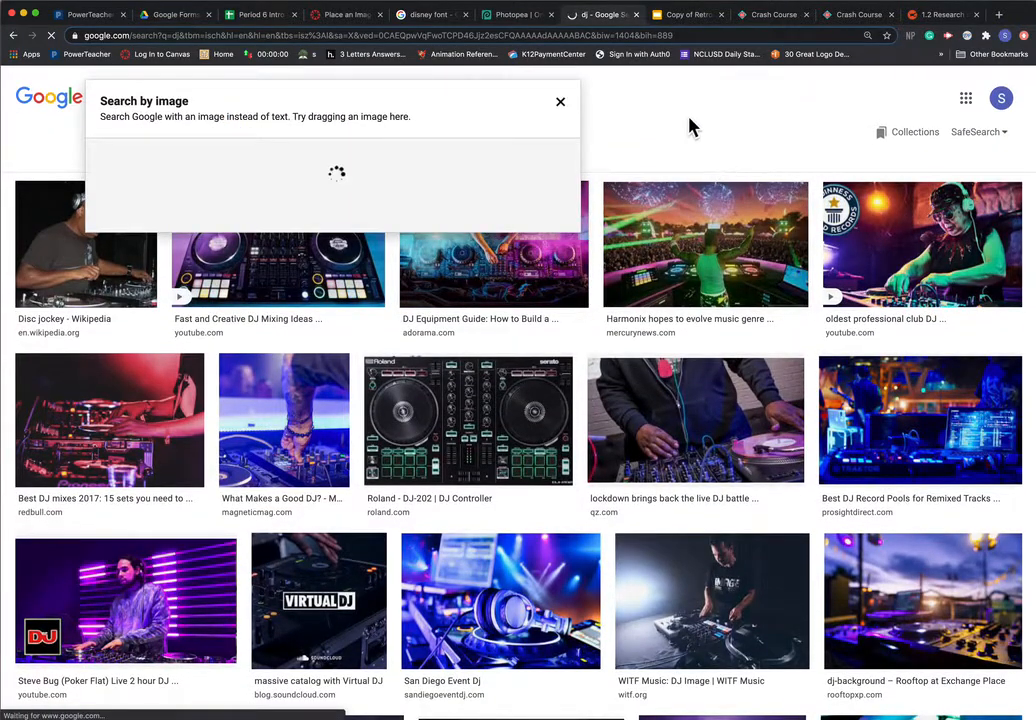
click(560, 103)
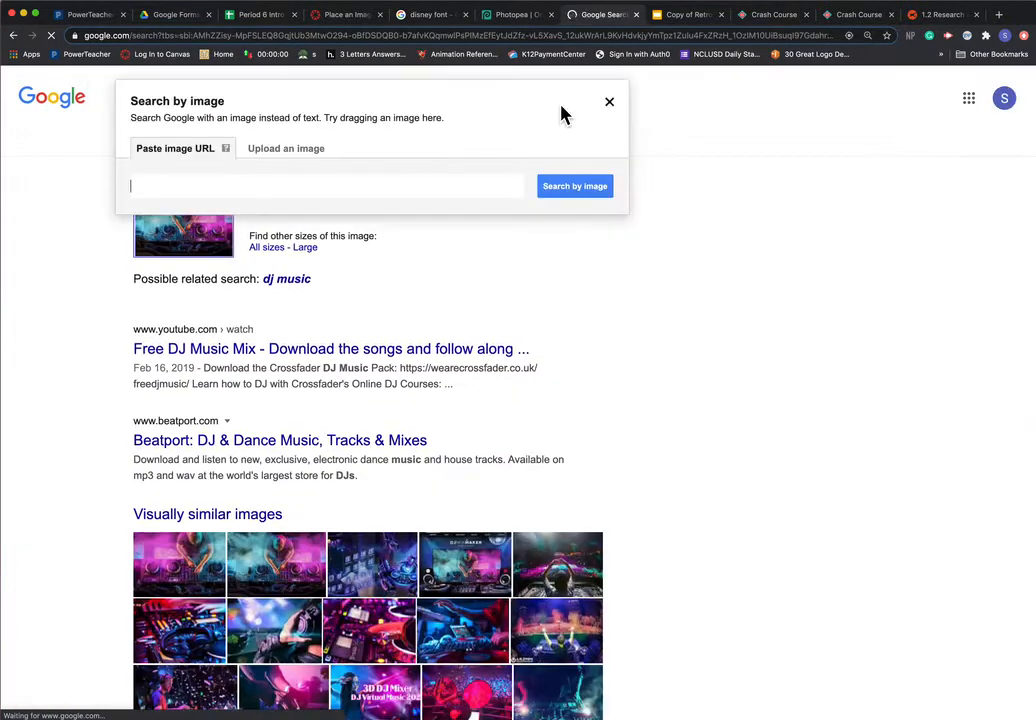
click(545, 302)
scroll(390, 265, left, 5)
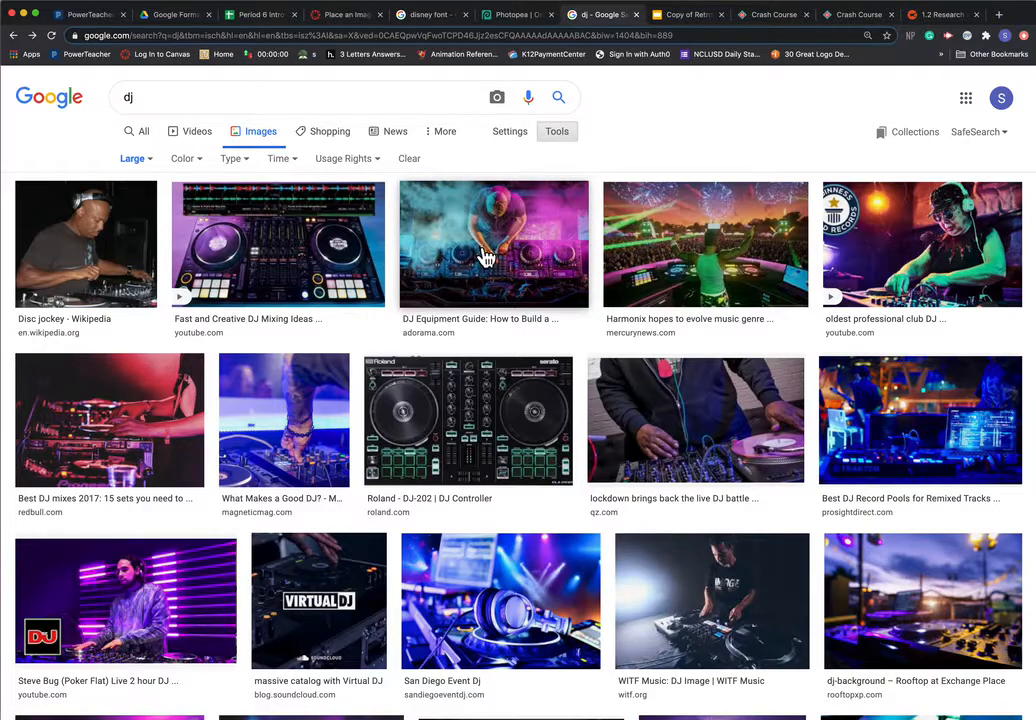
Step: Open the Adorama "DJ Equipment Guide" photo and save it as a JPEG named shutterstock_415922566 in the Downloads folder
click(487, 258)
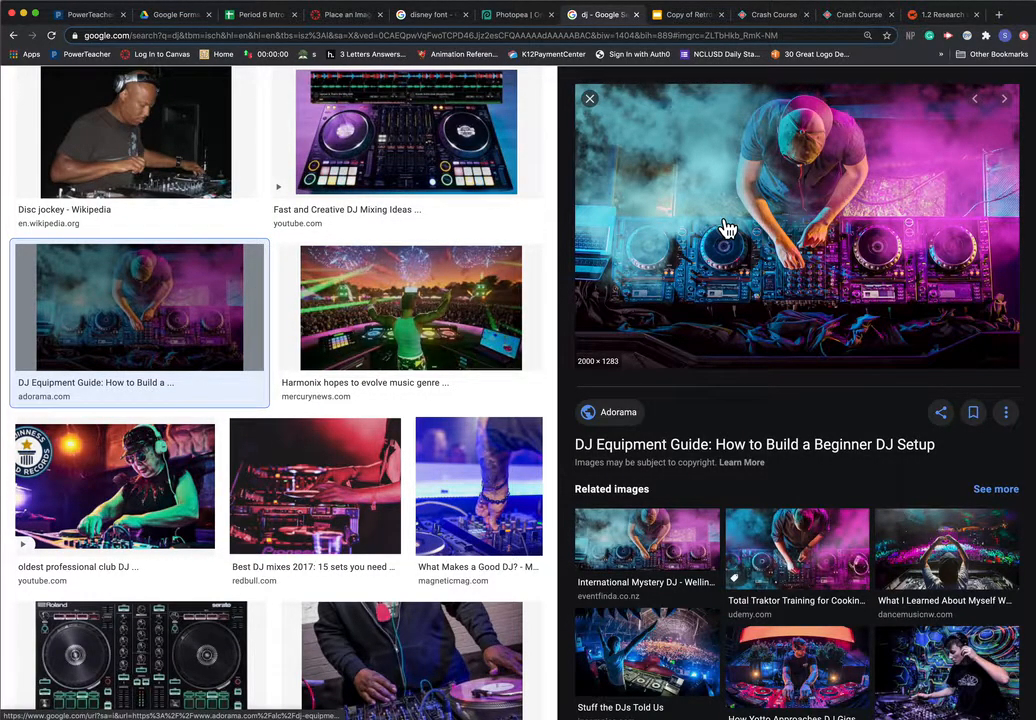
right_click(729, 228)
click(780, 304)
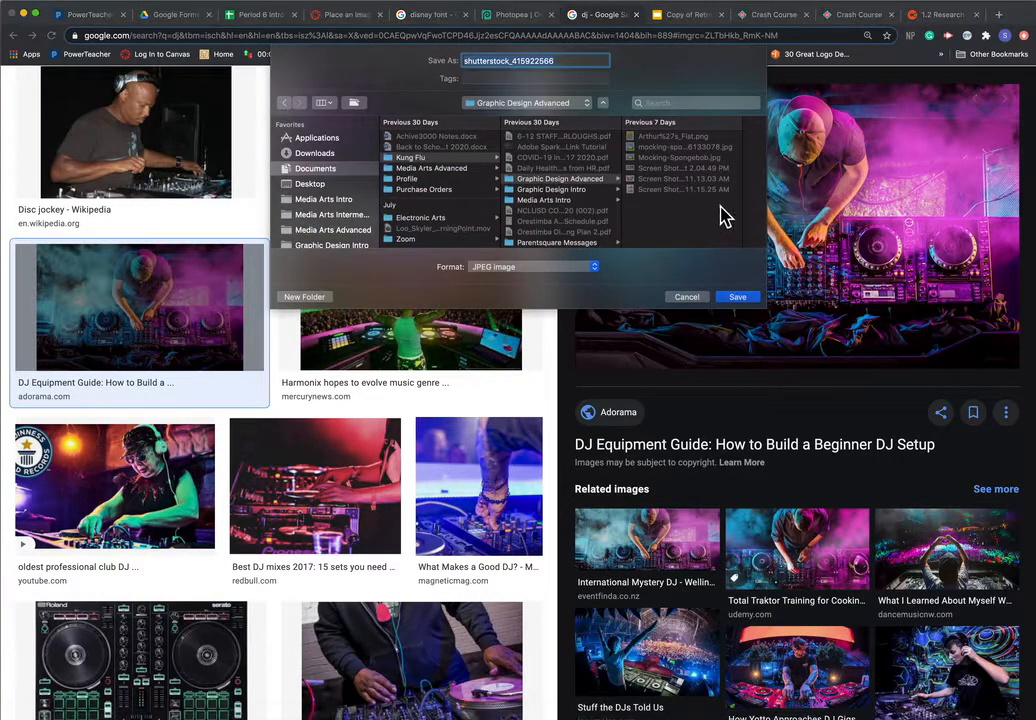
click(315, 153)
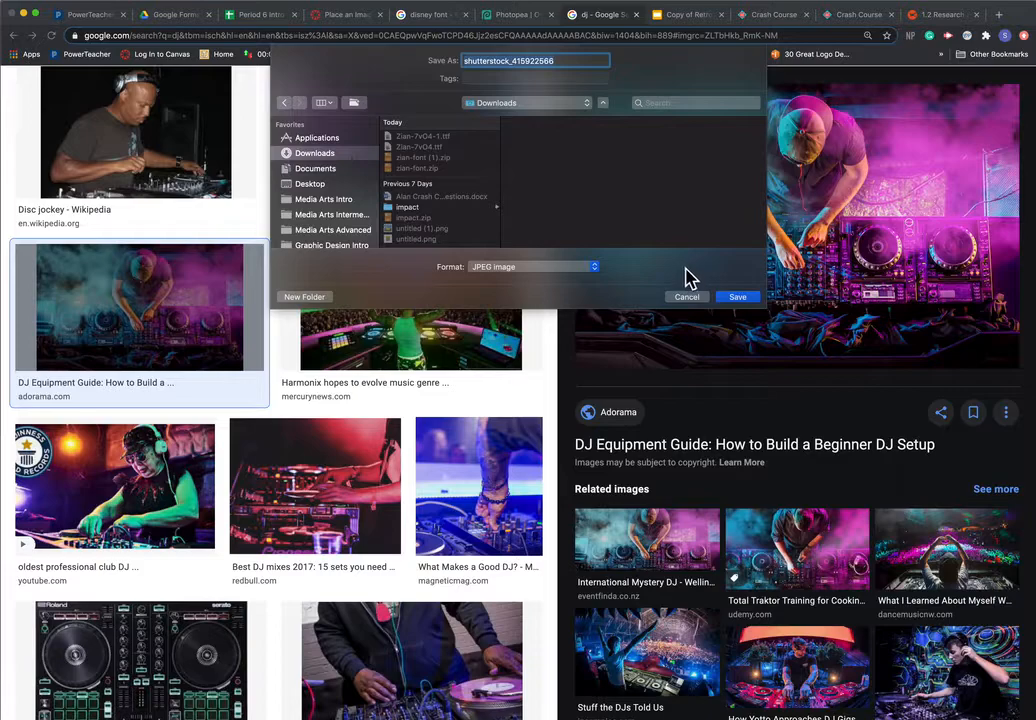
click(737, 297)
Step: Open the related Dance Music NW photo of the DJ making a heart sign and save it as DJLove in Downloads
click(945, 545)
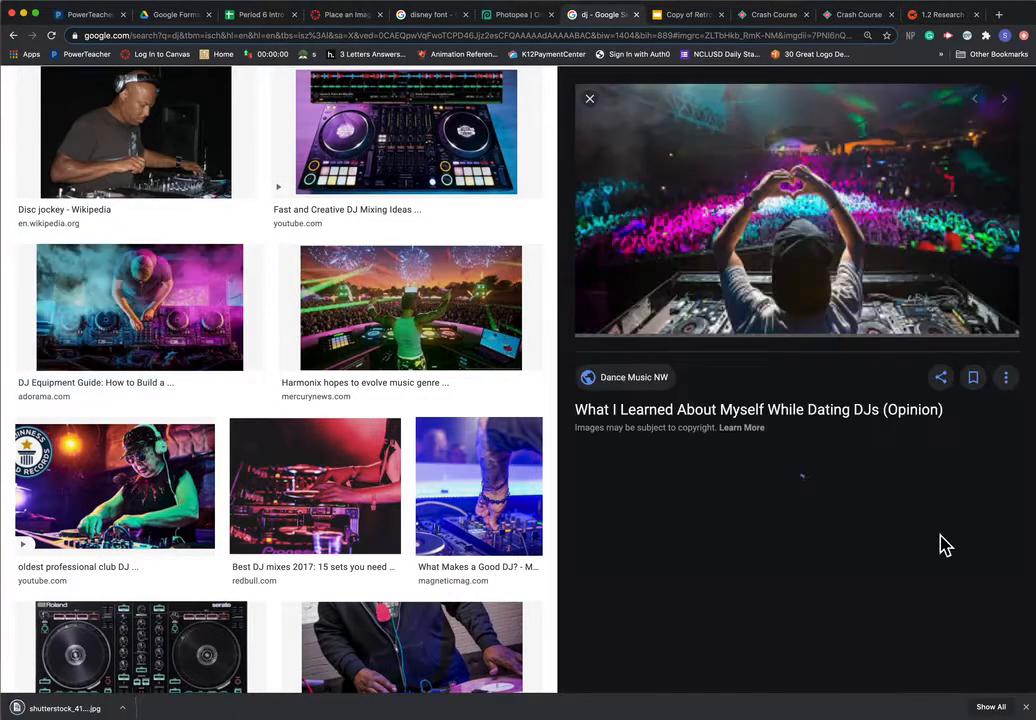
right_click(708, 215)
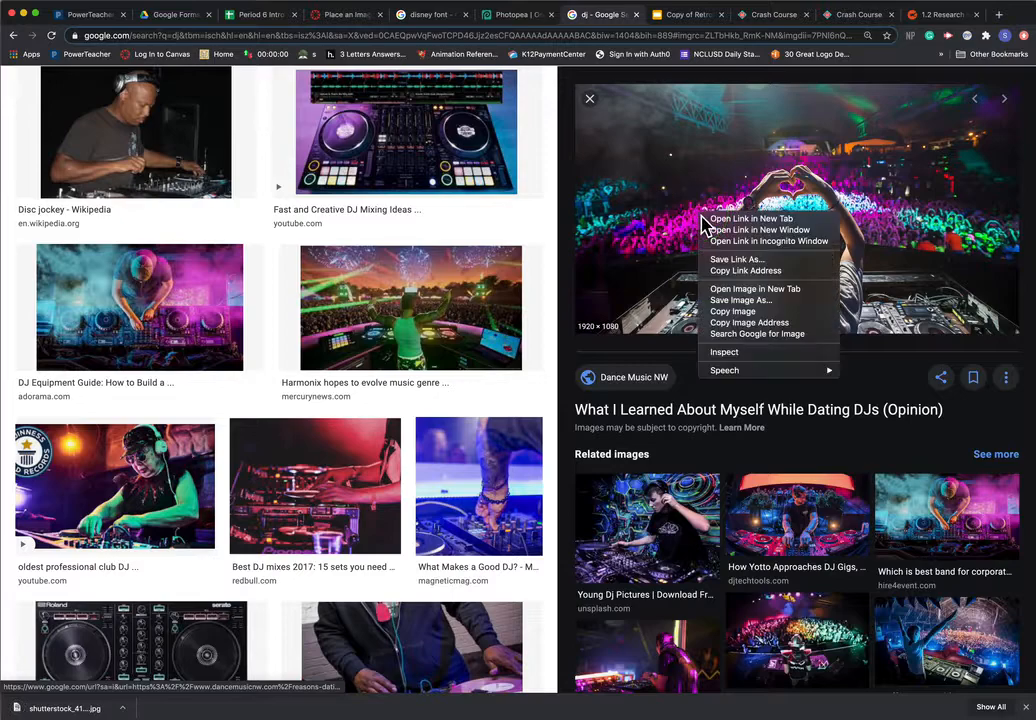
click(745, 301)
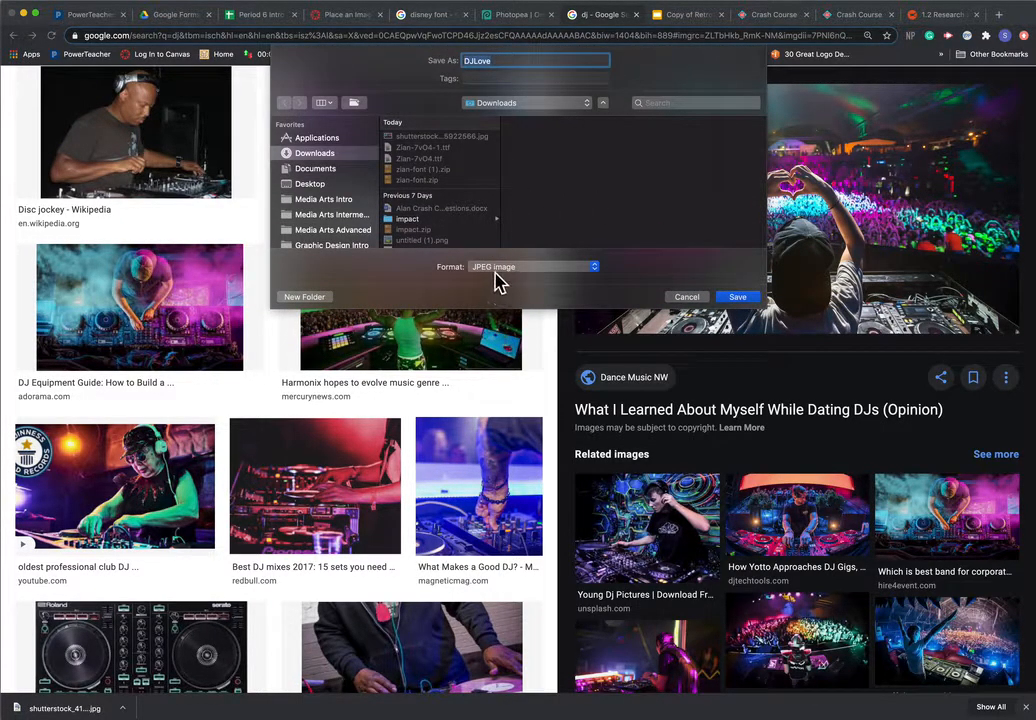
click(736, 299)
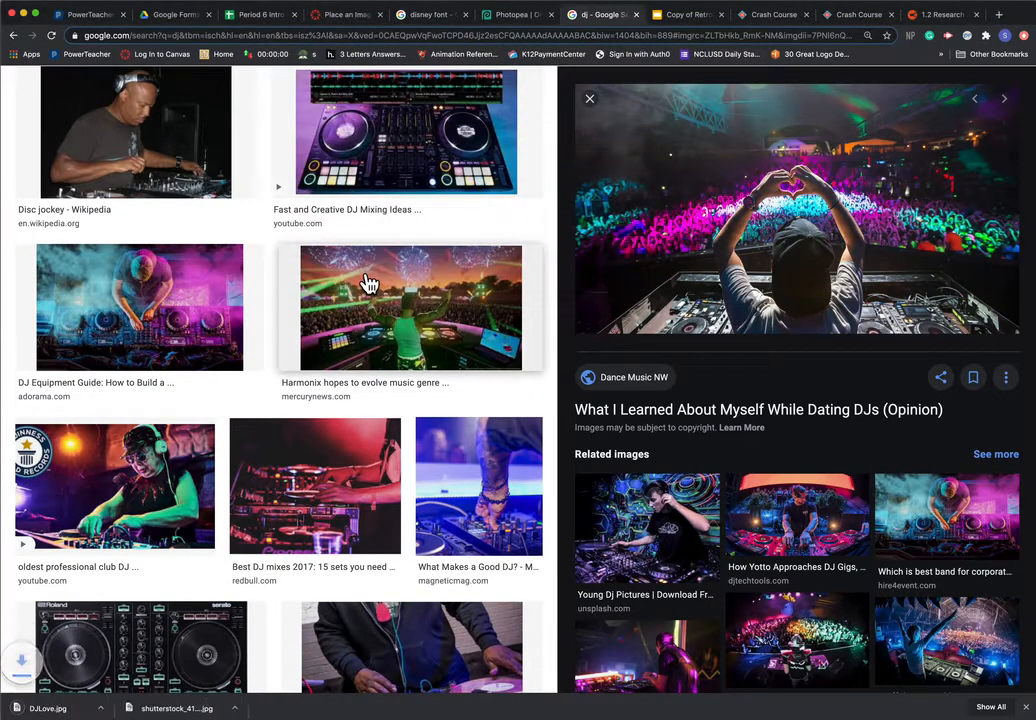
Step: Find the San Diego Event Dj headphones photo in the results and save it as a JPEG in Downloads
scroll(366, 282, up, 2)
scroll(421, 289, down, 5)
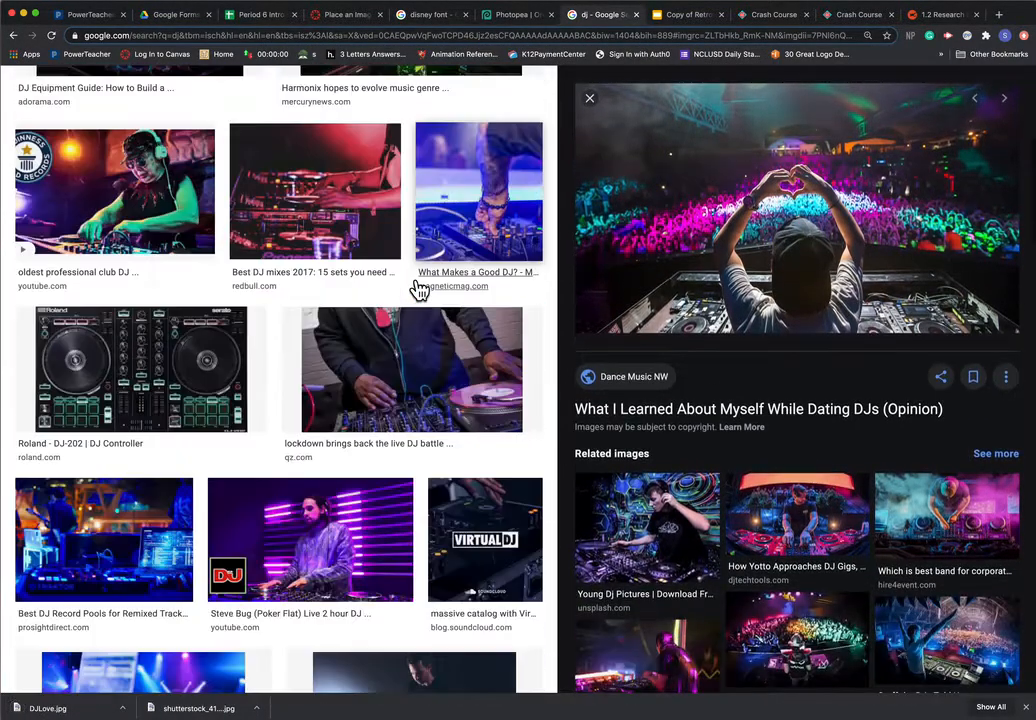
scroll(420, 289, down, 6)
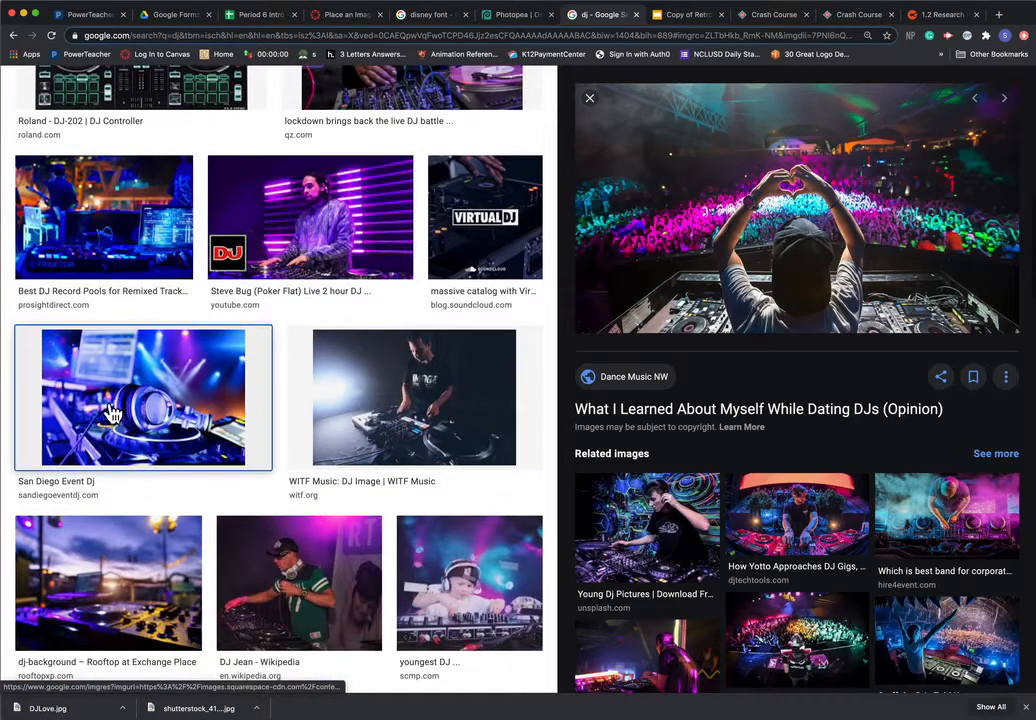
click(113, 414)
right_click(801, 268)
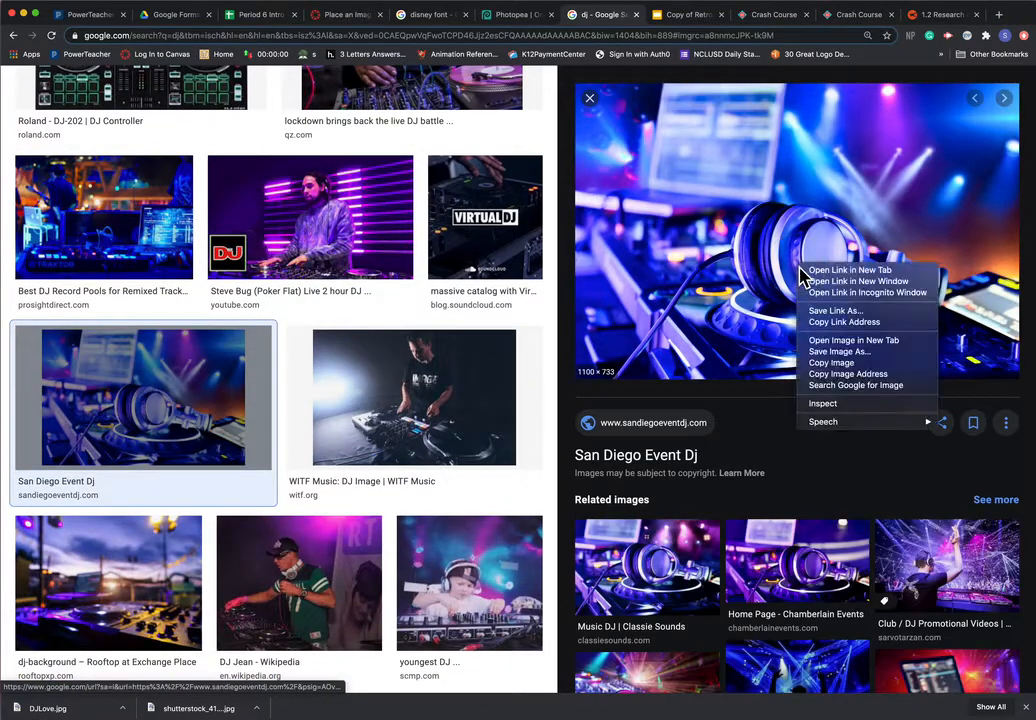
click(838, 352)
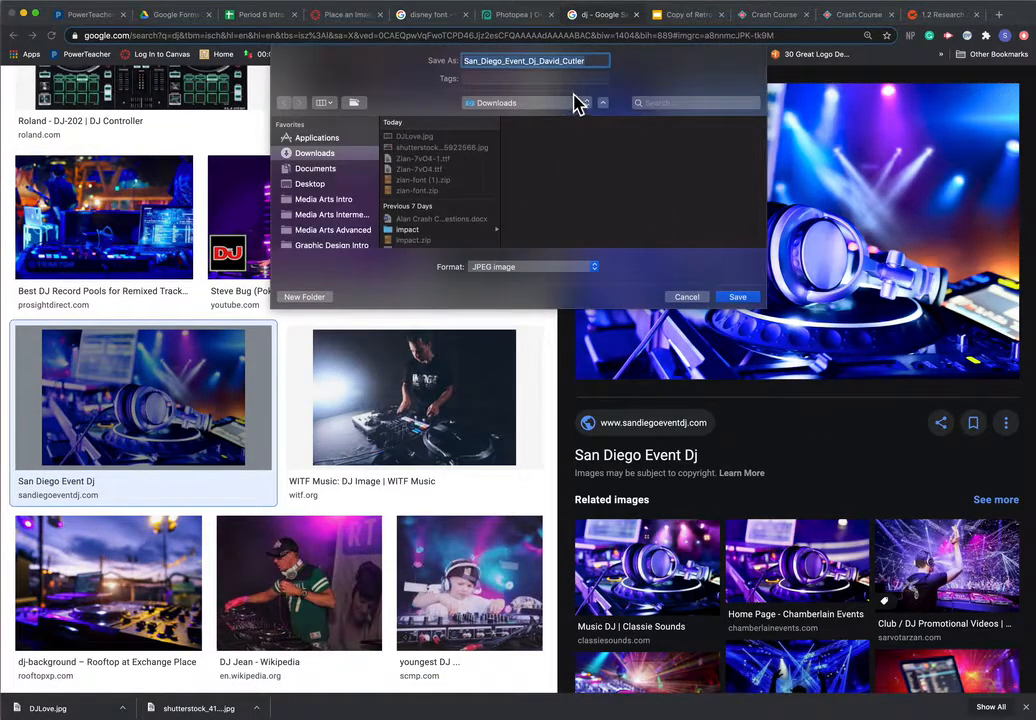
click(729, 303)
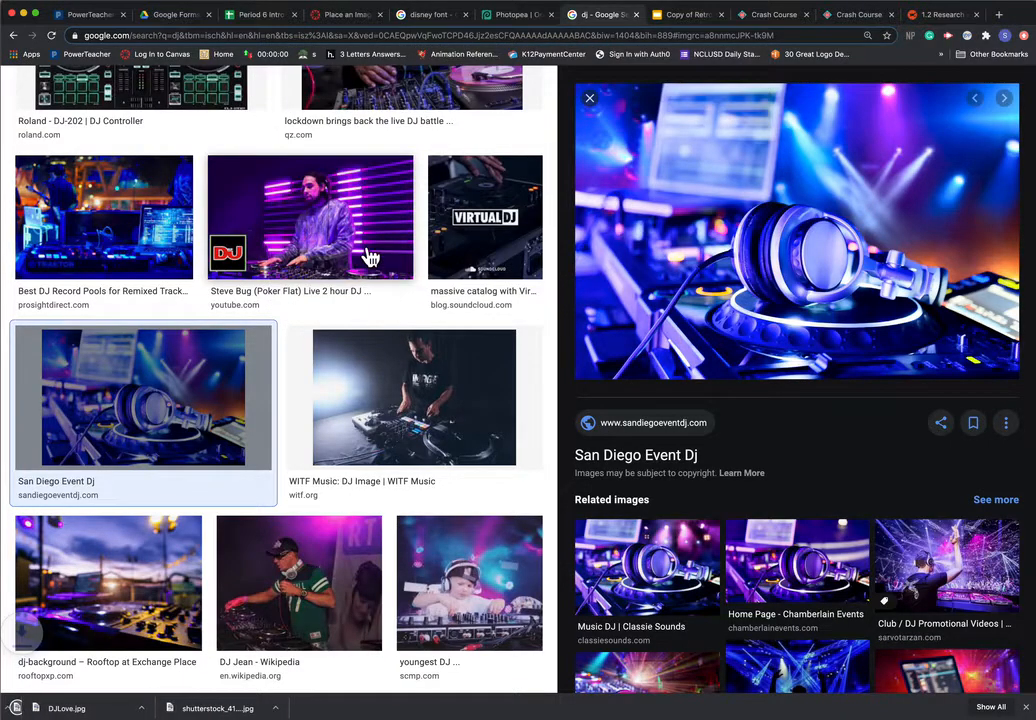
Step: Look through more of the "dj" results and replace the image search with "cat dj"
scroll(370, 255, down, 8)
scroll(378, 252, down, 10)
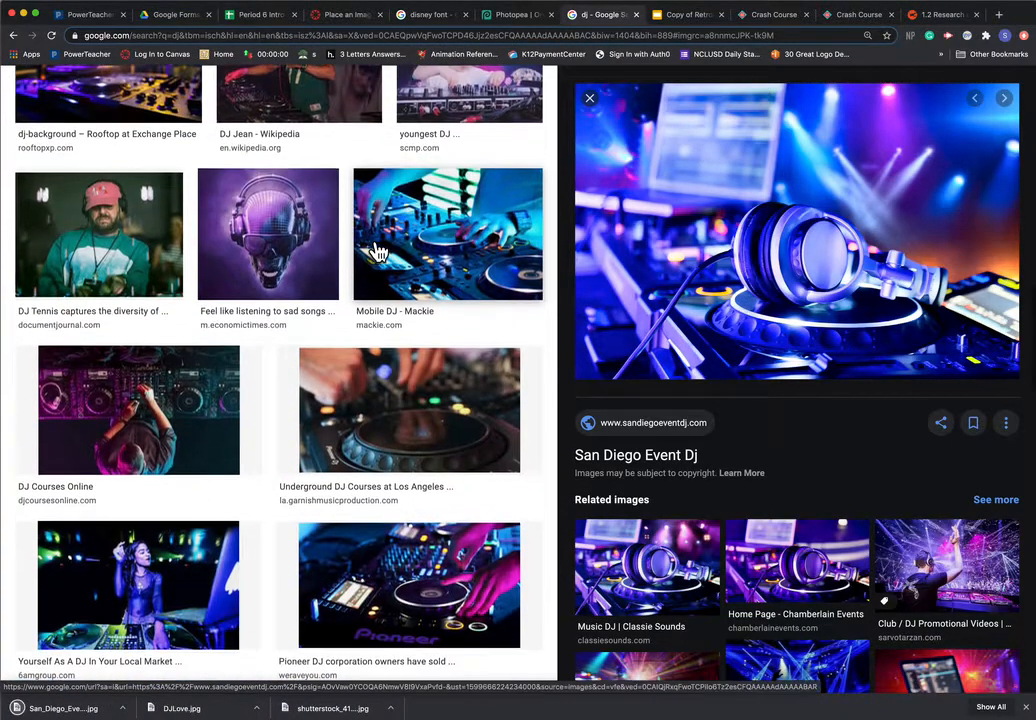
scroll(378, 252, up, 20)
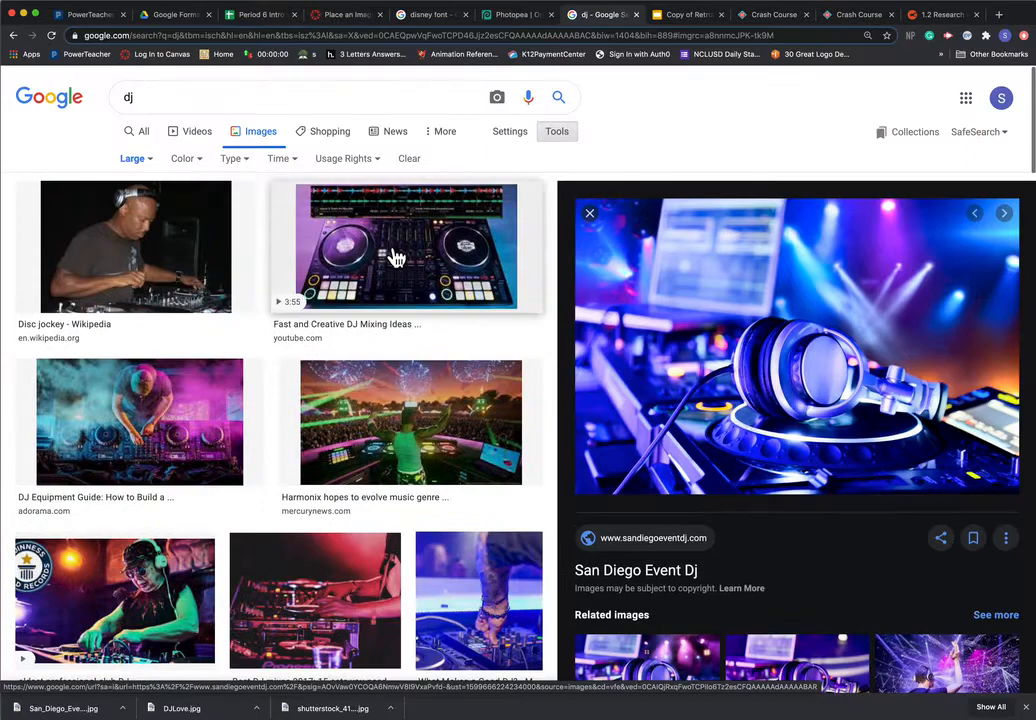
click(120, 106)
drag(166, 100, 118, 106)
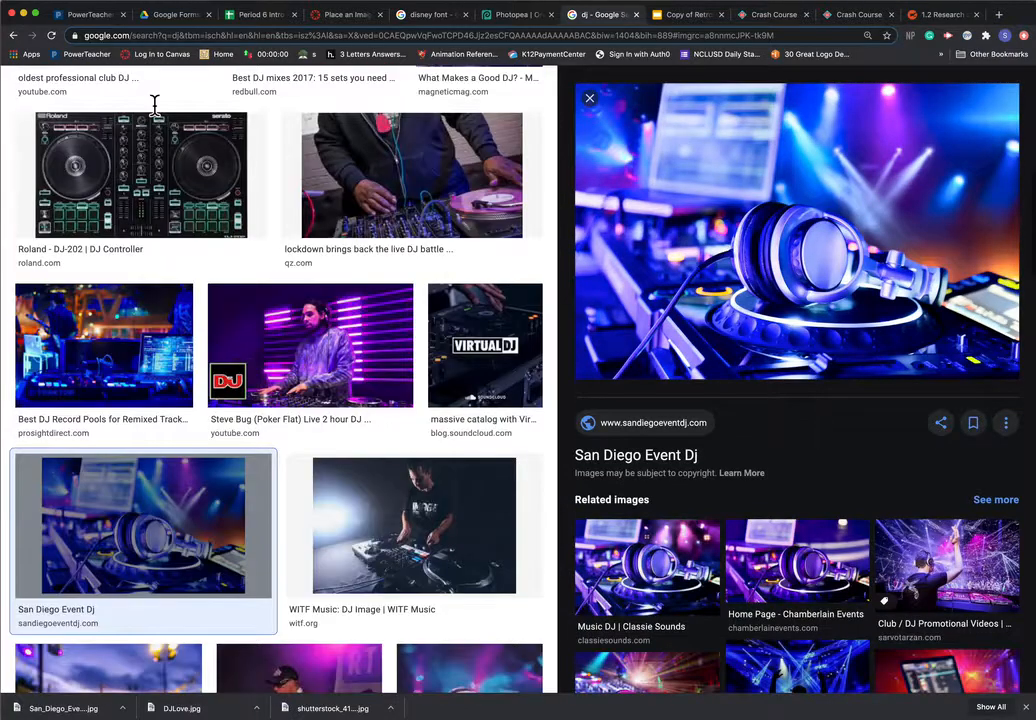
scroll(238, 153, up, 10)
click(199, 99)
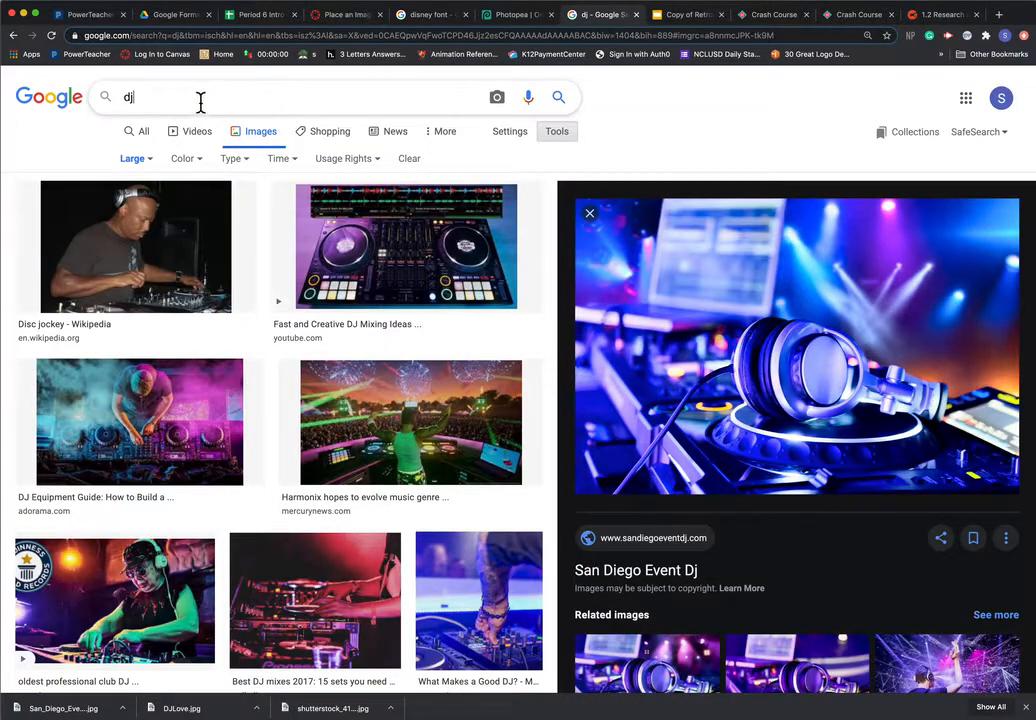
key(BackSpace)
key(BackSpace)
text(cat dj)
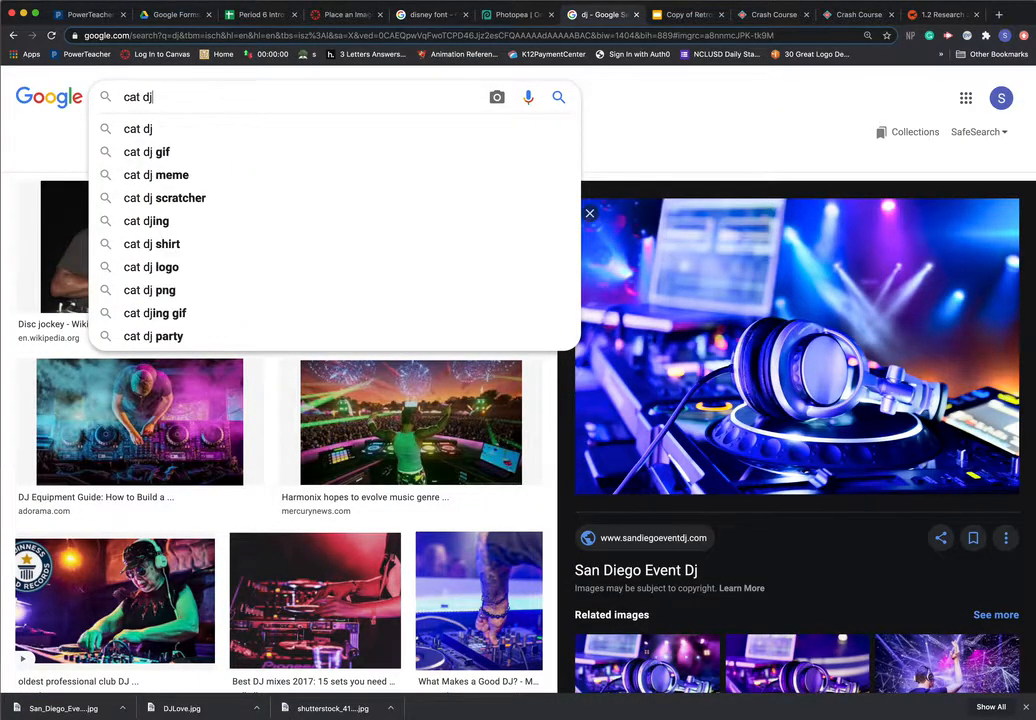
key(Return)
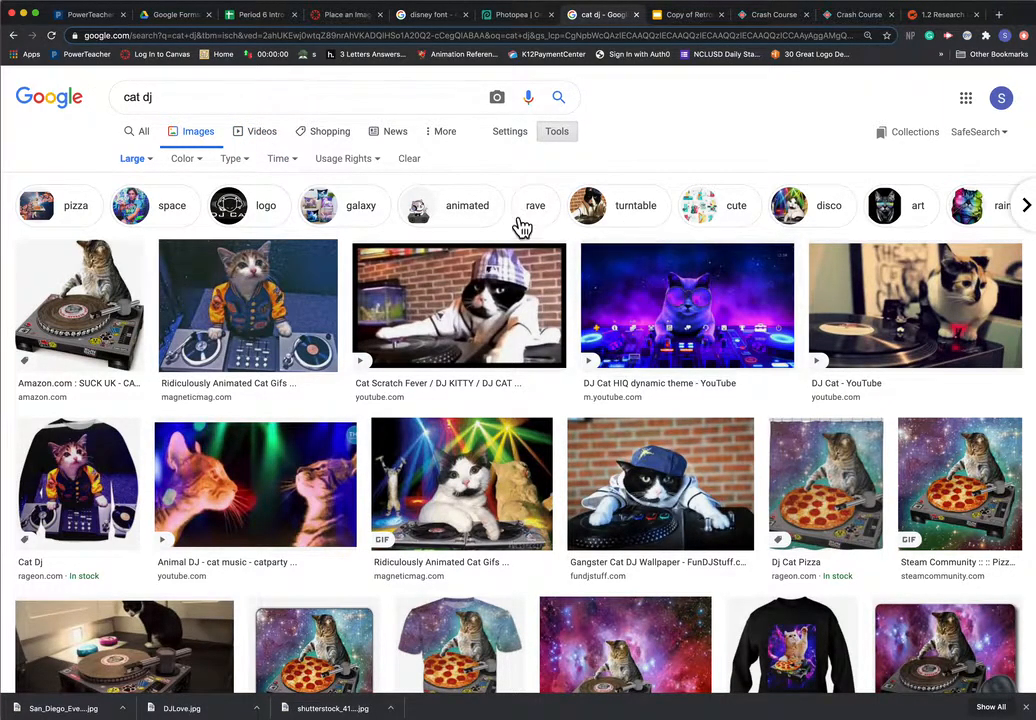
Step: Compare the purple DJ cat picture with its related images, including the PlayStation Store and Twinfinite versions
click(366, 207)
click(687, 305)
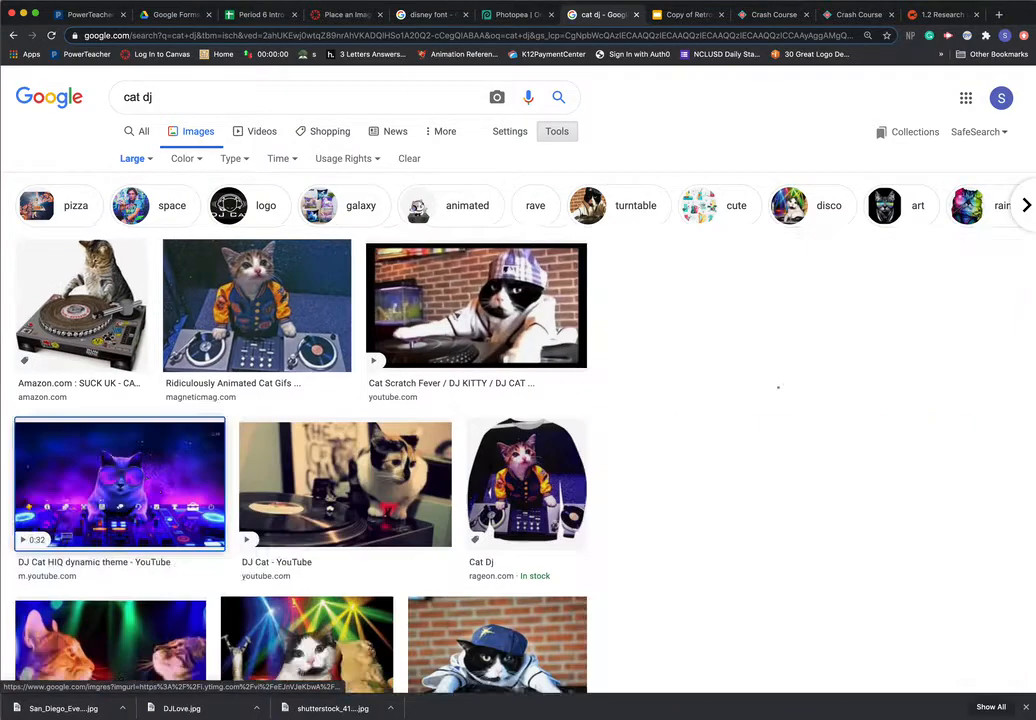
scroll(816, 490, down, 3)
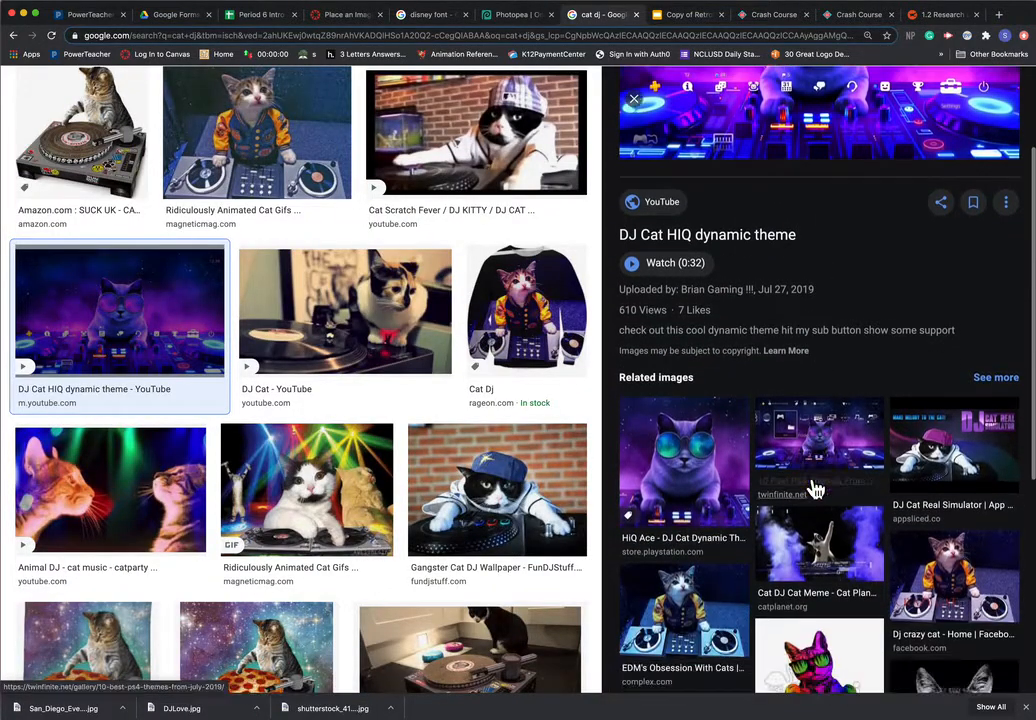
click(710, 481)
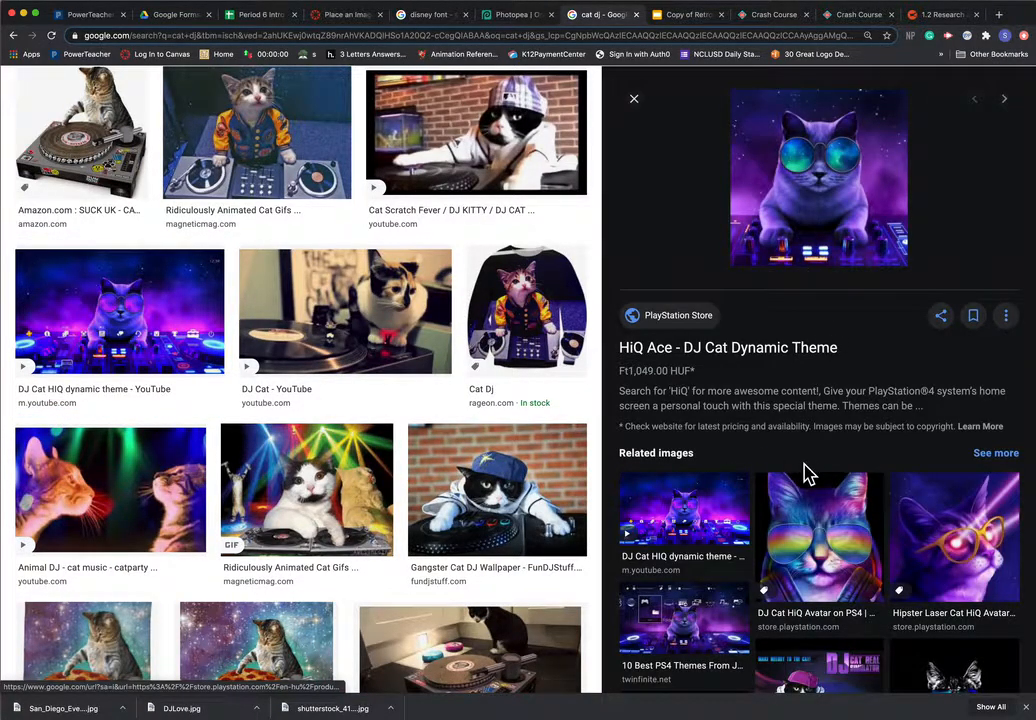
click(821, 523)
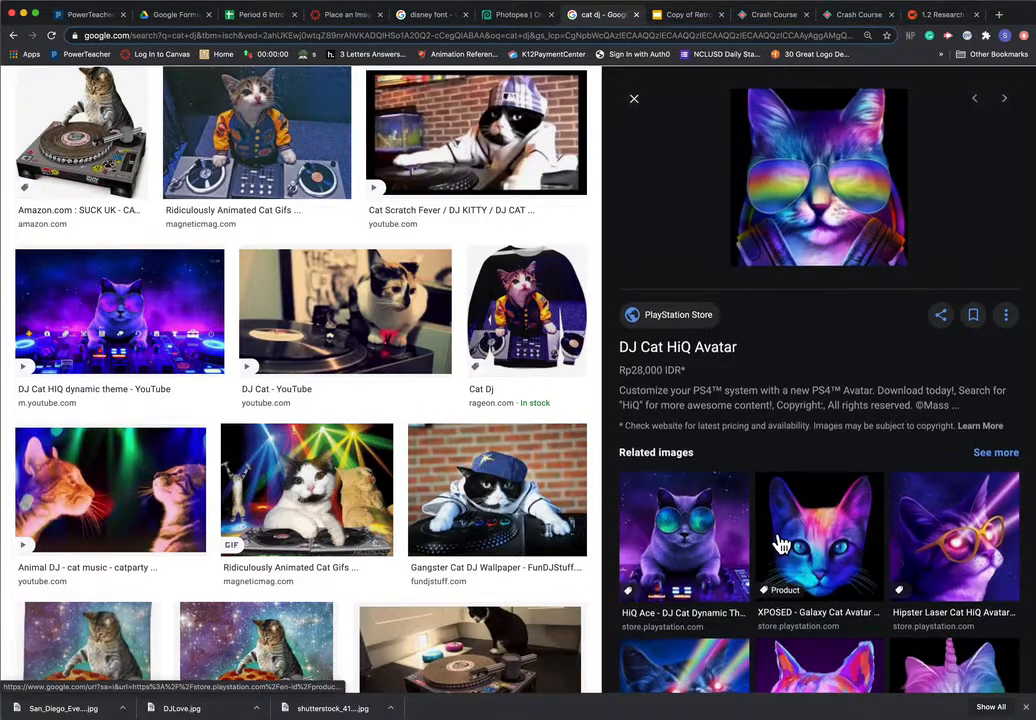
scroll(779, 543, down, 5)
click(688, 473)
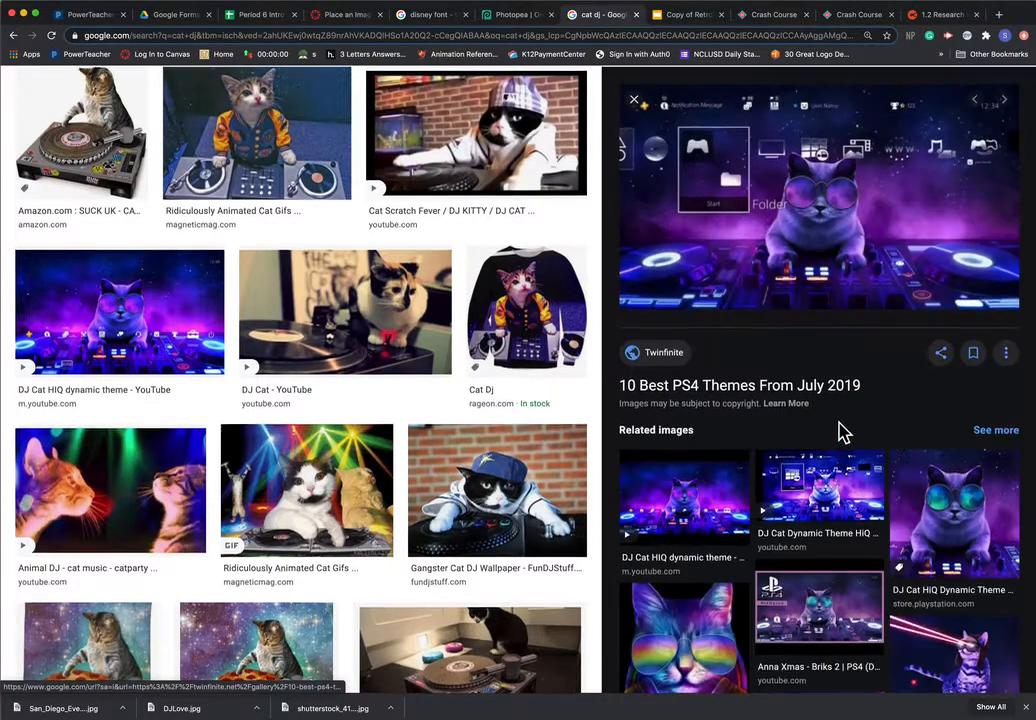
Step: Reopen the YouTube "DJ Cat HIQ dynamic theme" picture and save it as maxresdefault in Downloads
click(184, 449)
scroll(365, 393, down, 8)
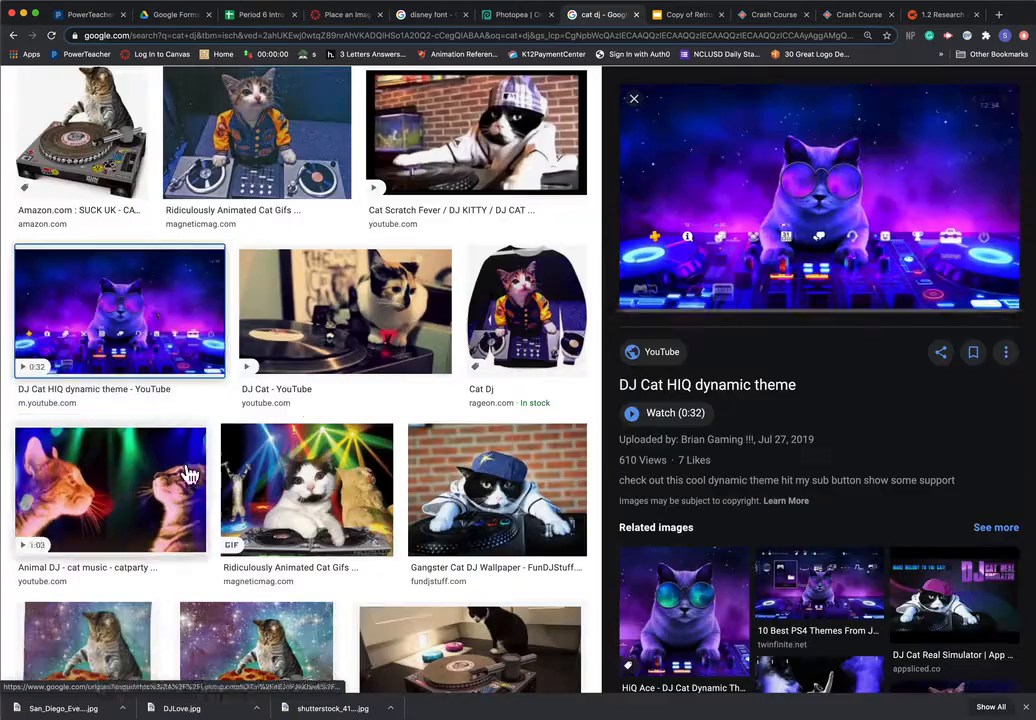
scroll(365, 393, down, 4)
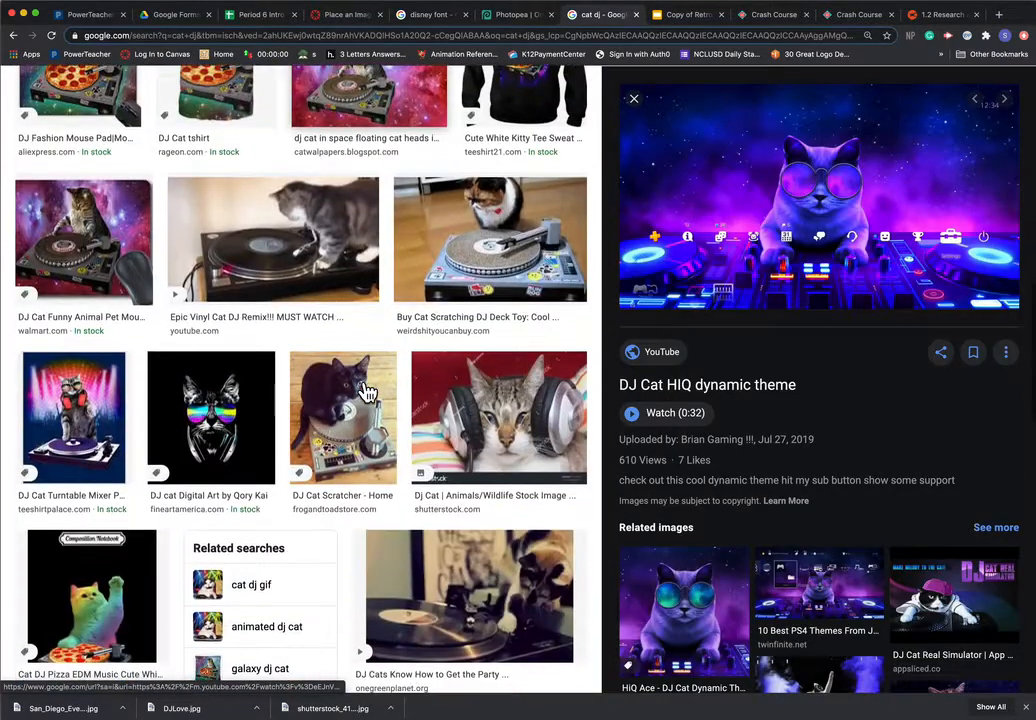
scroll(255, 400, up, 8)
scroll(268, 400, up, 3)
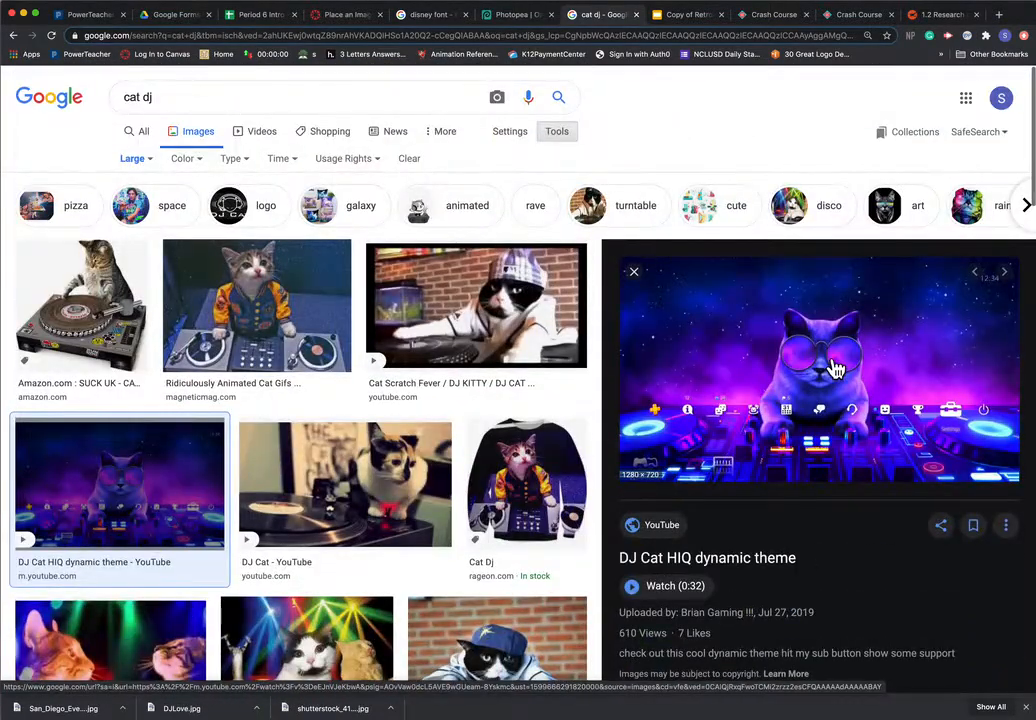
right_click(838, 360)
click(876, 445)
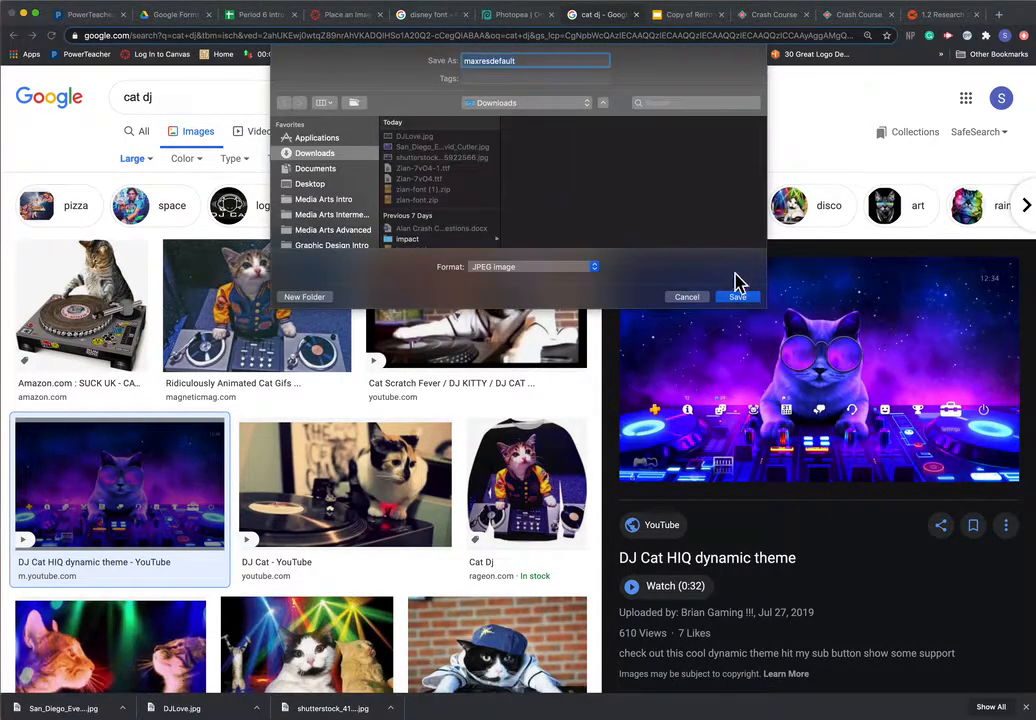
click(739, 298)
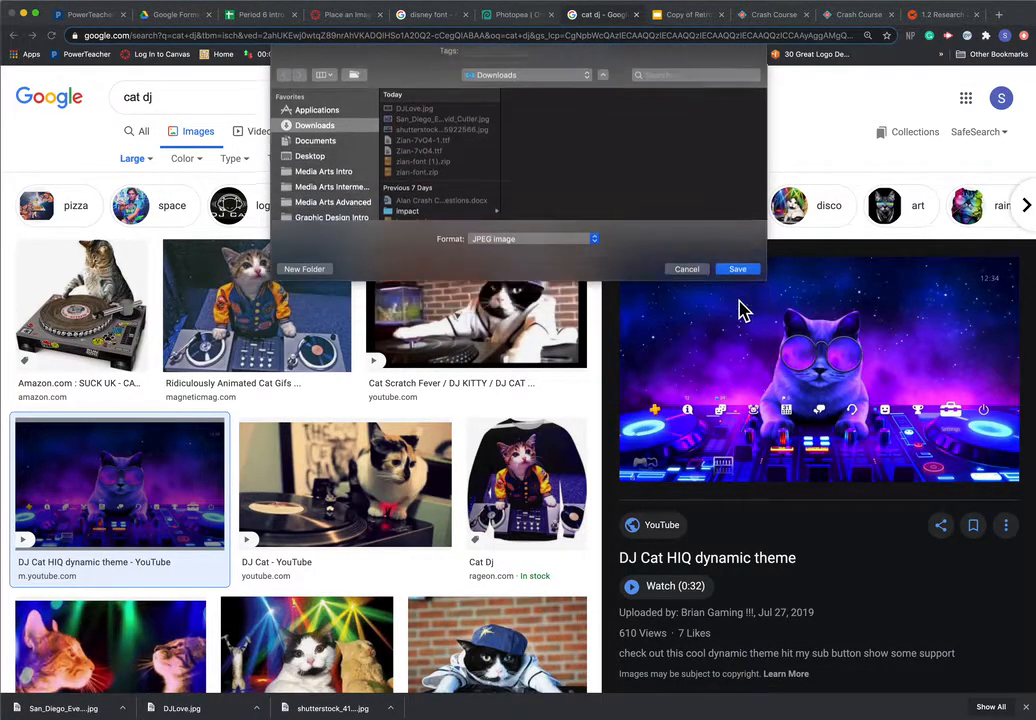
Step: Replace the "cat dj" image search with "marshmello dj"
drag(276, 105, 125, 108)
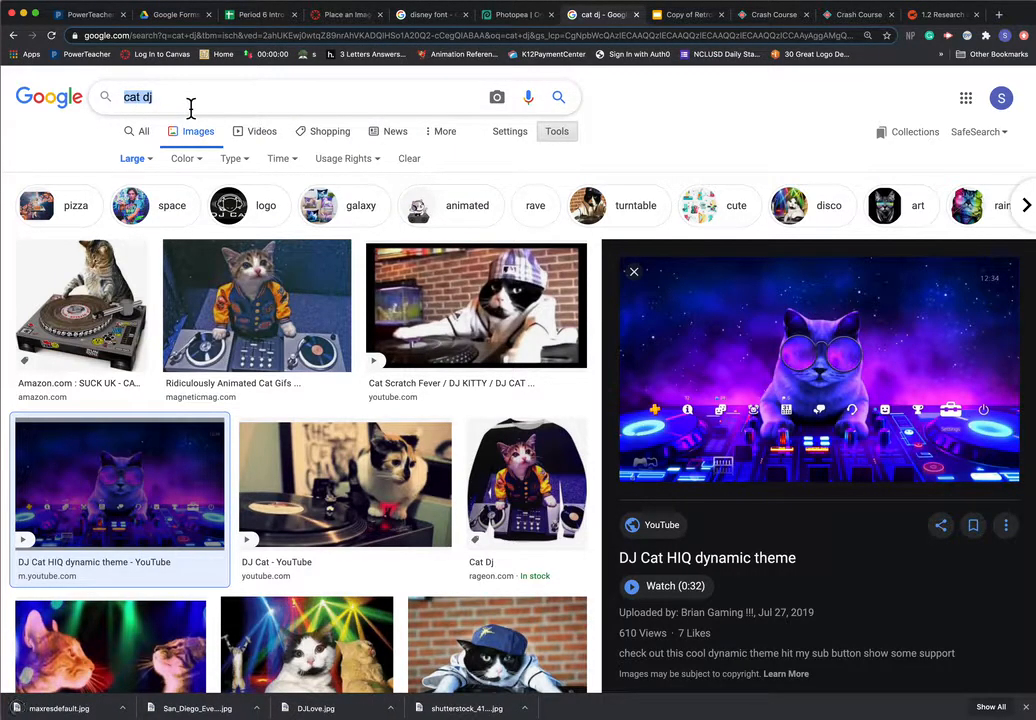
text(marshmello d)
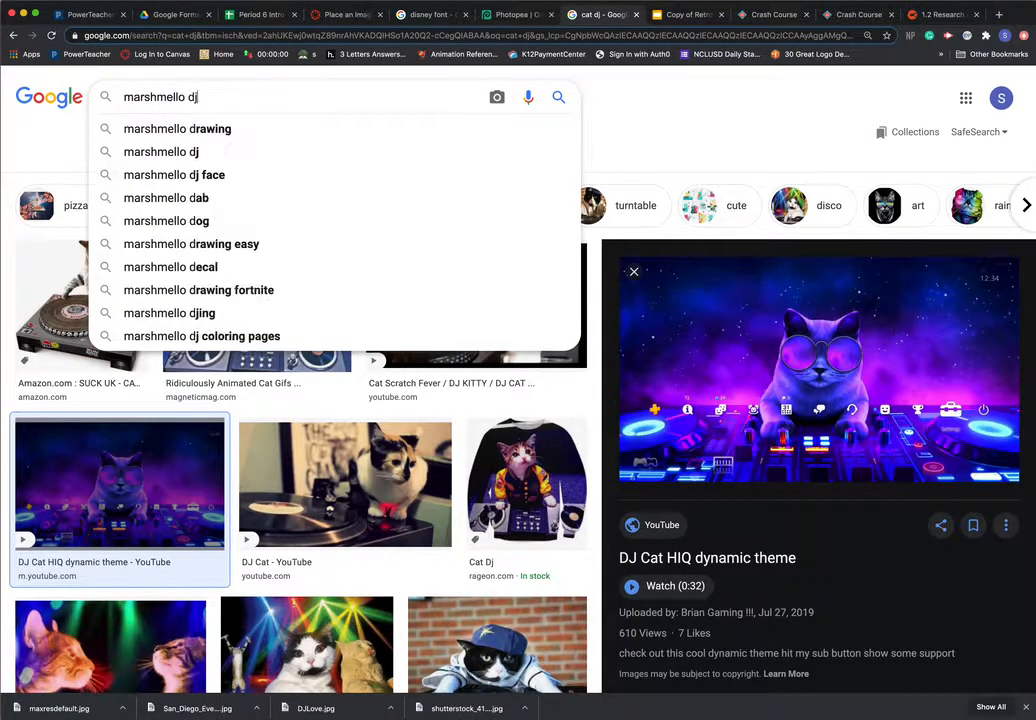
text(j)
key(Return)
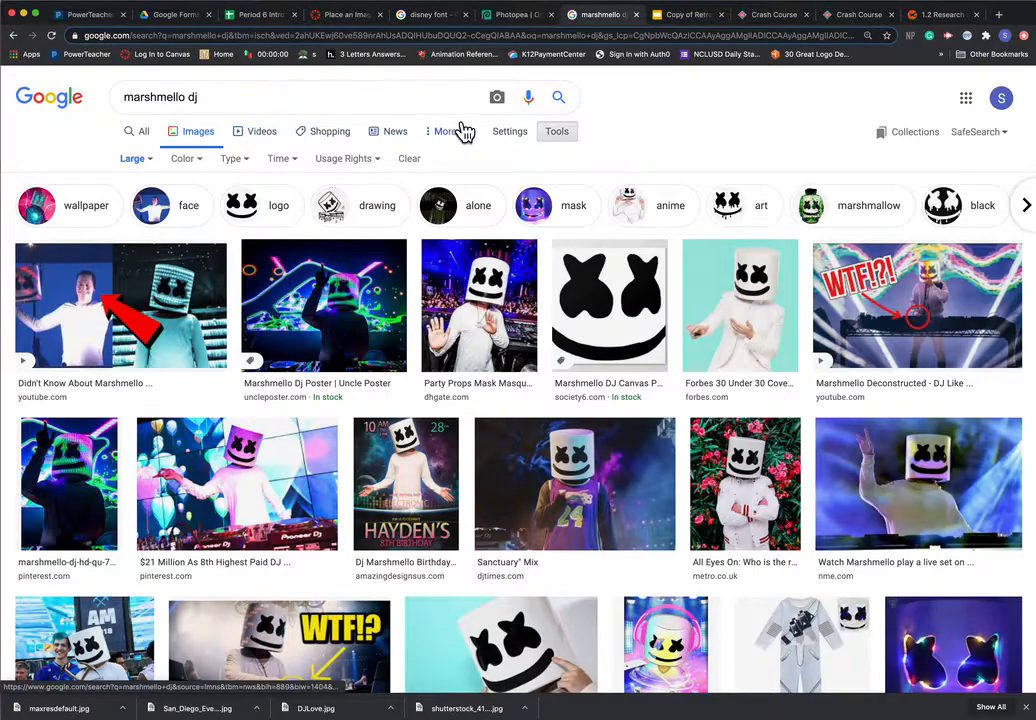
Step: Open the Uncle Poster "Marshmello Dj Poster" picture and save it as N1550 in JPEG format in Downloads
click(323, 300)
right_click(828, 245)
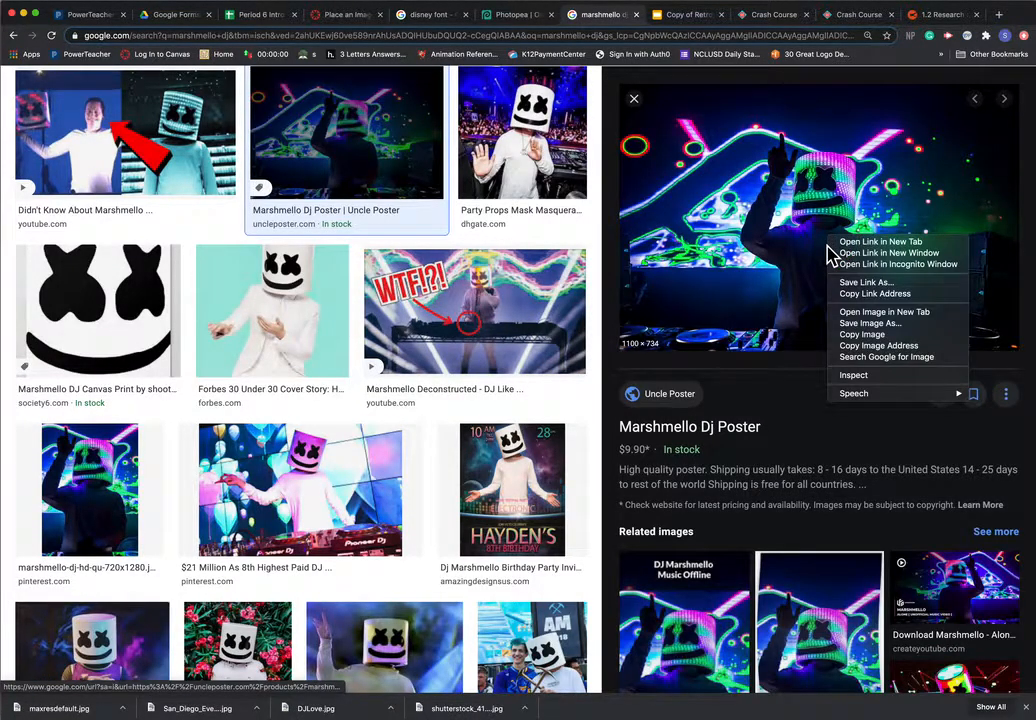
click(868, 323)
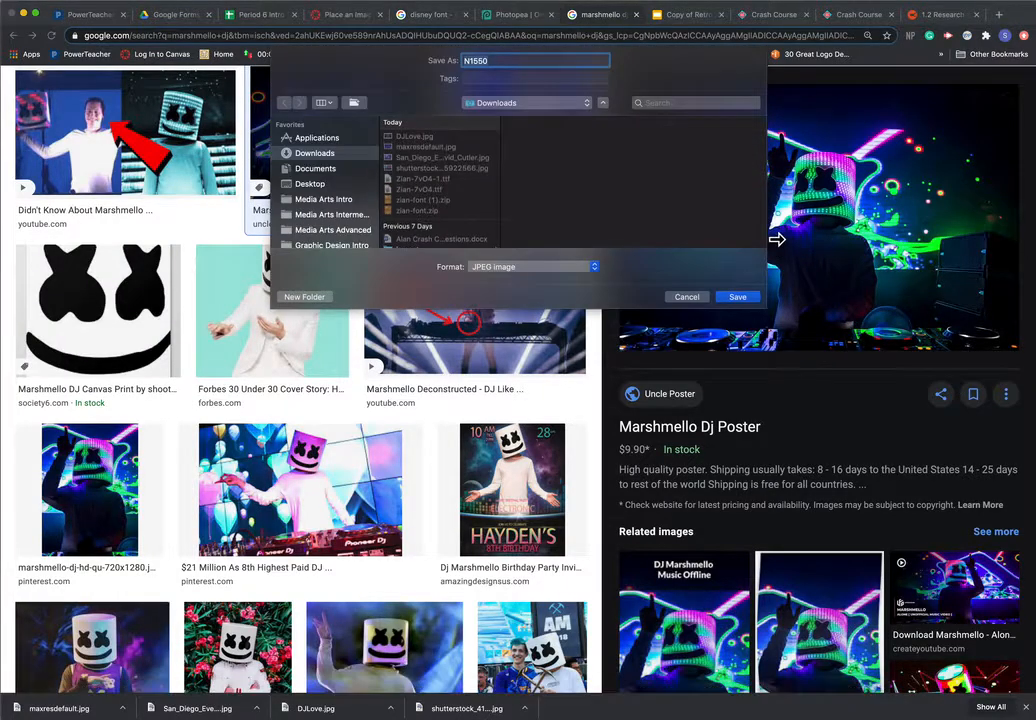
click(751, 302)
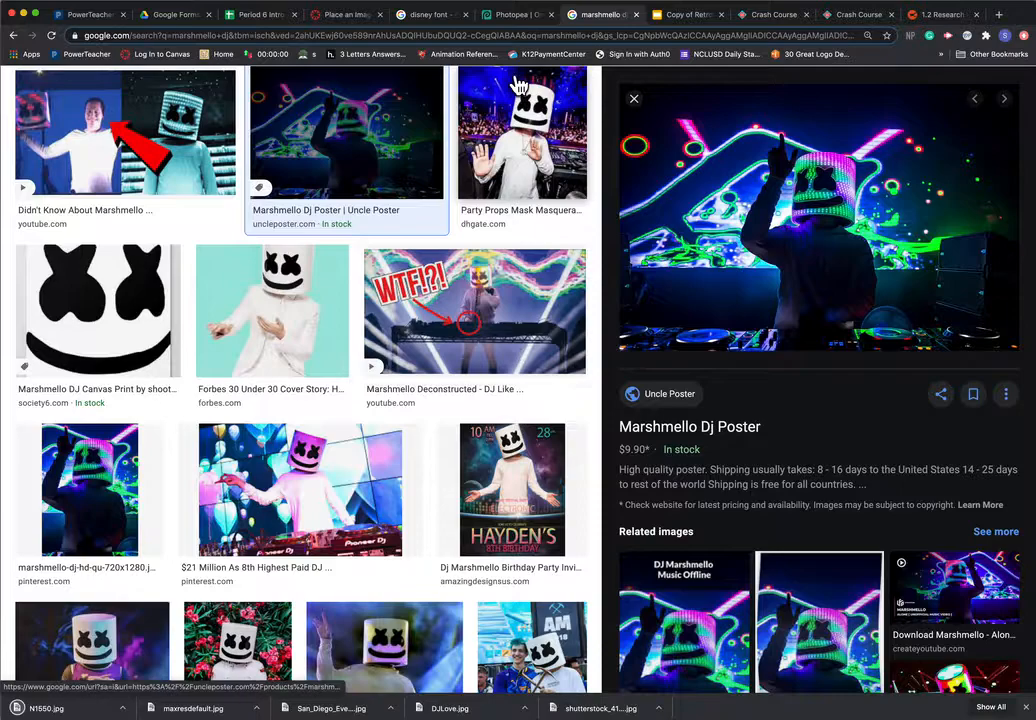
Step: Switch to Photopea and place the downloaded DJLove picture as a new layer in the Image in Text document
click(515, 16)
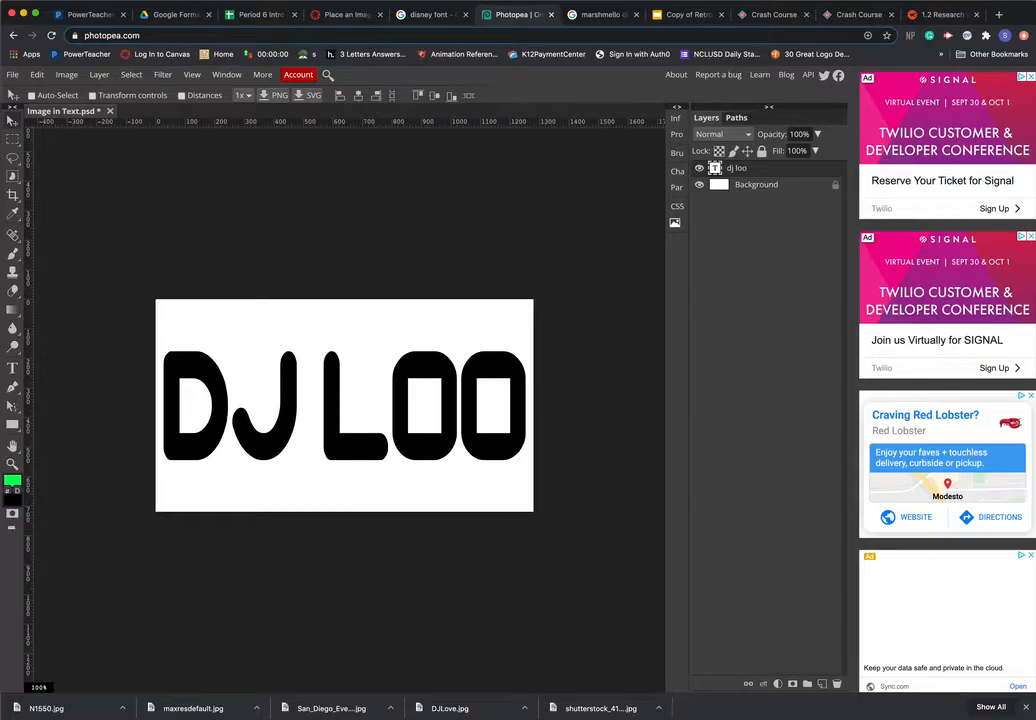
click(1034, 718)
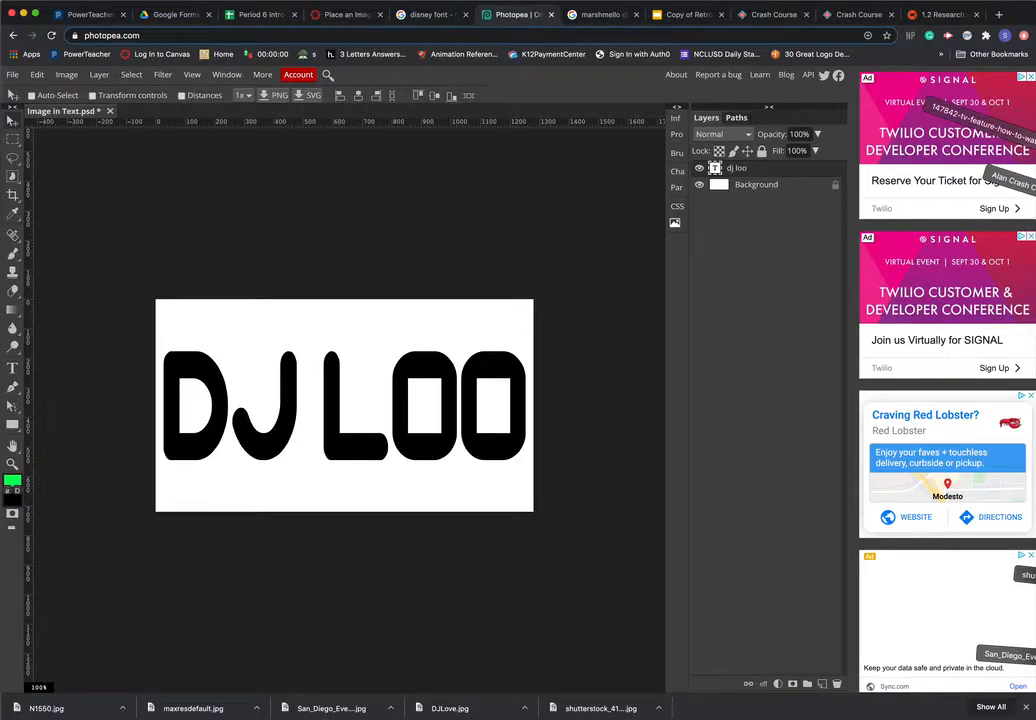
drag(1034, 655, 335, 392)
click(1034, 718)
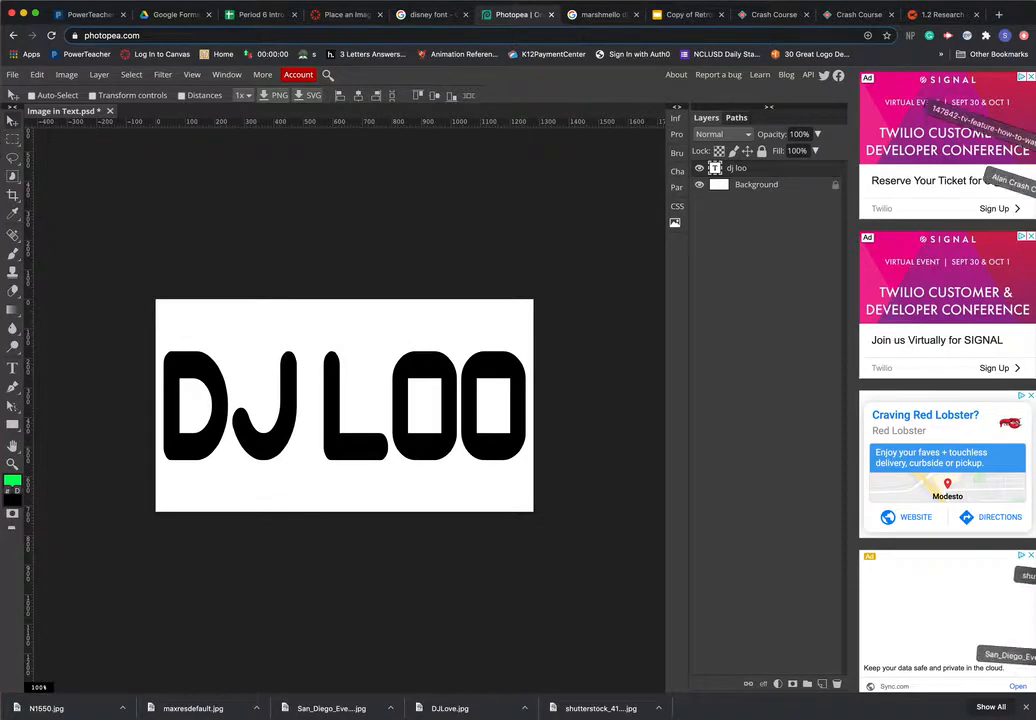
drag(1034, 590, 381, 475)
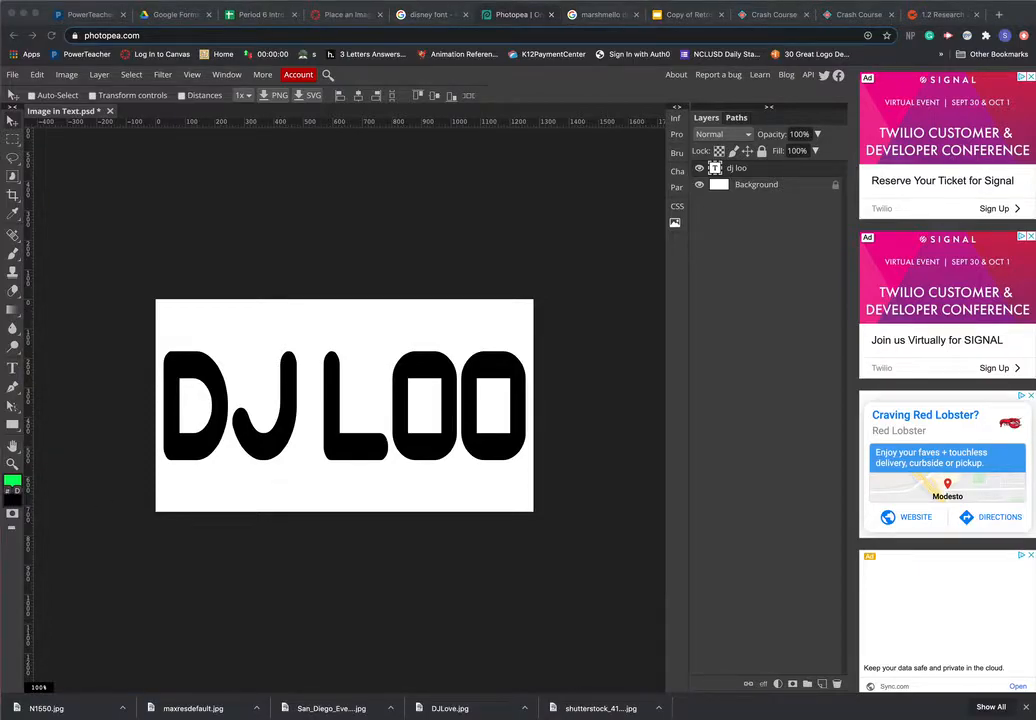
drag(342, 328, 338, 377)
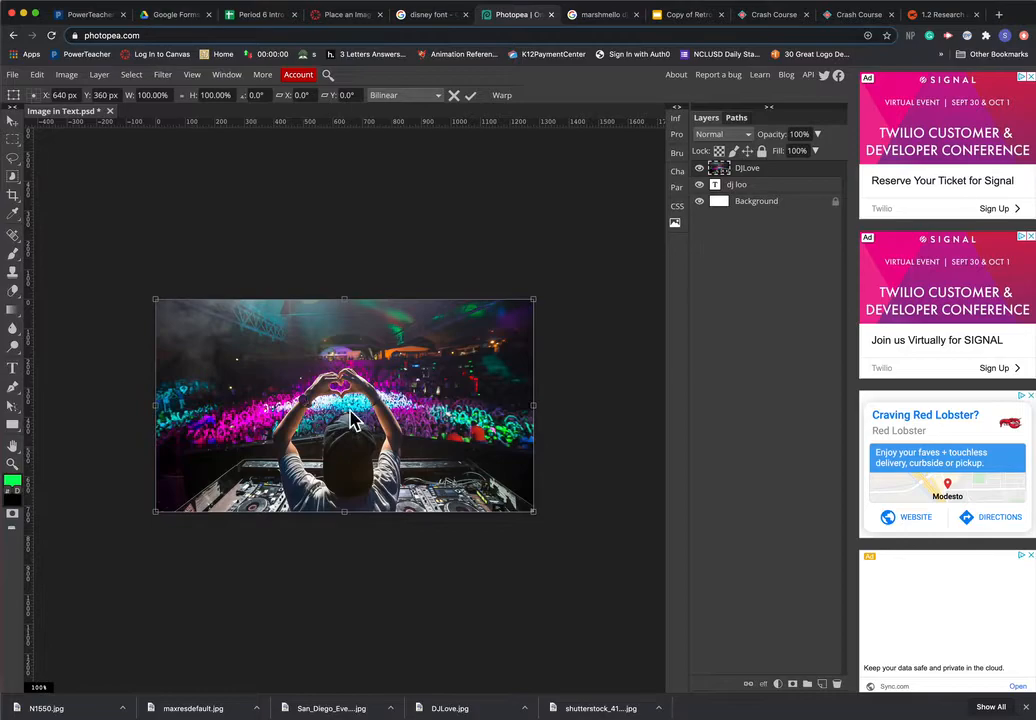
click(571, 348)
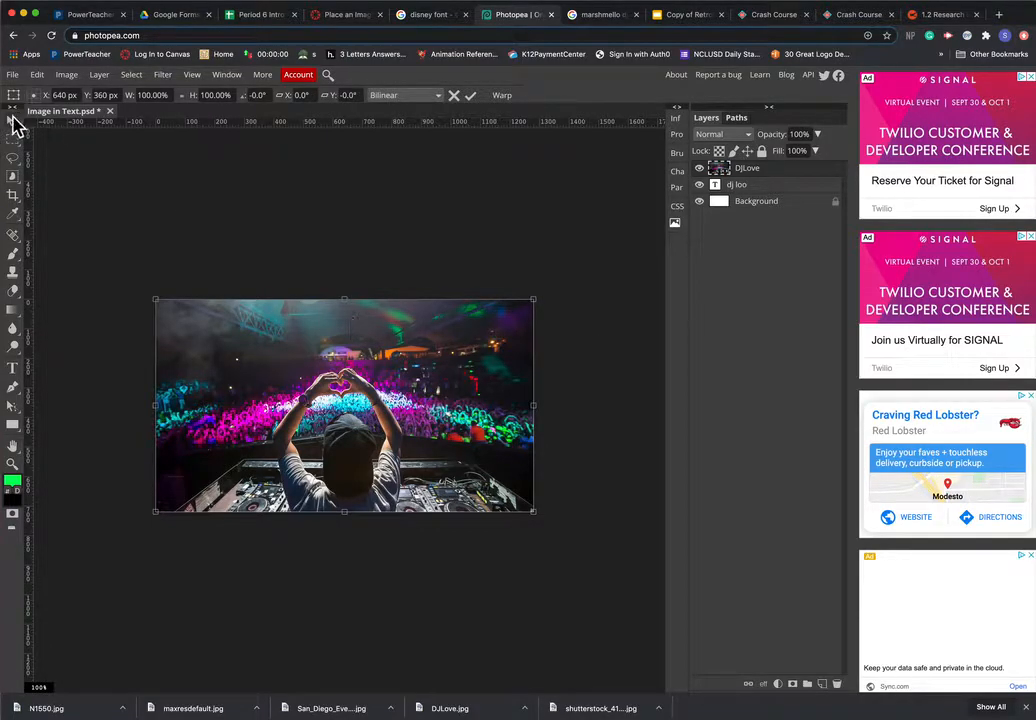
click(13, 122)
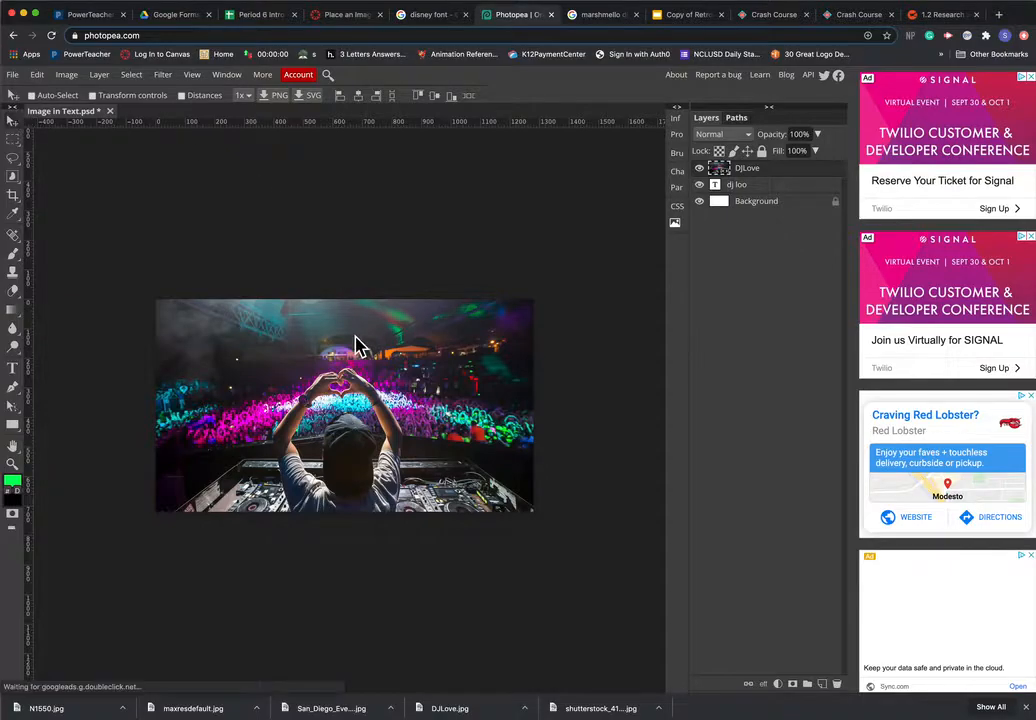
Step: Enable transform controls, scale the DJLove picture to about 46%, and place it over the letters D and J
click(92, 95)
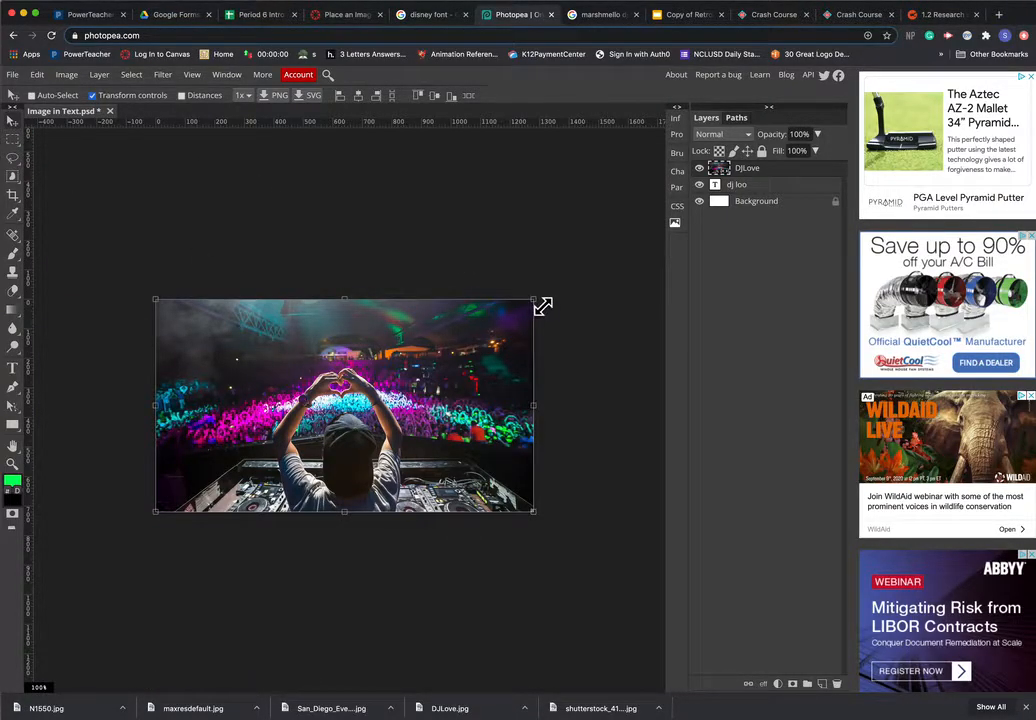
mouse_move(543, 305)
mouse_down()
mouse_move(495, 317)
mouse_move(553, 300)
mouse_up()
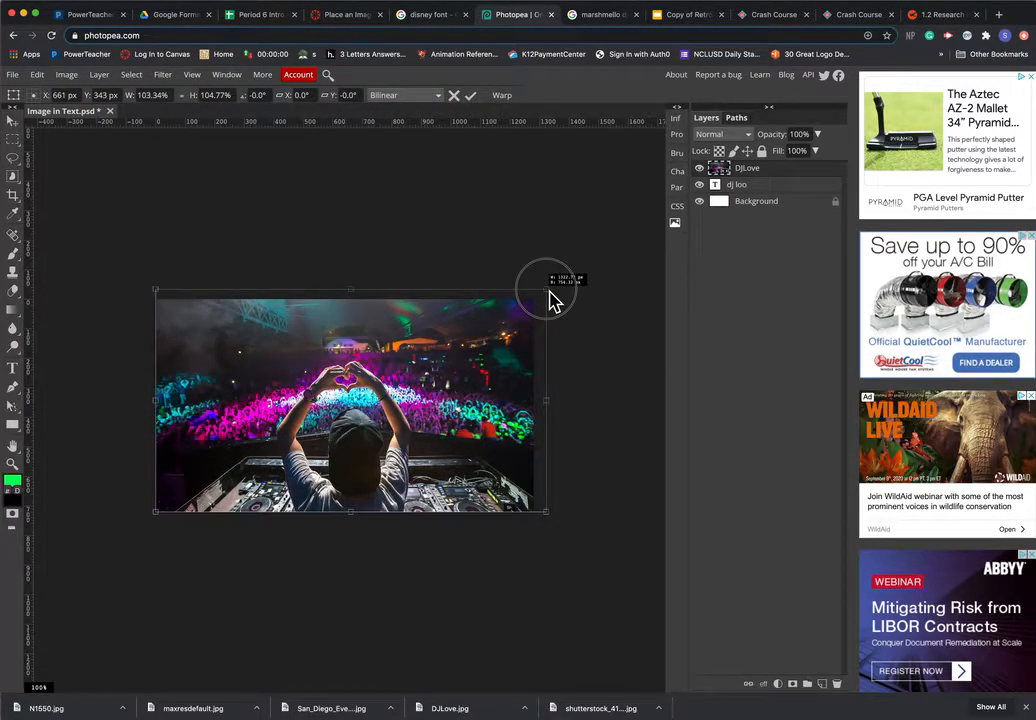
drag(550, 293, 310, 395)
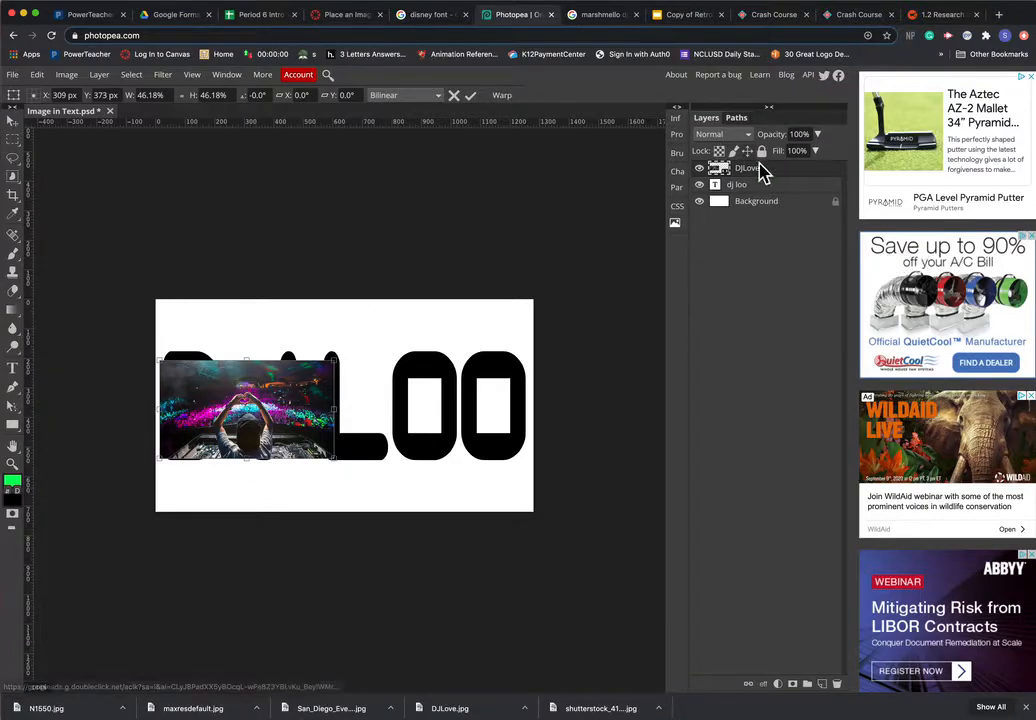
click(760, 202)
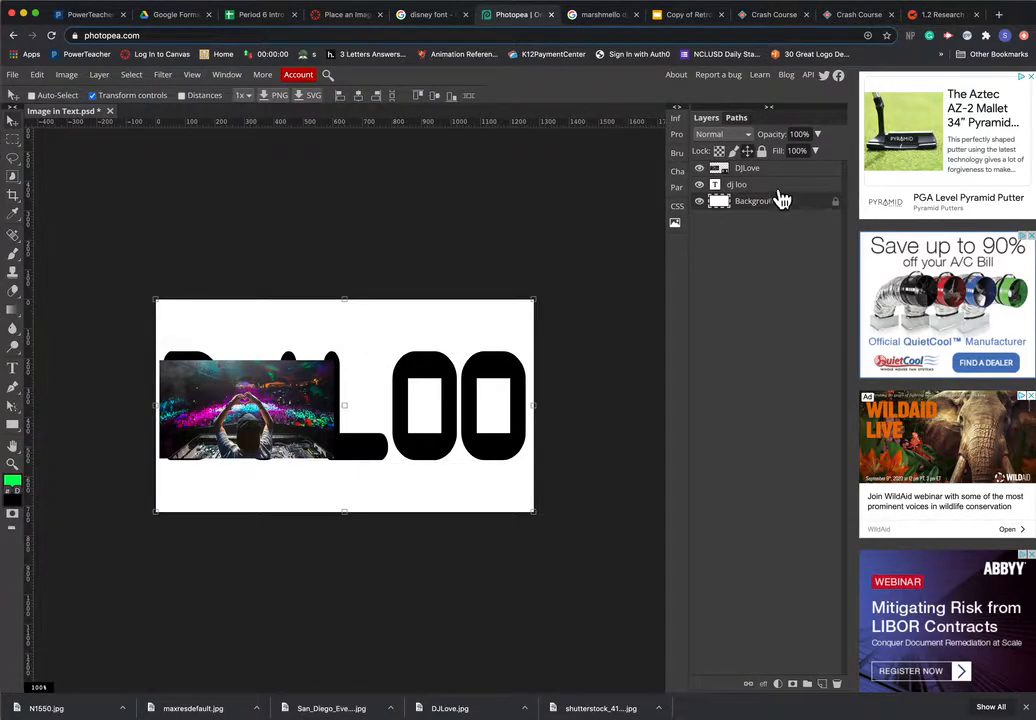
Step: Clip the DJLove layer to the "dj loo" text layer with a clipping mask
click(760, 187)
click(770, 172)
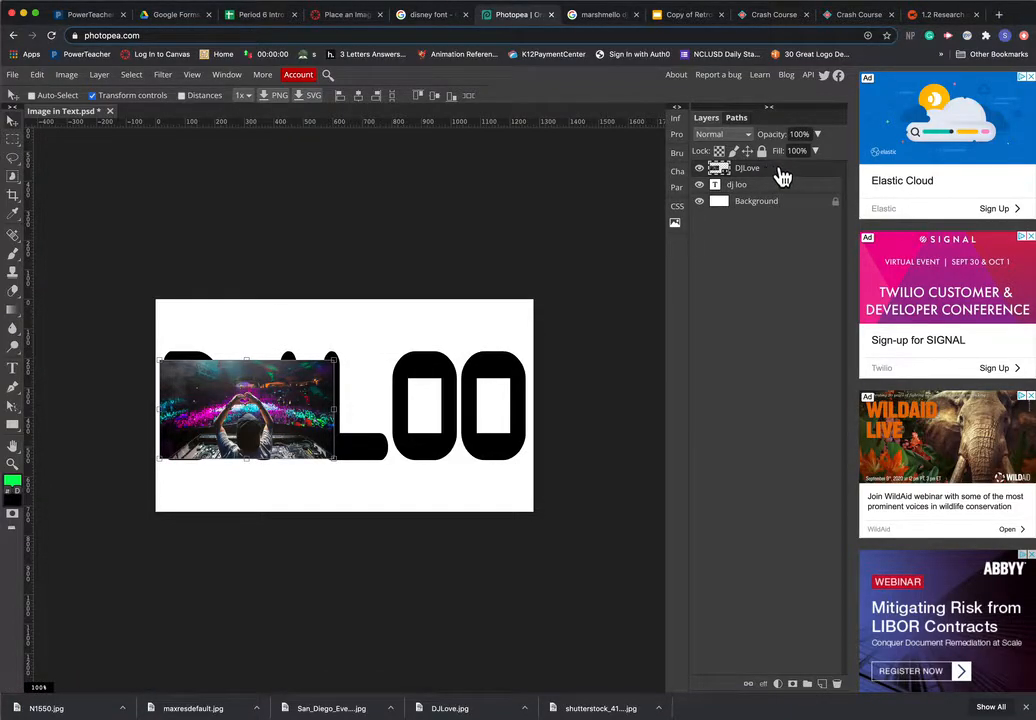
right_click(776, 175)
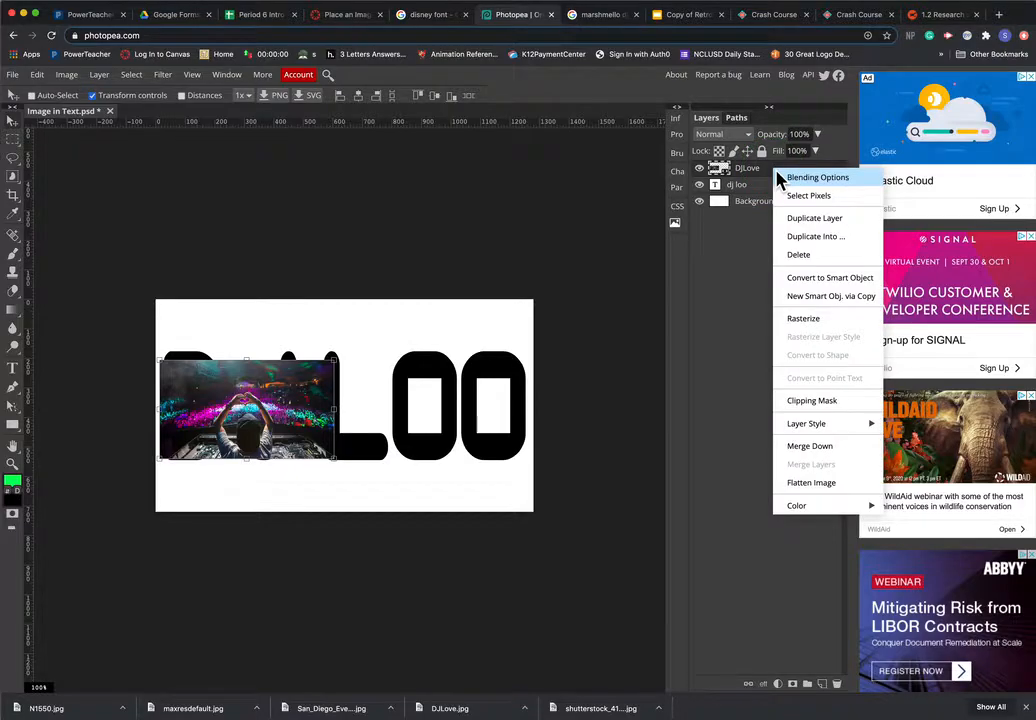
click(813, 401)
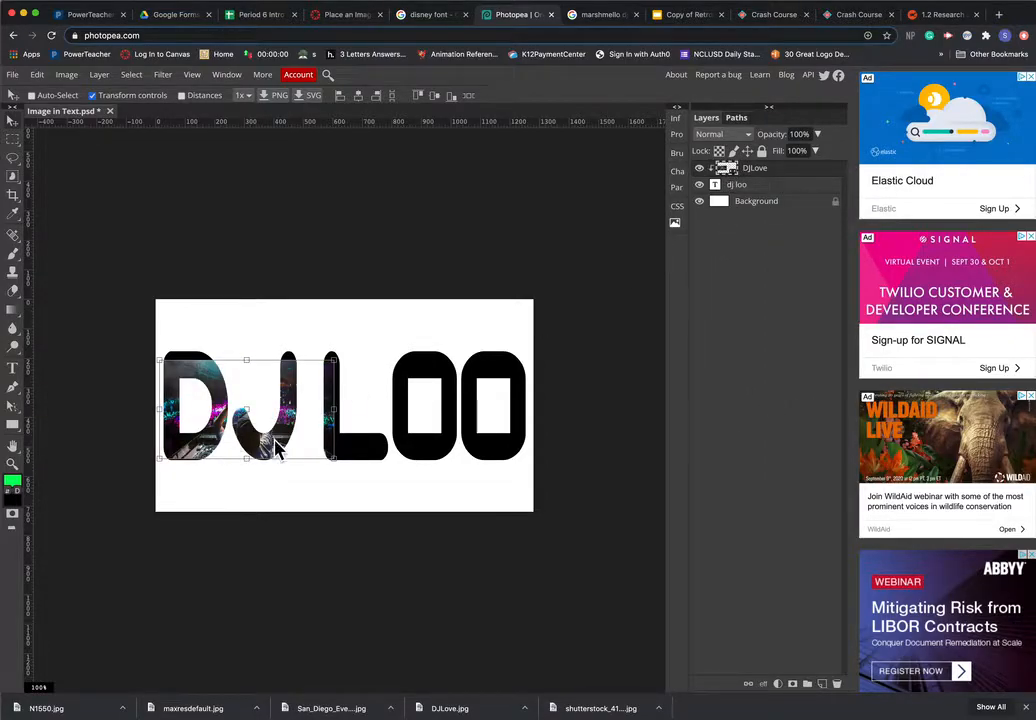
Step: Shift the clipped DJLove picture leftward within the letters, checking the text layer by toggling its visibility
mouse_move(275, 438)
mouse_down()
mouse_move(259, 432)
mouse_move(272, 434)
mouse_up()
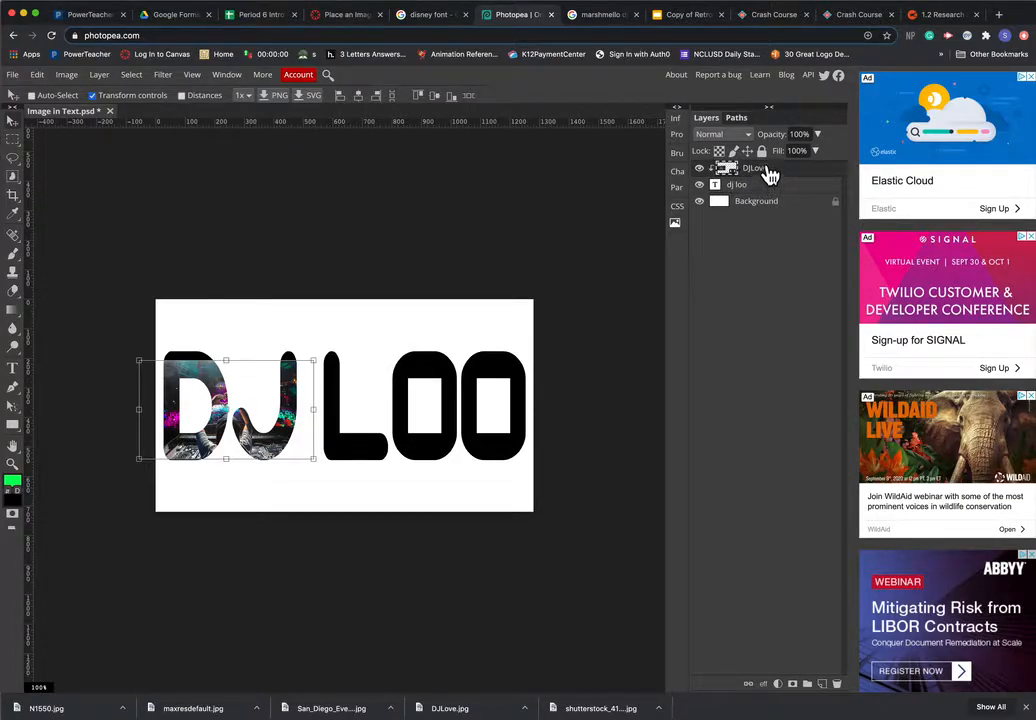
click(756, 189)
click(699, 187)
click(700, 187)
click(790, 169)
mouse_move(282, 449)
mouse_down()
mouse_move(297, 433)
mouse_move(270, 437)
mouse_move(270, 452)
mouse_up()
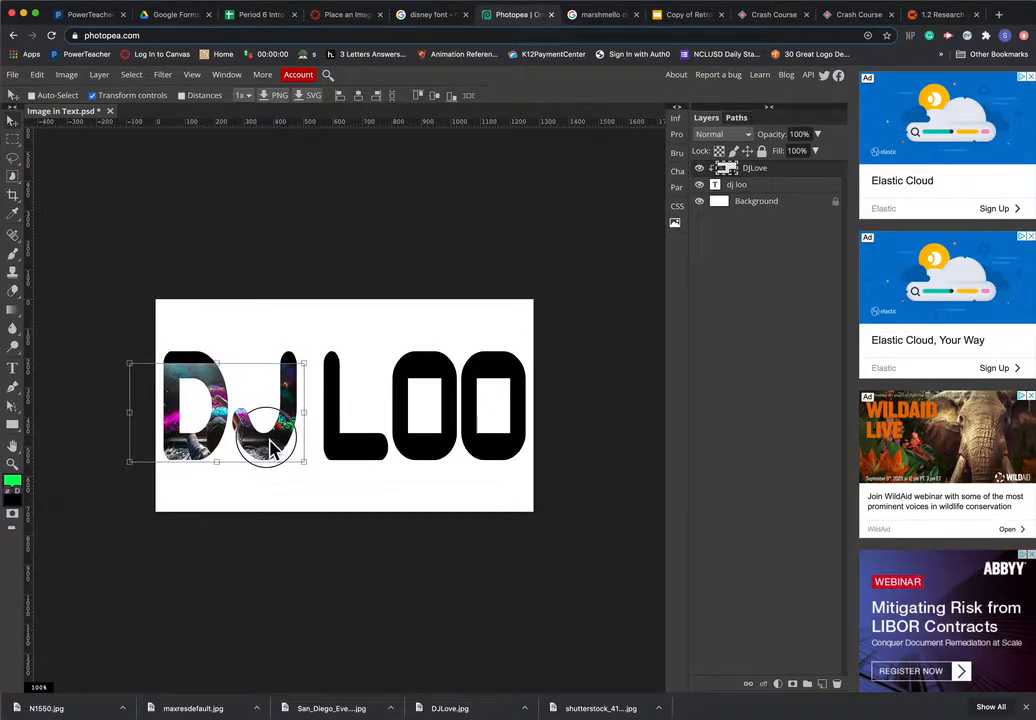
Step: Enlarge the DJLove picture to about 66%, reposition it to fill the D and J, and turn off transform controls
drag(134, 371, 62, 347)
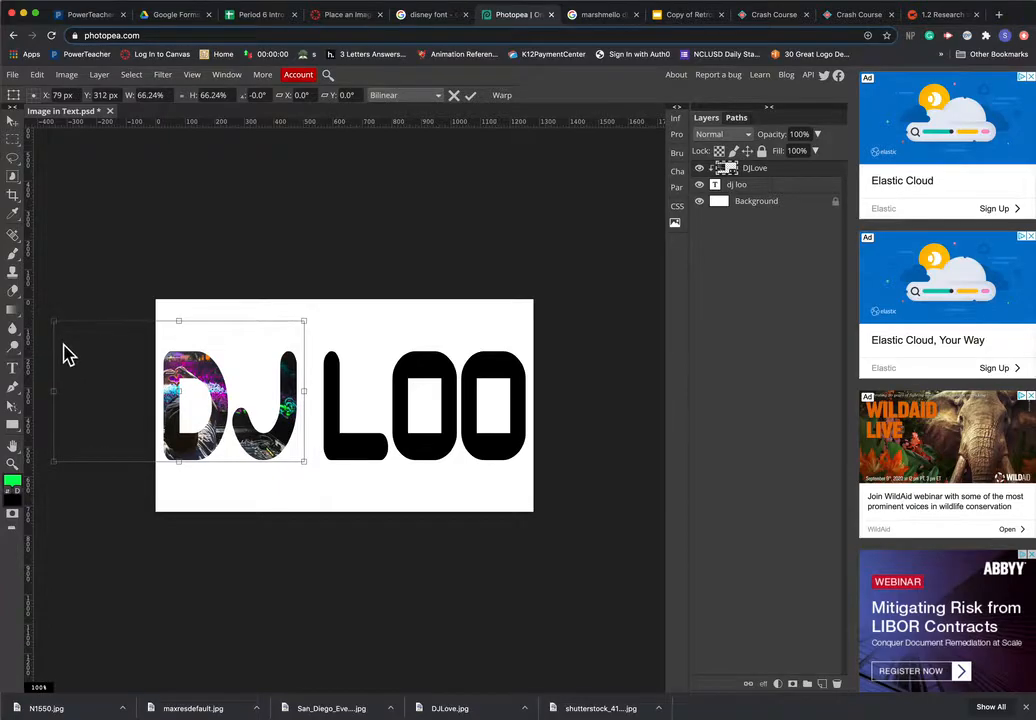
drag(219, 402, 224, 401)
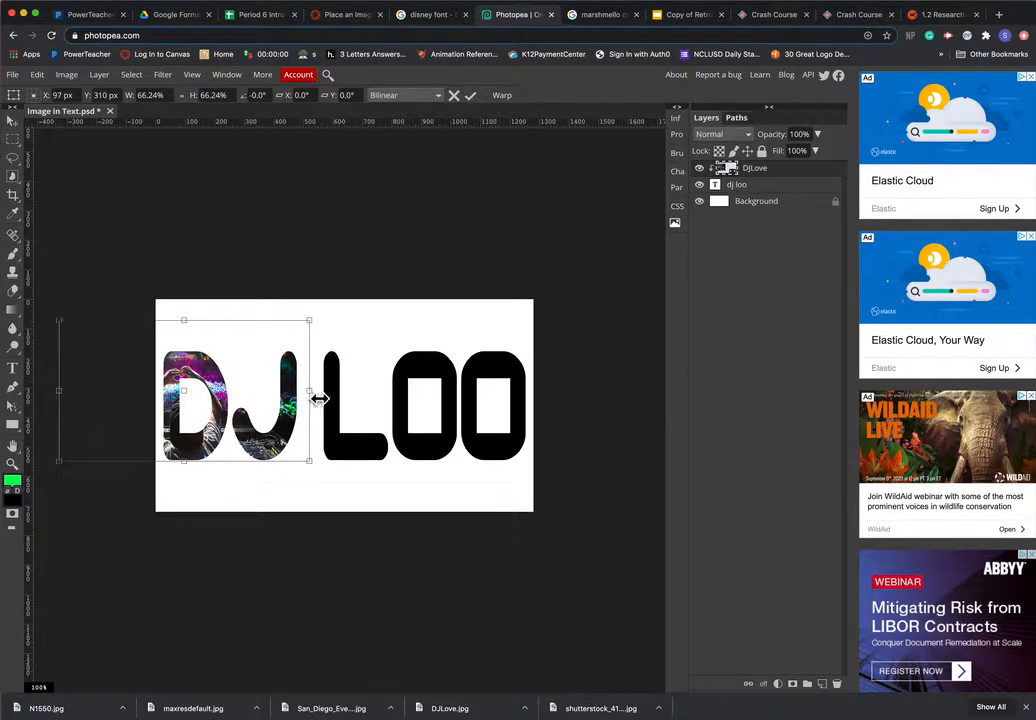
click(13, 121)
click(93, 96)
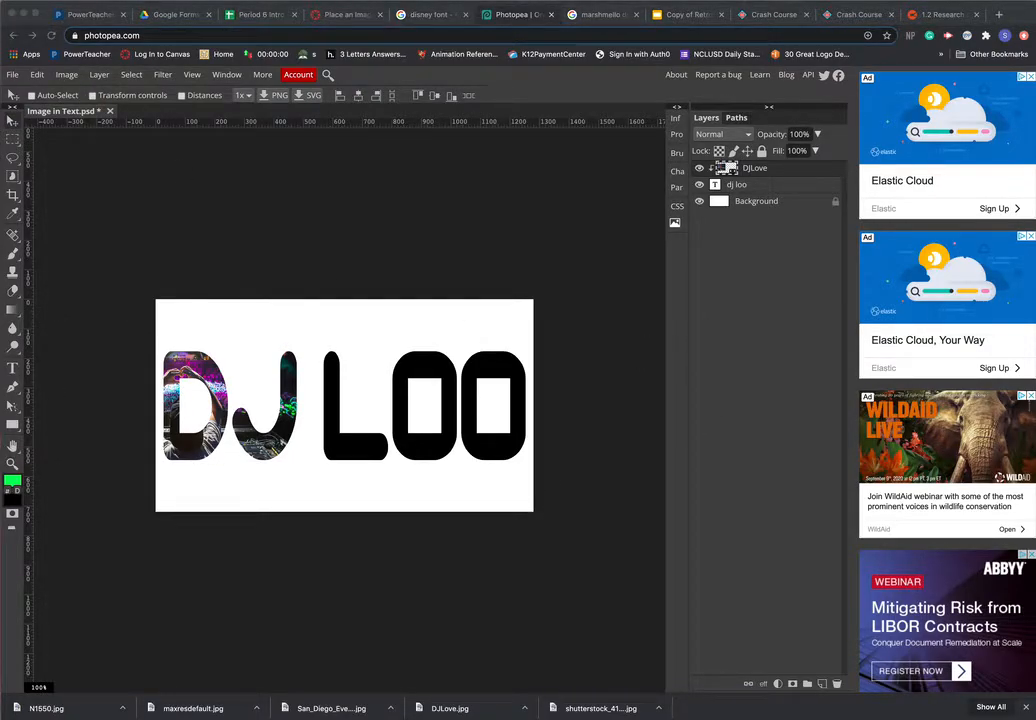
Step: Place the maxresdefault cat picture in the document, scaled to about 56% and positioned over the letters D, J and L
drag(2, 370, 355, 384)
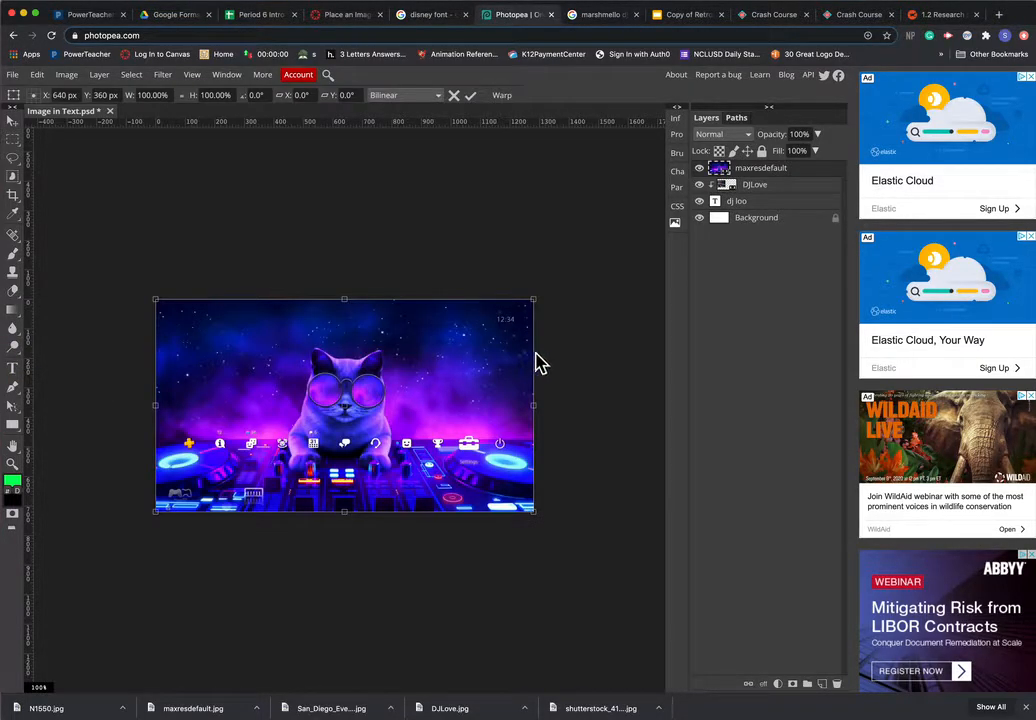
drag(541, 520, 366, 432)
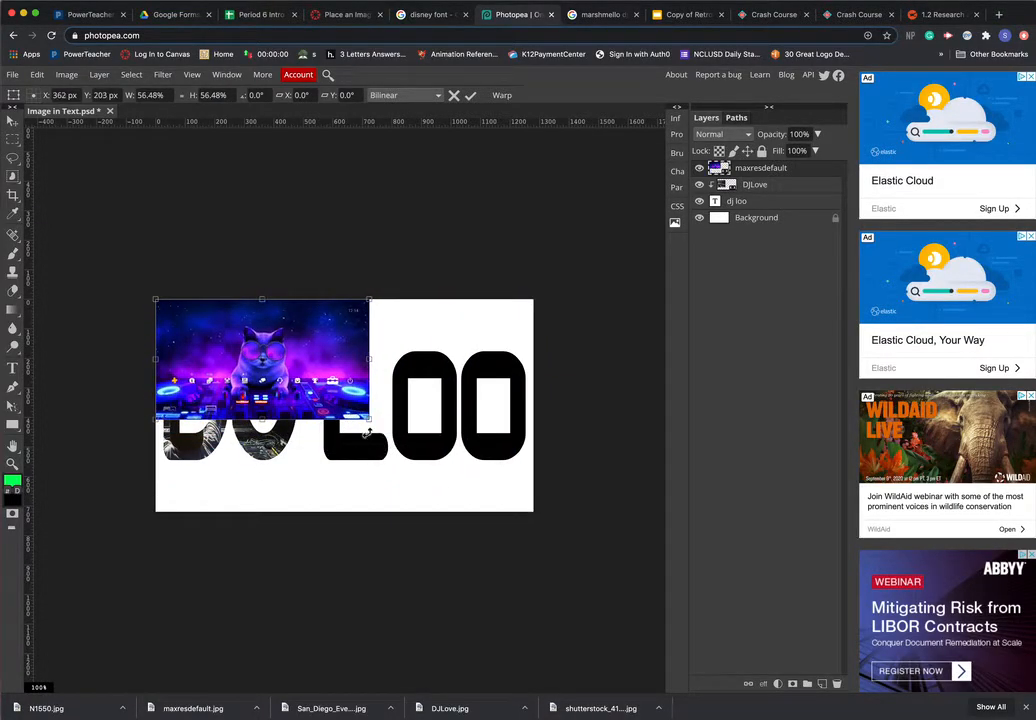
drag(331, 388, 347, 435)
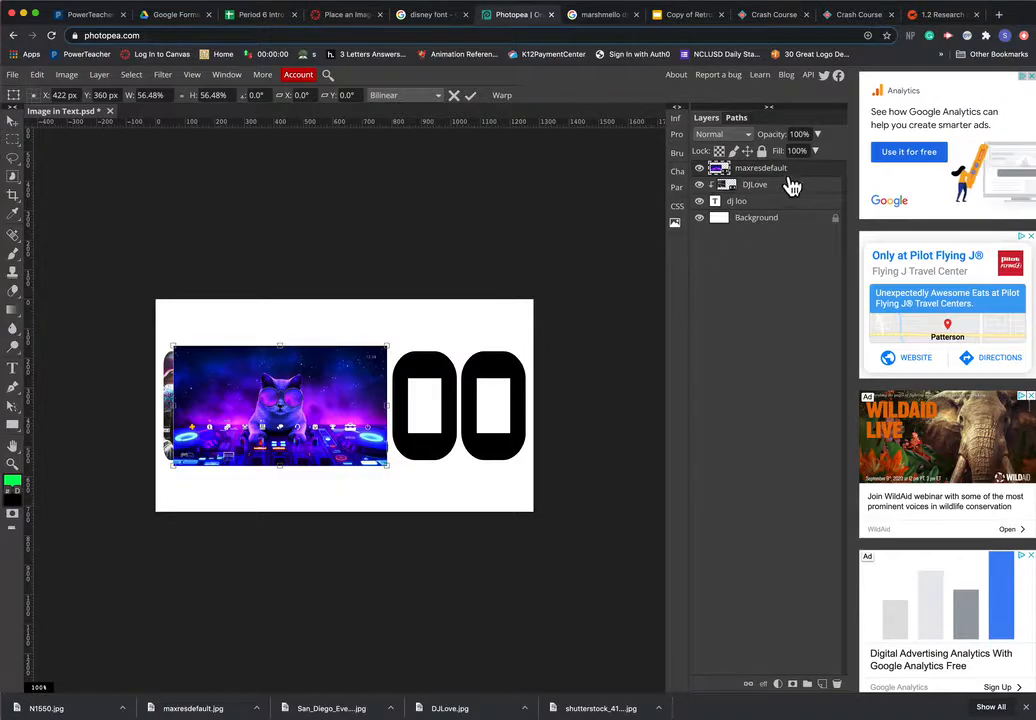
mouse_move(789, 170)
mouse_down()
mouse_move(794, 214)
mouse_move(786, 174)
mouse_up()
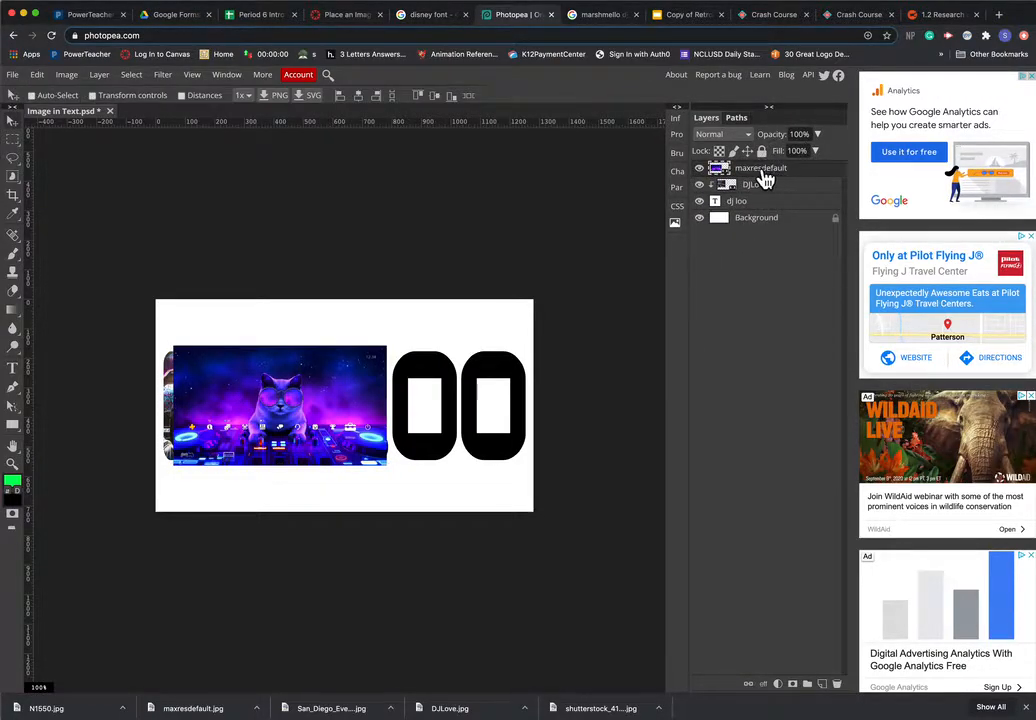
Step: Clip the maxresdefault layer to the "dj loo" text with a clipping mask
right_click(763, 177)
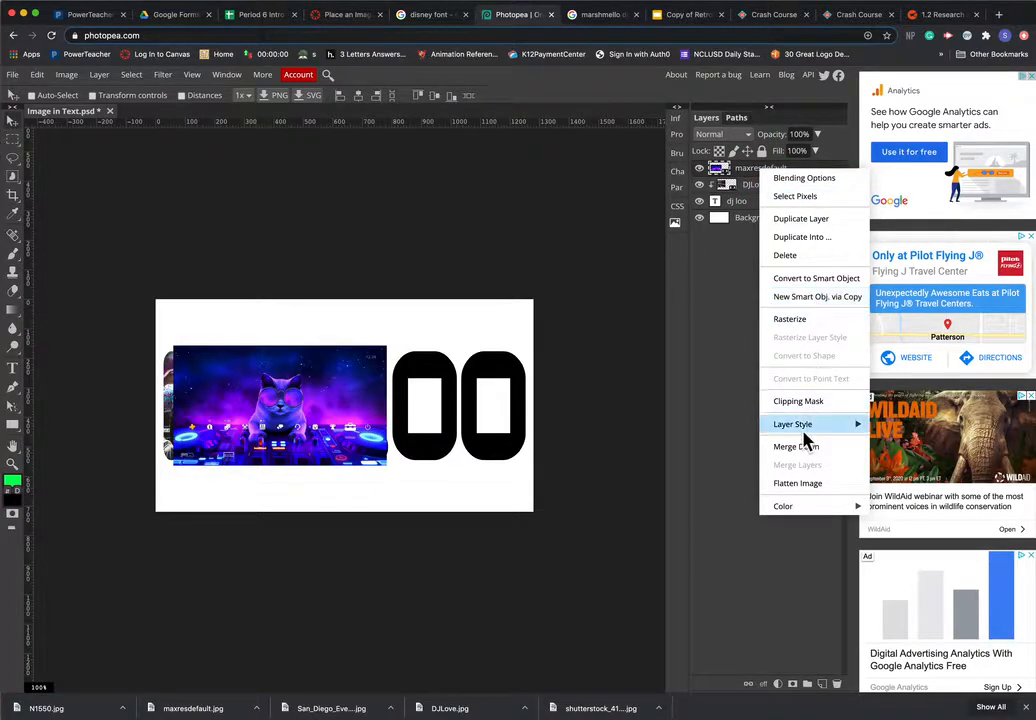
click(798, 401)
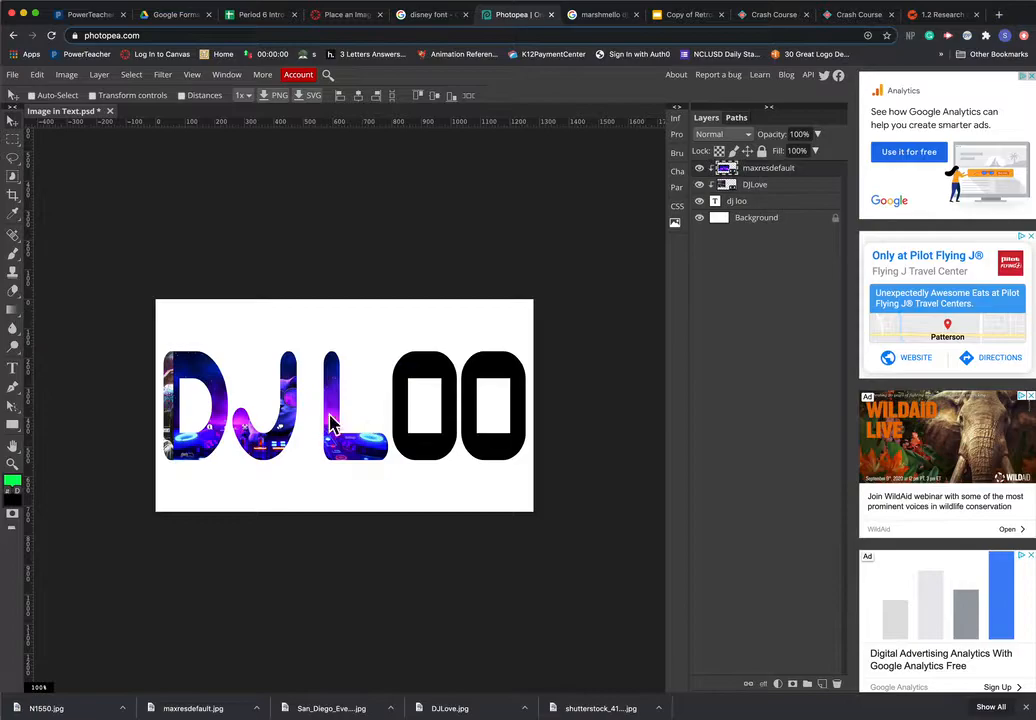
mouse_move(289, 412)
mouse_down()
mouse_move(404, 416)
mouse_move(276, 424)
mouse_move(292, 420)
mouse_move(282, 413)
mouse_up()
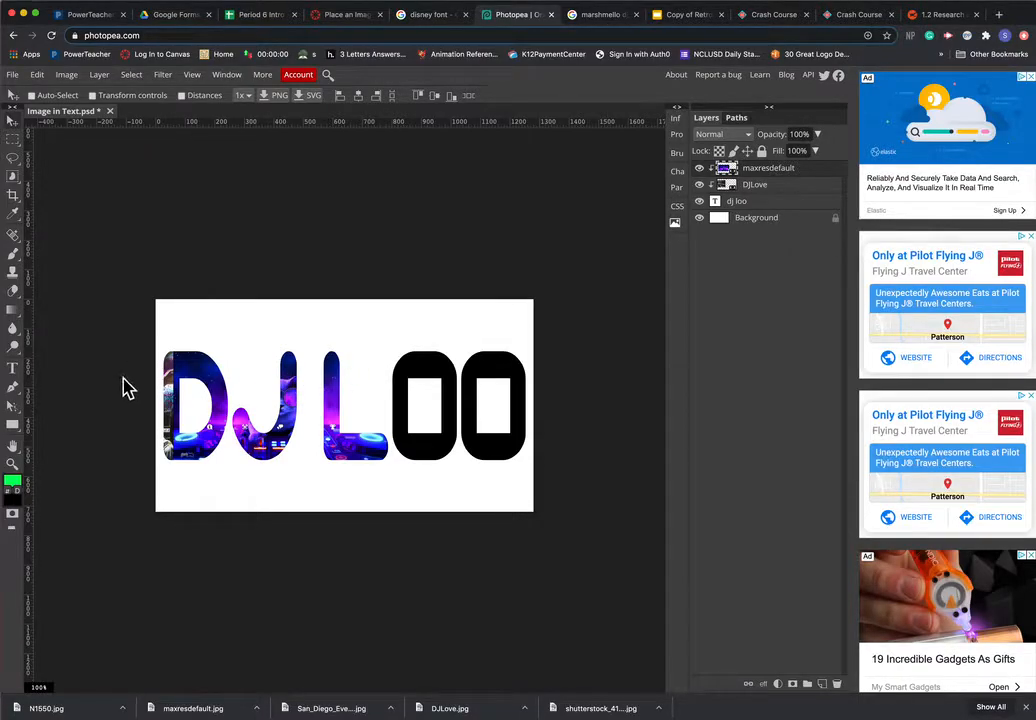
Step: Make a rectangular selection about 252 px wide and 720 px high around the letter D
click(12, 139)
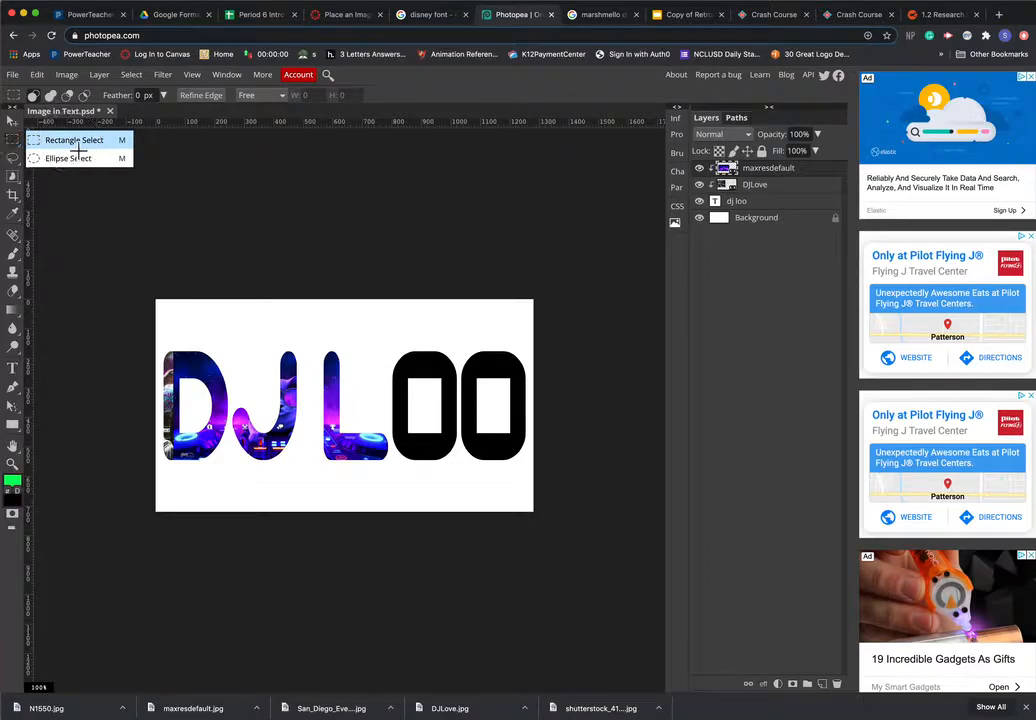
click(74, 142)
drag(83, 219, 237, 563)
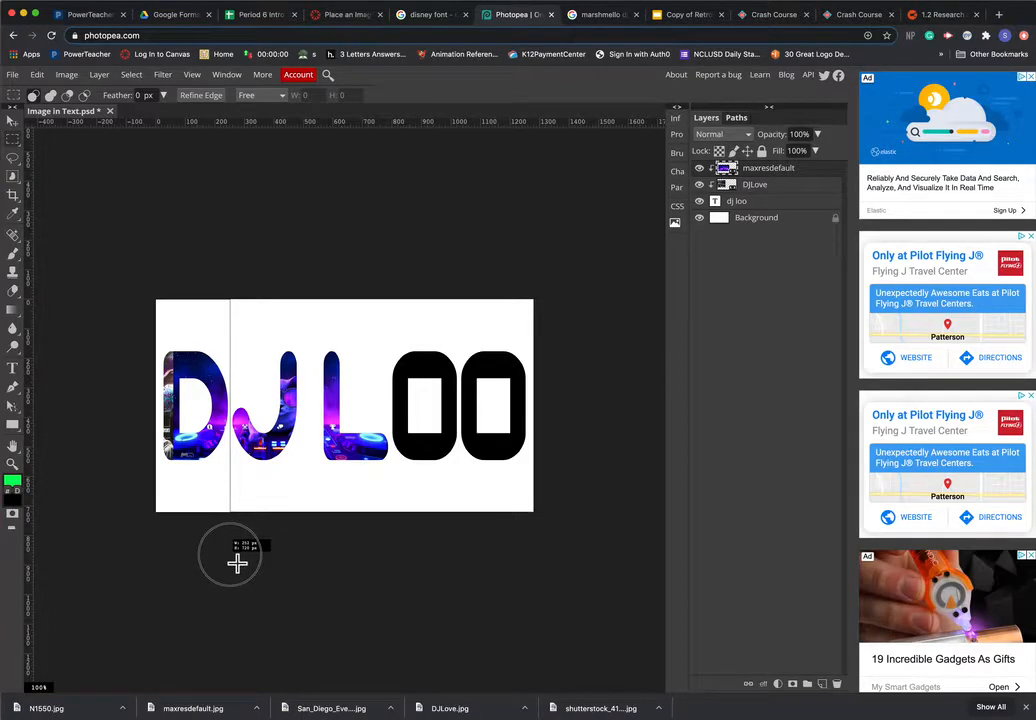
drag(237, 563, 237, 563)
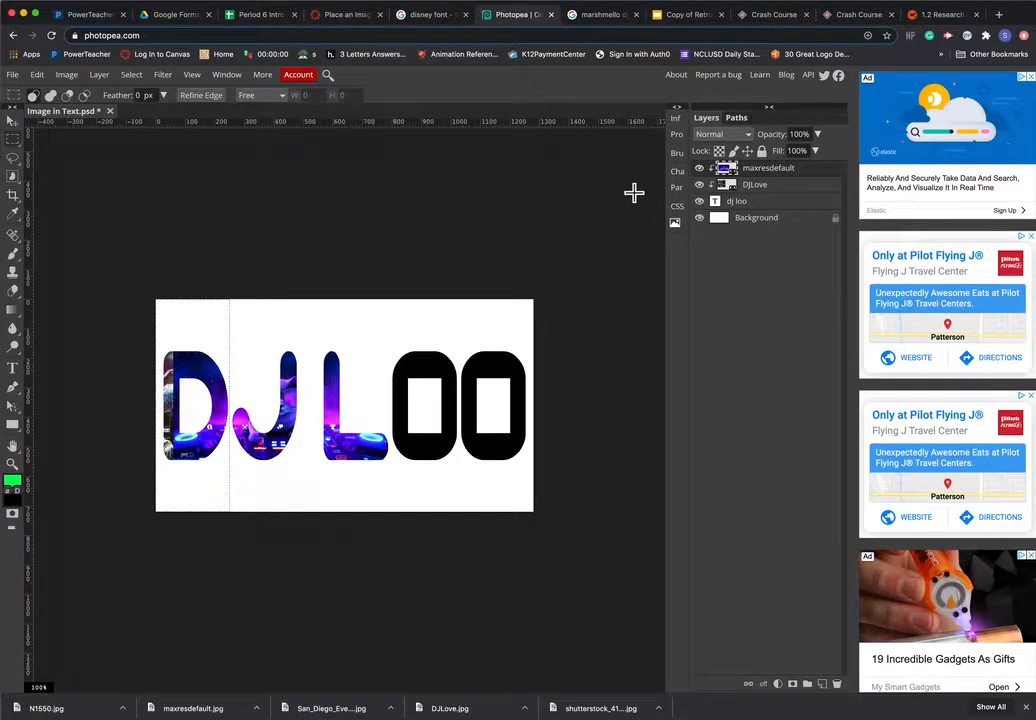
Step: Try to delete the selected area around the letter D from the maxresdefault layer
key(BackSpace)
key(BackSpace)
key(BackSpace)
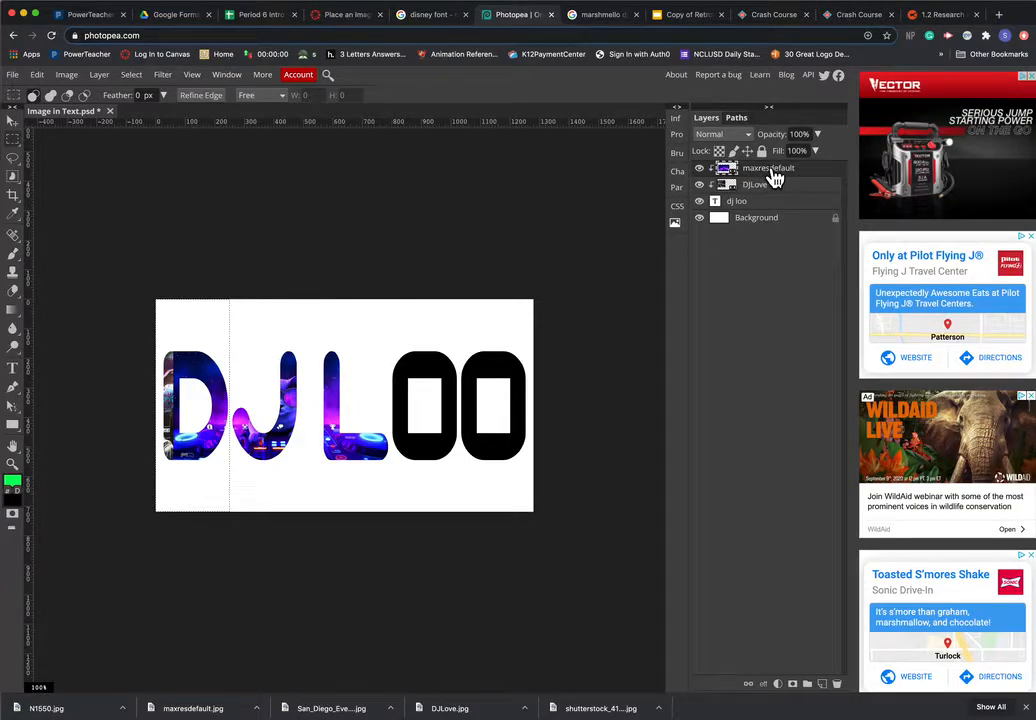
Step: Rasterize the maxresdefault layer and clear the rectangular selection
right_click(776, 177)
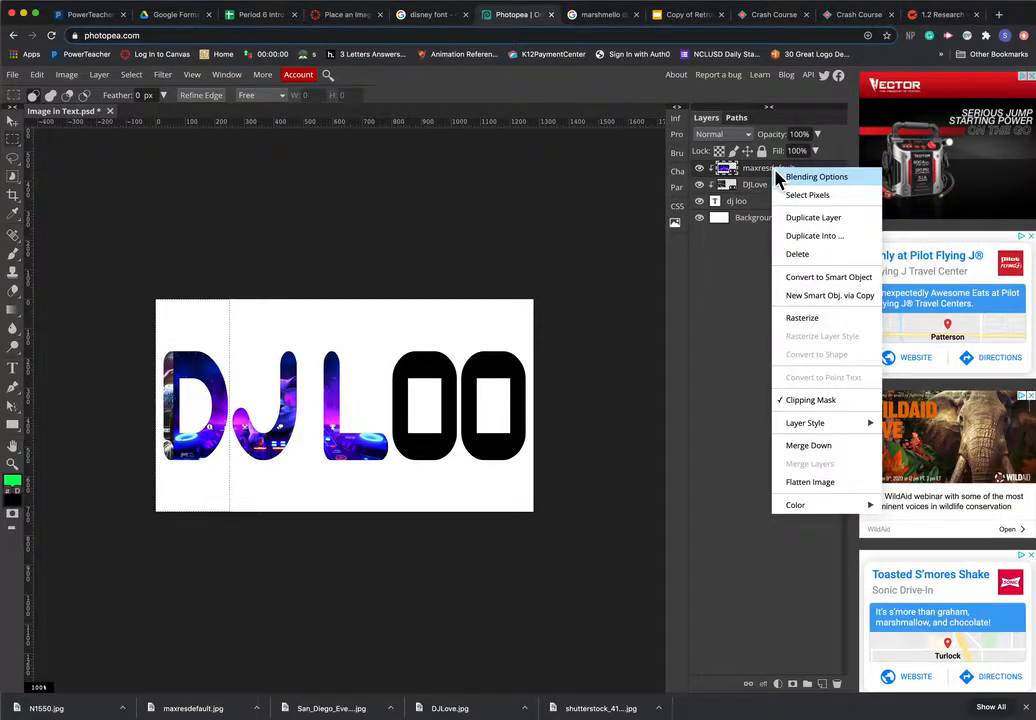
click(812, 320)
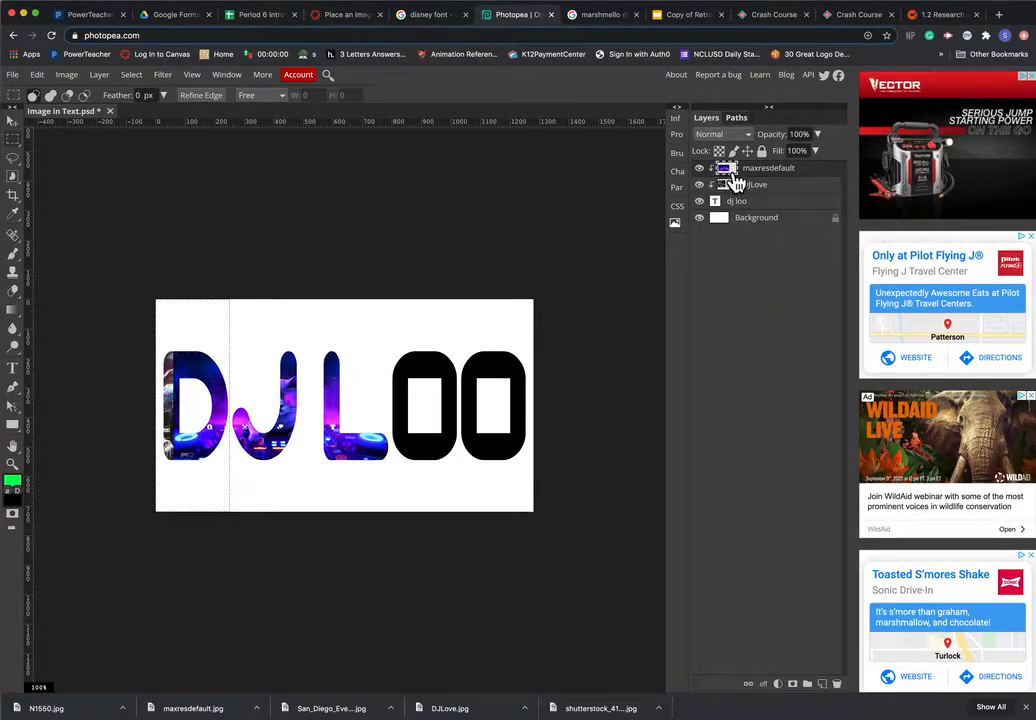
key(c)
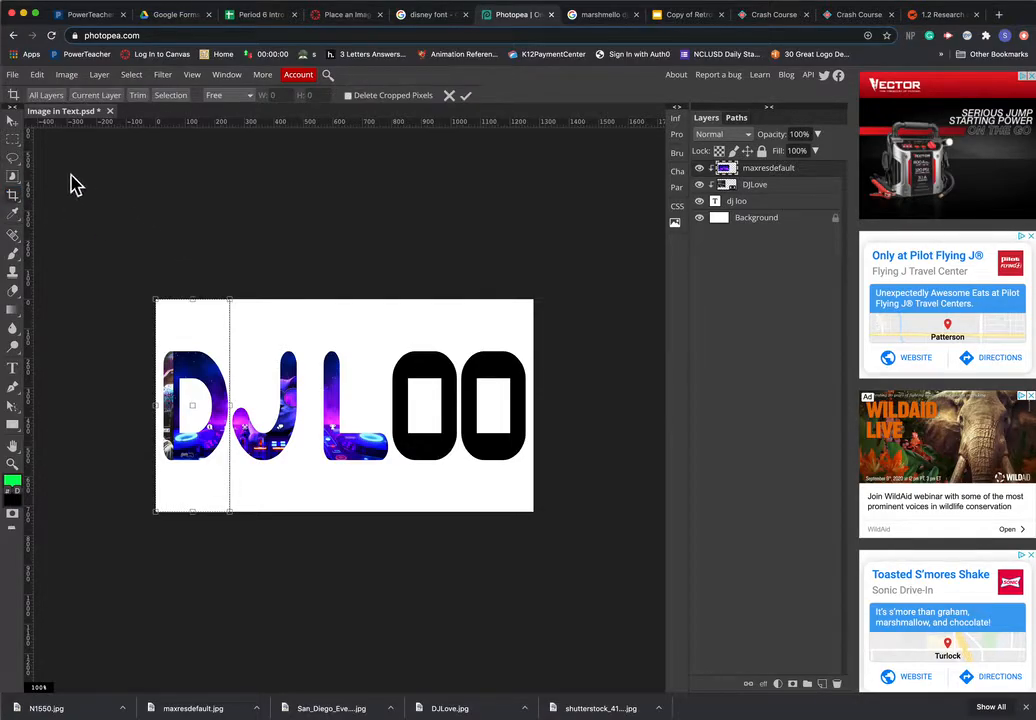
click(13, 139)
click(218, 269)
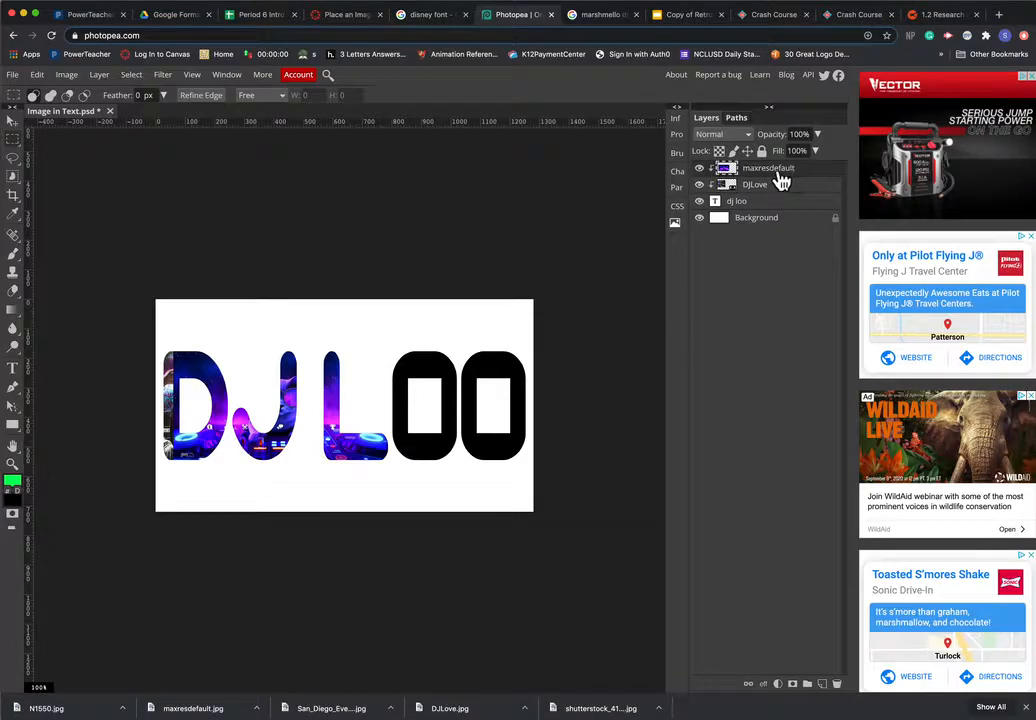
Step: Delete the part of the maxresdefault layer covering the letter D using a rectangular selection over its full height, and deselect
right_click(13, 139)
click(47, 148)
drag(84, 243, 237, 594)
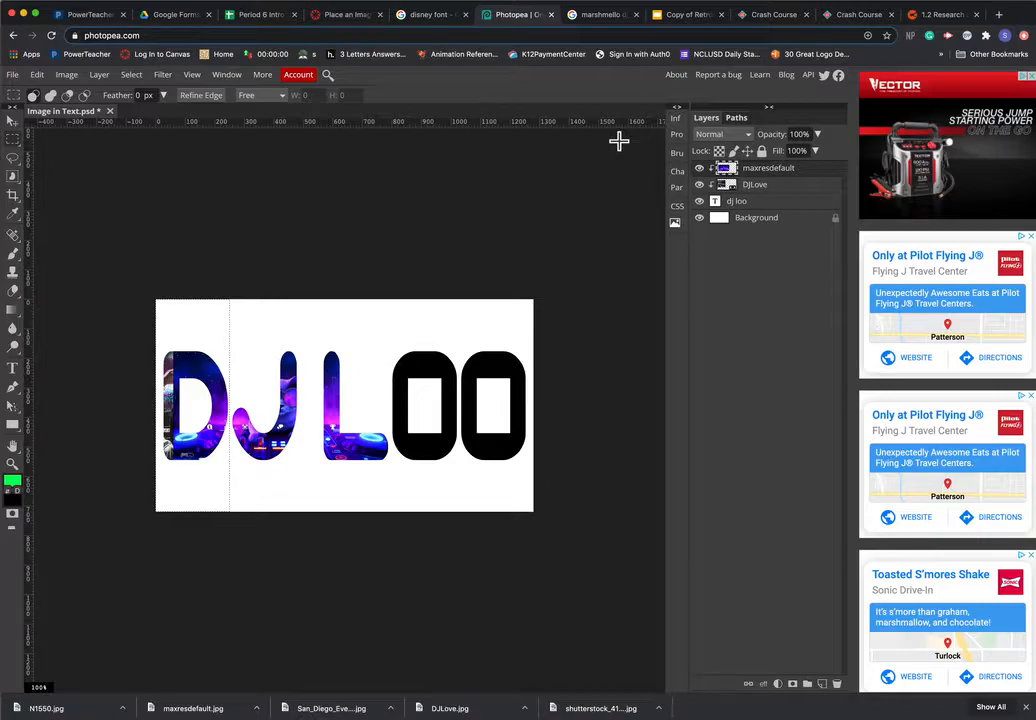
key(Delete)
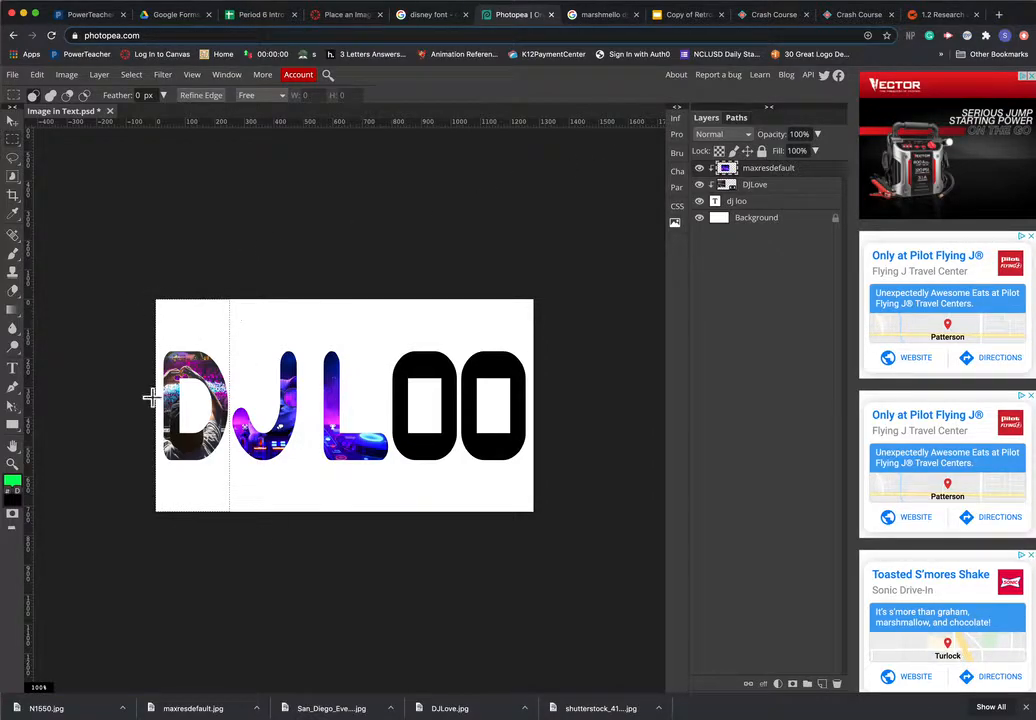
click(131, 75)
click(155, 116)
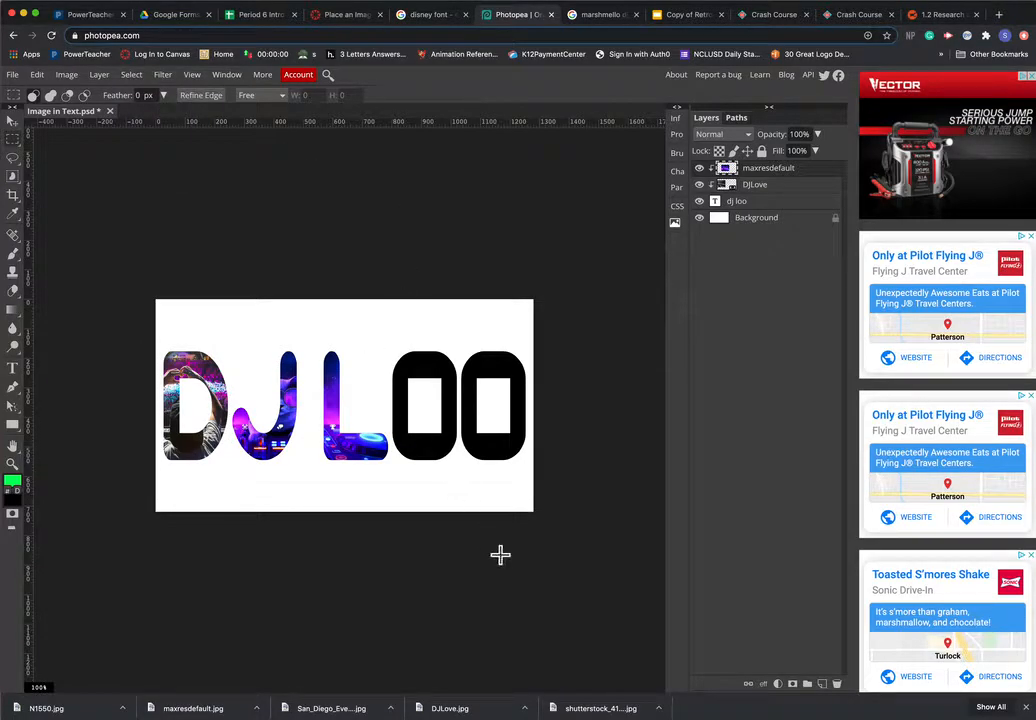
Step: Delete the part of the maxresdefault layer covering the letters L, O and O with a rectangular selection, and deselect
drag(562, 550, 316, 256)
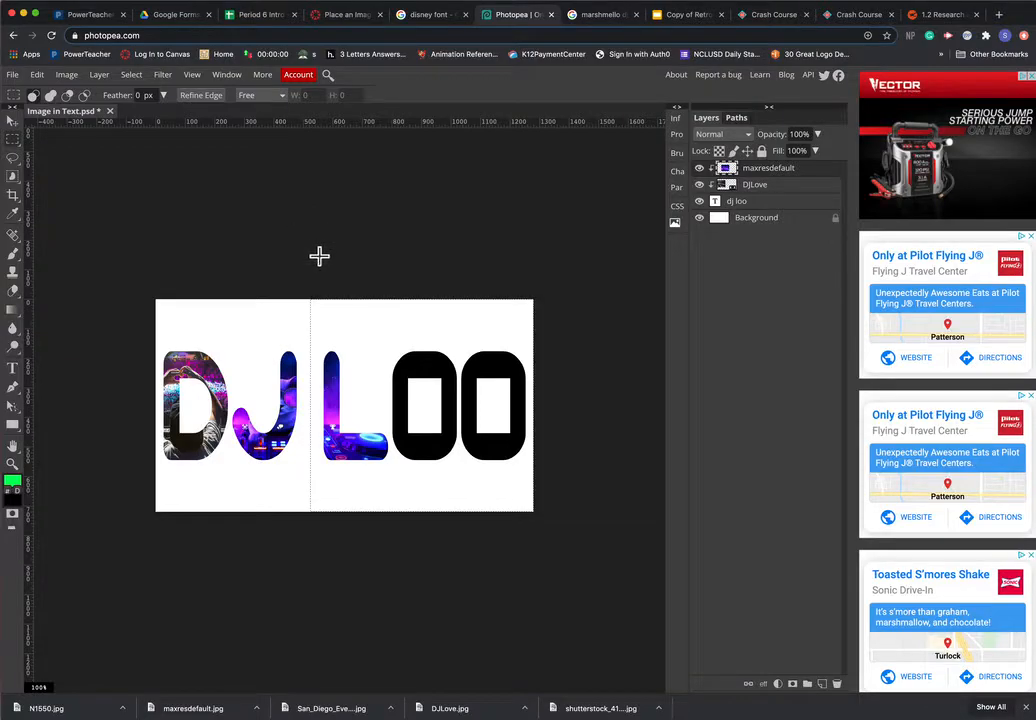
key(Delete)
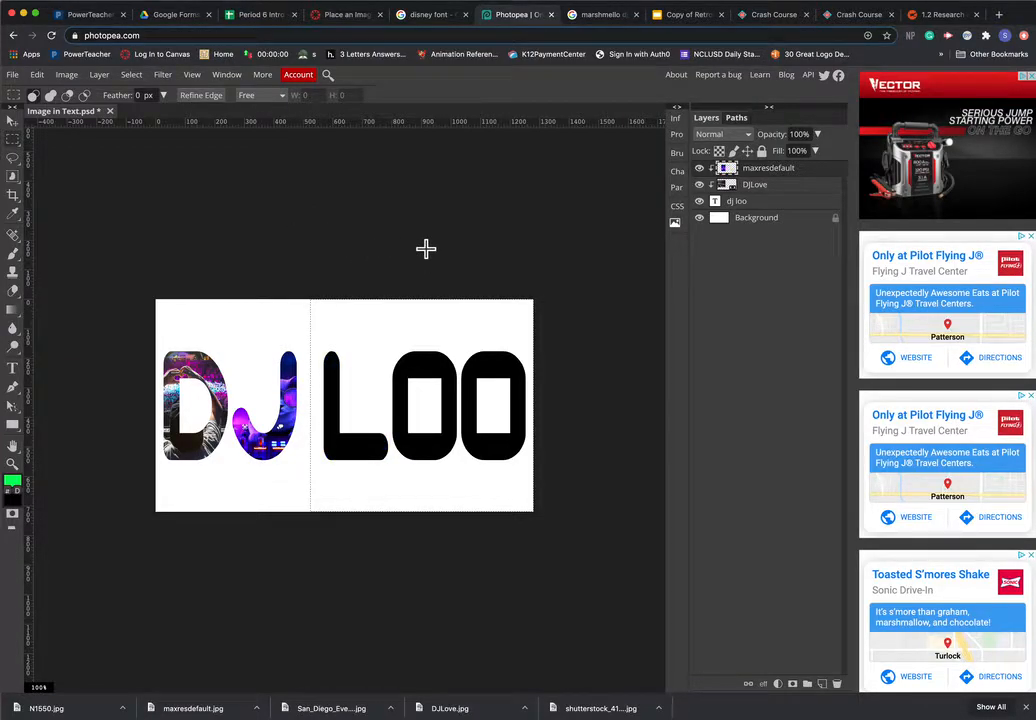
click(131, 75)
click(170, 106)
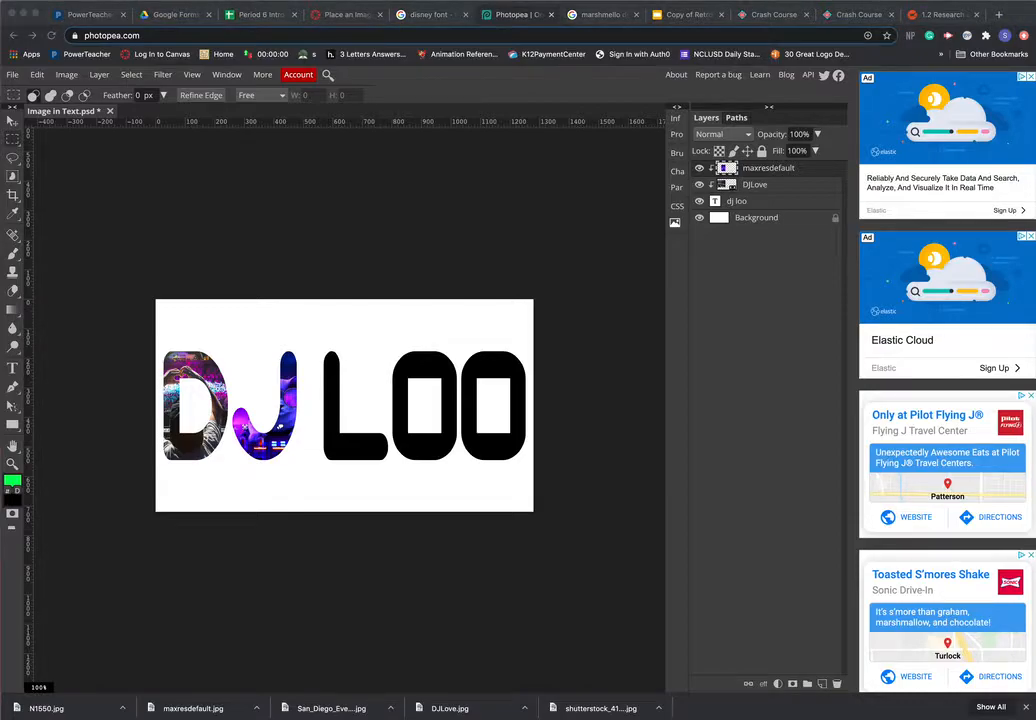
Step: Place the San_Diego_Event picture in the document, scaled to about 66% and positioned over the letters J, L and the first O
drag(2, 295, 322, 392)
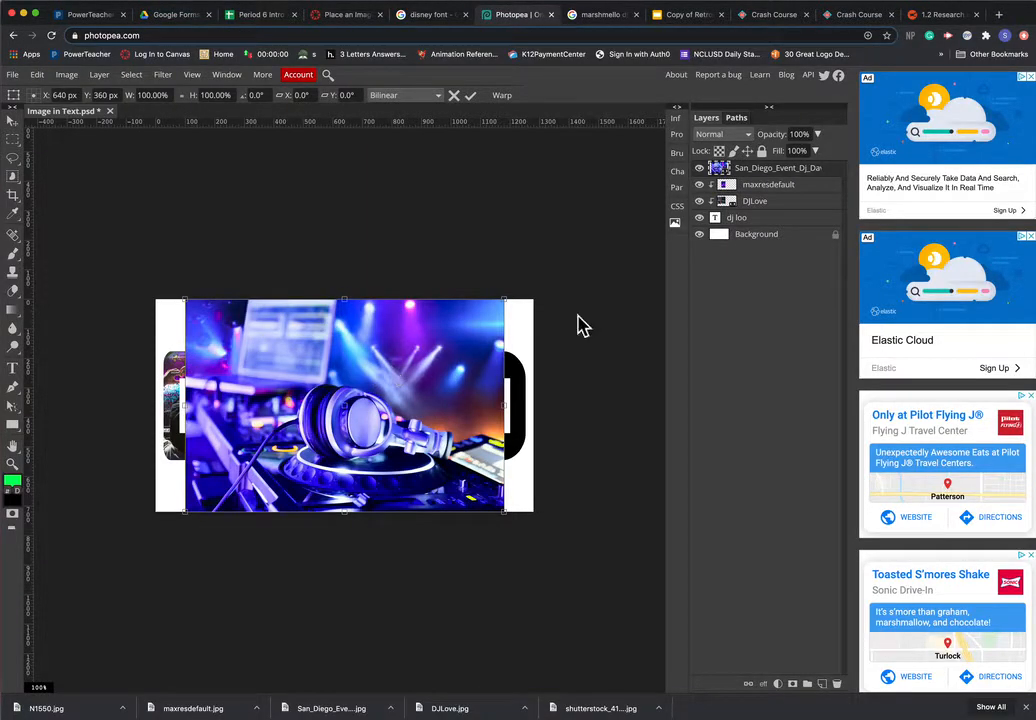
key(Return)
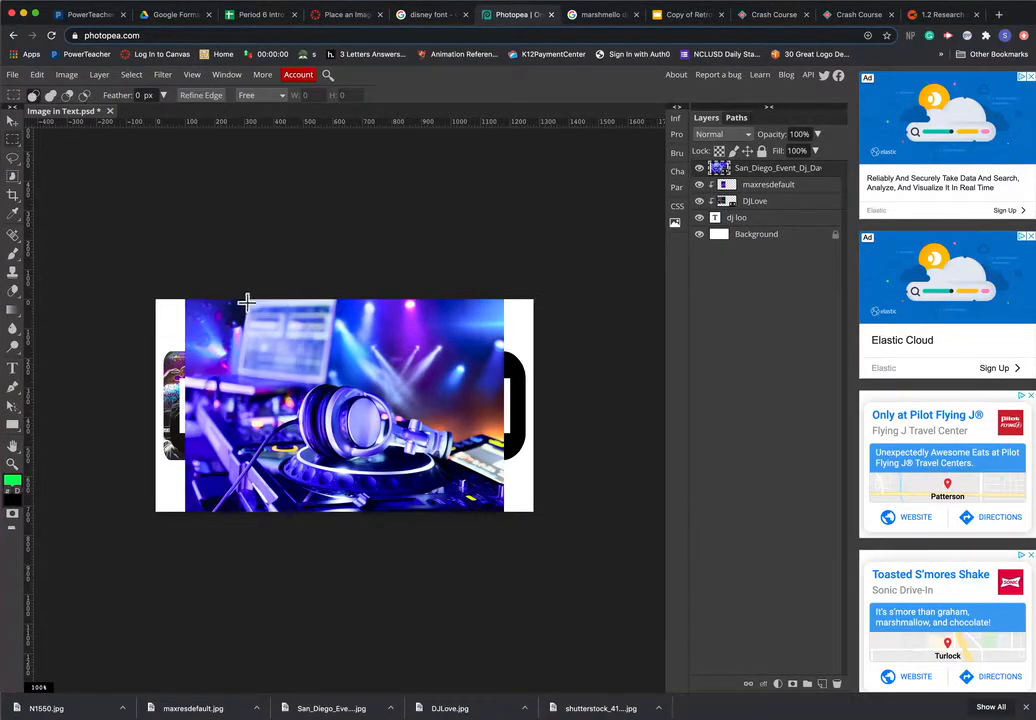
click(13, 120)
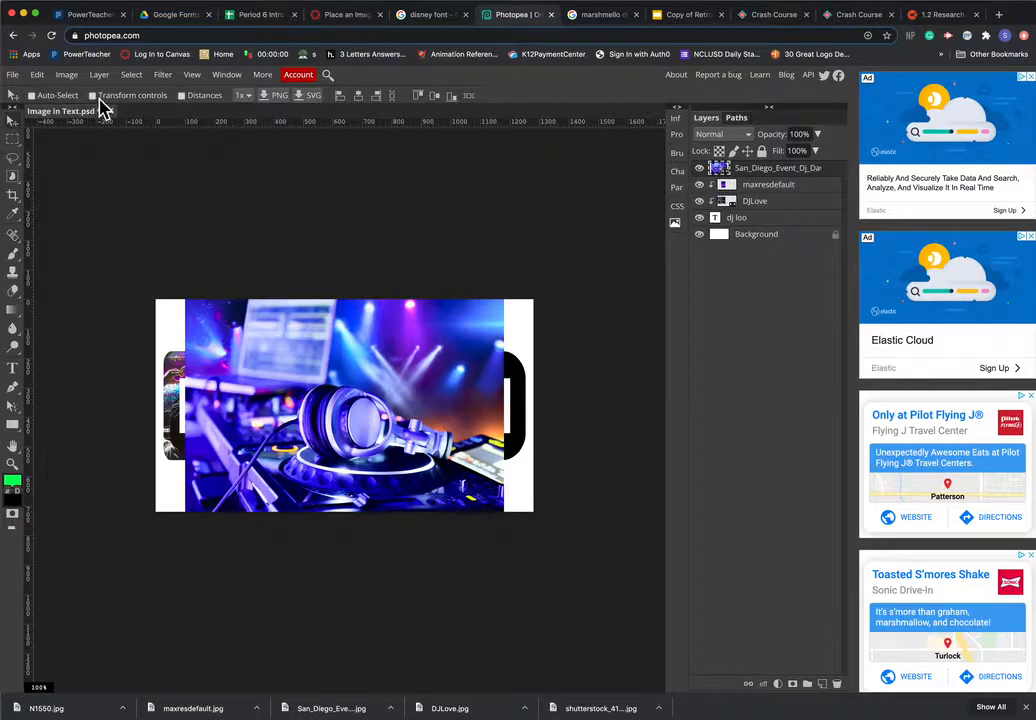
click(98, 97)
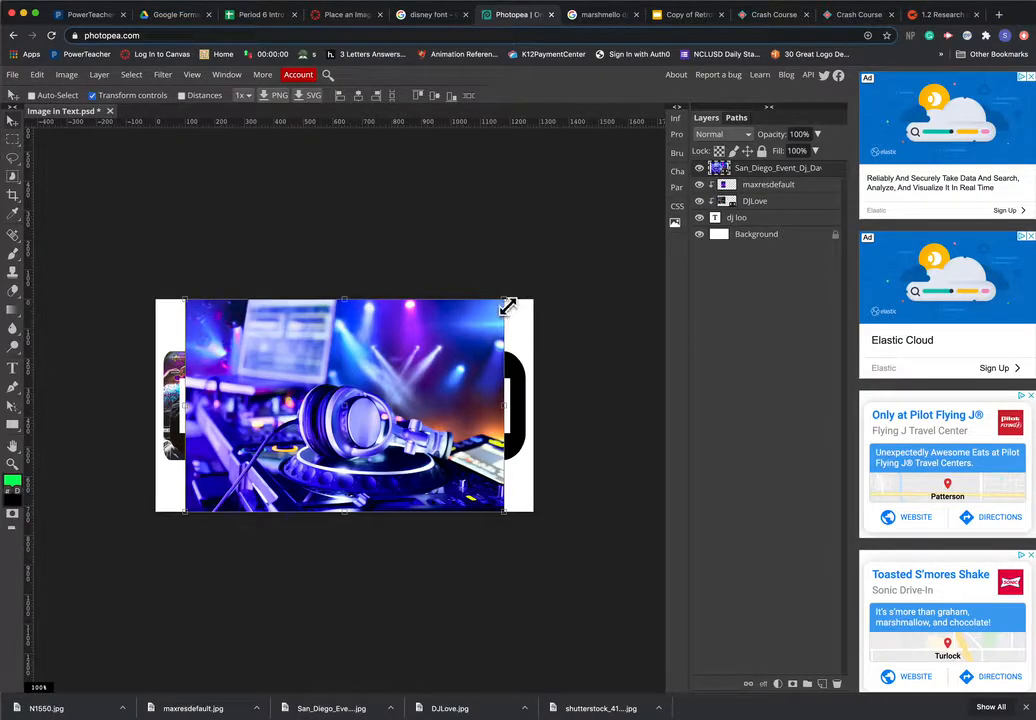
drag(503, 299, 394, 336)
drag(358, 425, 421, 397)
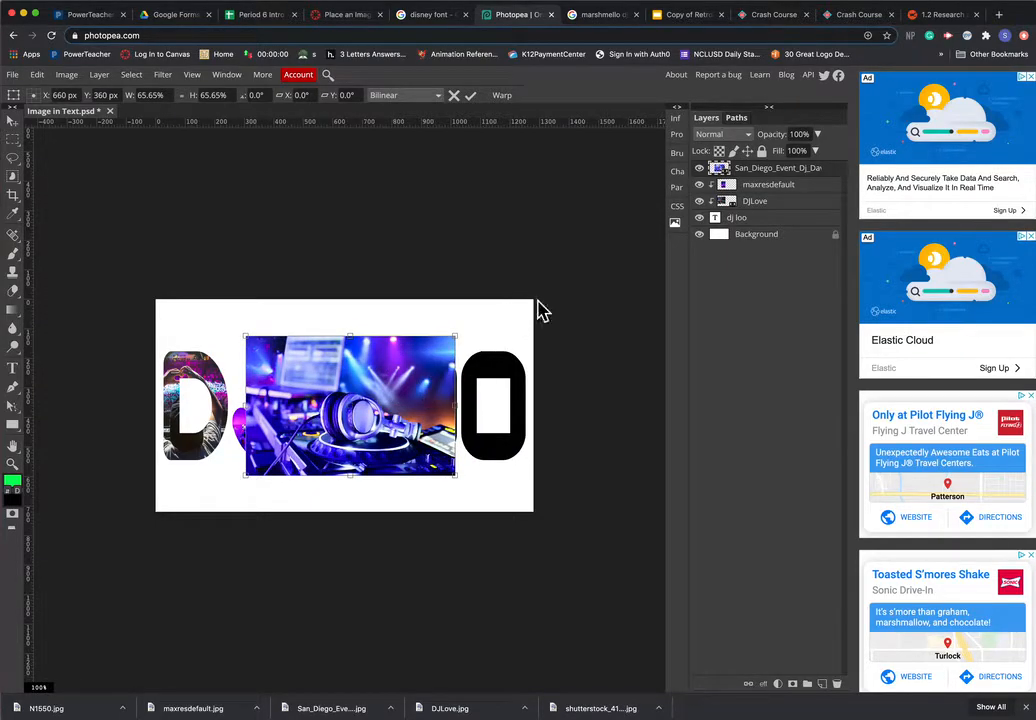
Step: Clip the San_Diego_Event layer to the "dj loo" text with a clipping mask
mouse_move(775, 169)
mouse_down()
mouse_move(775, 187)
mouse_move(770, 176)
mouse_up()
right_click(757, 177)
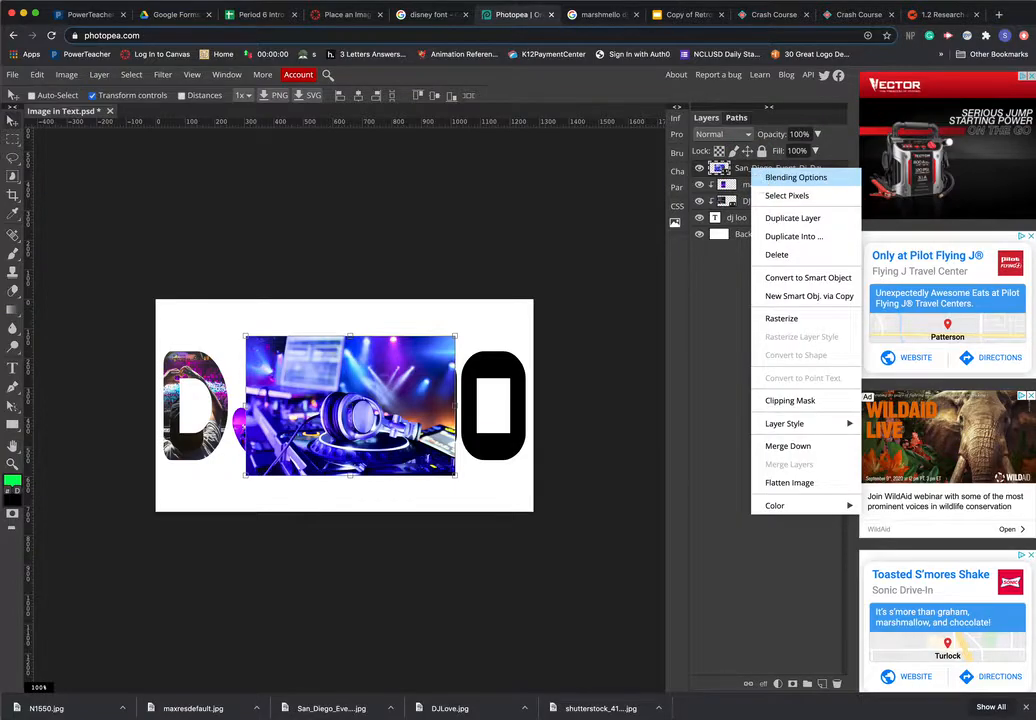
click(806, 404)
Step: Fit the San_Diego_Event picture over the letter L, scaled to about 55% width and 60% height, and turn off transform controls
mouse_move(395, 358)
mouse_down()
mouse_move(449, 366)
mouse_move(386, 376)
mouse_move(397, 378)
mouse_up()
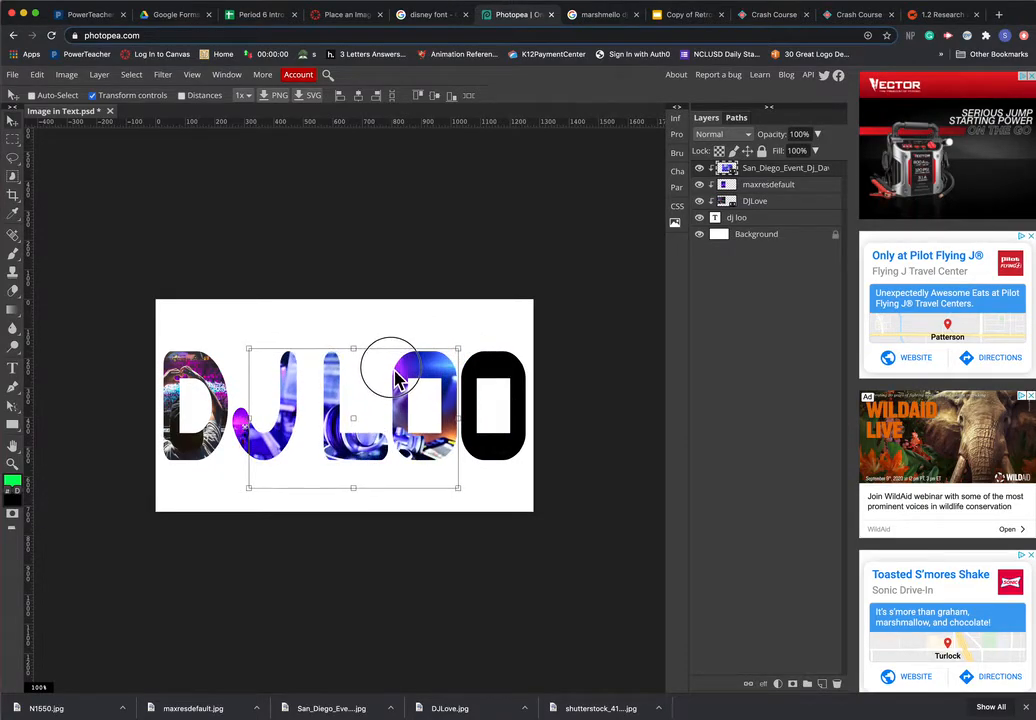
drag(458, 349, 430, 370)
mouse_move(387, 400)
mouse_down()
mouse_move(396, 364)
mouse_move(401, 387)
mouse_move(389, 391)
mouse_up()
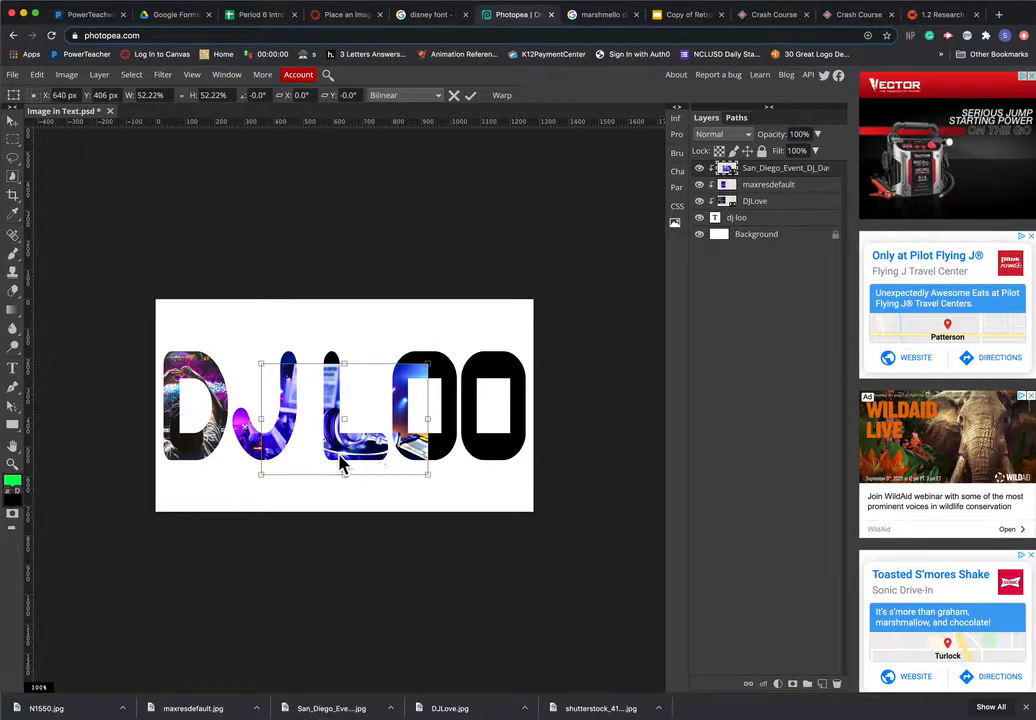
drag(391, 390, 448, 347)
drag(430, 395, 423, 398)
drag(361, 368, 366, 388)
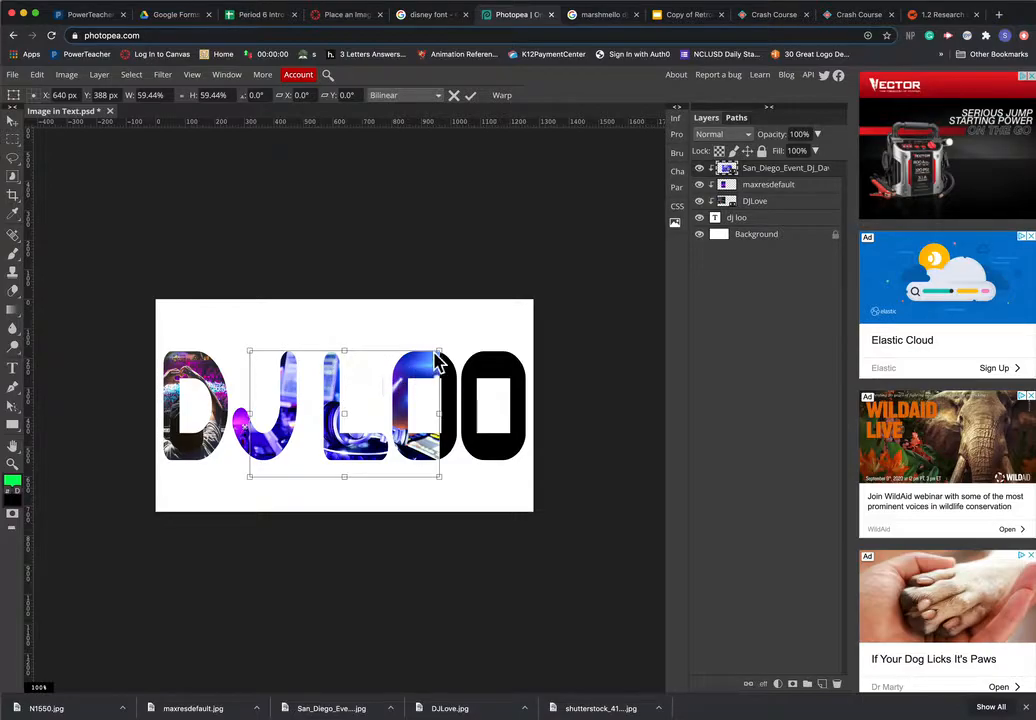
mouse_move(441, 349)
mouse_down()
mouse_move(406, 380)
mouse_move(450, 340)
mouse_up()
drag(420, 380, 417, 401)
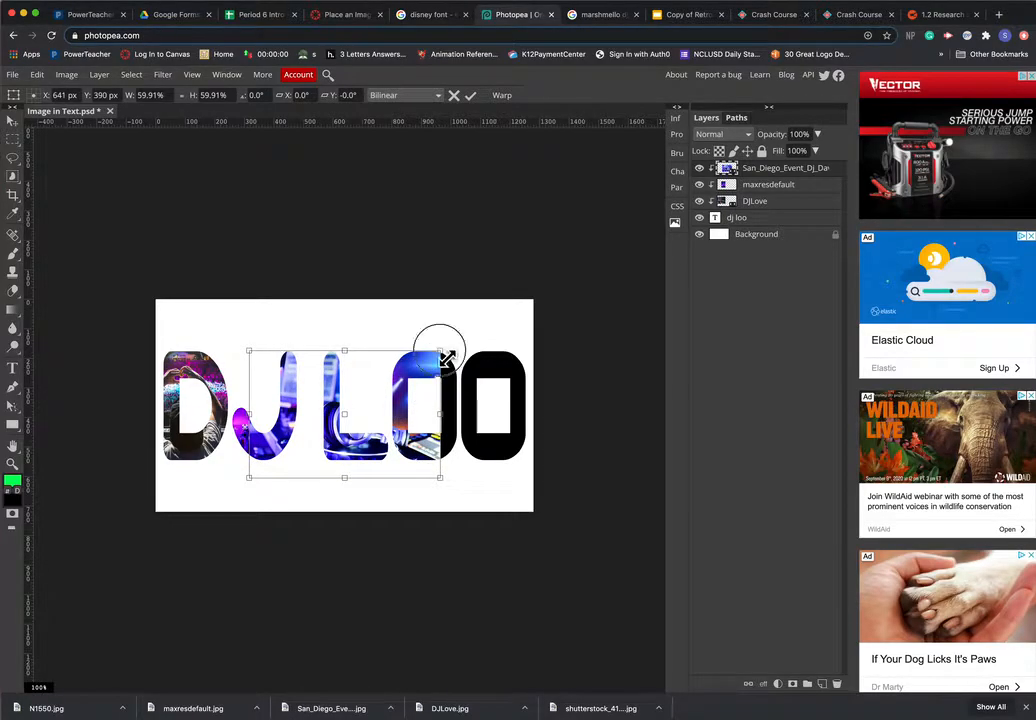
mouse_move(416, 388)
mouse_down()
mouse_move(439, 352)
mouse_move(428, 387)
mouse_up()
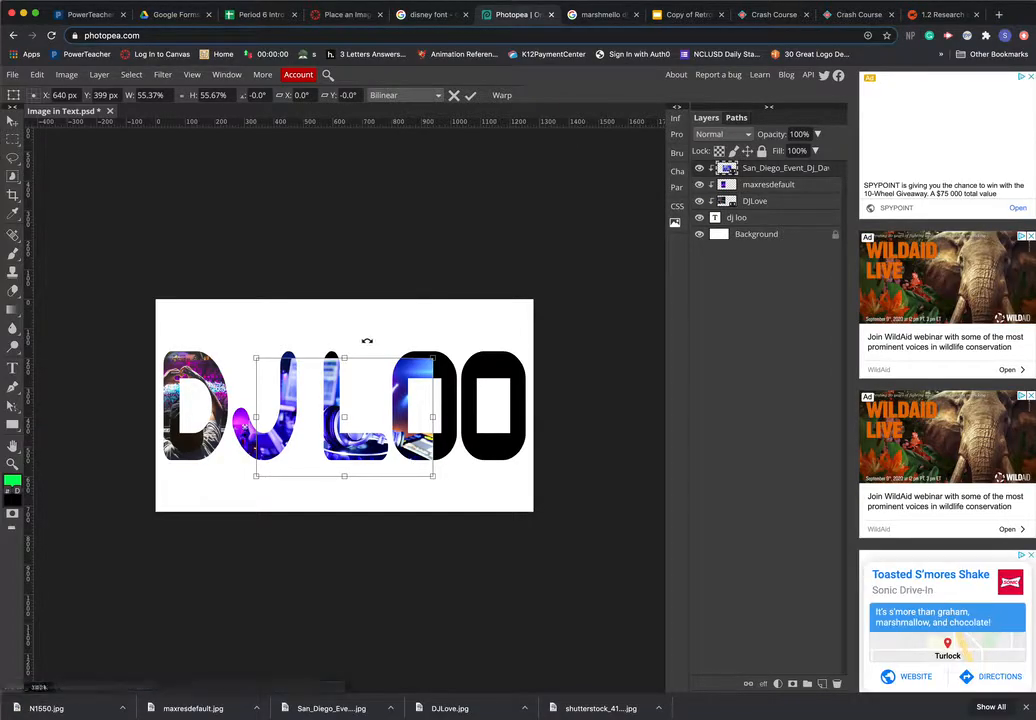
drag(362, 430, 366, 436)
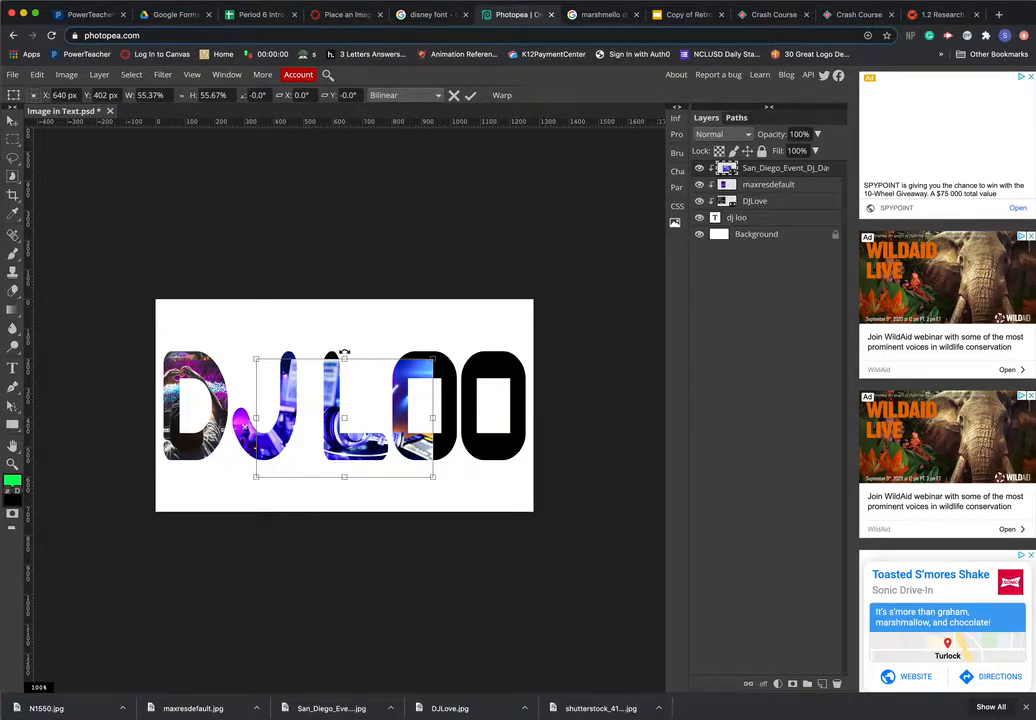
drag(353, 365, 348, 352)
drag(383, 419, 380, 418)
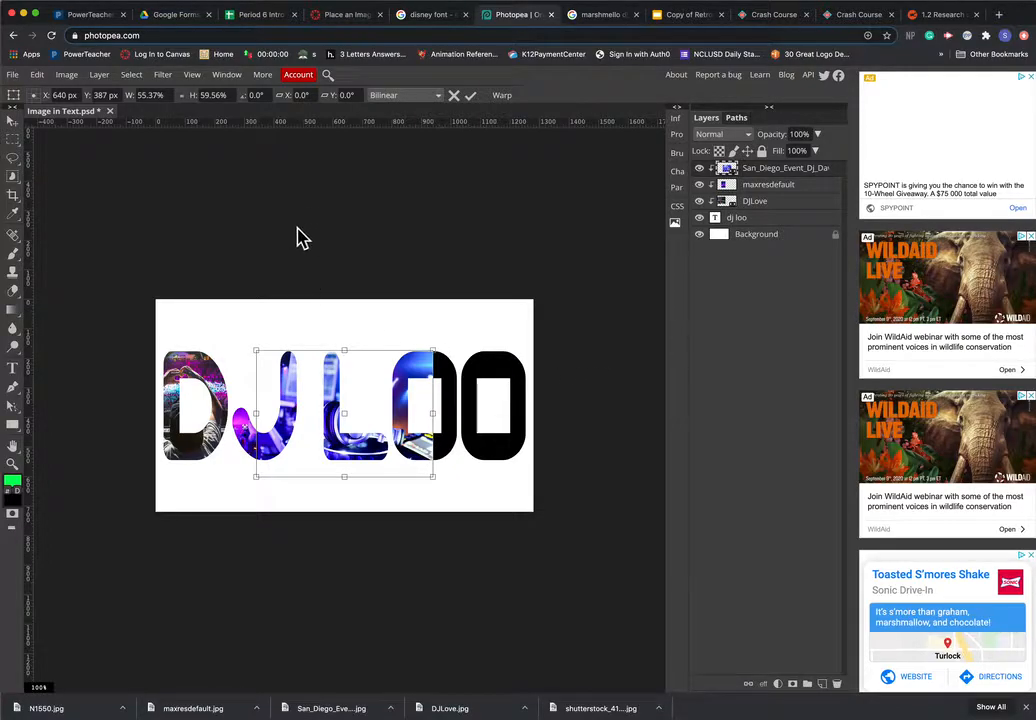
click(11, 121)
click(92, 97)
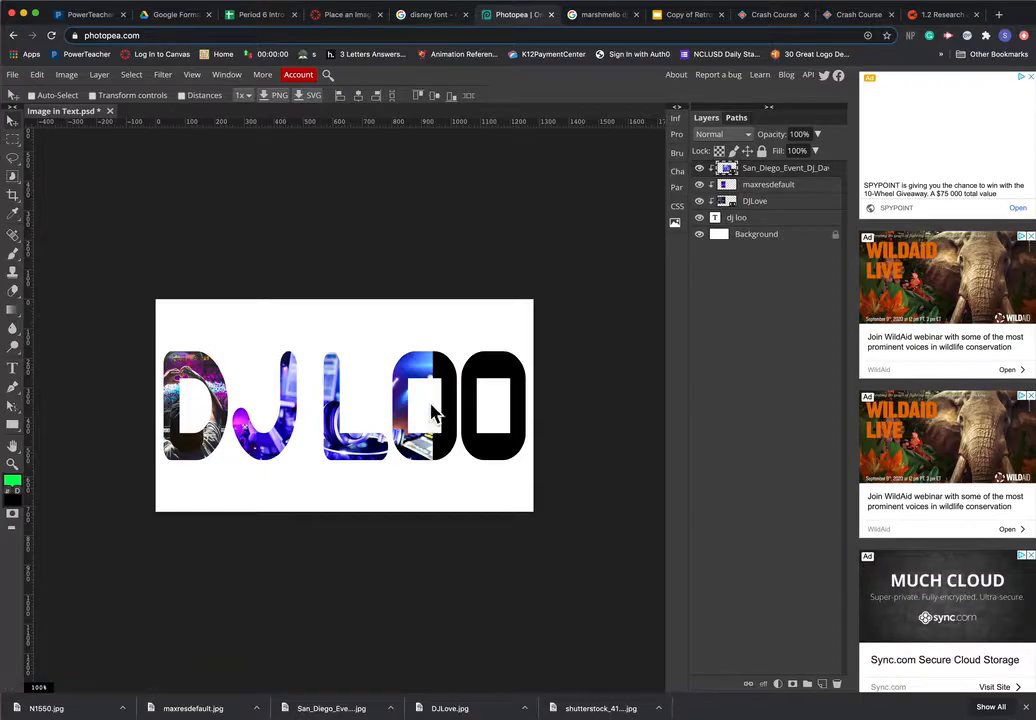
Step: Rasterize the San_Diego_Event layer, delete its part covering the letter J with a rectangular selection, and deselect
right_click(780, 168)
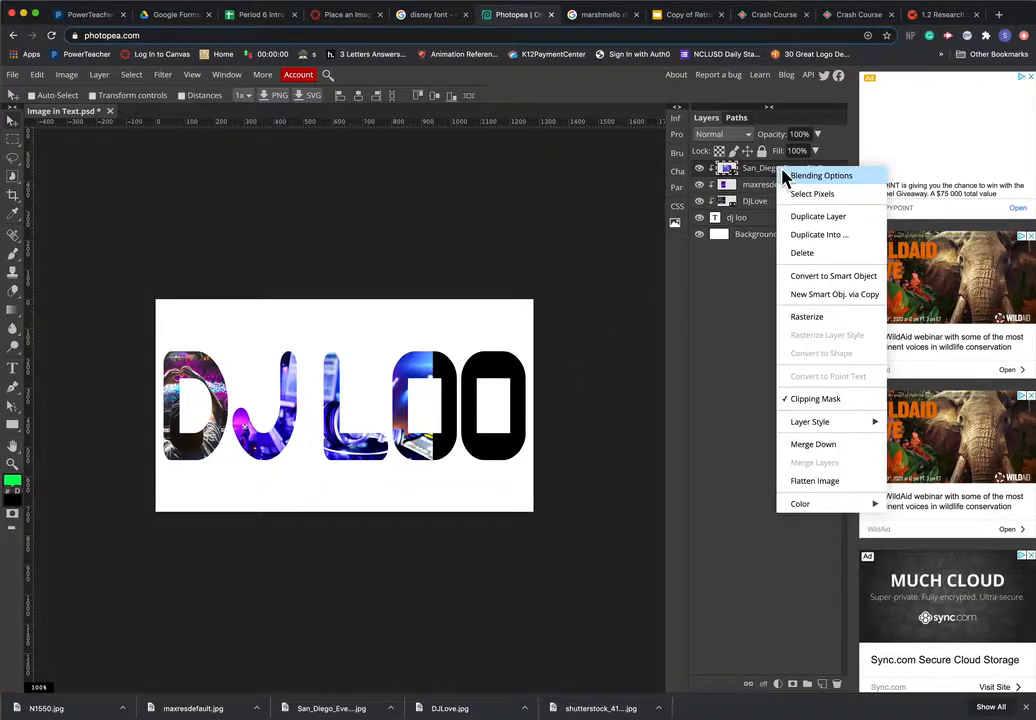
click(820, 320)
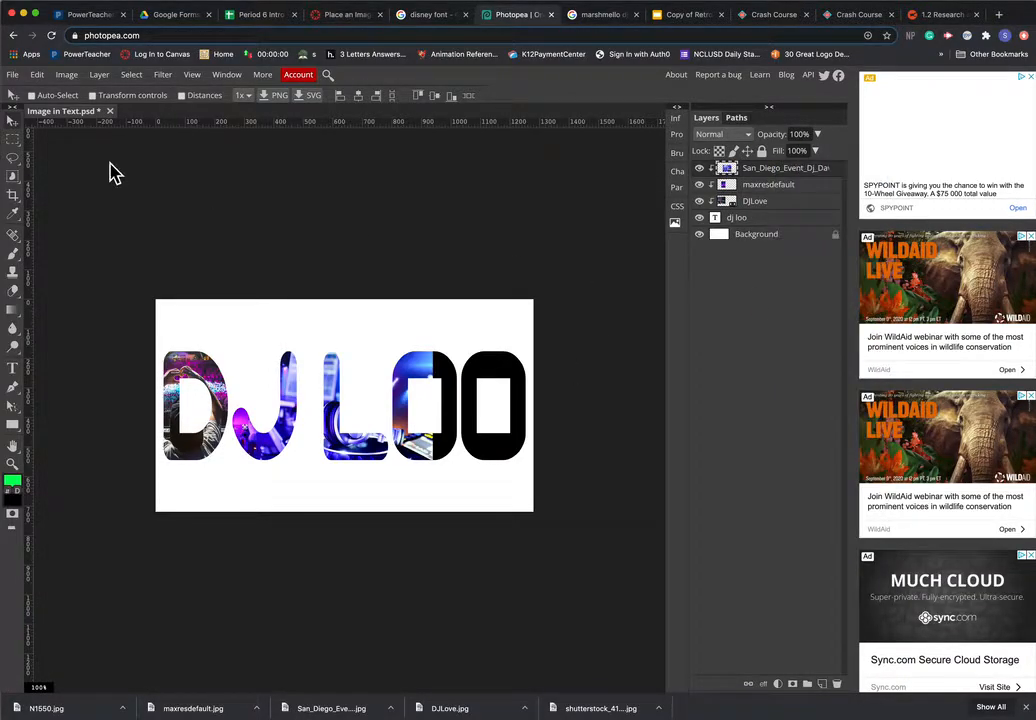
click(17, 140)
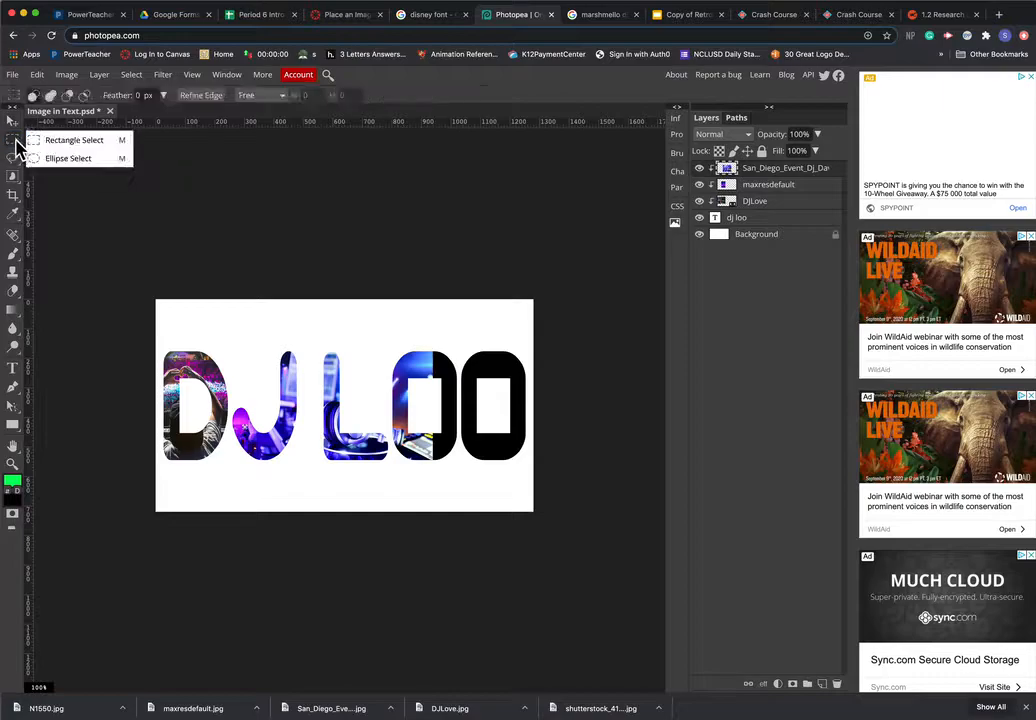
click(100, 145)
drag(201, 318, 317, 509)
key(Delete)
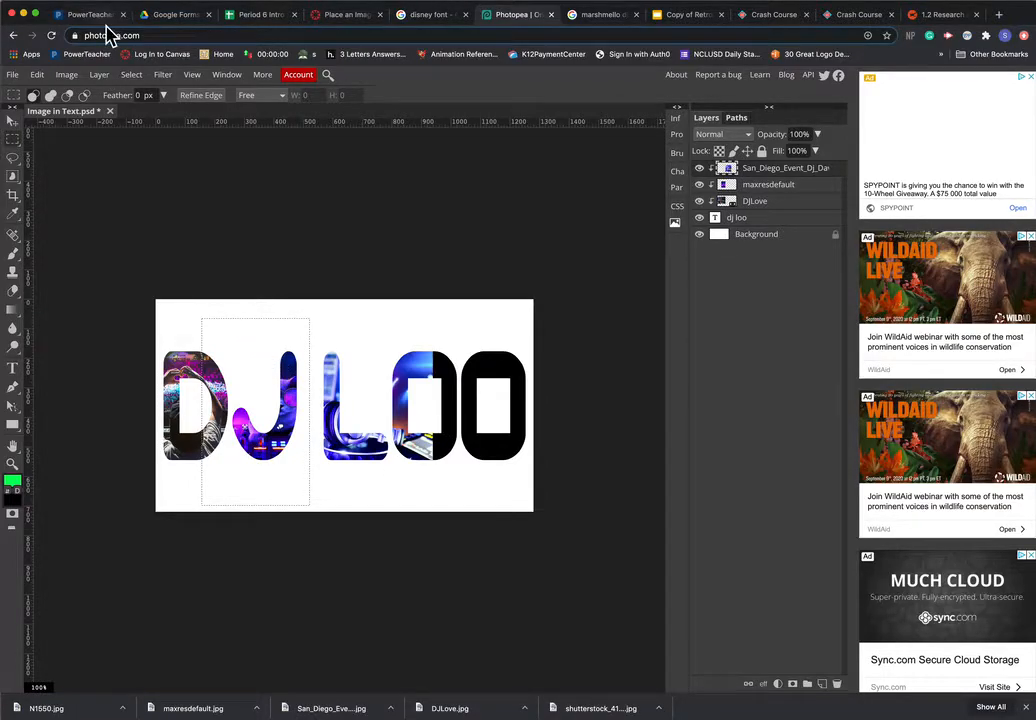
click(132, 78)
click(158, 111)
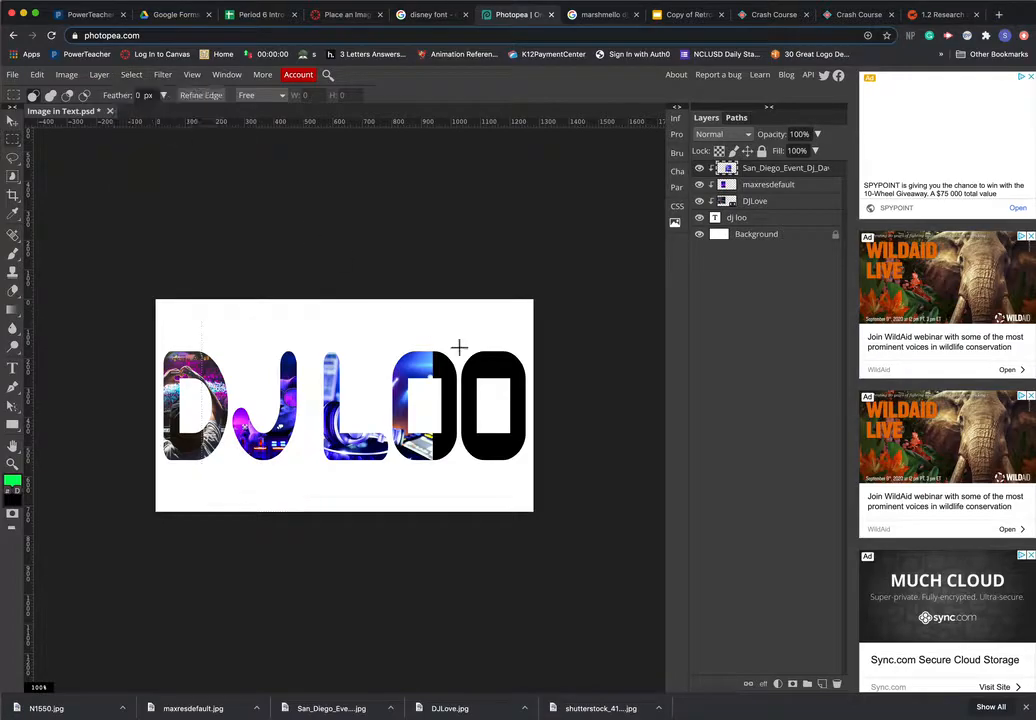
Step: Delete the part of the San_Diego_Event layer covering the first O with a rectangular selection, and deselect
drag(517, 320, 397, 517)
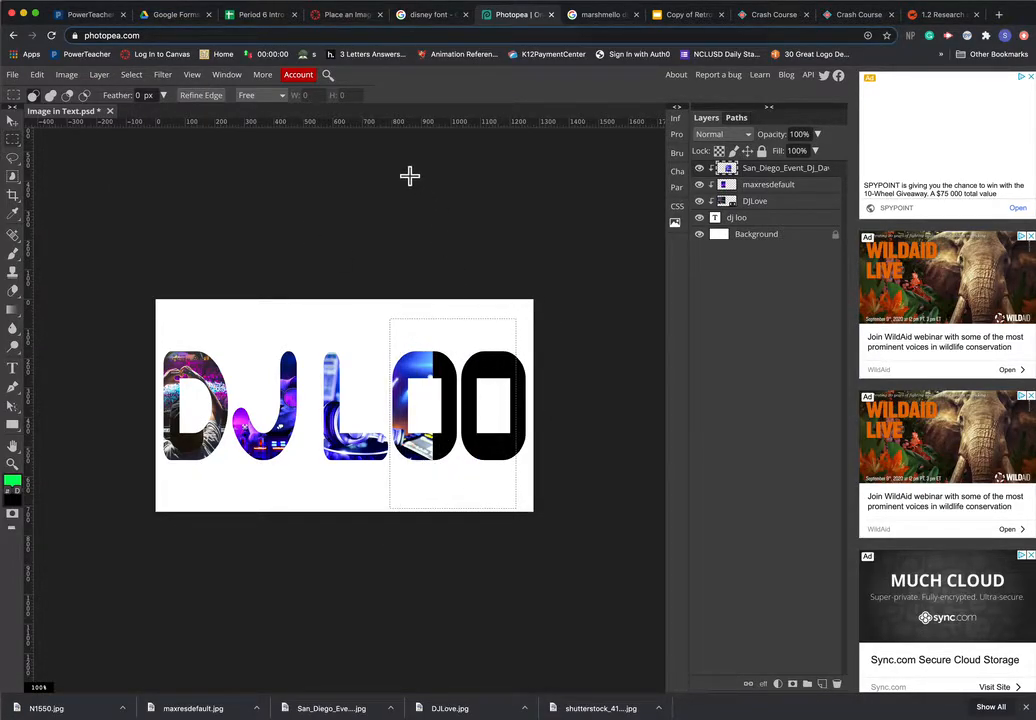
key(Delete)
key(super+d)
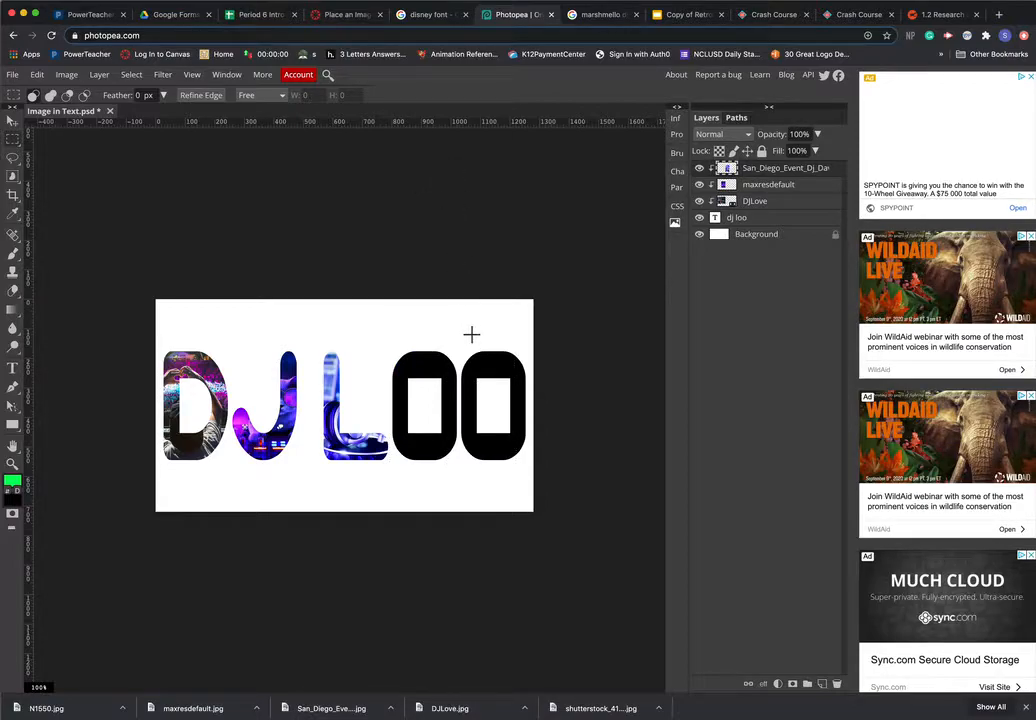
Step: Place the N1550 picture in the document above the San_Diego_Event layer
key(super+Tab)
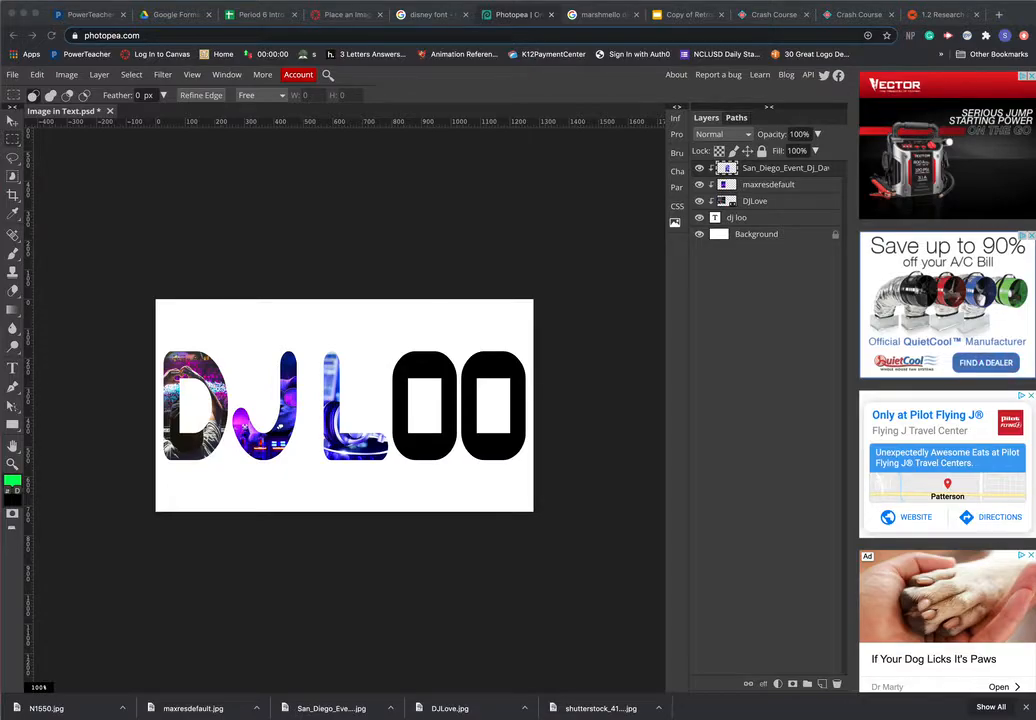
drag(243, 380, 362, 417)
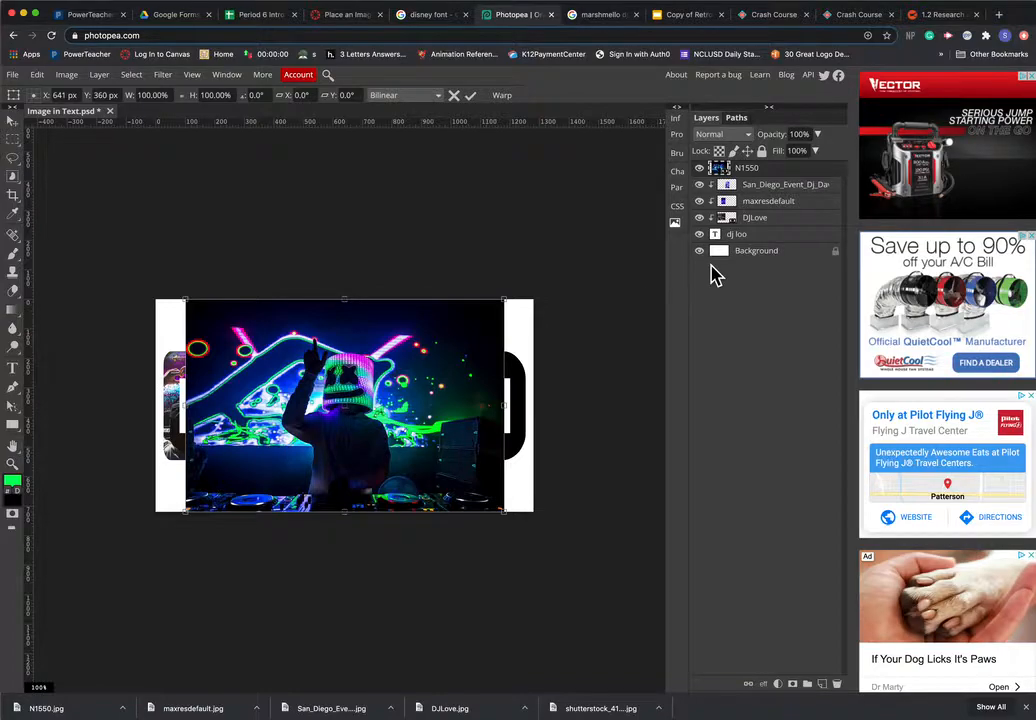
click(14, 122)
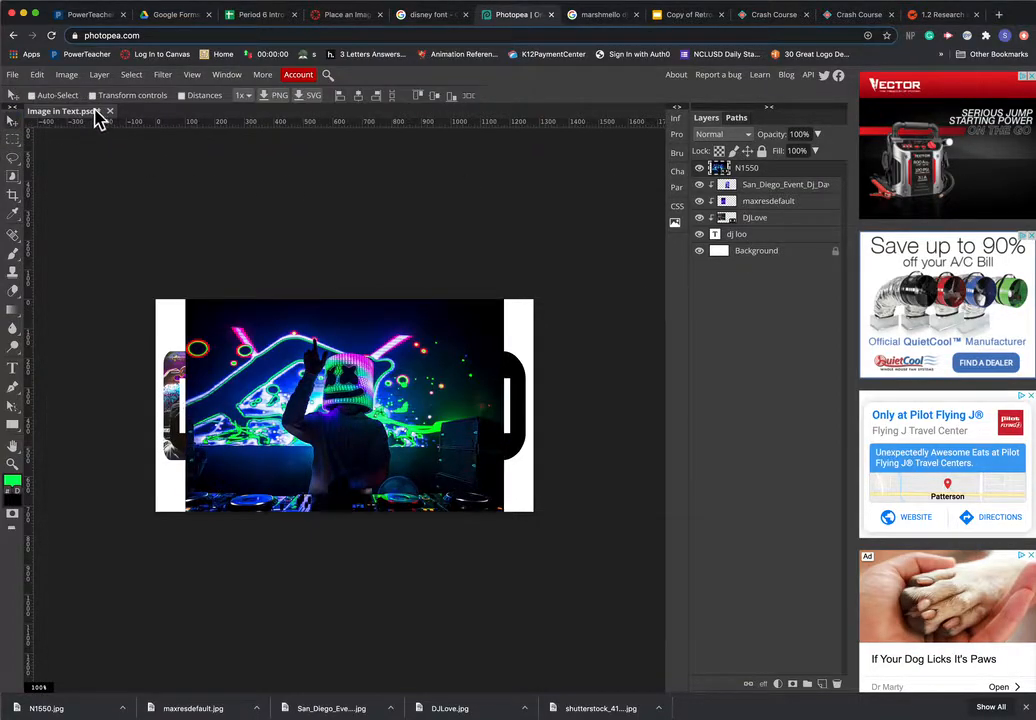
Step: Show transform controls, scale the N1550 picture to about 58%, and move it over the two Os
click(92, 95)
click(505, 298)
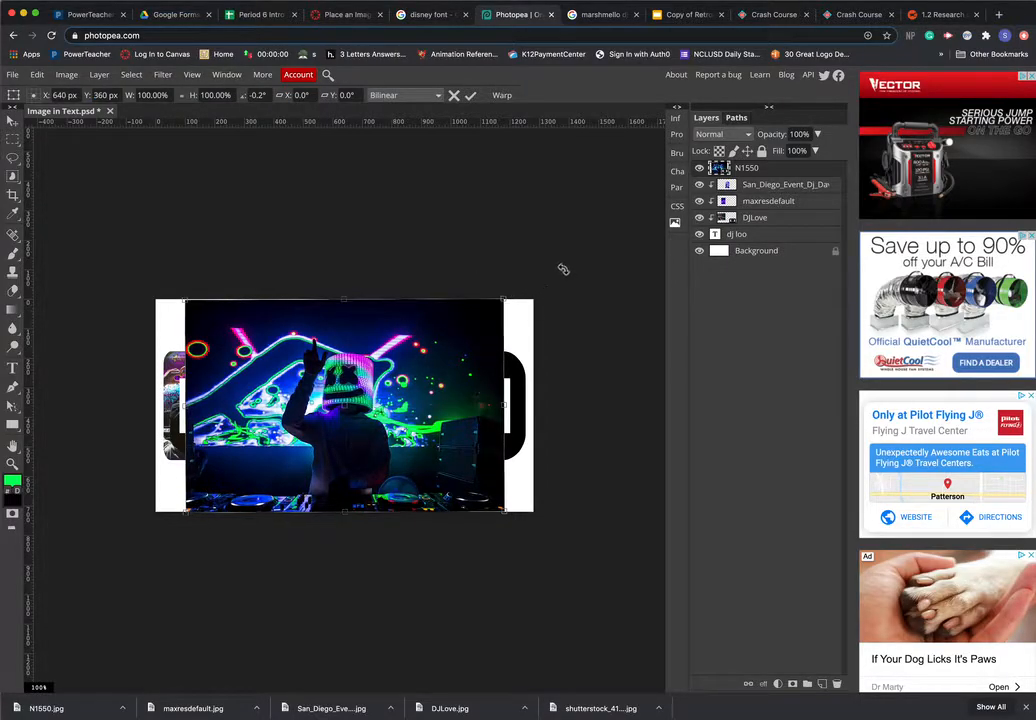
key(Escape)
drag(509, 296, 370, 388)
drag(342, 462, 500, 406)
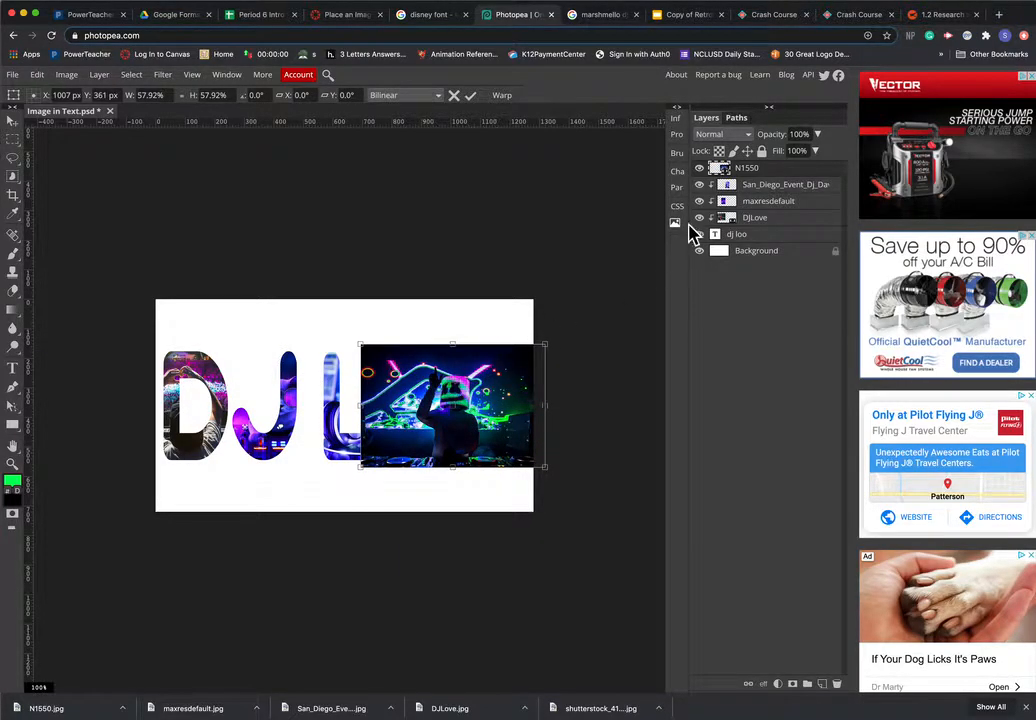
Step: Clip the N1550 layer to the text as a clipping mask and adjust its position within the two Os
right_click(780, 177)
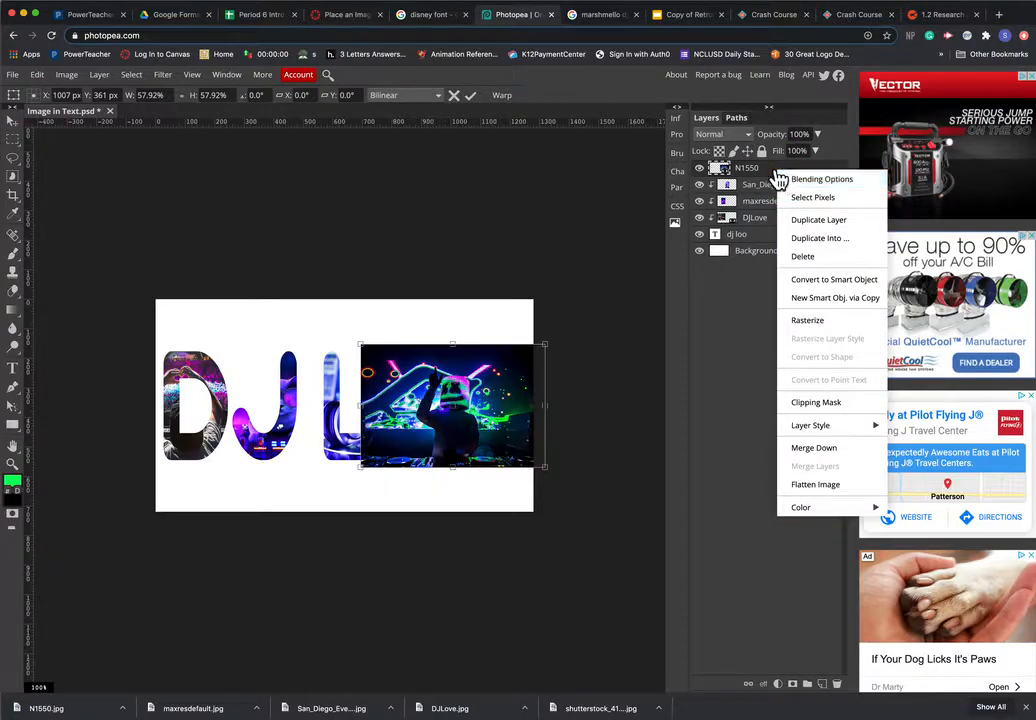
click(834, 410)
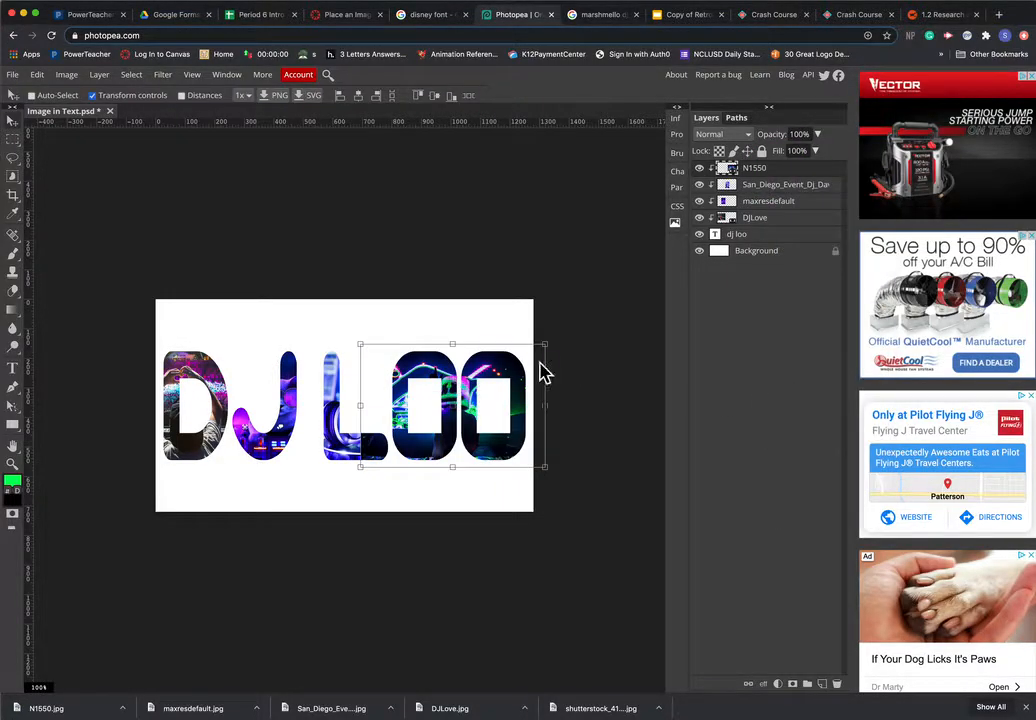
mouse_move(490, 372)
mouse_down()
mouse_move(502, 374)
mouse_move(499, 362)
mouse_move(497, 371)
mouse_up()
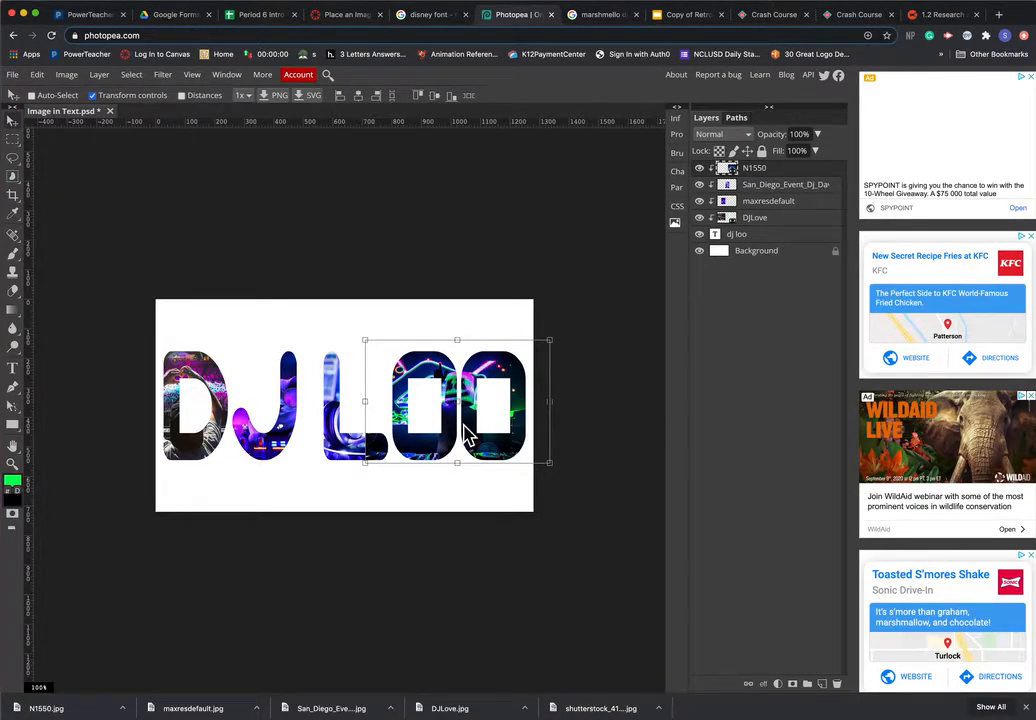
drag(466, 433, 475, 434)
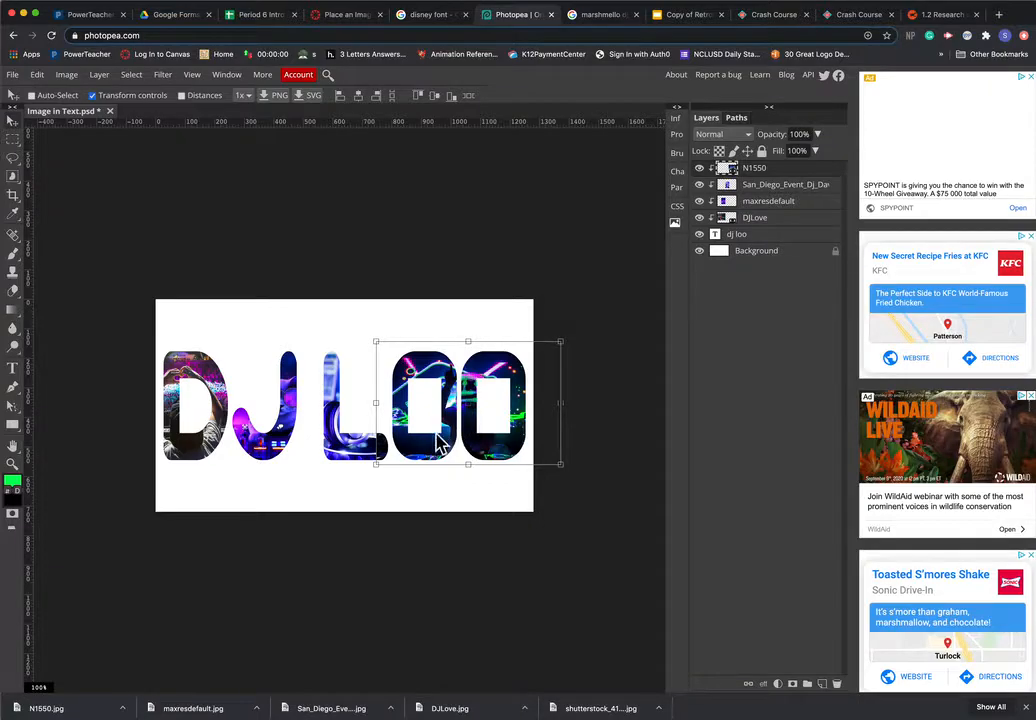
Step: Rasterize the N1550 layer, delete its part covering the letter L with a rectangular selection, and deselect
right_click(779, 169)
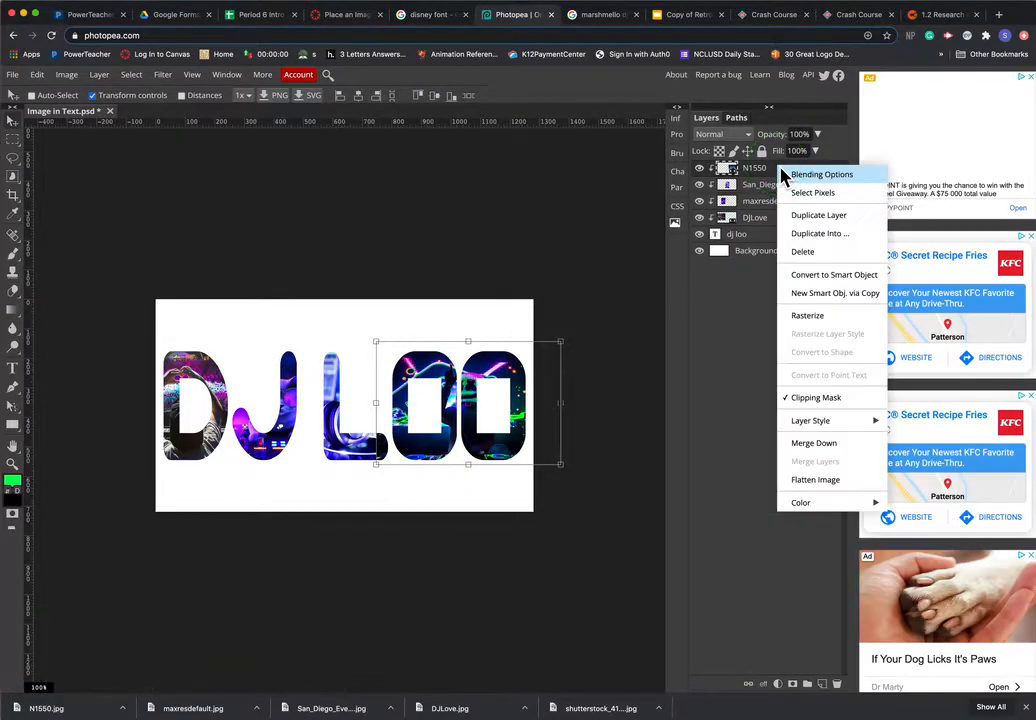
click(810, 320)
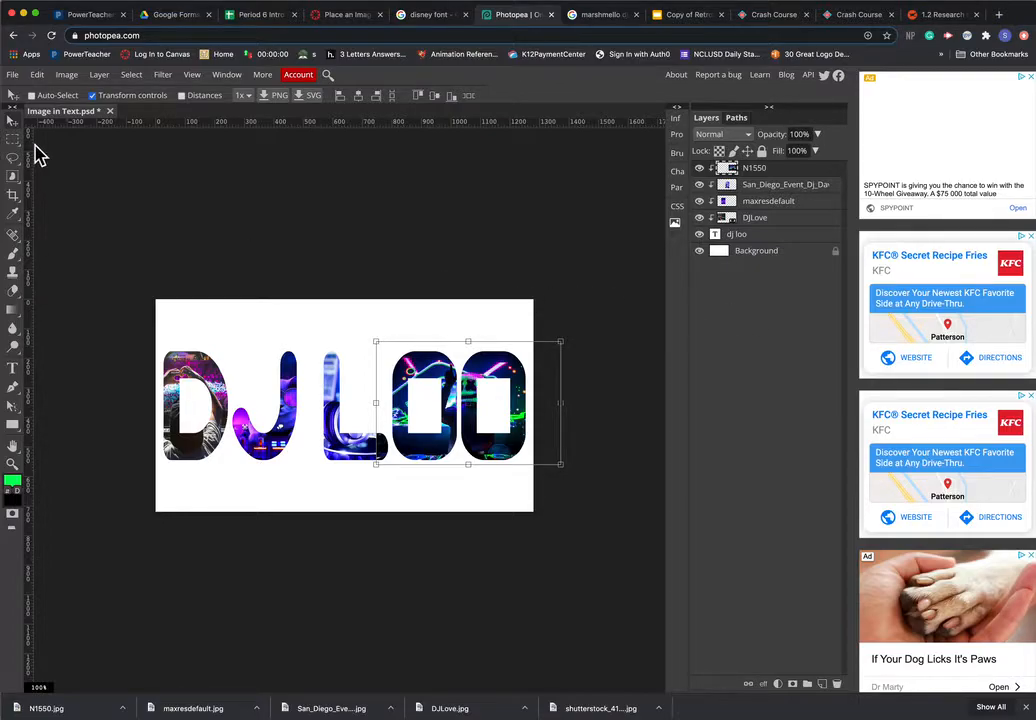
right_click(12, 139)
click(44, 145)
drag(265, 298, 395, 509)
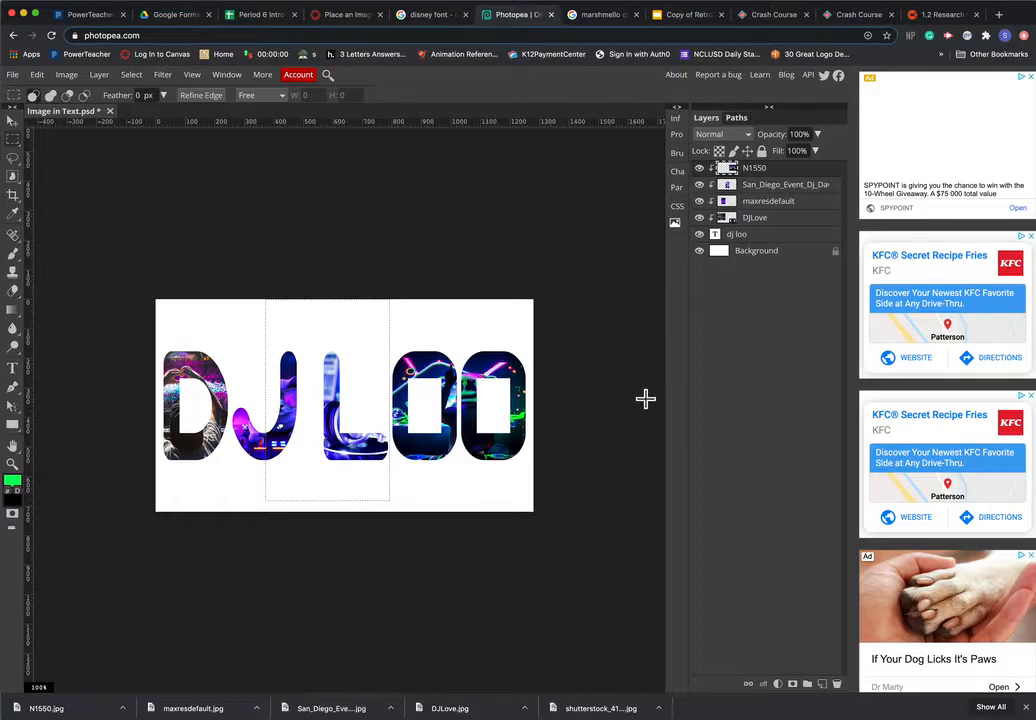
click(131, 74)
click(169, 109)
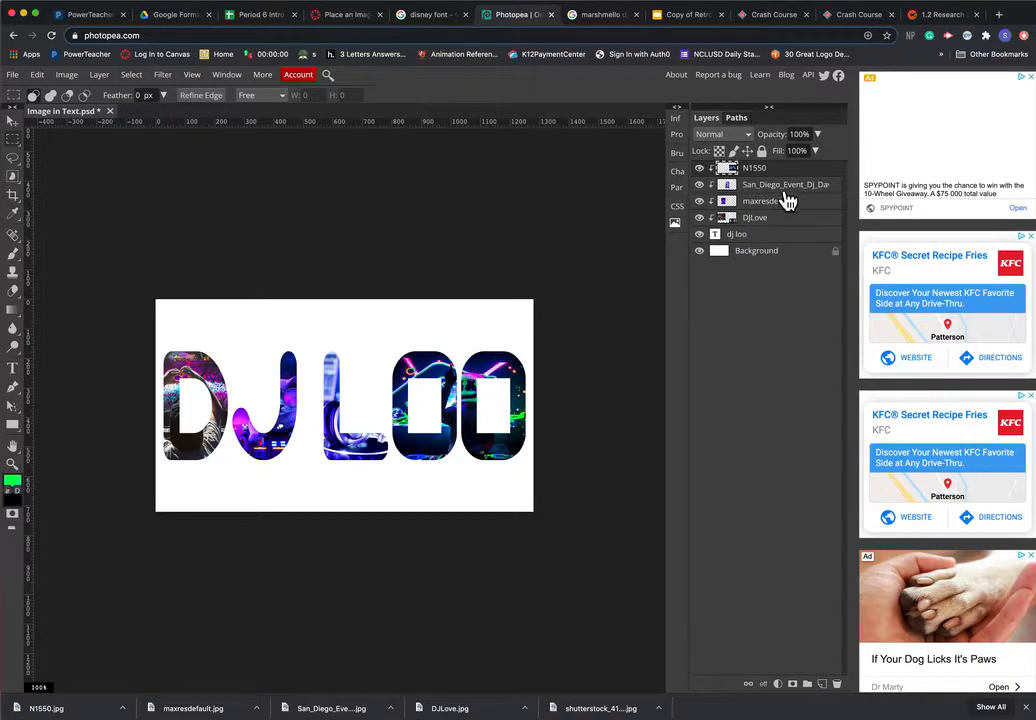
Step: Toggle the N1550 layer's visibility off and on to check which letters it fills
click(700, 168)
click(700, 168)
mouse_move(703, 176)
mouse_down()
mouse_move(703, 228)
mouse_move(703, 171)
mouse_up()
Step: Make black the foreground color and fill the Background layer with it using the Paint Bucket tool
click(790, 255)
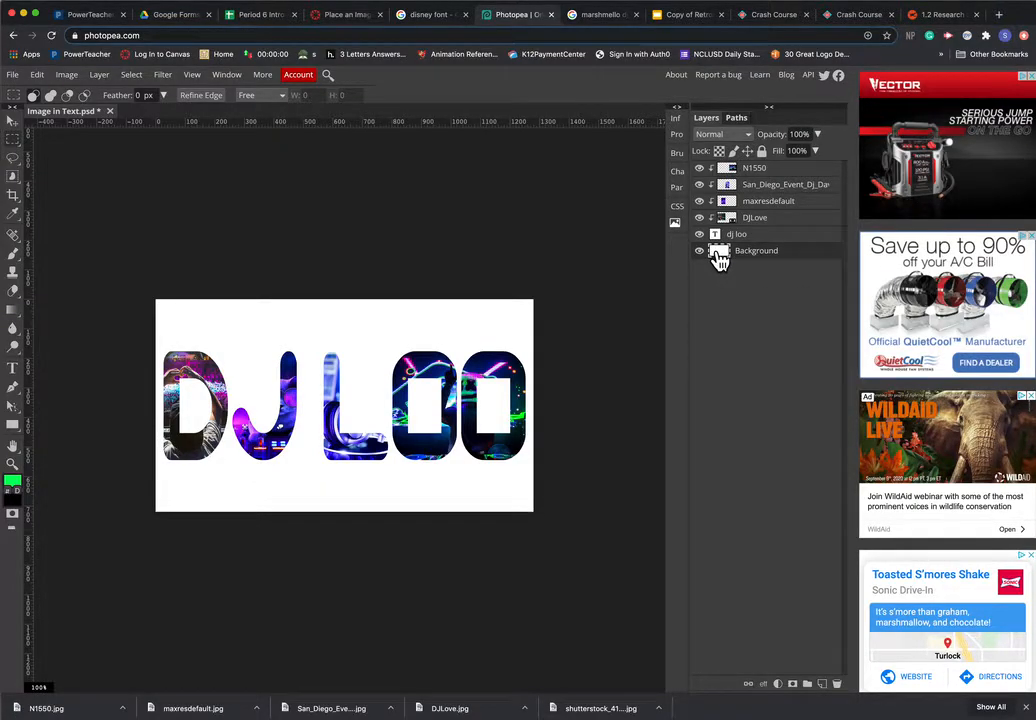
click(10, 490)
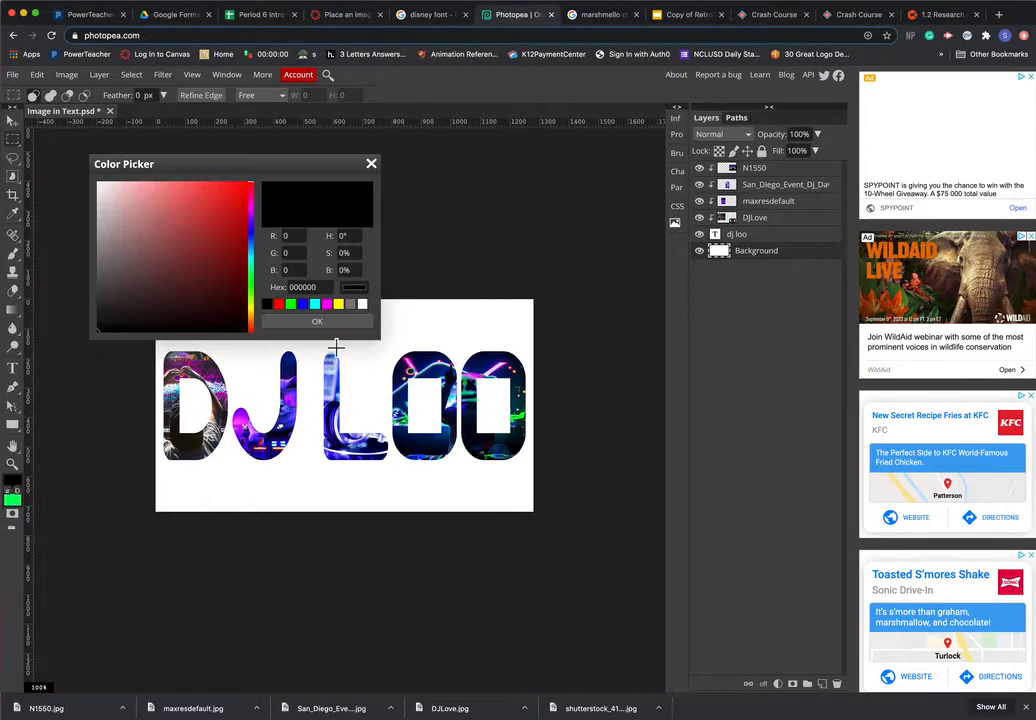
click(367, 162)
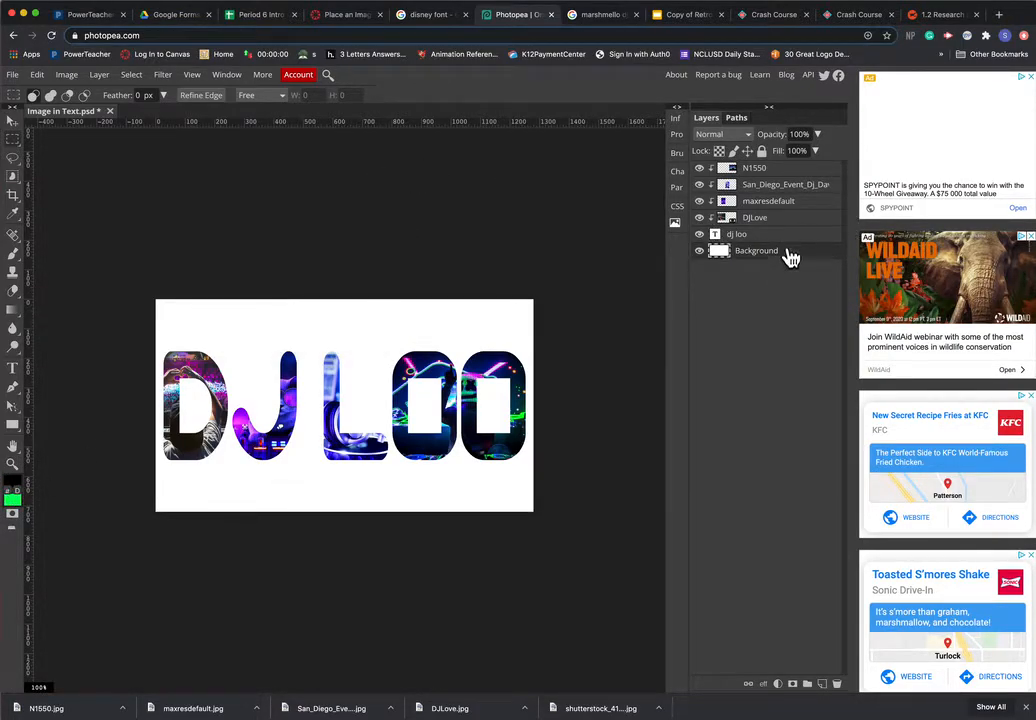
click(761, 151)
right_click(16, 316)
click(93, 318)
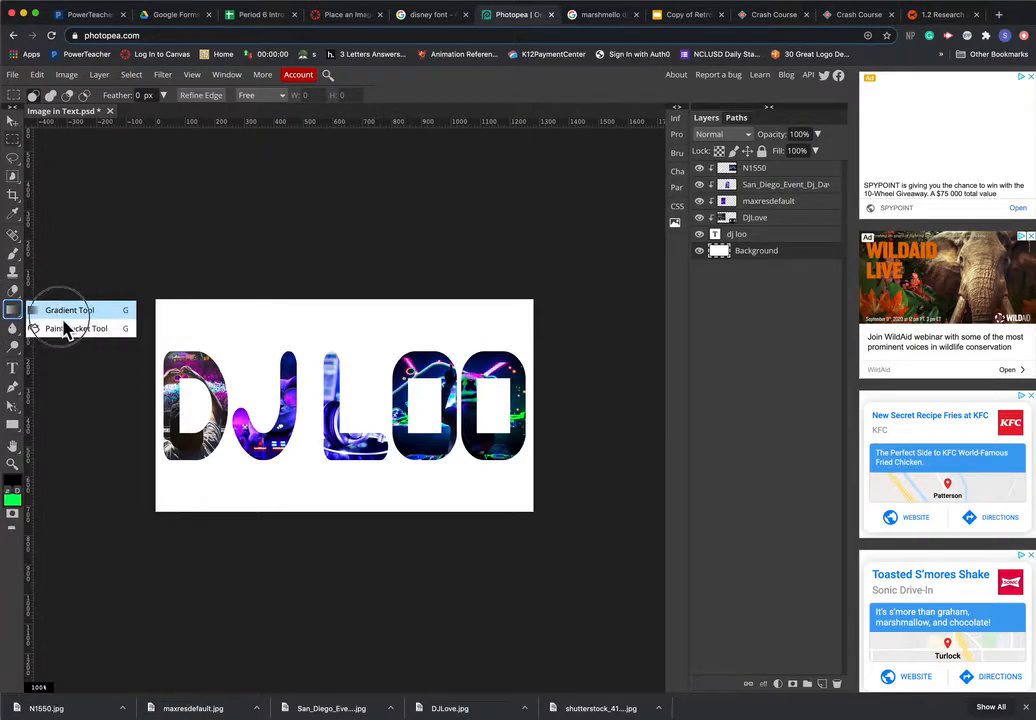
click(93, 337)
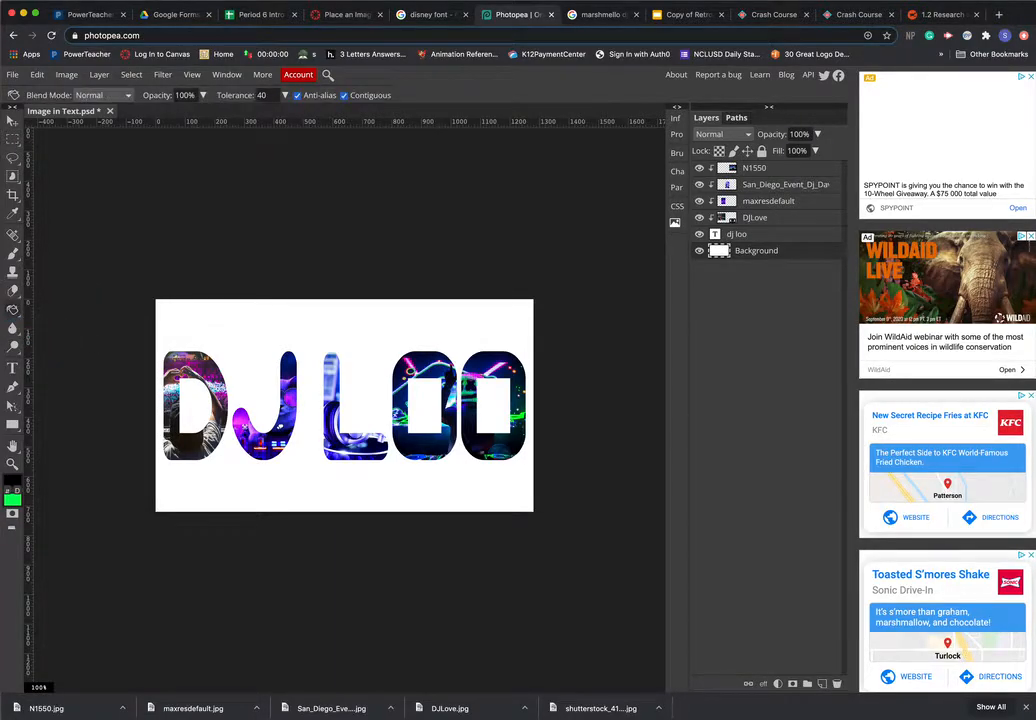
click(267, 342)
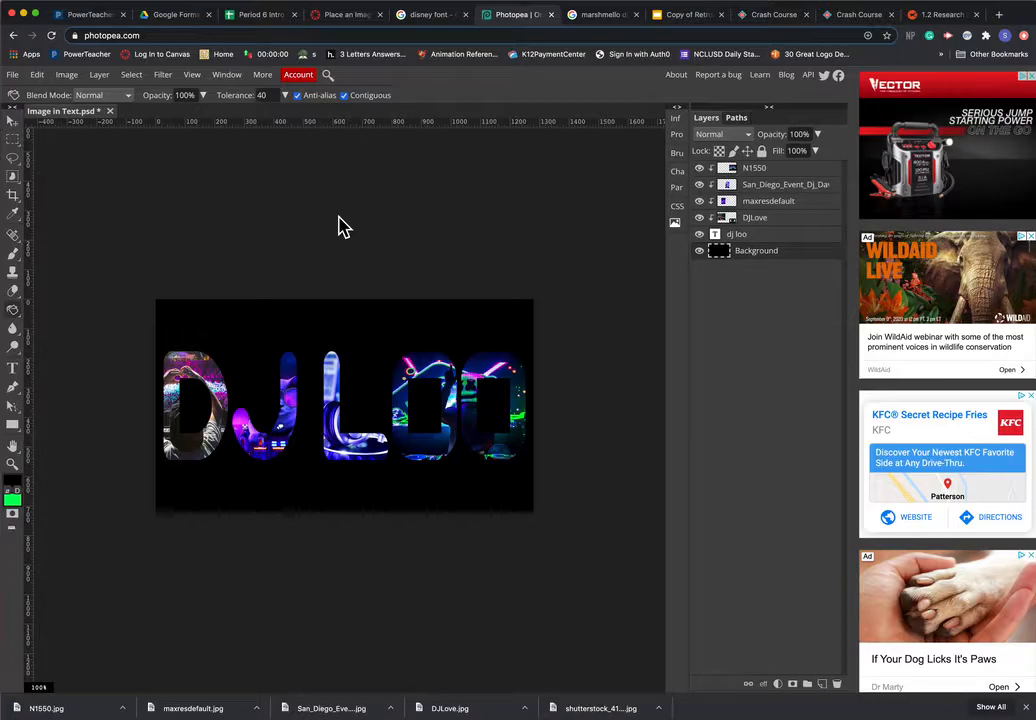
Step: Switch to Google Images, search for "dj backgrounds", and open the "Cool HD Music Wallpaper" equalizer picture
click(610, 18)
scroll(432, 166, up, 3)
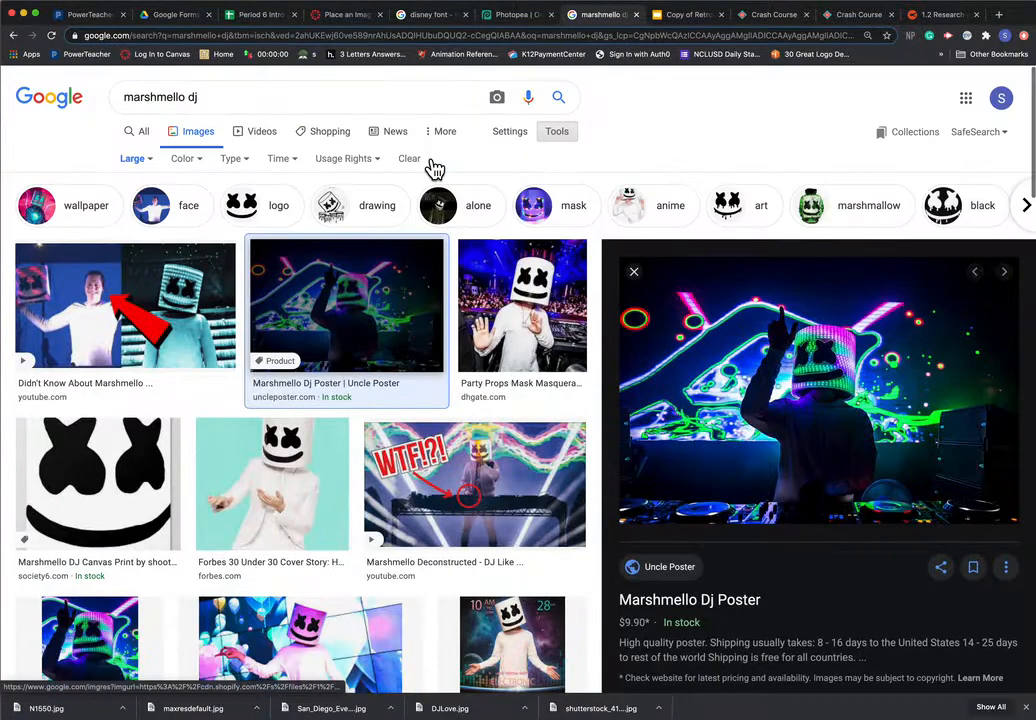
triple_click(140, 100)
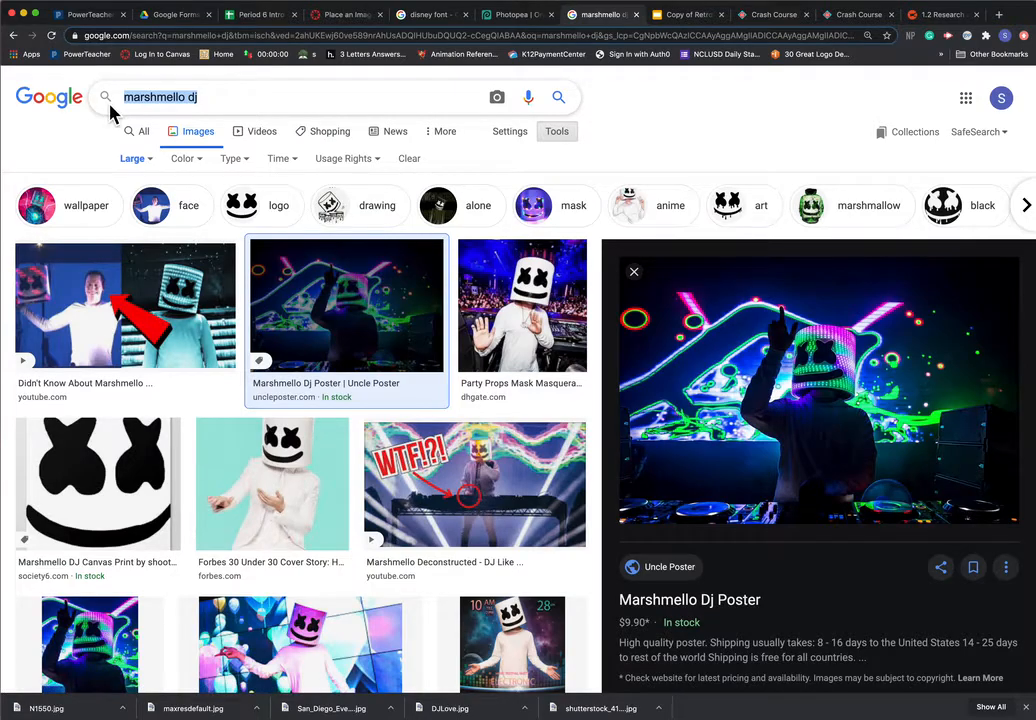
text(dj backgrounds)
key(Return)
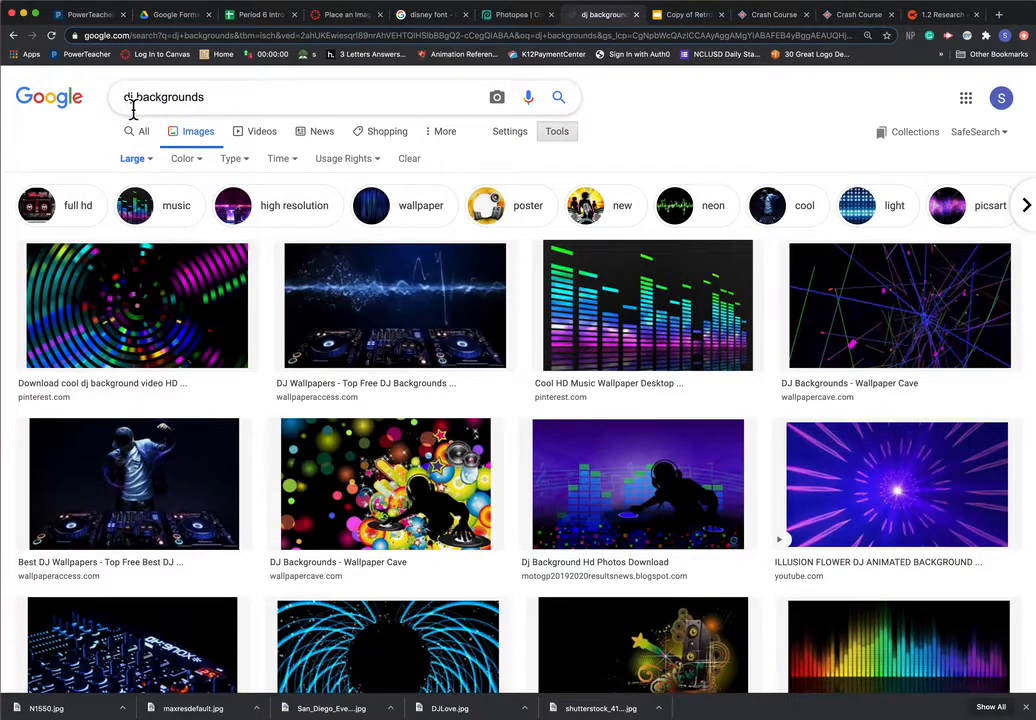
scroll(518, 291, down, 5)
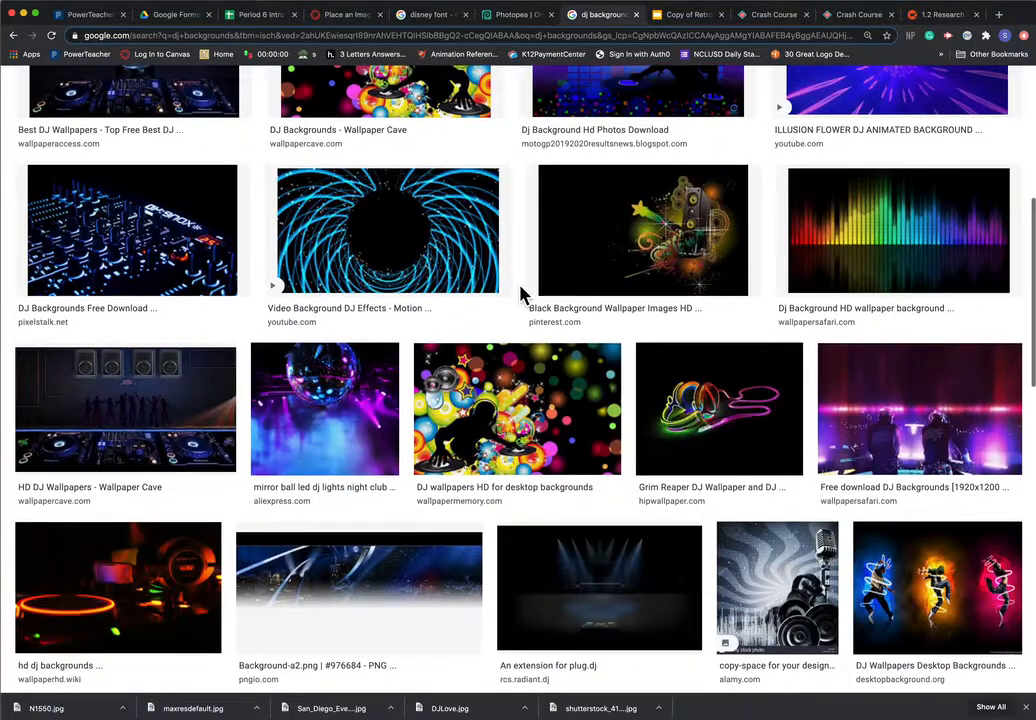
scroll(521, 294, down, 2)
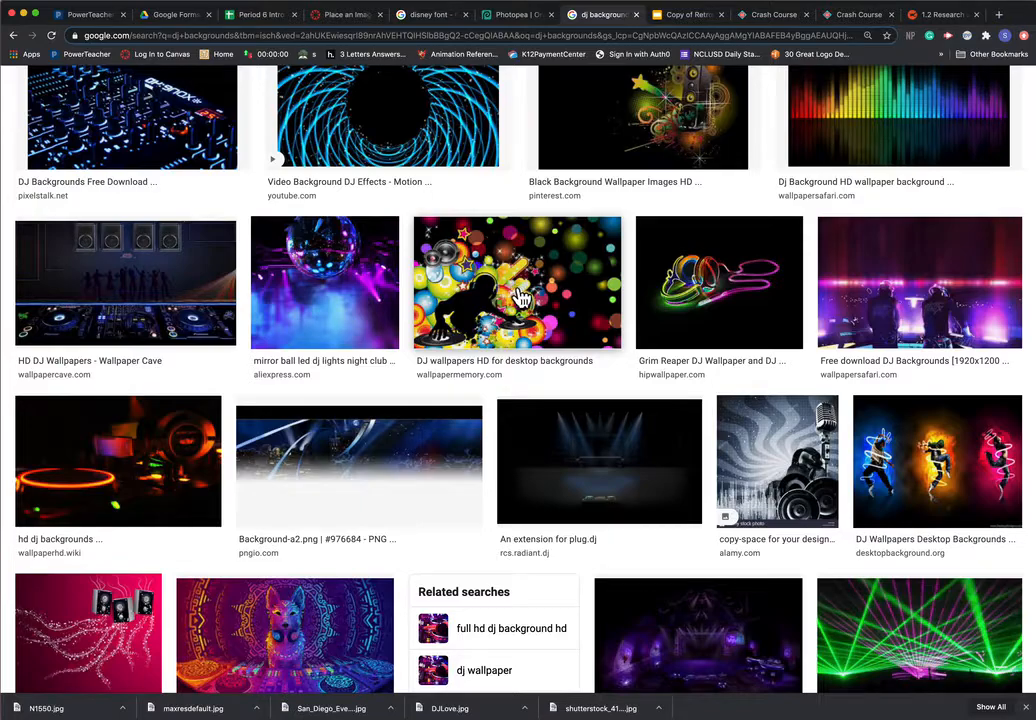
scroll(518, 294, up, 1)
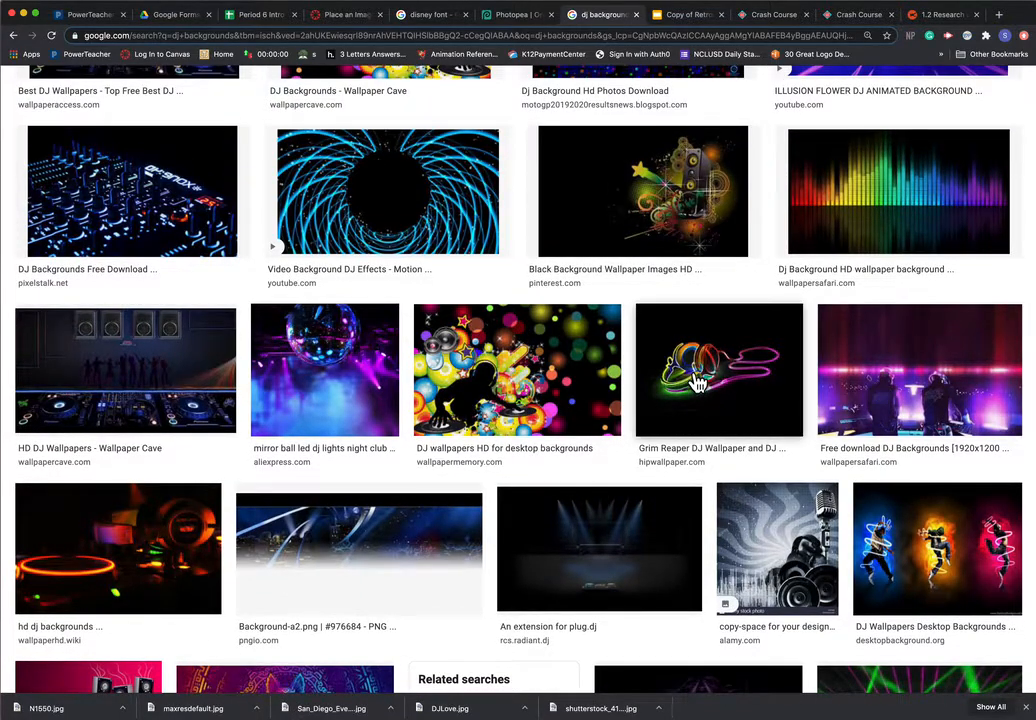
scroll(698, 388, up, 5)
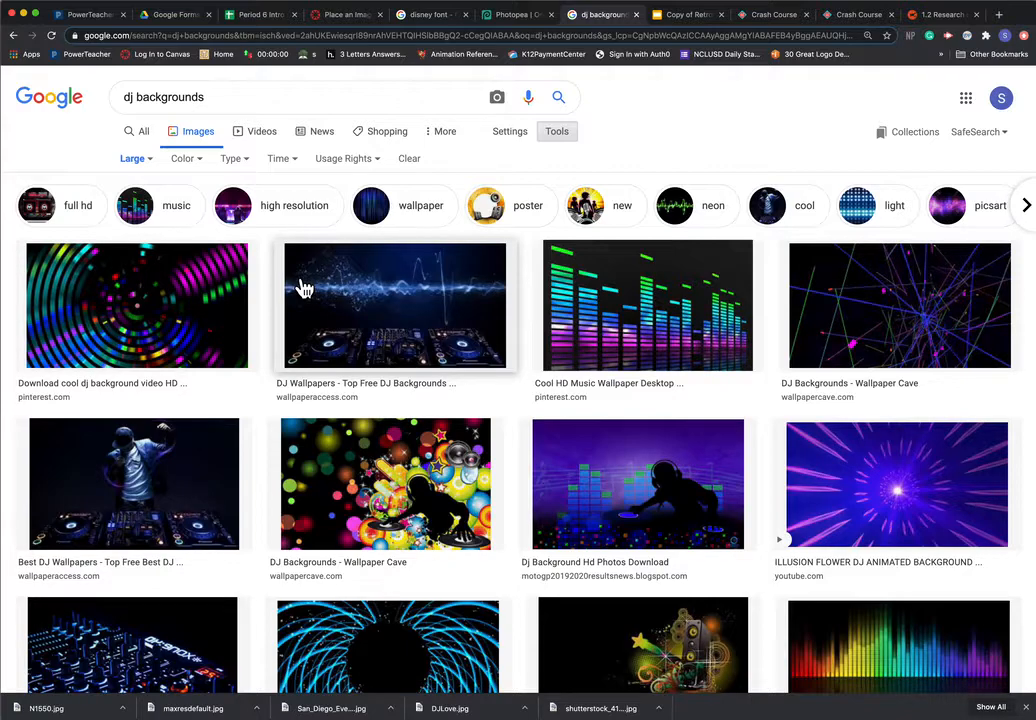
click(640, 292)
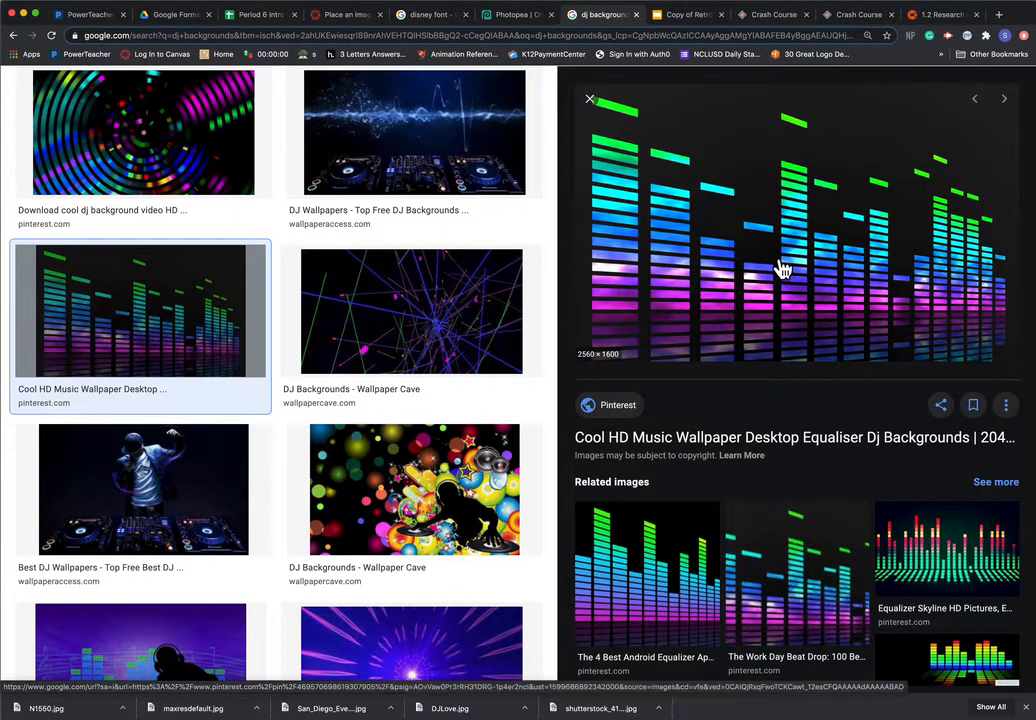
Step: Check the example on the assignment page and save the equalizer picture as a JPEG image in the Downloads folder
click(522, 18)
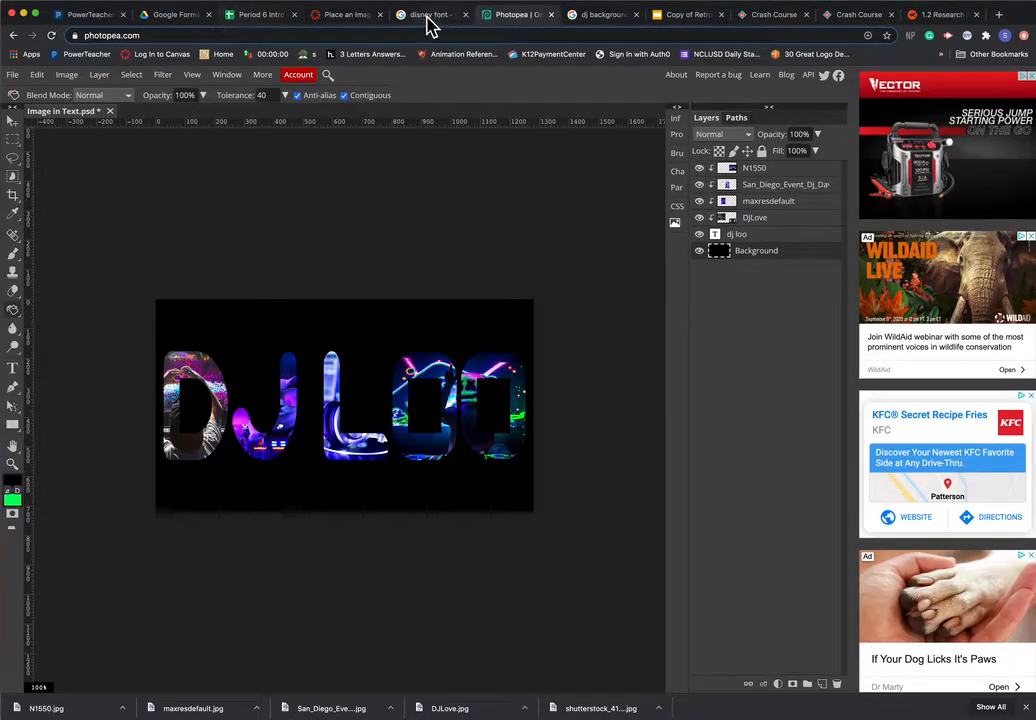
click(337, 18)
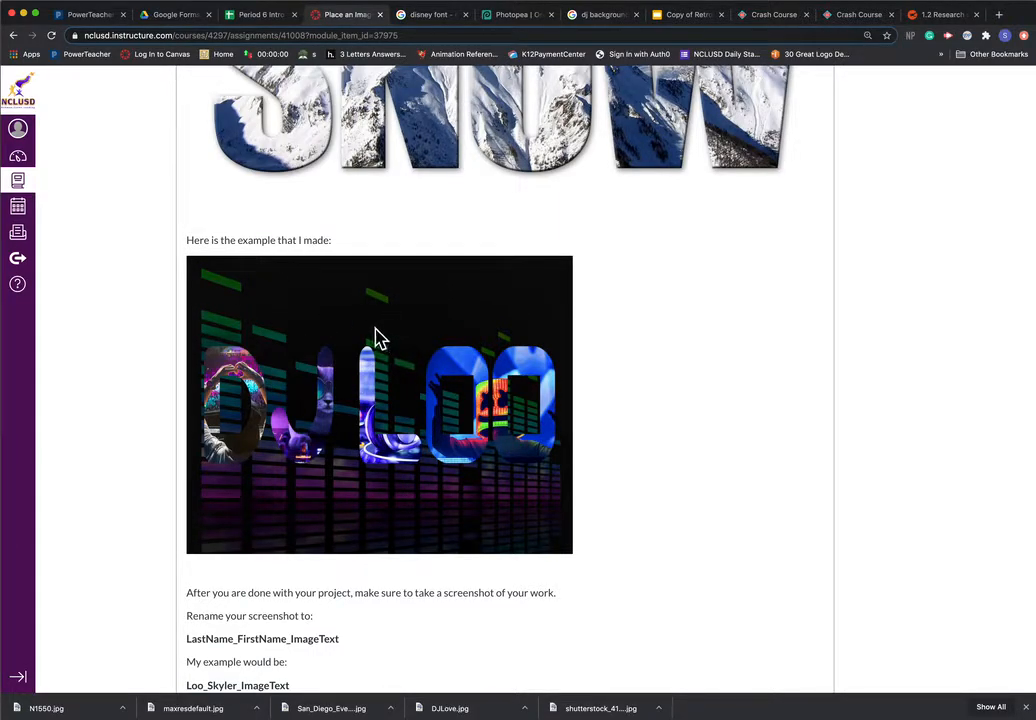
click(608, 16)
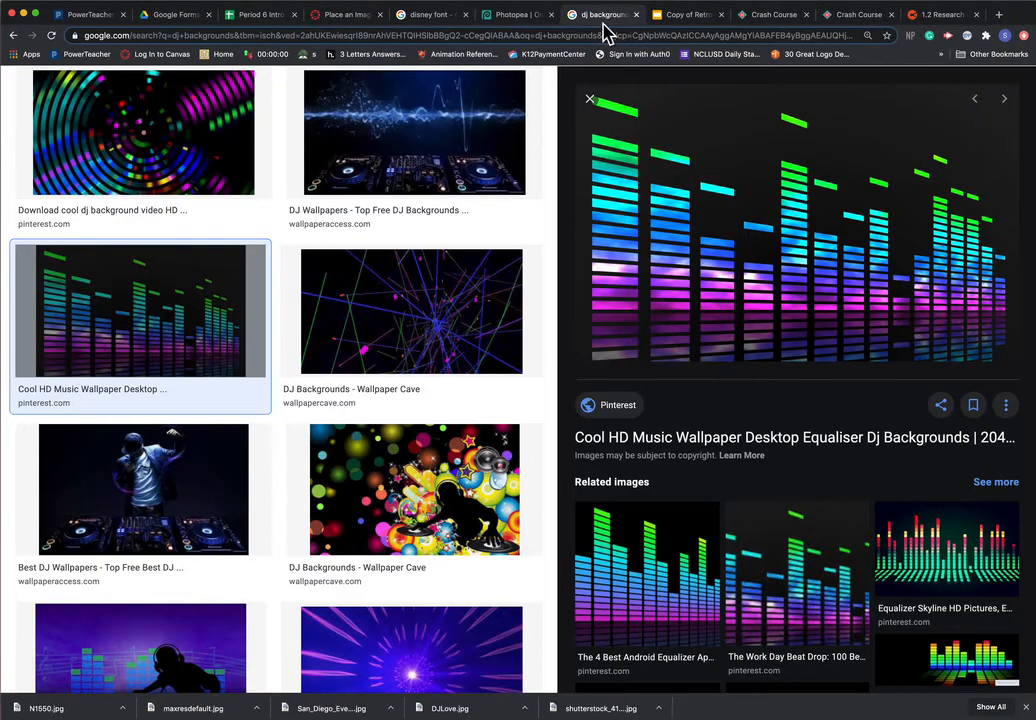
right_click(737, 223)
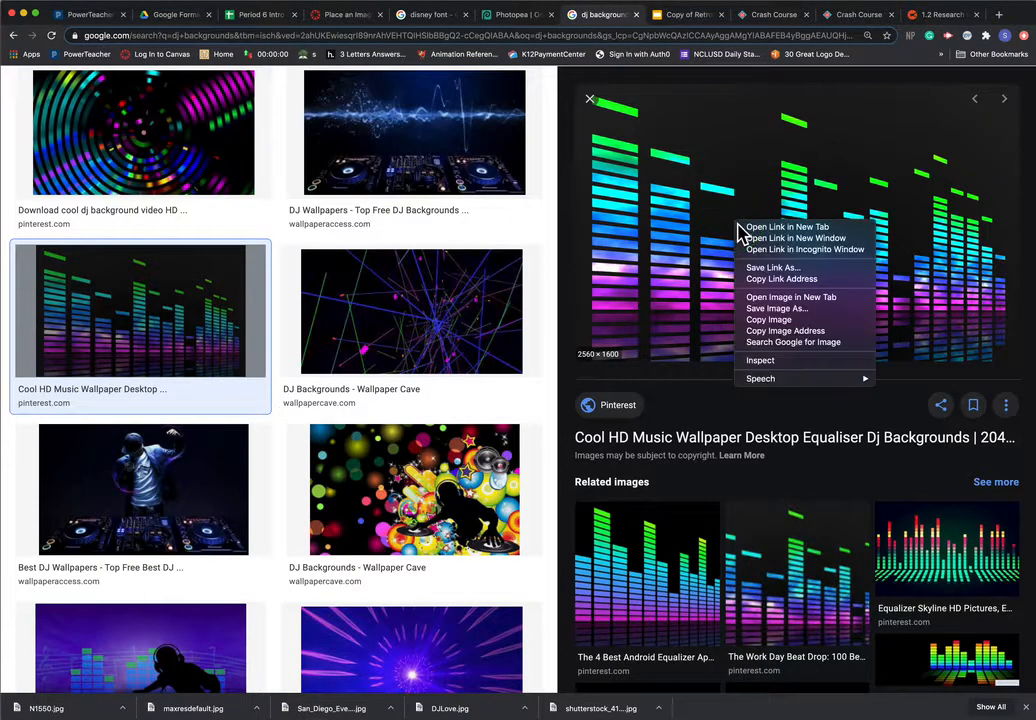
click(786, 309)
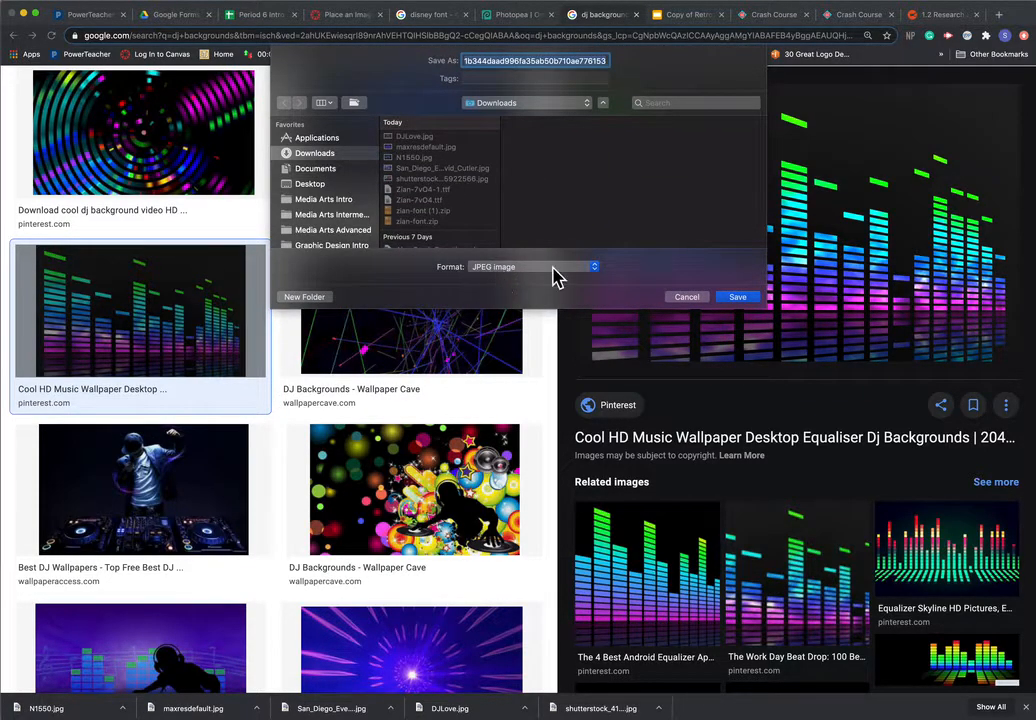
click(739, 298)
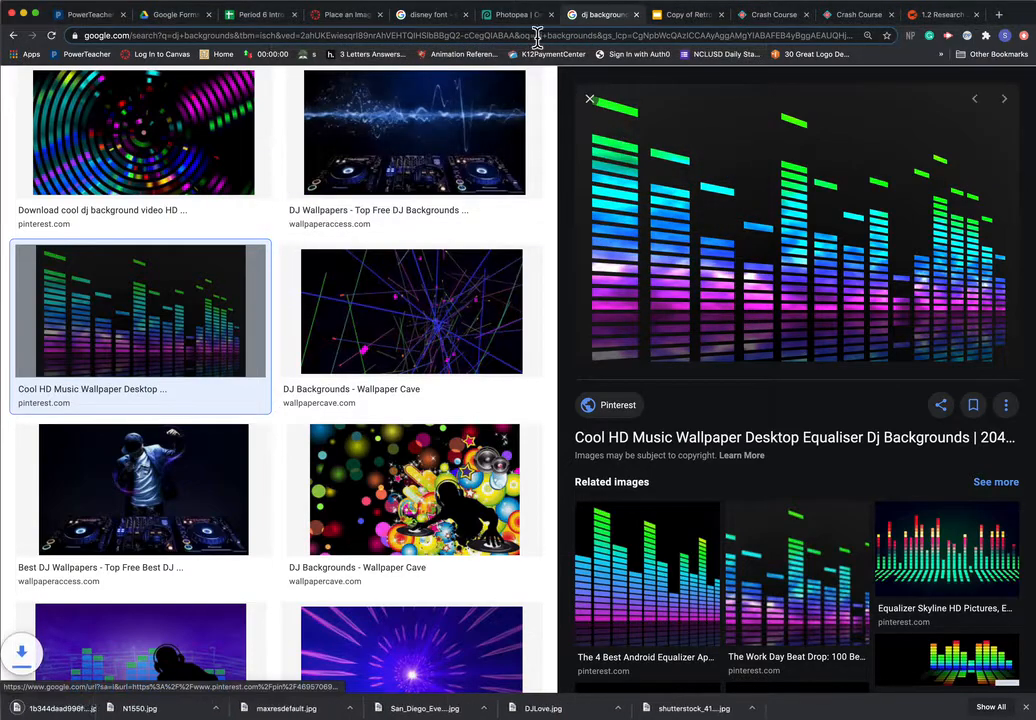
Step: Switch to Photopea, place the downloaded equalizer picture between the dj loo and Background layers, and align it with the canvas's left edge
click(520, 15)
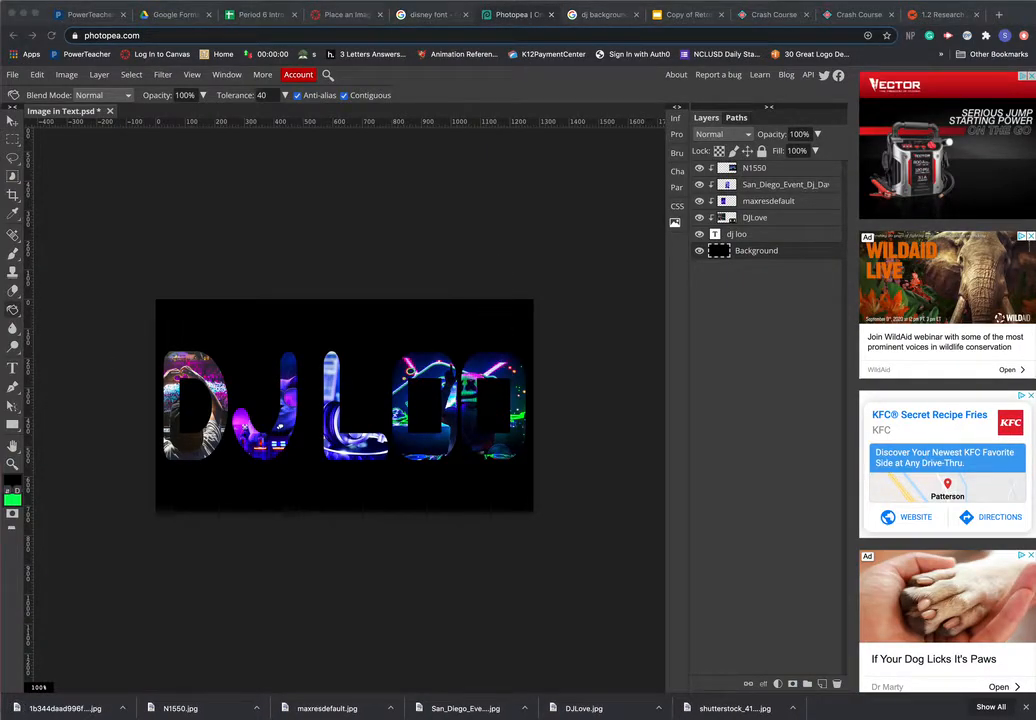
drag(274, 341, 332, 425)
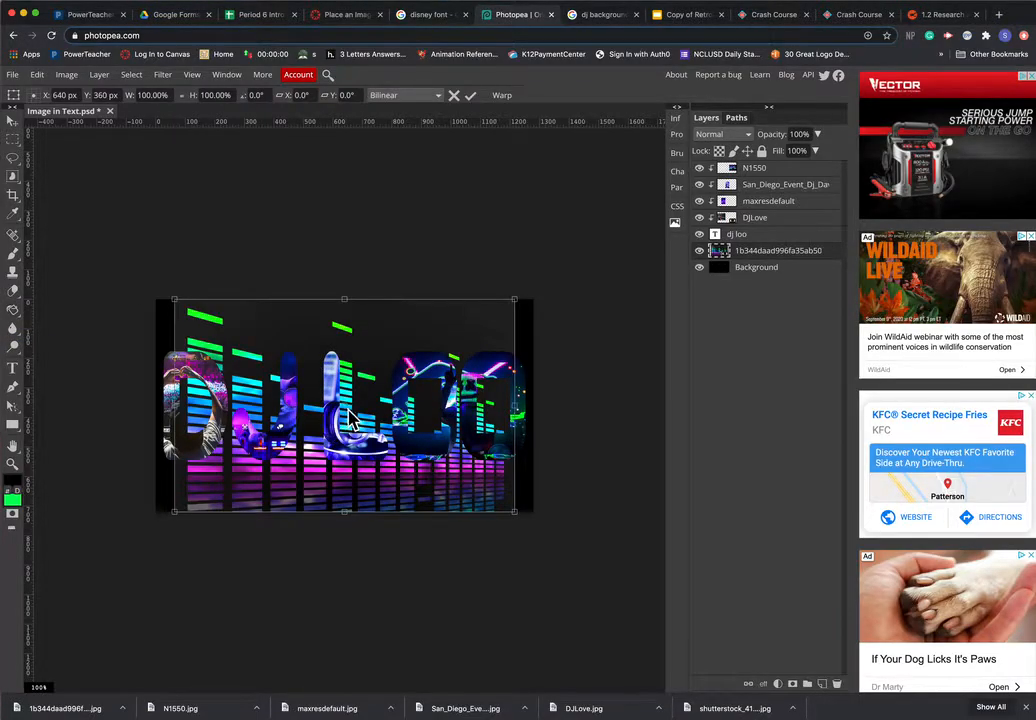
drag(382, 358, 373, 367)
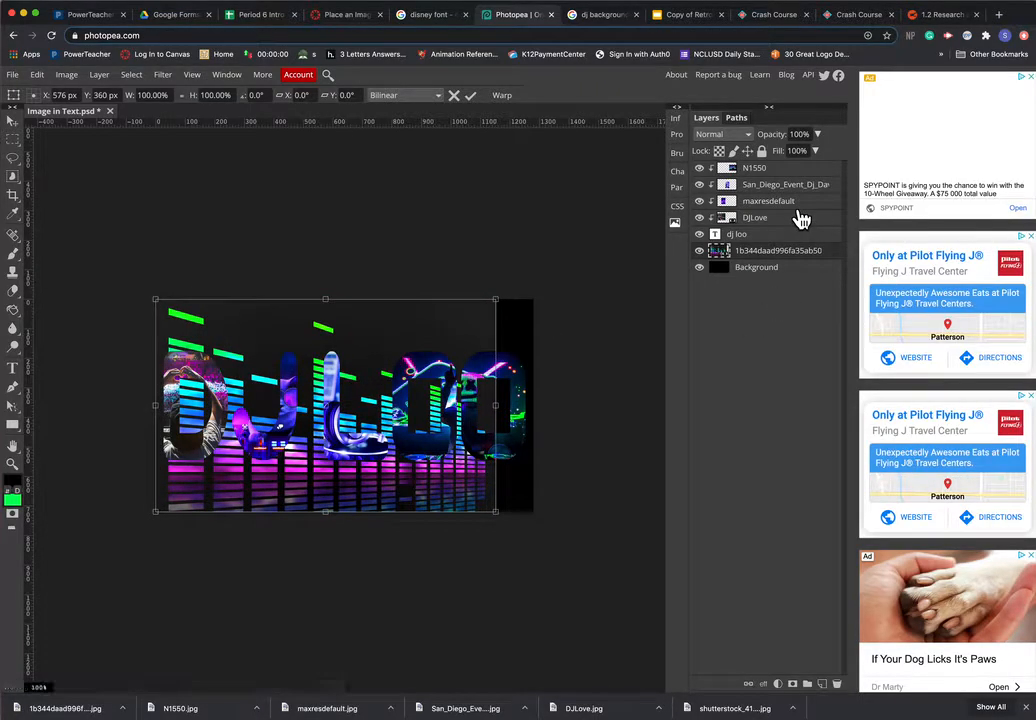
mouse_move(418, 362)
mouse_down()
mouse_move(440, 365)
mouse_move(428, 365)
mouse_up()
click(14, 123)
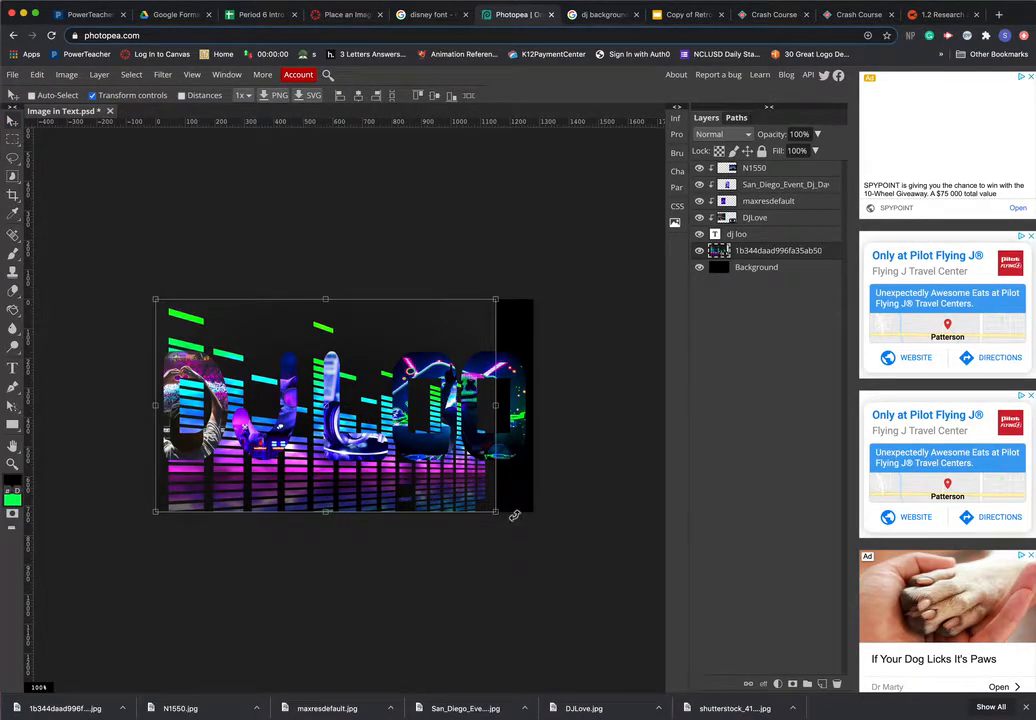
Step: Scale the equalizer picture proportionally to 111.11% to span the canvas width, and align its upper edge with the canvas
drag(501, 521, 538, 541)
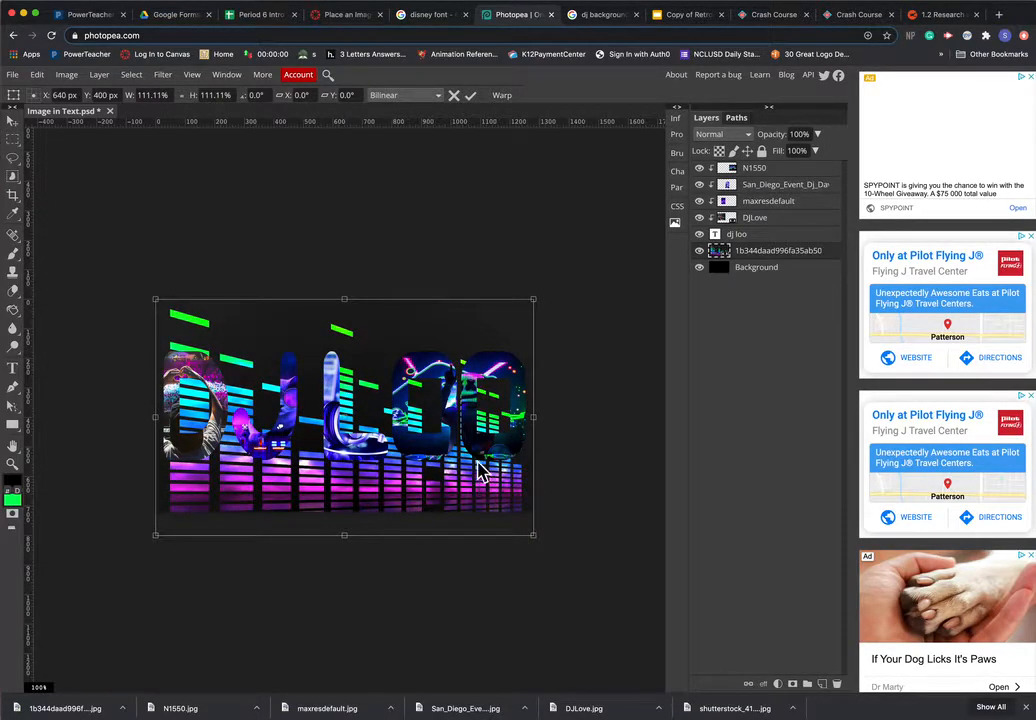
key(Return)
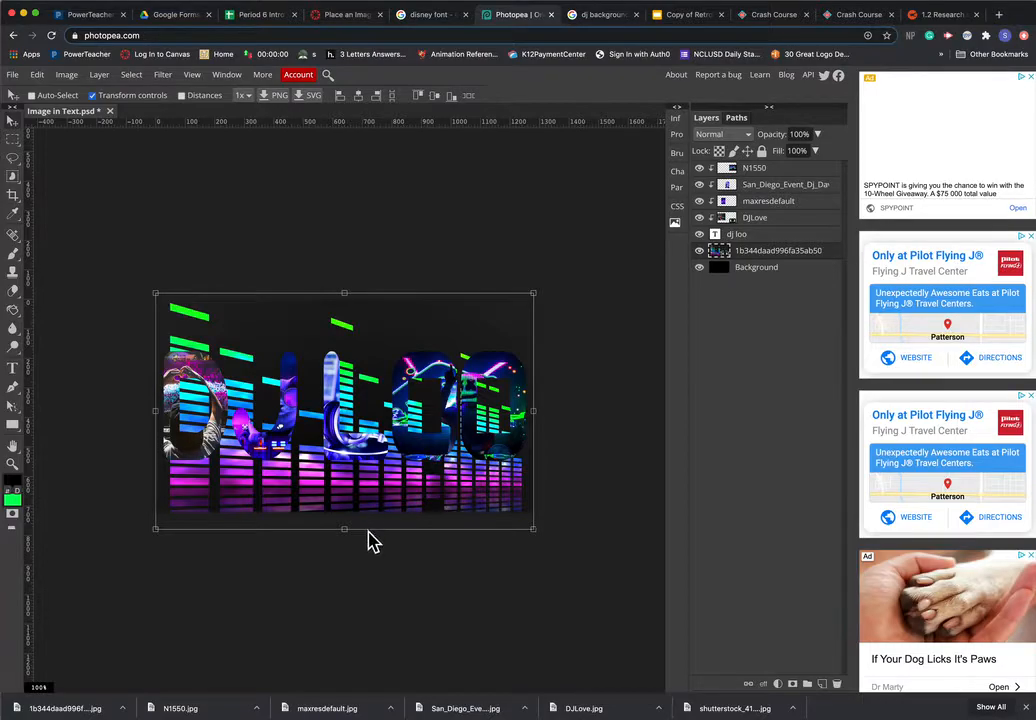
drag(404, 438, 404, 444)
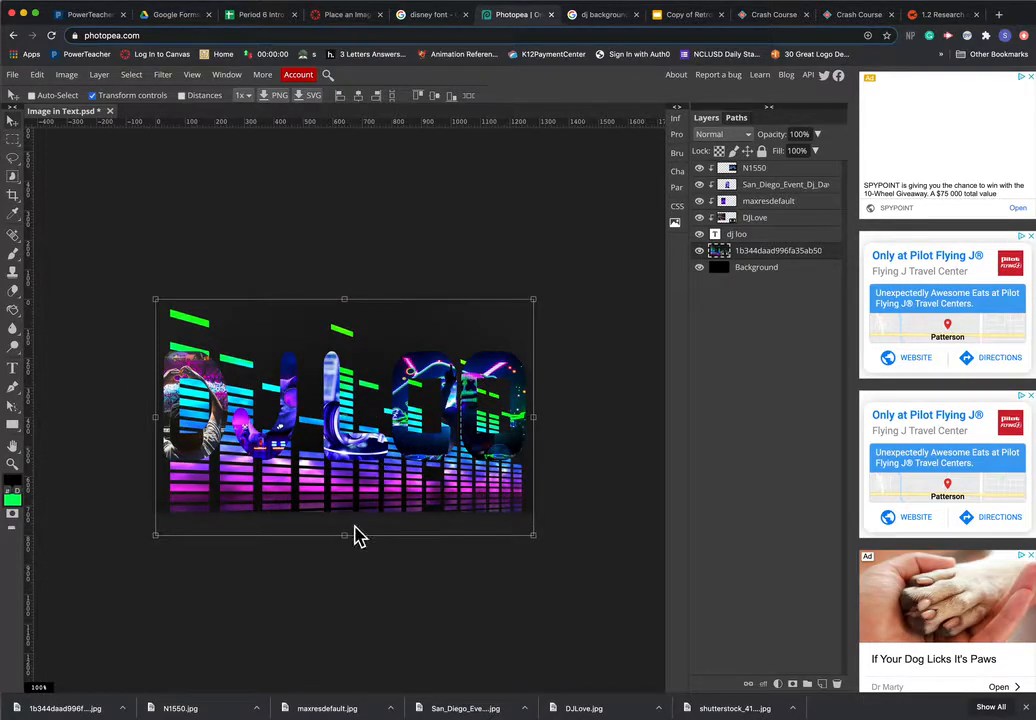
Step: Try to squash the equalizer picture vertically to 100% height so its lower edge meets the canvas edge
mouse_move(351, 545)
mouse_down()
mouse_move(348, 507)
mouse_move(346, 543)
mouse_move(347, 520)
mouse_up()
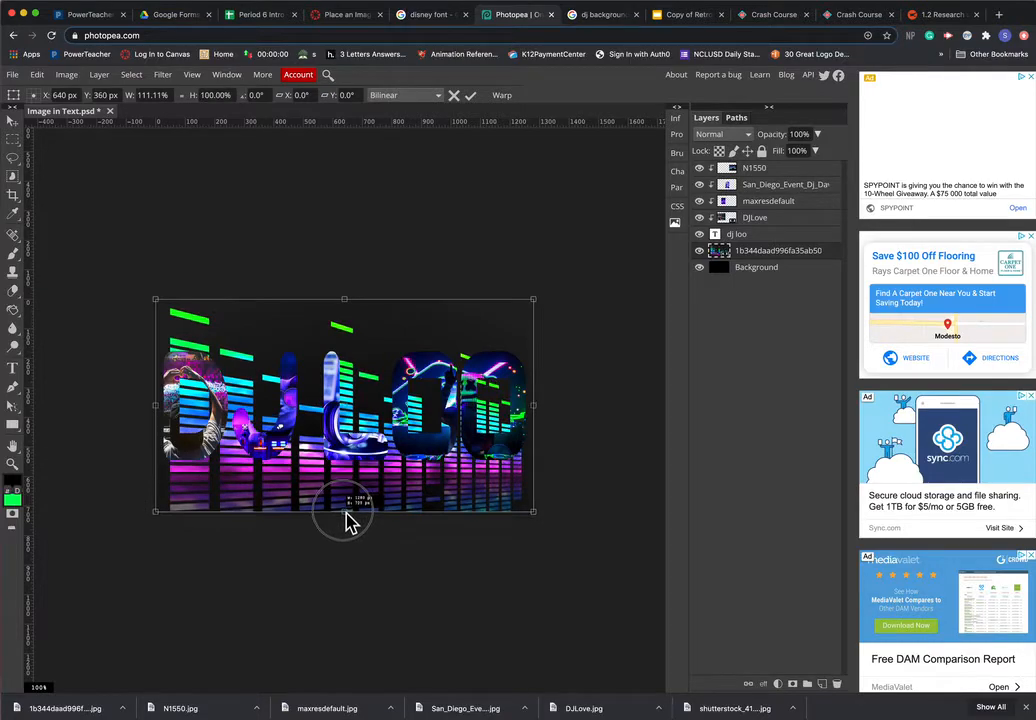
key(Return)
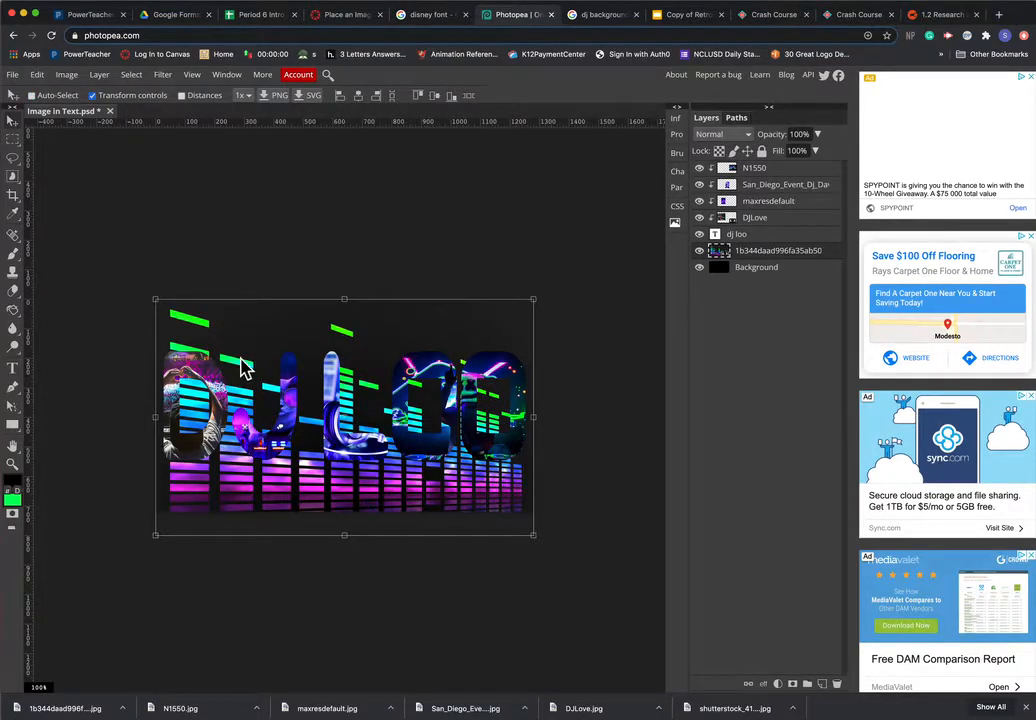
Step: Turn off the transform controls around the equalizer picture
click(94, 96)
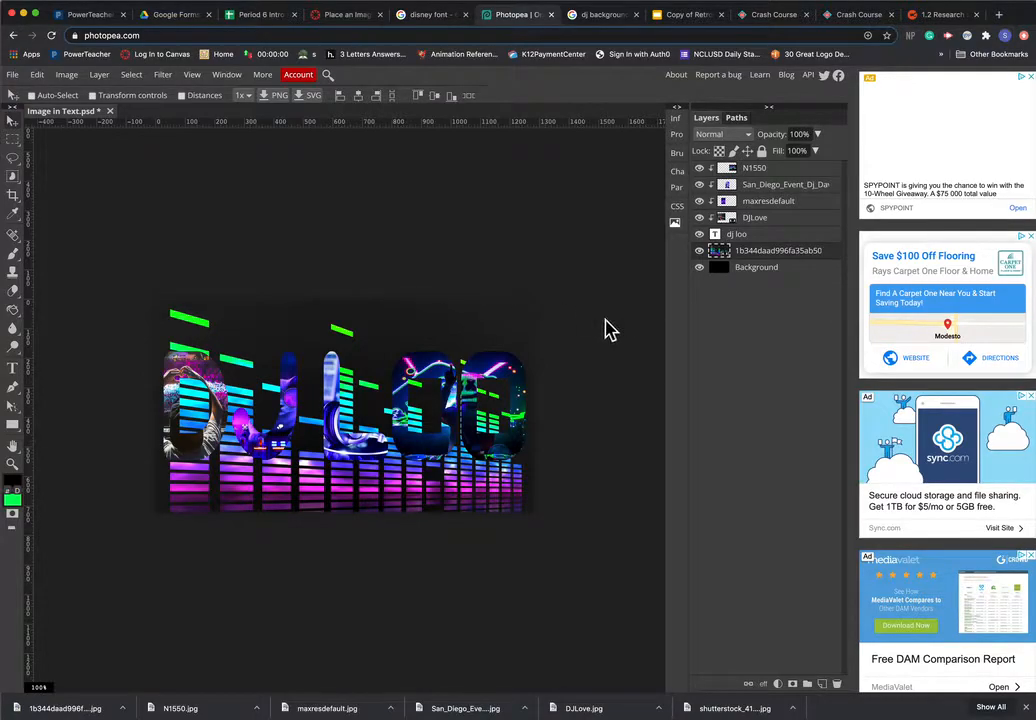
right_click(764, 259)
click(813, 417)
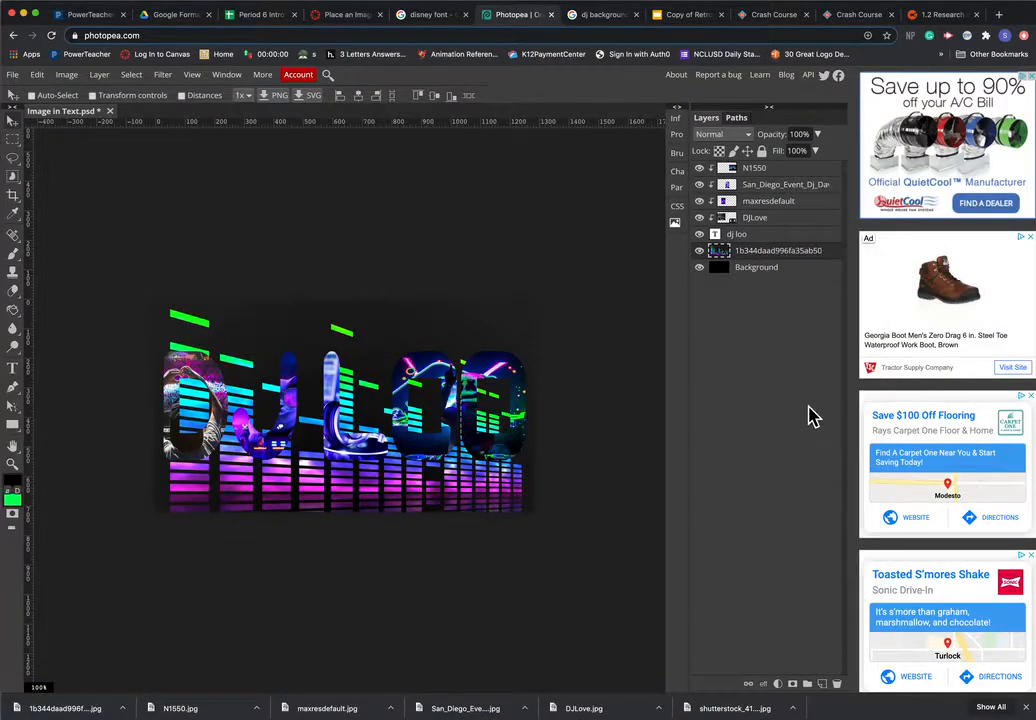
Step: Try the equalizer layer at 25% opacity over the black Background, and restore its opacity to 100%
click(762, 268)
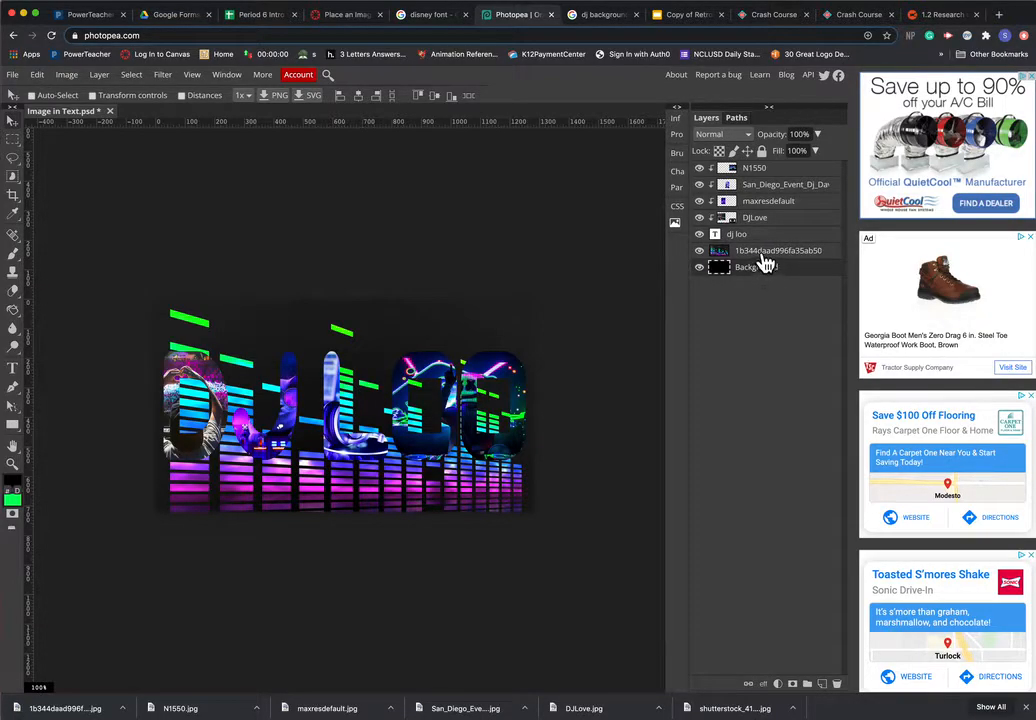
click(763, 255)
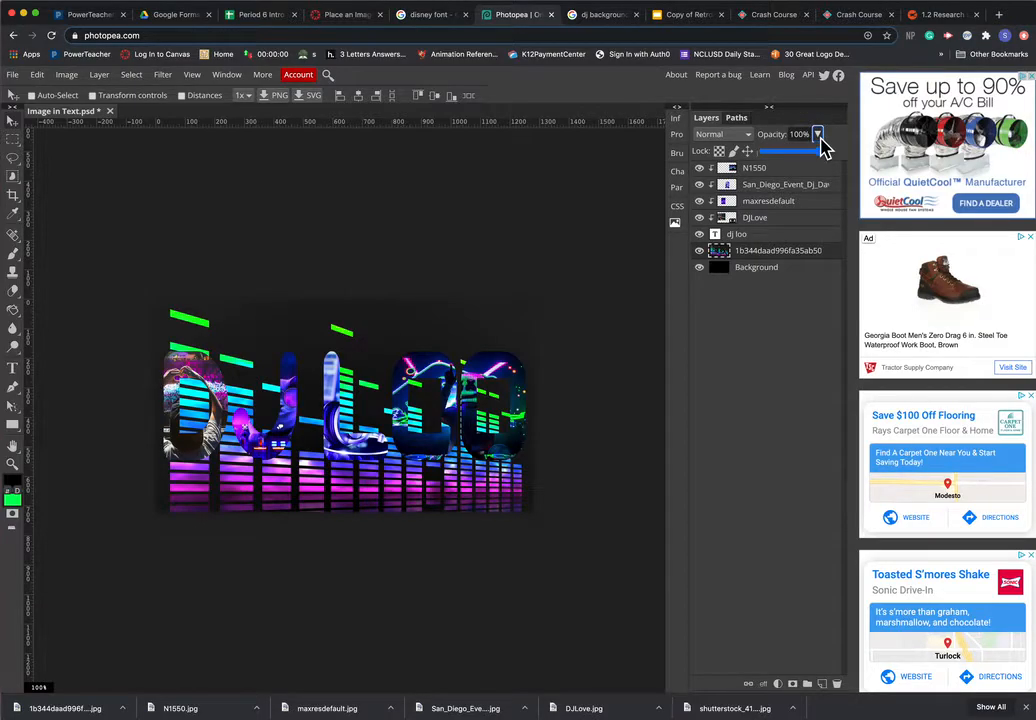
drag(823, 166, 784, 166)
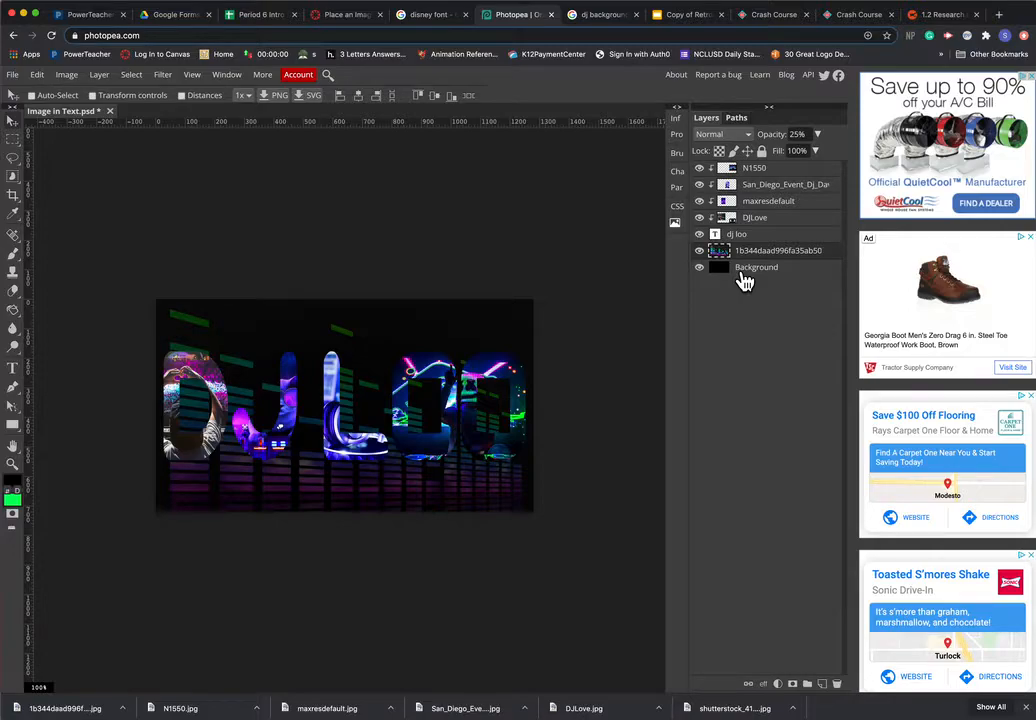
click(818, 145)
drag(816, 162, 837, 157)
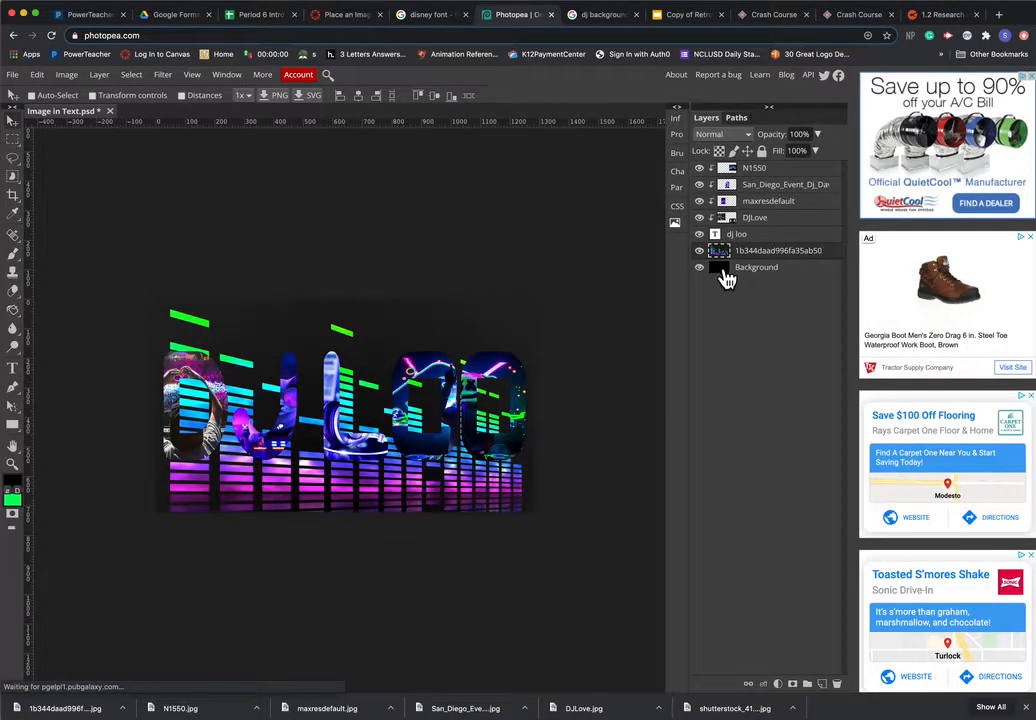
Step: Hide the Background layer and lower the equalizer layer's opacity to 37%
click(697, 269)
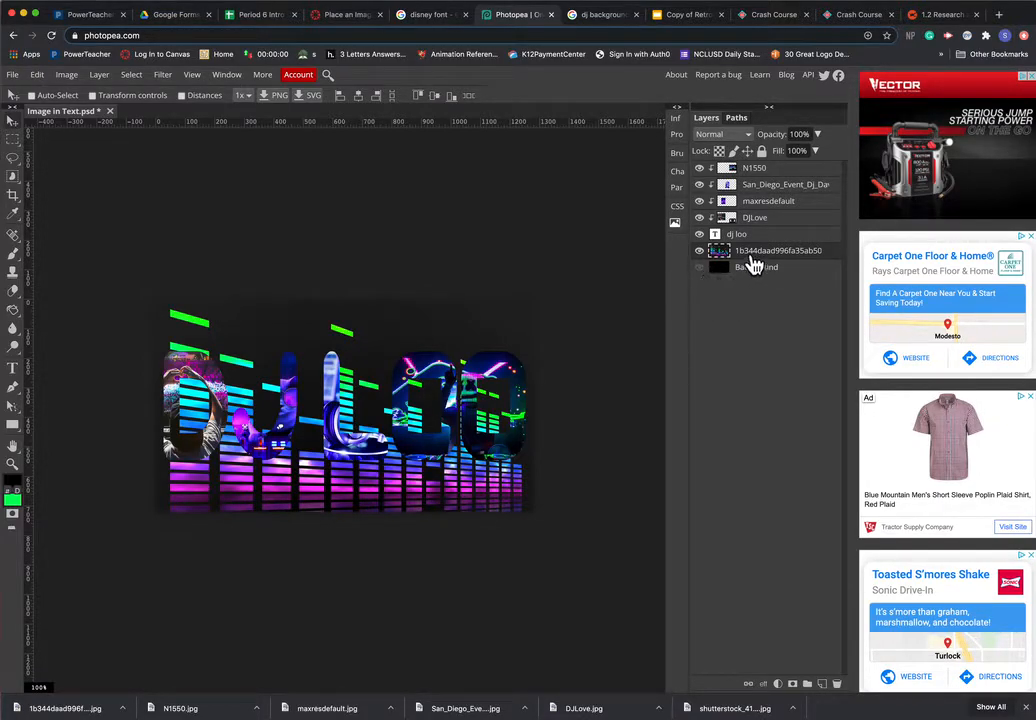
click(819, 137)
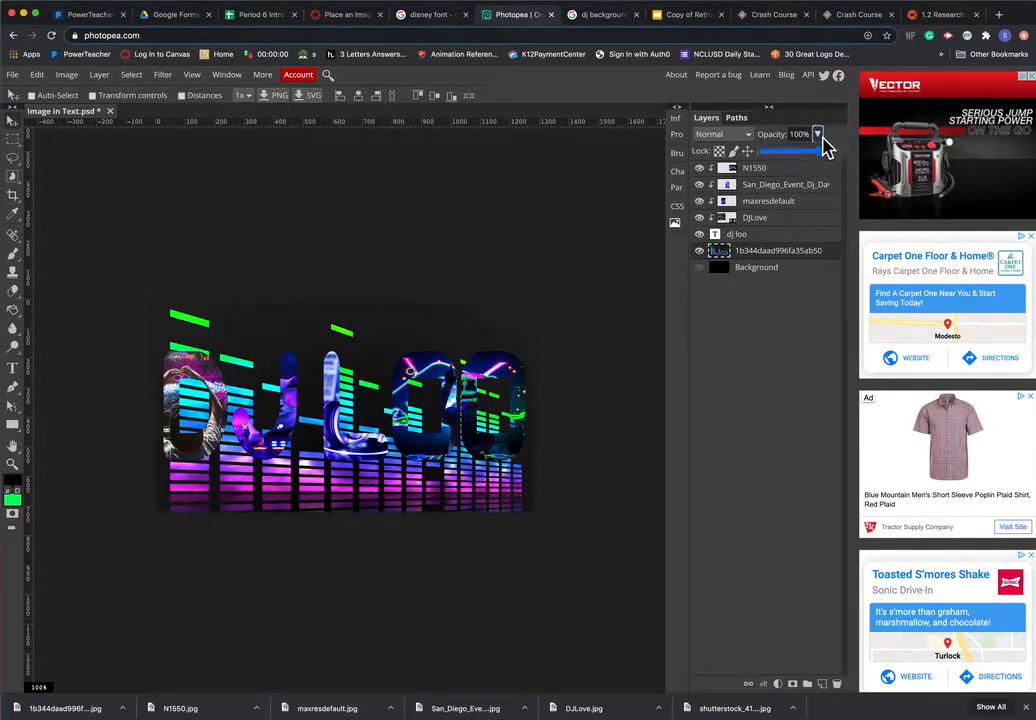
drag(821, 153, 787, 160)
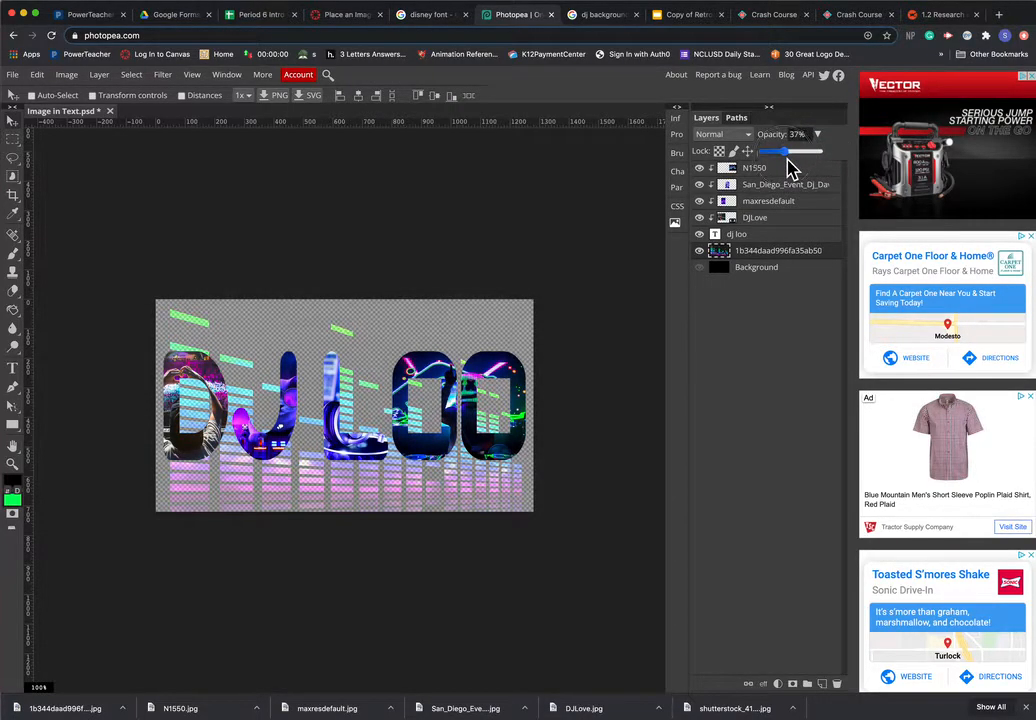
Step: Toggle the Background layer's visibility repeatedly to compare the faded equalizer over black and over transparency
click(700, 268)
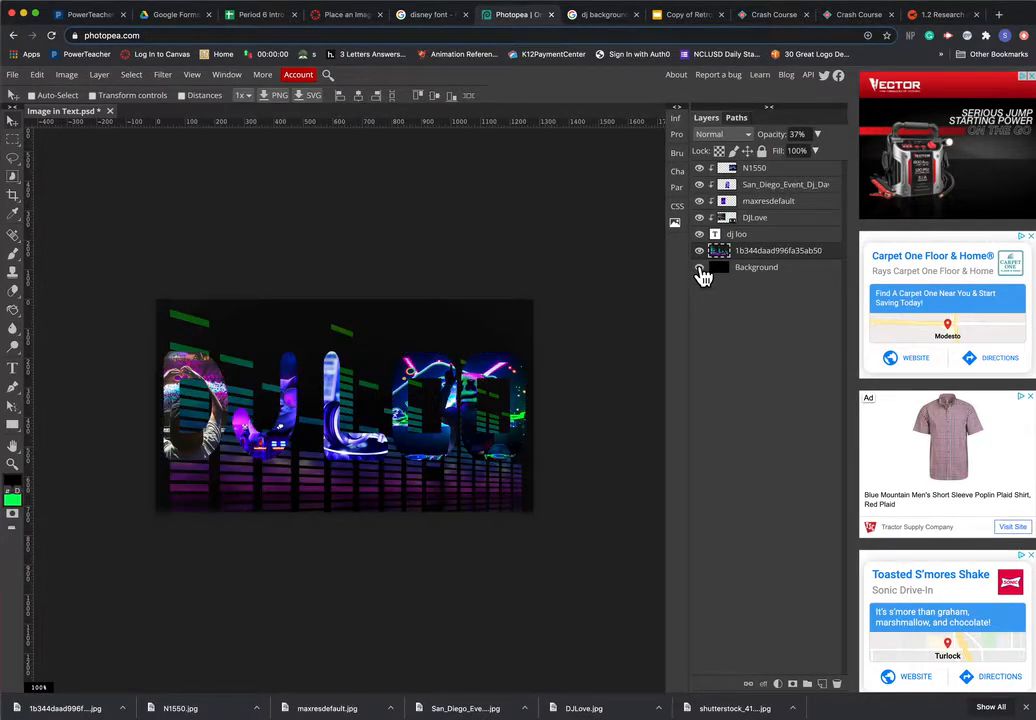
click(700, 268)
click(700, 268)
click(700, 268)
click(700, 268)
click(700, 268)
Step: Show the Background layer again and raise the equalizer layer's opacity back to 100%
click(818, 135)
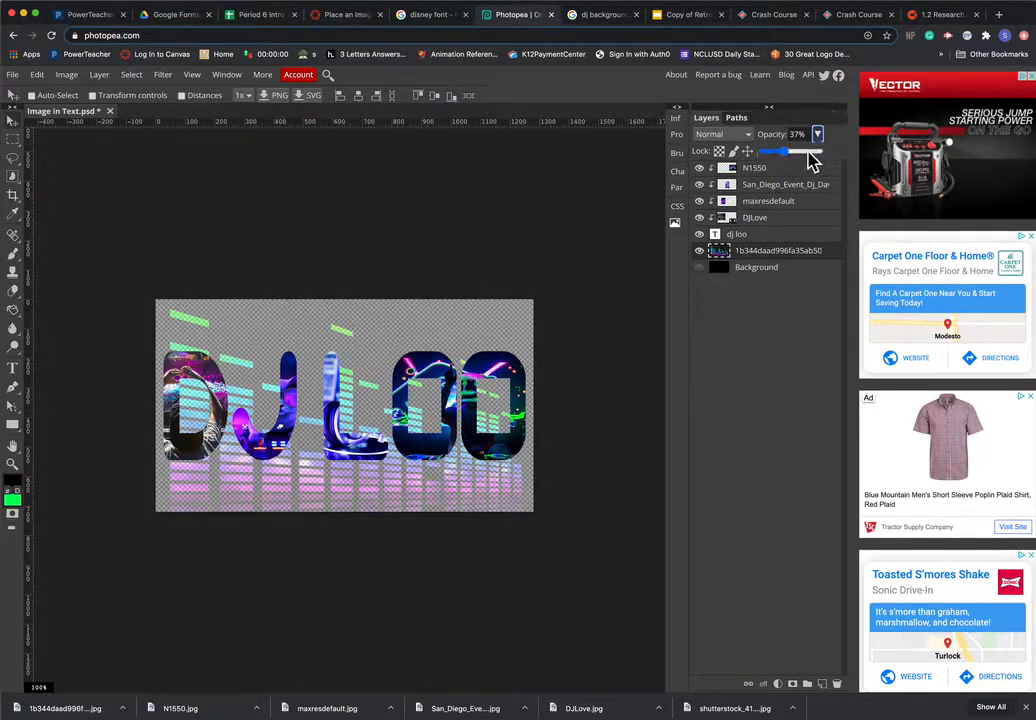
click(761, 251)
click(817, 135)
drag(802, 162, 828, 162)
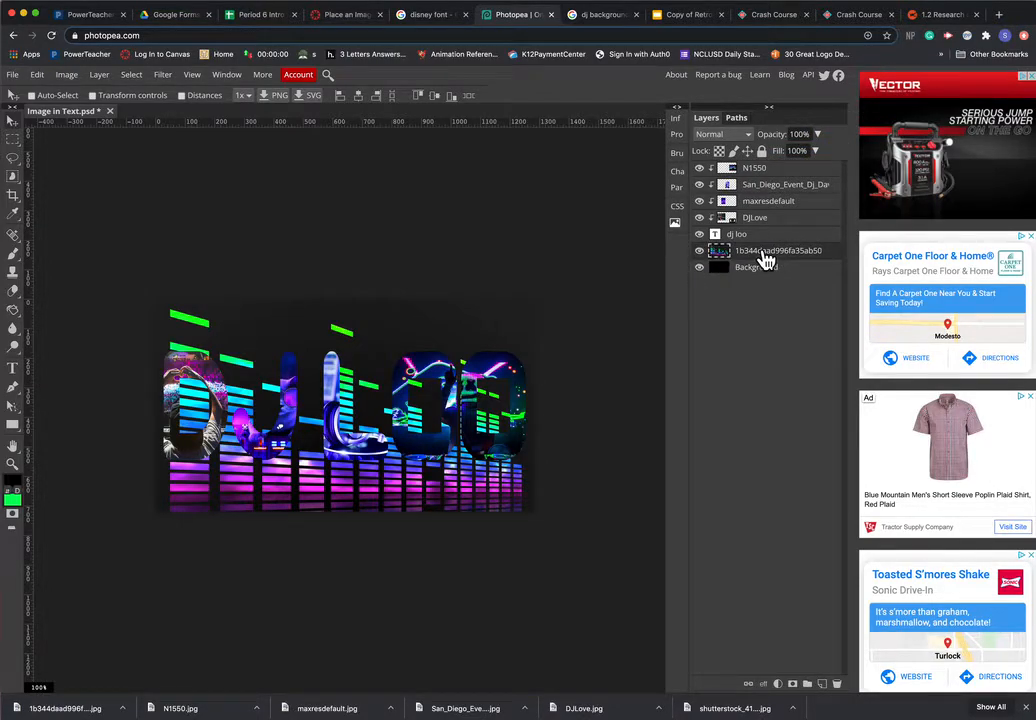
Step: Fade the equalizer layer over the black Background, trying 30% and 25% opacity before settling on 20%
click(817, 134)
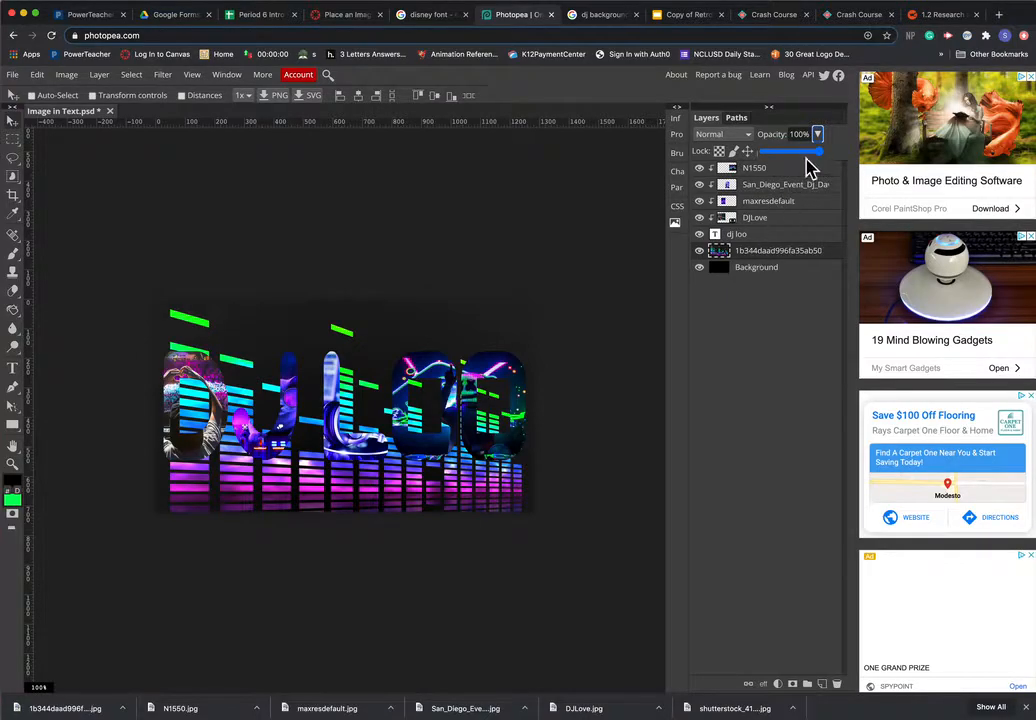
drag(820, 152, 778, 160)
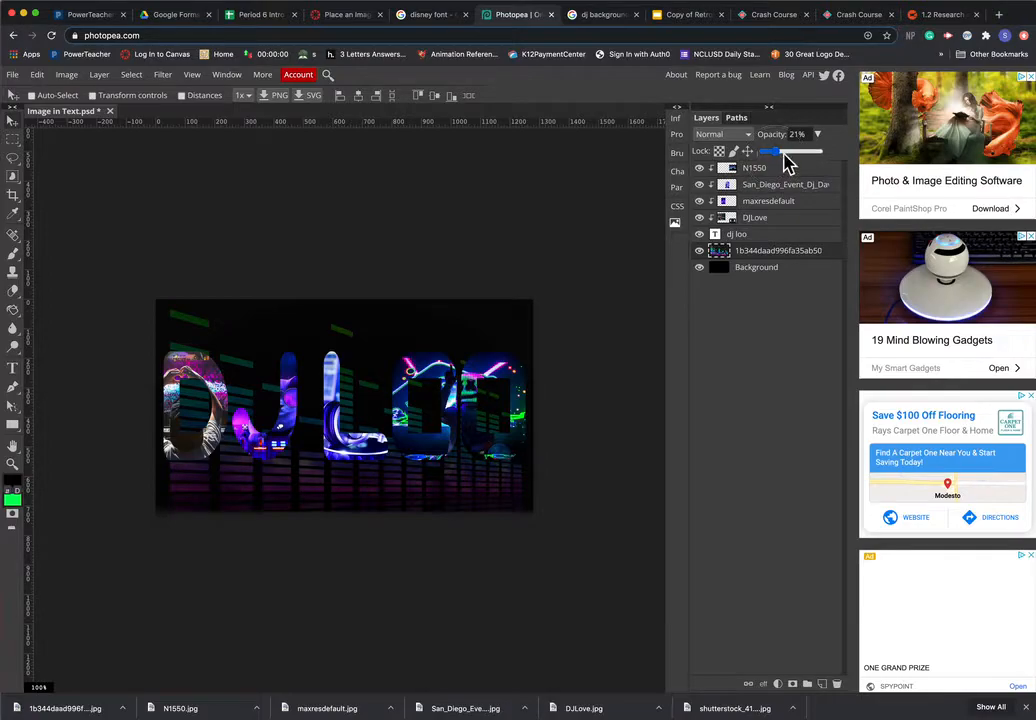
click(810, 137)
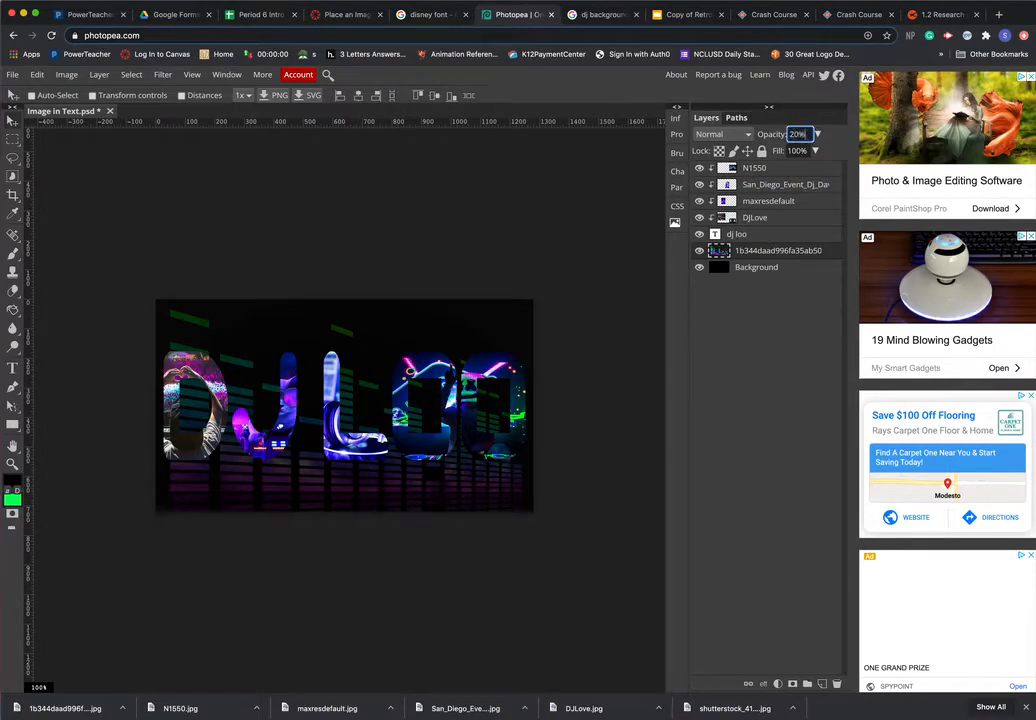
click(795, 140)
text(30)
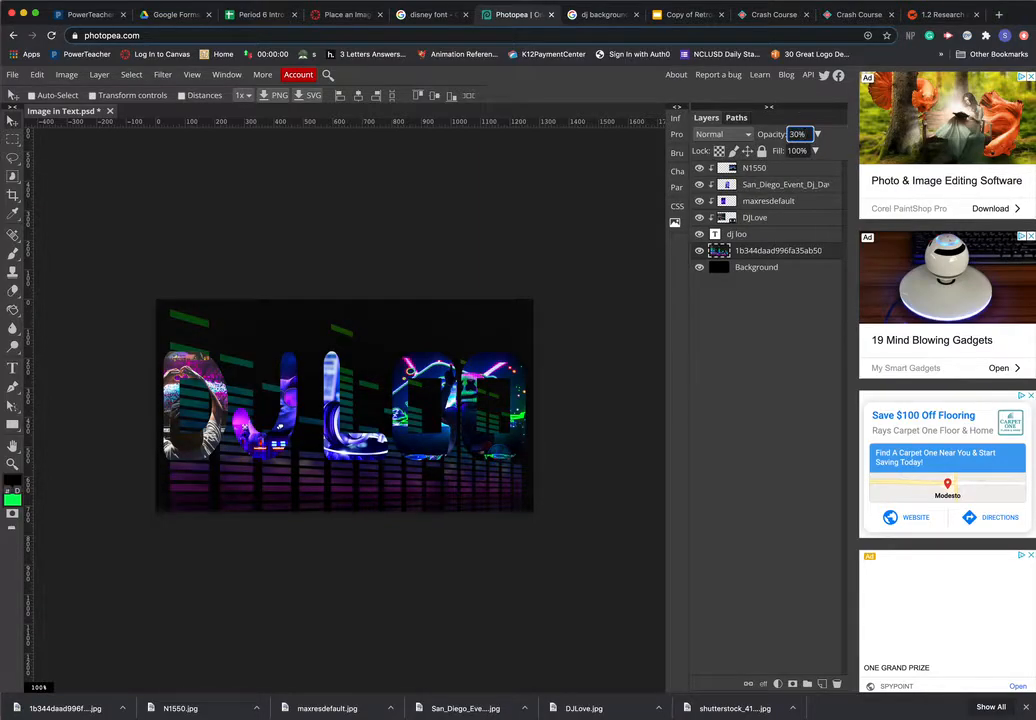
click(793, 139)
text(25)
click(794, 137)
text(20)
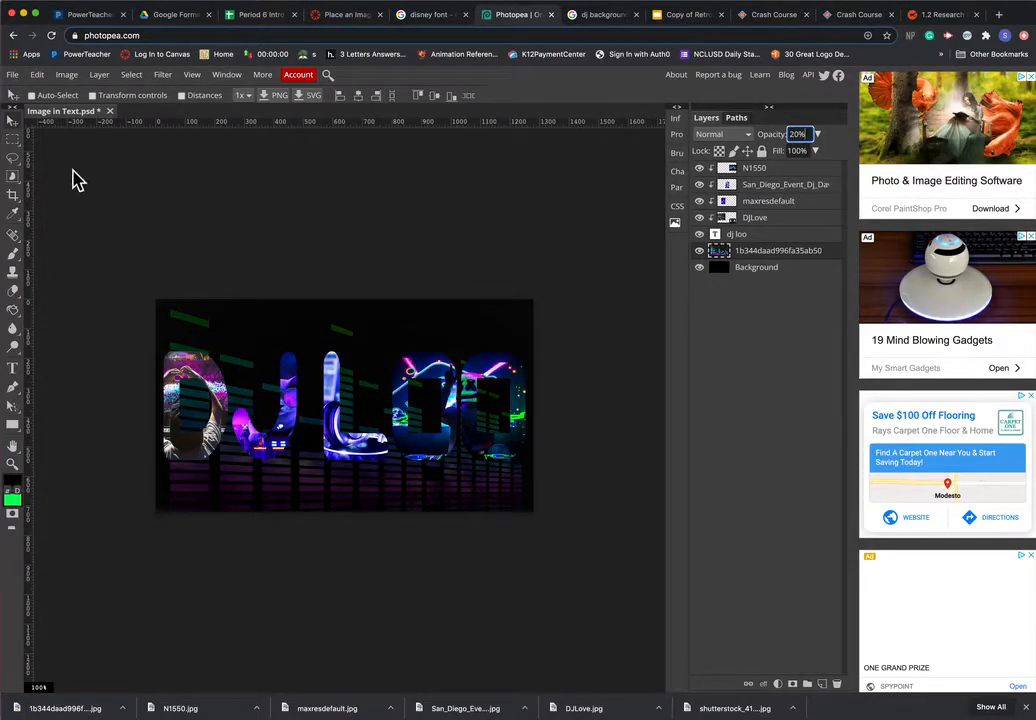
Step: Zoom in to 200% to inspect the letters against the faded equalizer, and return to 100%
click(12, 463)
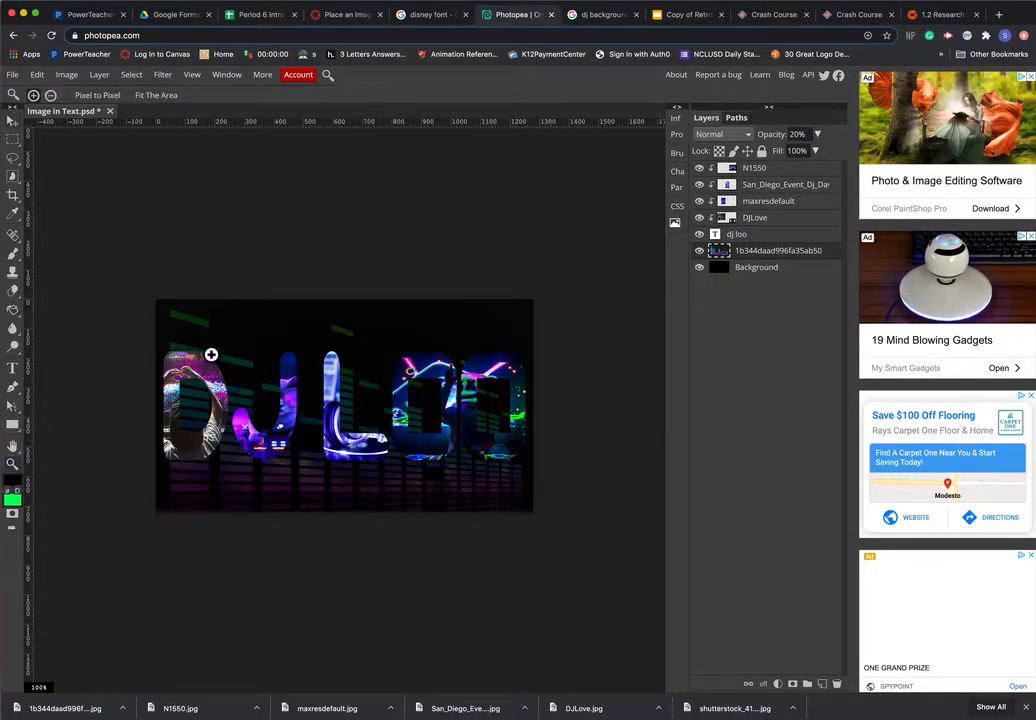
click(388, 343)
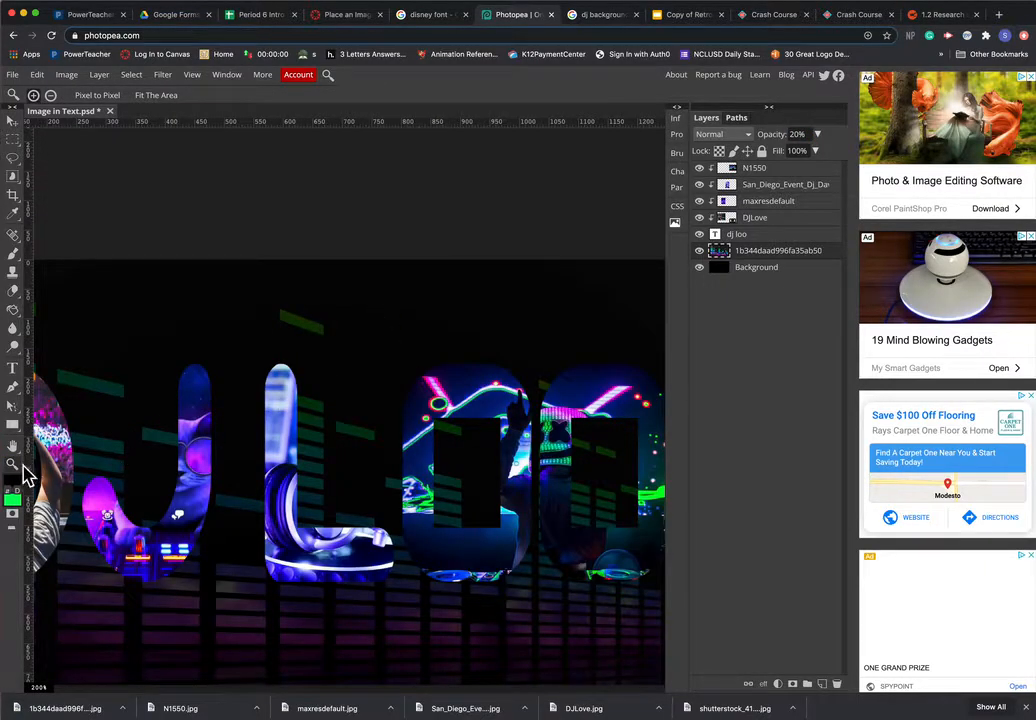
click(50, 95)
click(134, 146)
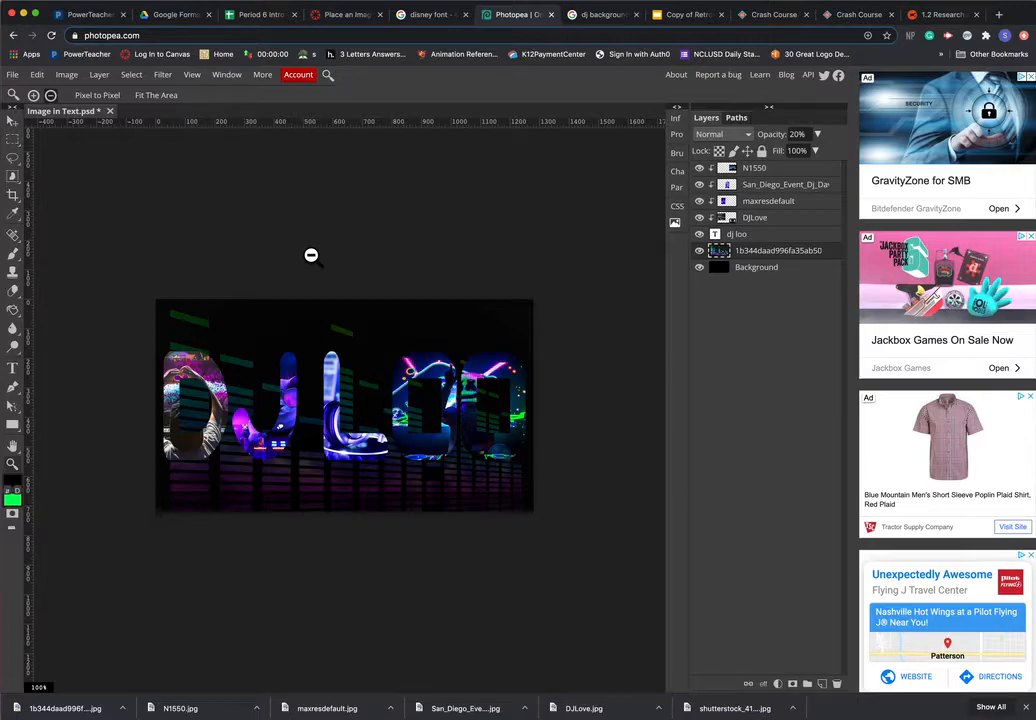
Step: Start exporting the finished design as a JPG and move the export dialog clear of the artwork
click(12, 75)
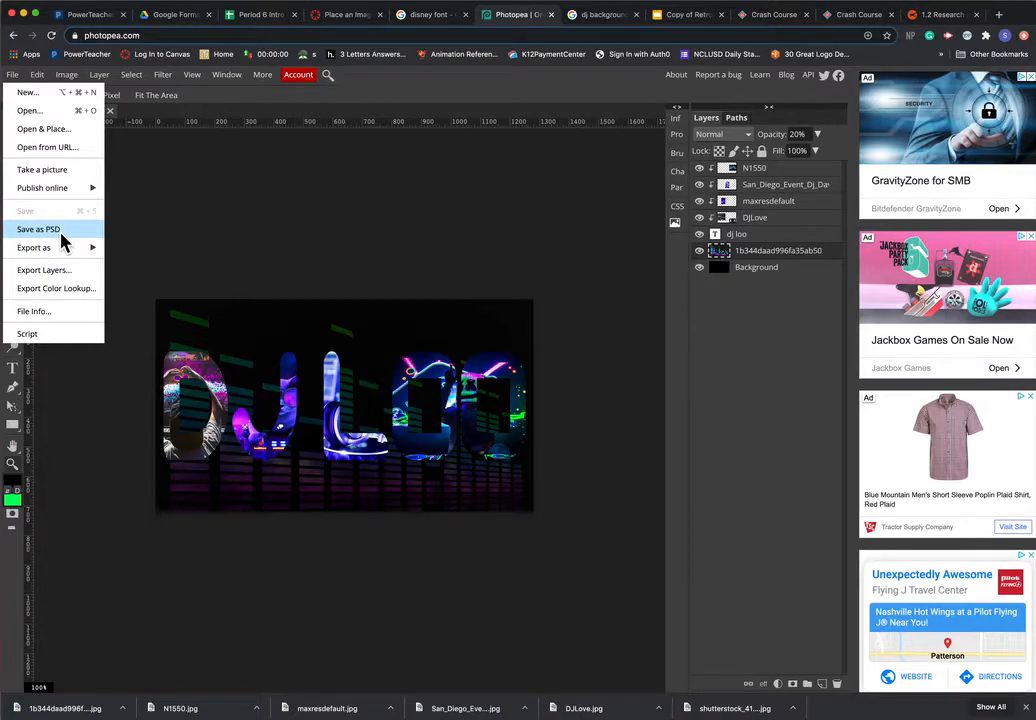
click(232, 196)
click(16, 77)
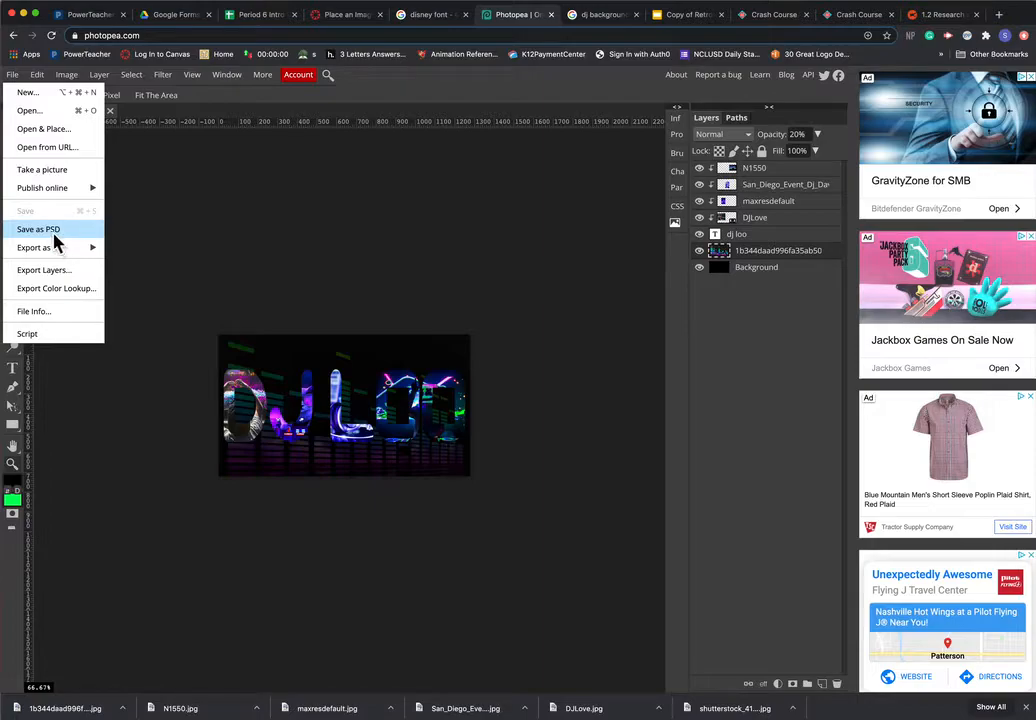
click(14, 75)
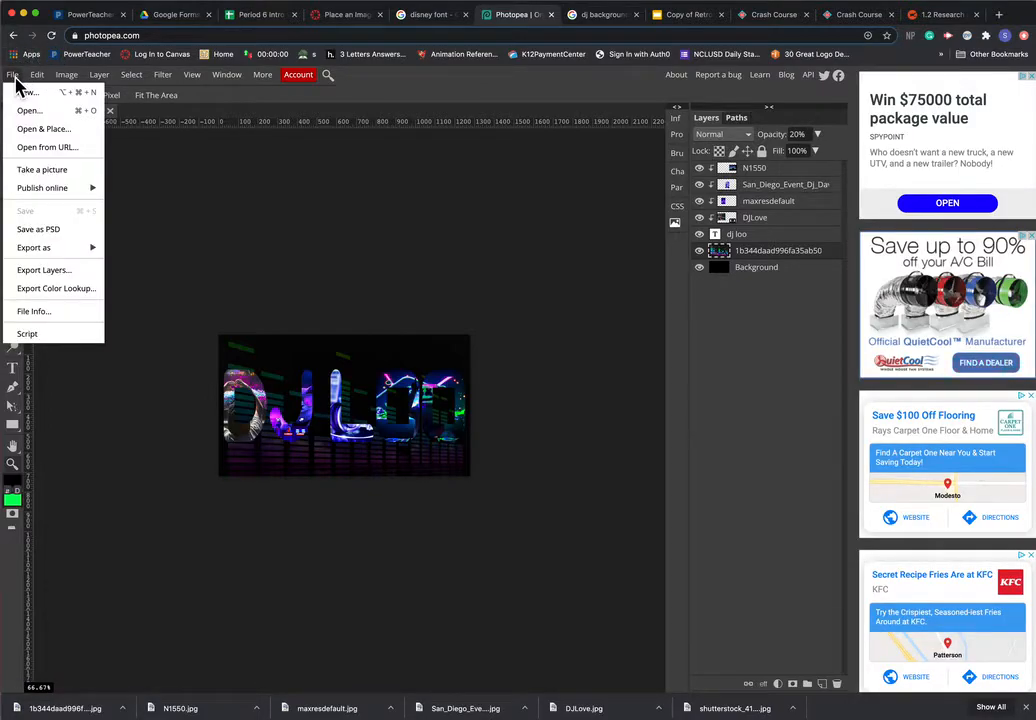
mouse_move(42, 258)
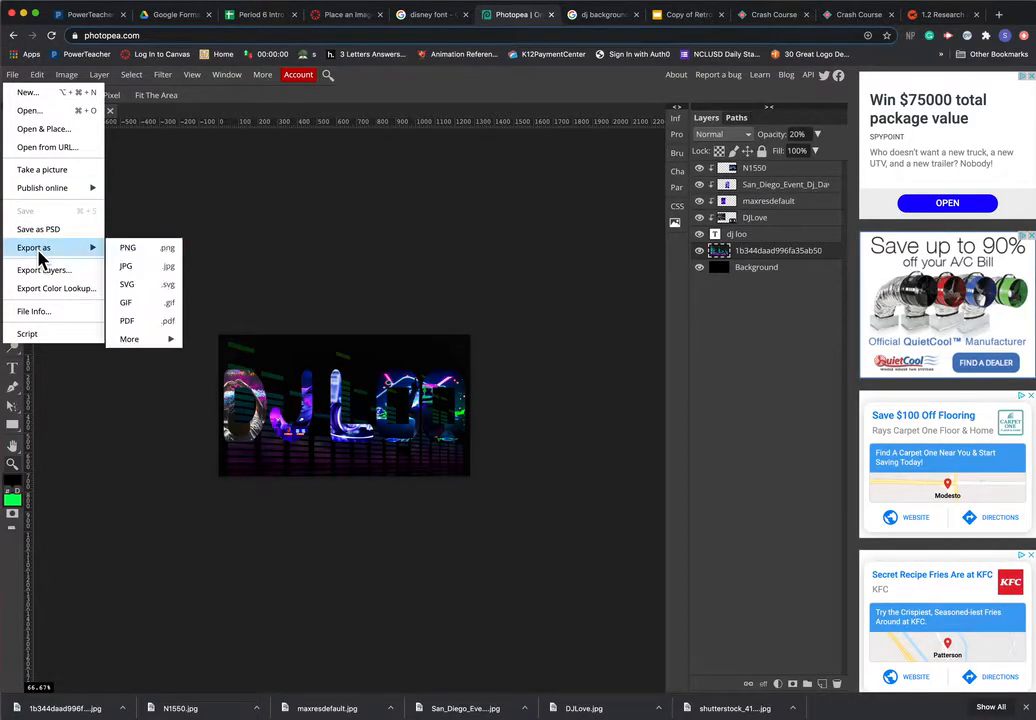
click(153, 273)
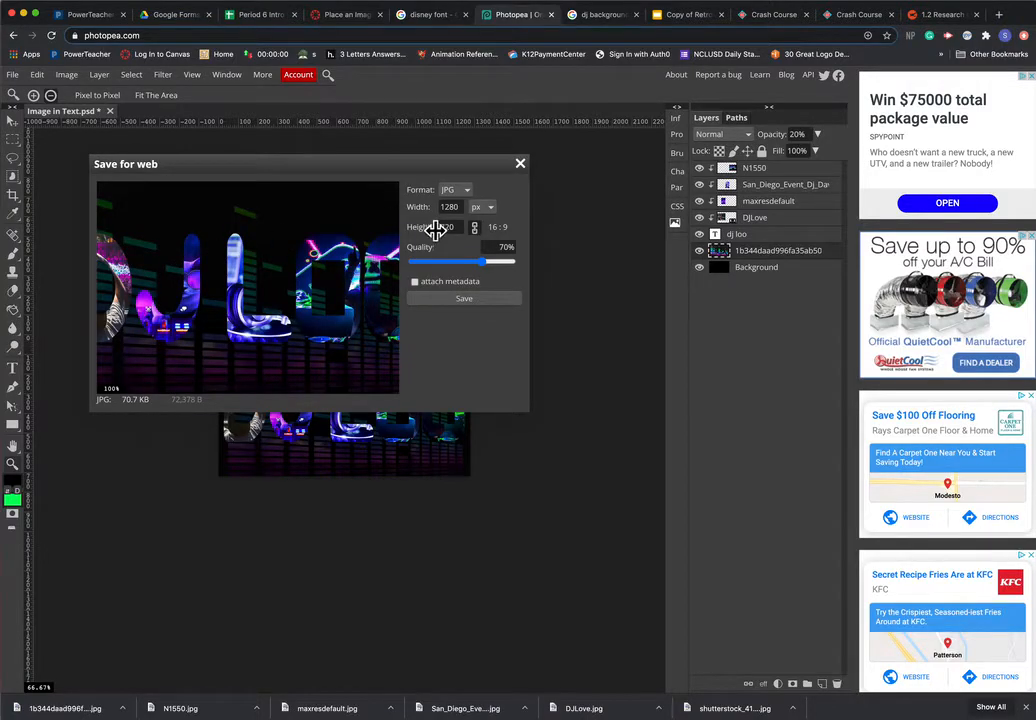
drag(431, 168, 489, 106)
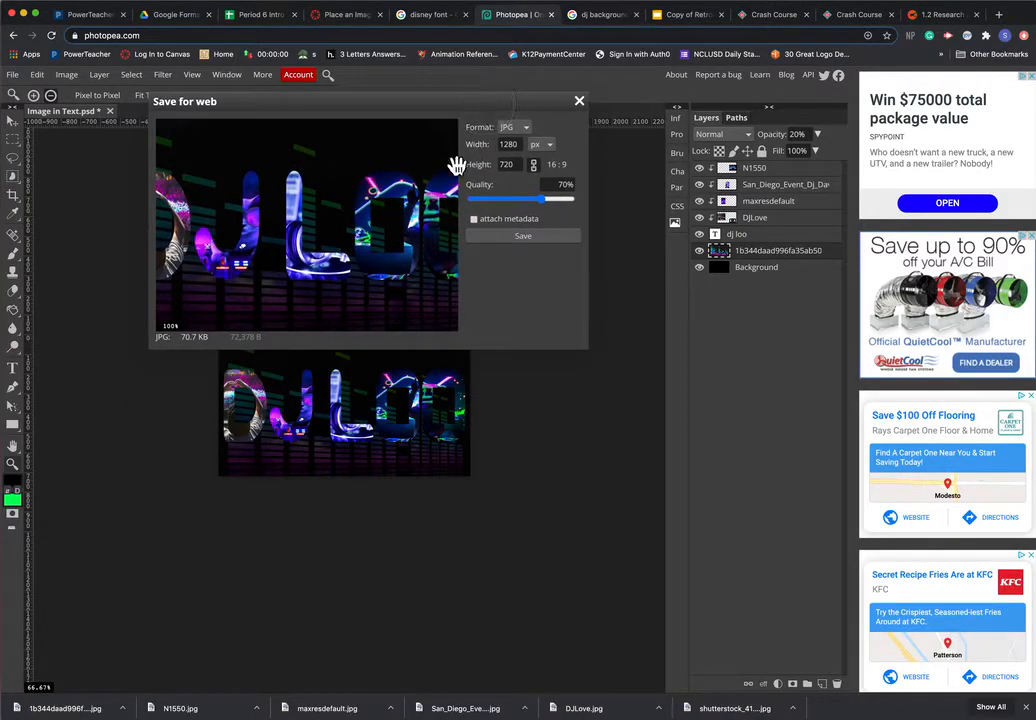
Step: Raise the JPG quality to 100% and save the 1280 by 720 px export
click(521, 128)
click(552, 133)
click(558, 185)
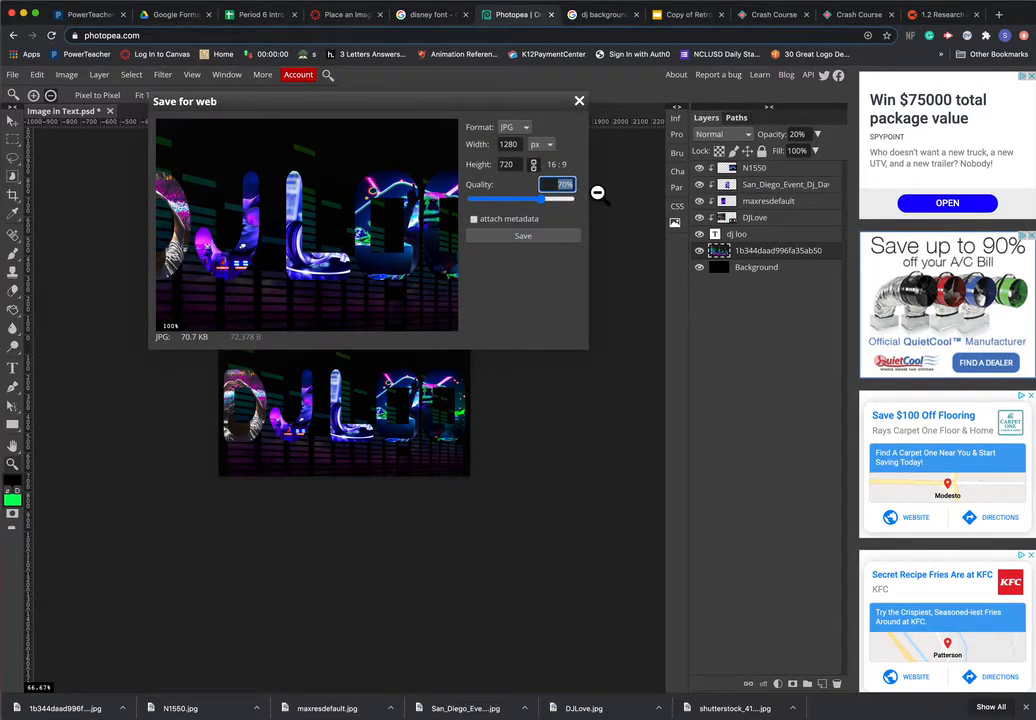
text(1)
click(571, 185)
click(583, 181)
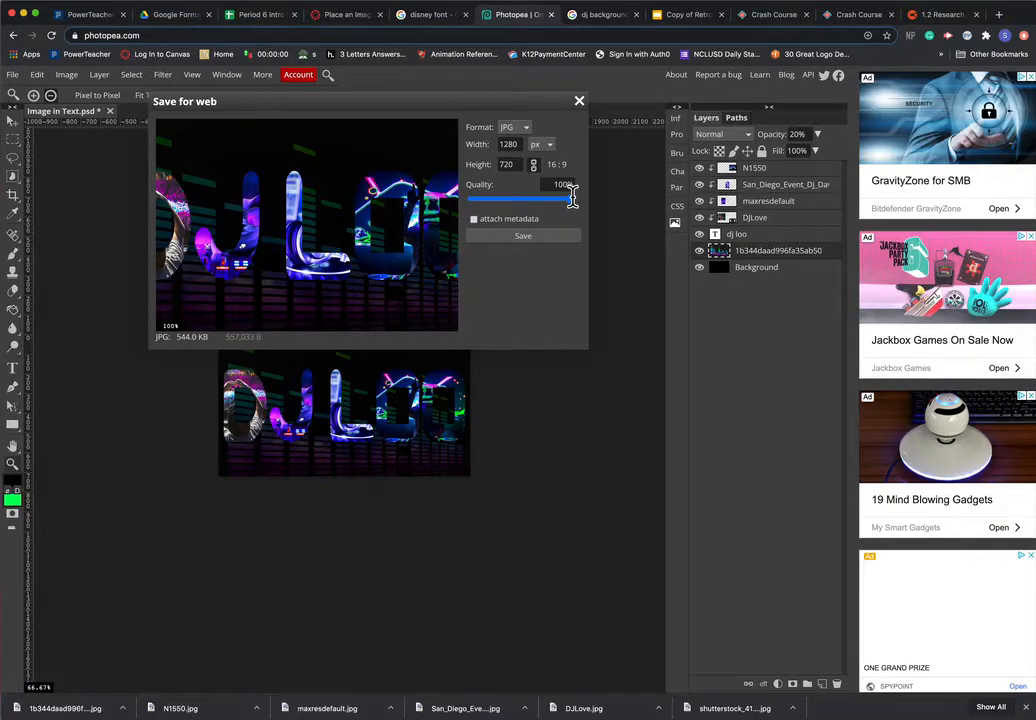
click(530, 248)
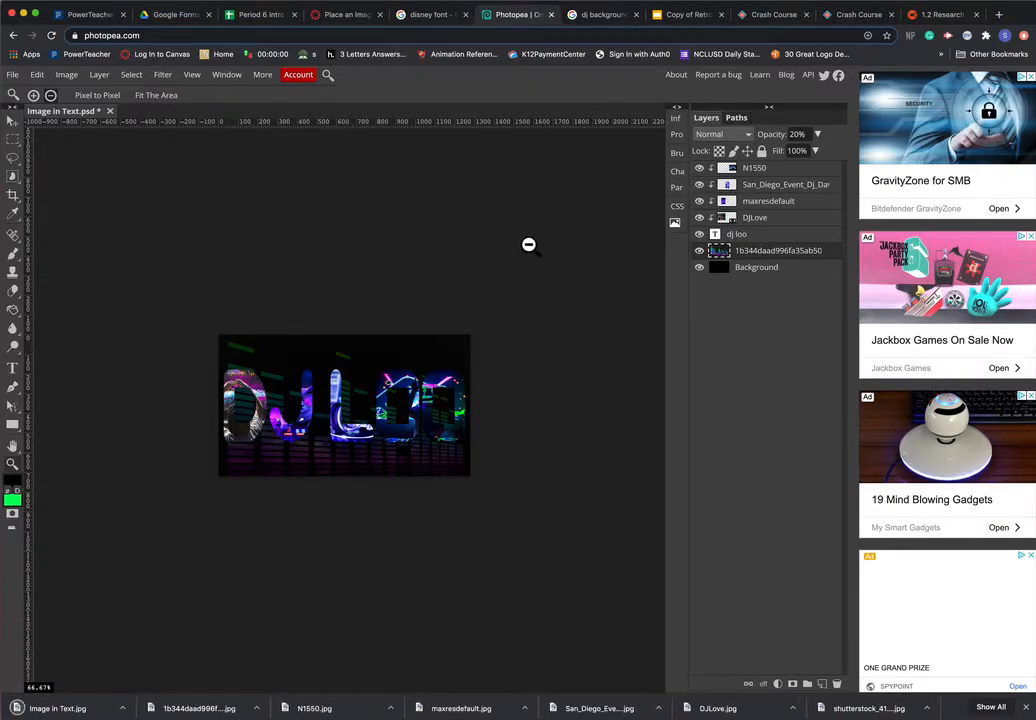
Step: Open the downloaded Image in Text.jpg and check the picture, its file name and its folder
click(72, 708)
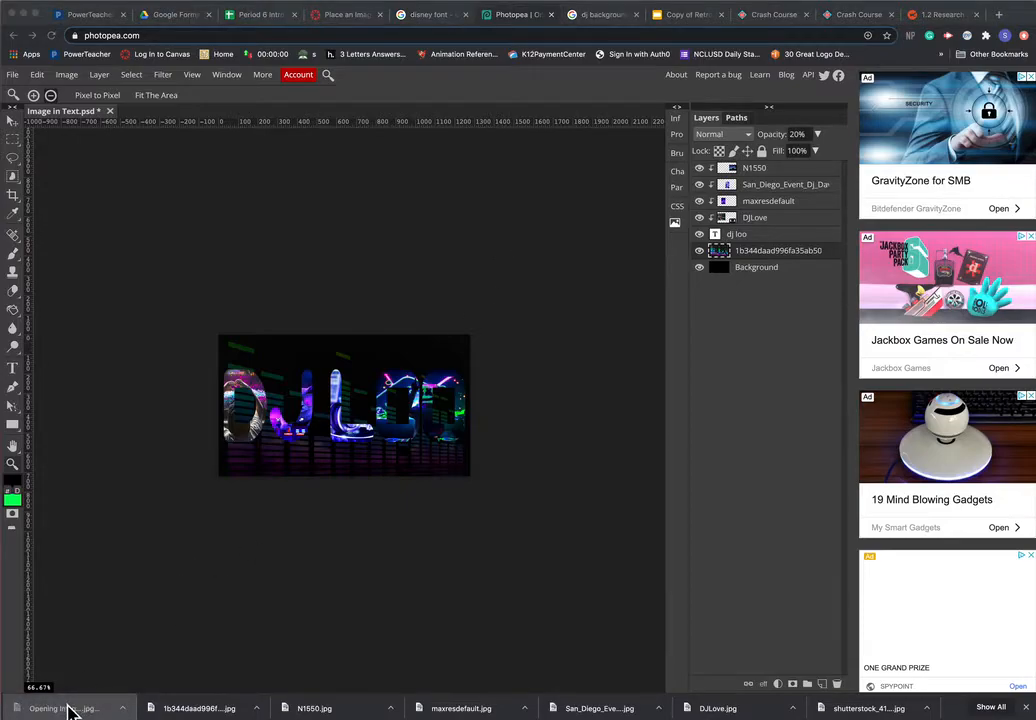
drag(525, 2, 748, 156)
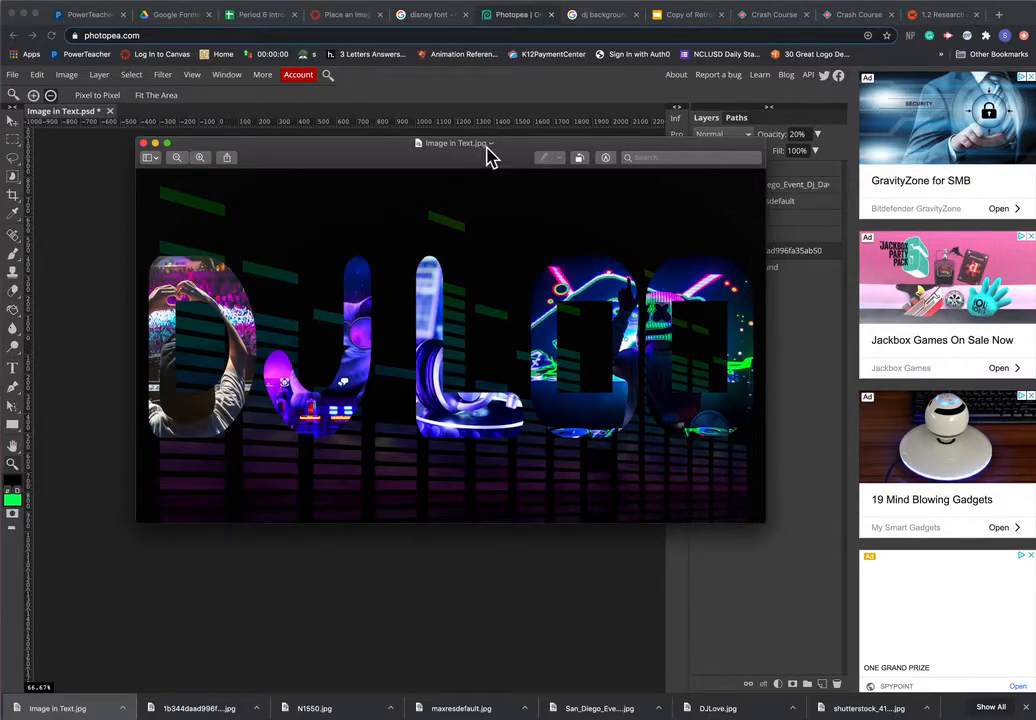
drag(516, 152, 490, 170)
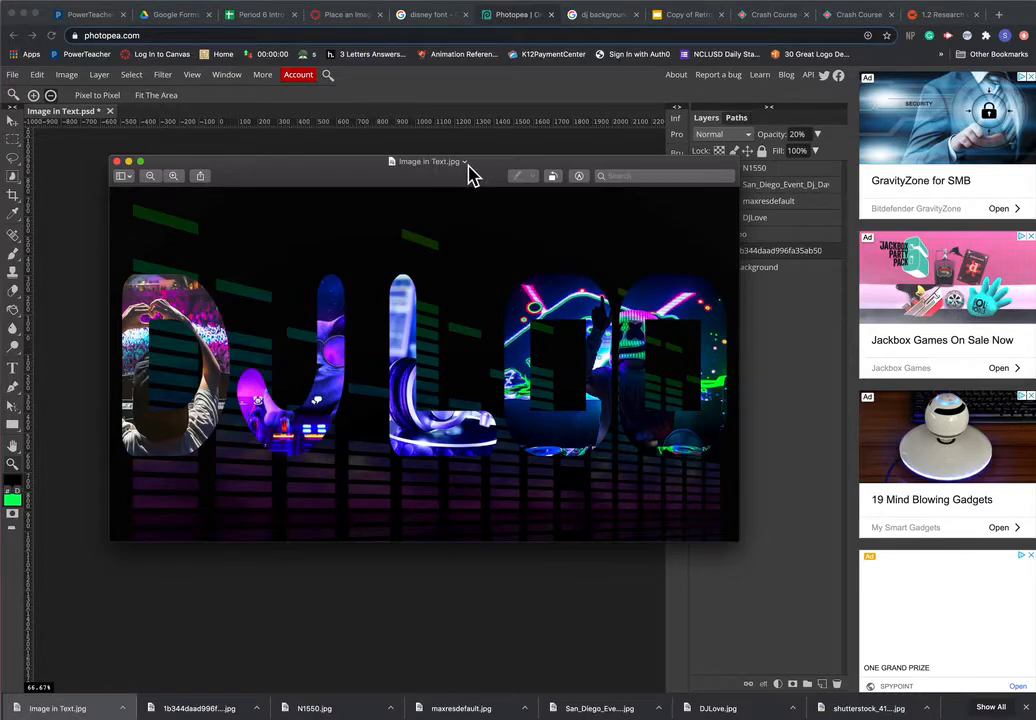
click(466, 163)
click(439, 186)
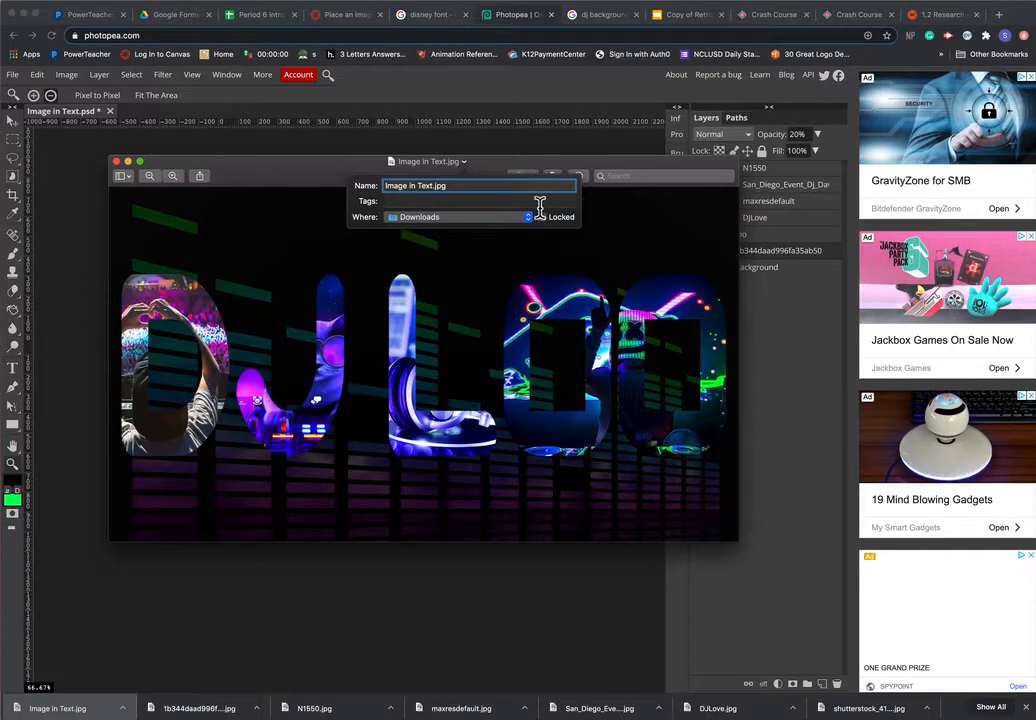
key(Return)
drag(502, 164, 536, 162)
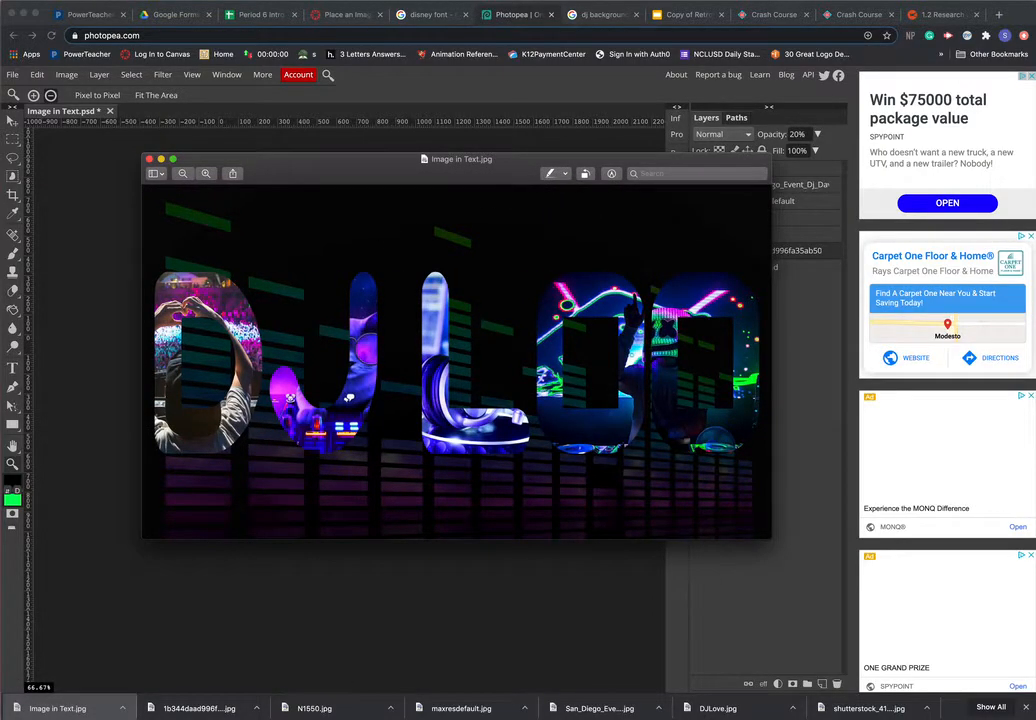
Step: In the Downloads folder in Finder, rename Image in Text.jpg to the last name, first name and "ImageinText", separated by underscores
drag(0, 295, 280, 235)
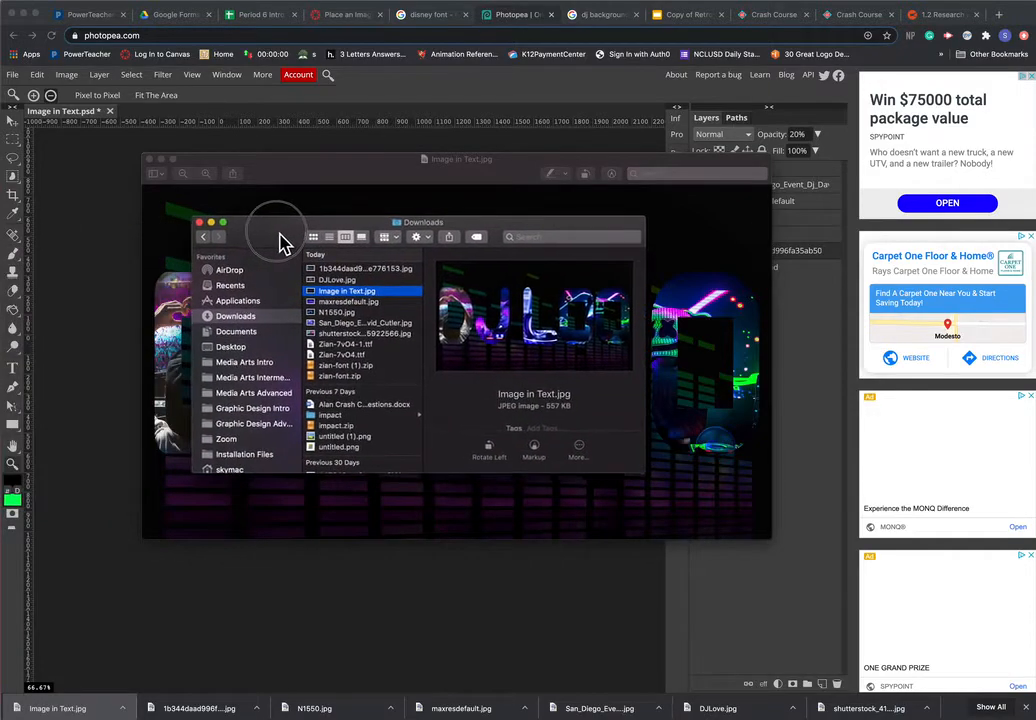
right_click(339, 298)
click(372, 357)
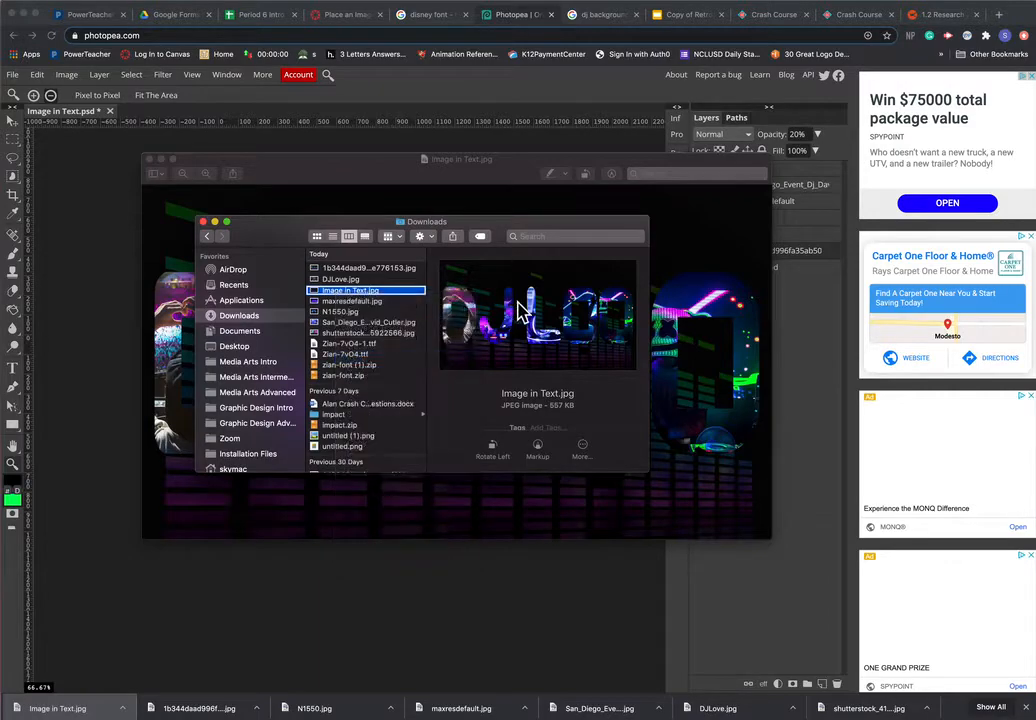
text(Loo_Skyler_)
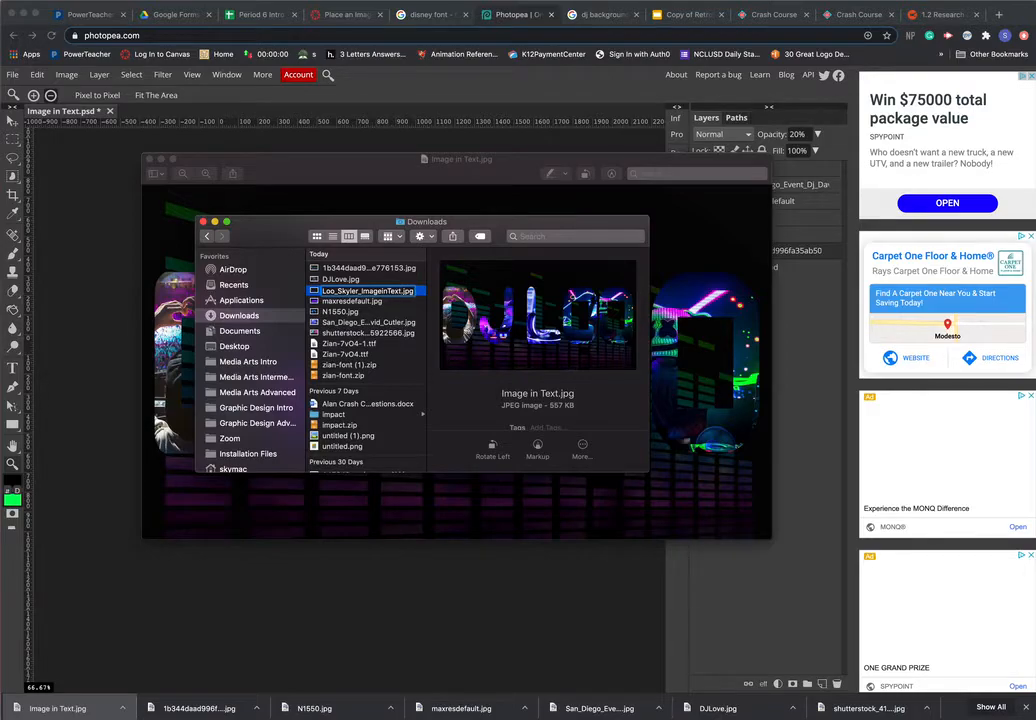
Step: Check the naming instructions in the Canvas assignment and copy the example file name ending in "_ImageText"
click(340, 15)
scroll(419, 300, down, 3)
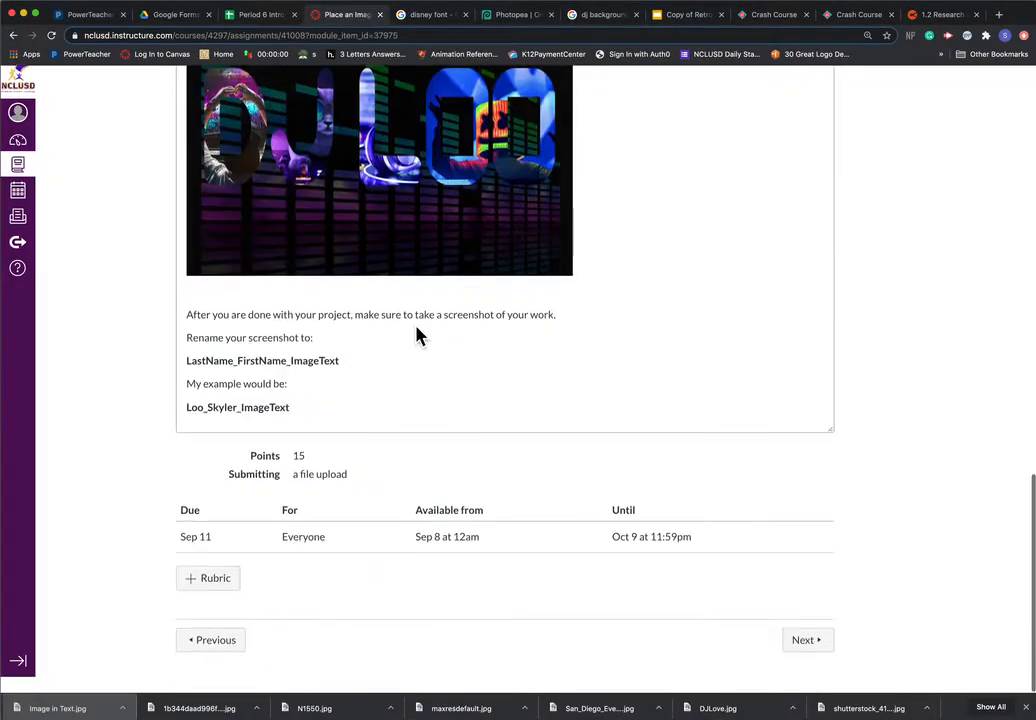
scroll(419, 336, up, 1)
drag(294, 425, 188, 438)
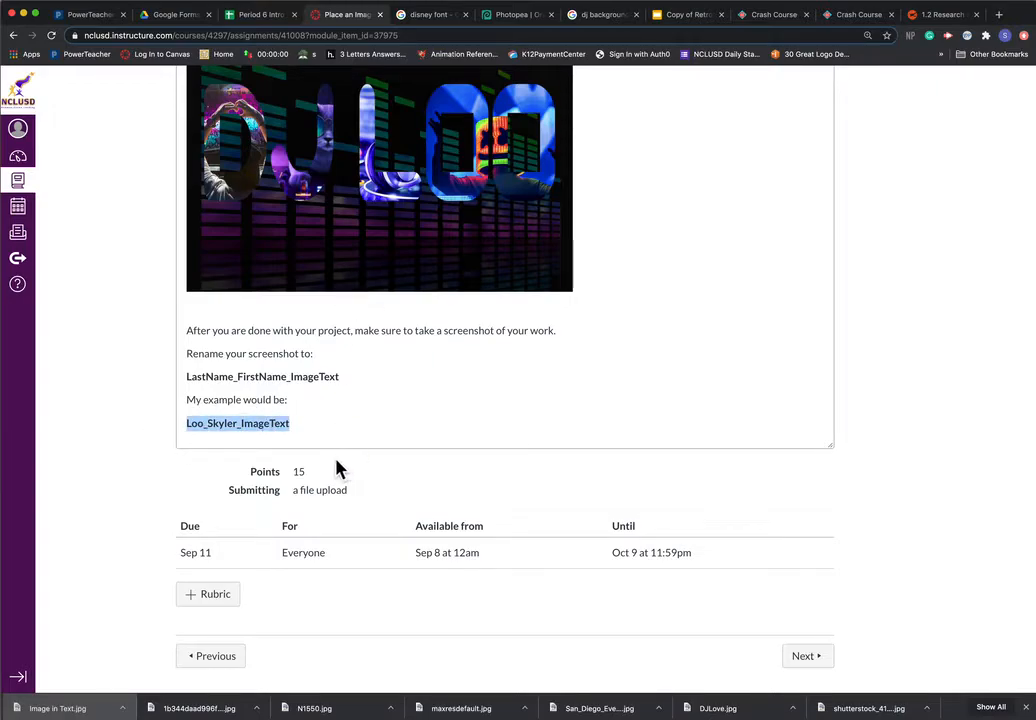
drag(294, 430, 175, 425)
key(super+c)
Step: Switch to Finder and rename the exported JPG in Downloads with the copied example name ending in "_ImageText"
key(super+Tab)
click(368, 292)
right_click(366, 293)
click(346, 299)
click(379, 281)
click(358, 295)
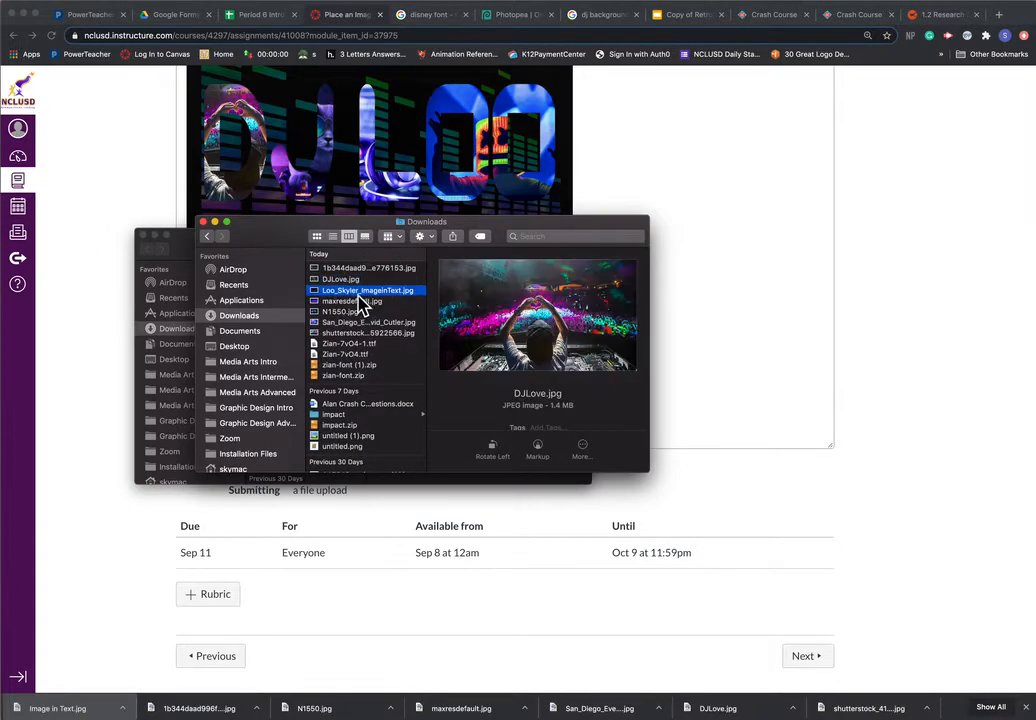
right_click(361, 302)
click(416, 352)
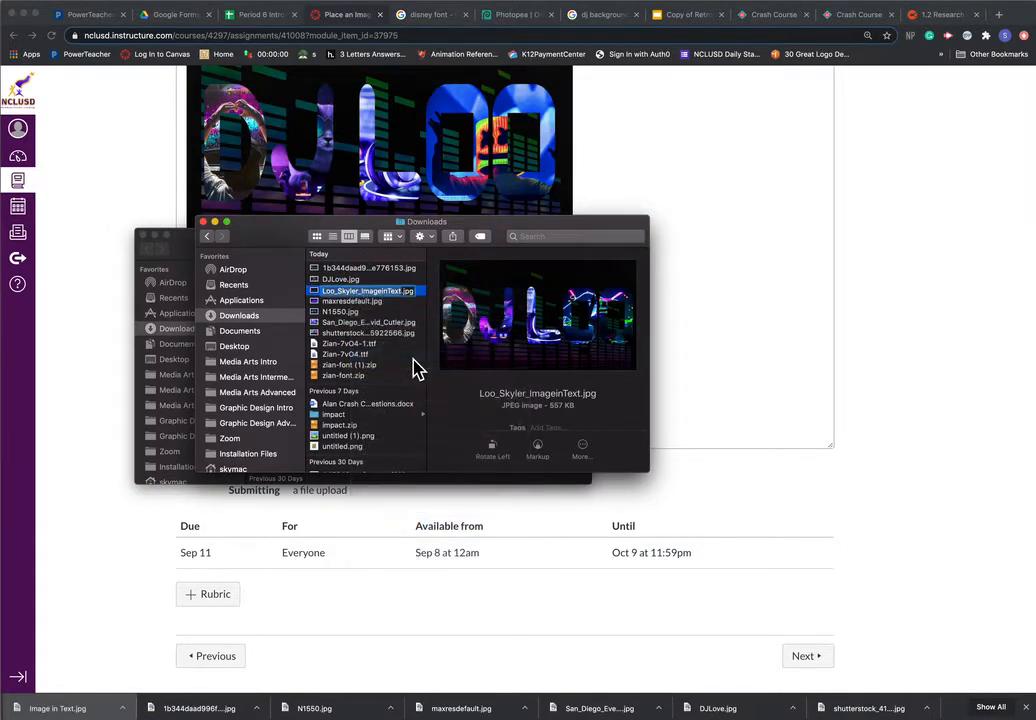
key(super+v)
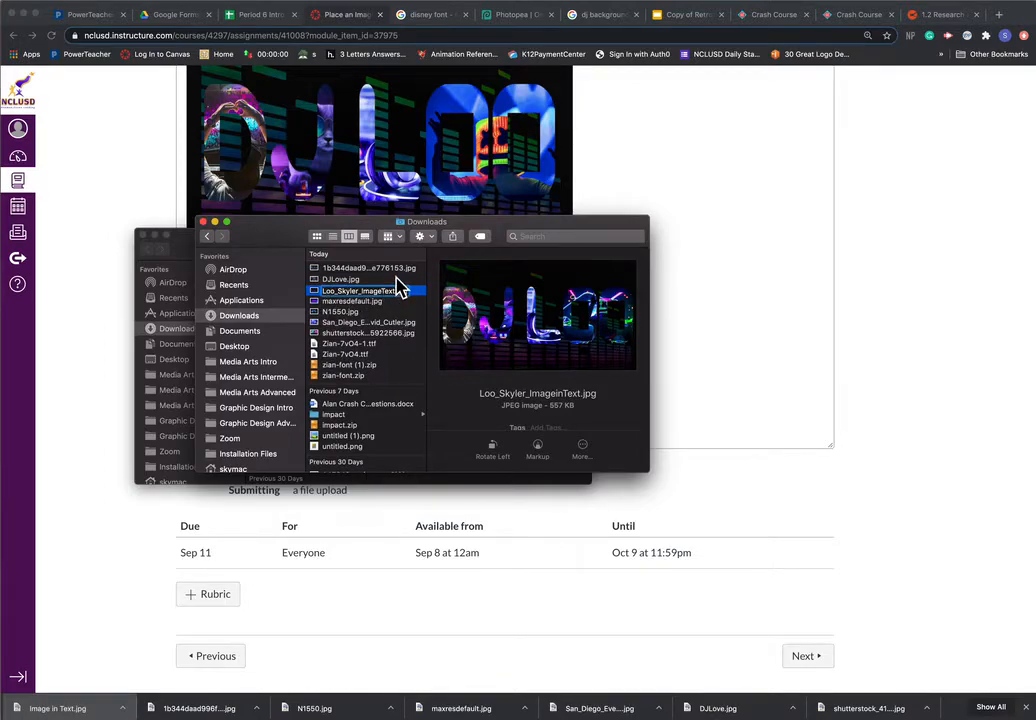
key(Return)
Step: Move the two Downloads windows apart around the renamed file, and return to the assignment page in the browser
drag(393, 301, 365, 297)
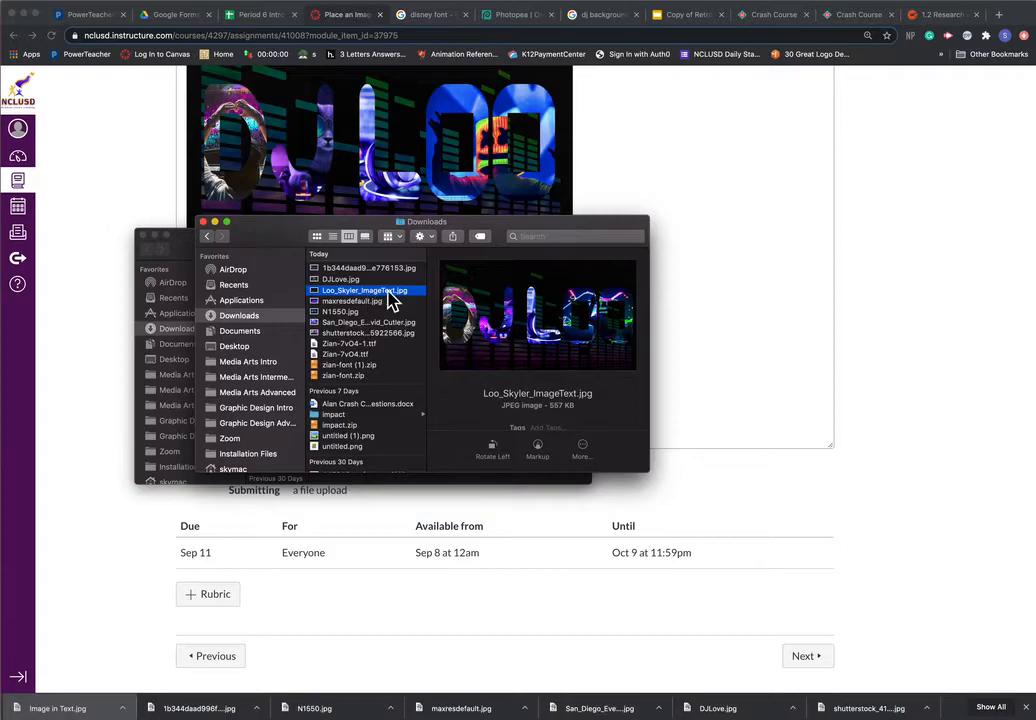
drag(470, 233, 645, 224)
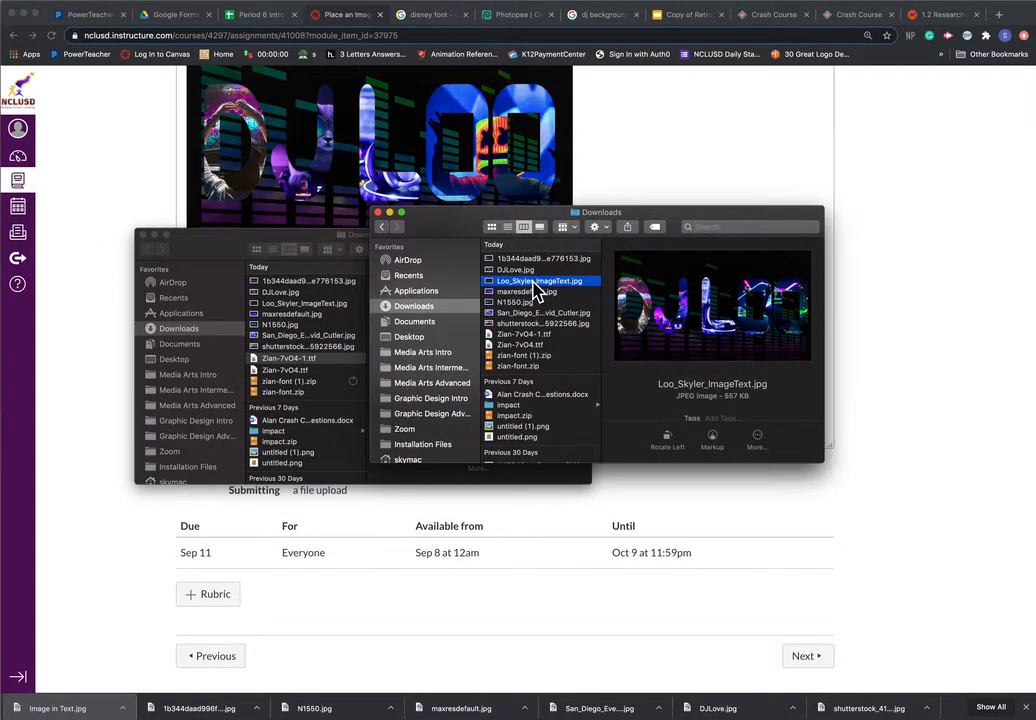
drag(541, 283, 546, 285)
drag(312, 235, 770, 84)
drag(453, 222, 435, 348)
click(837, 338)
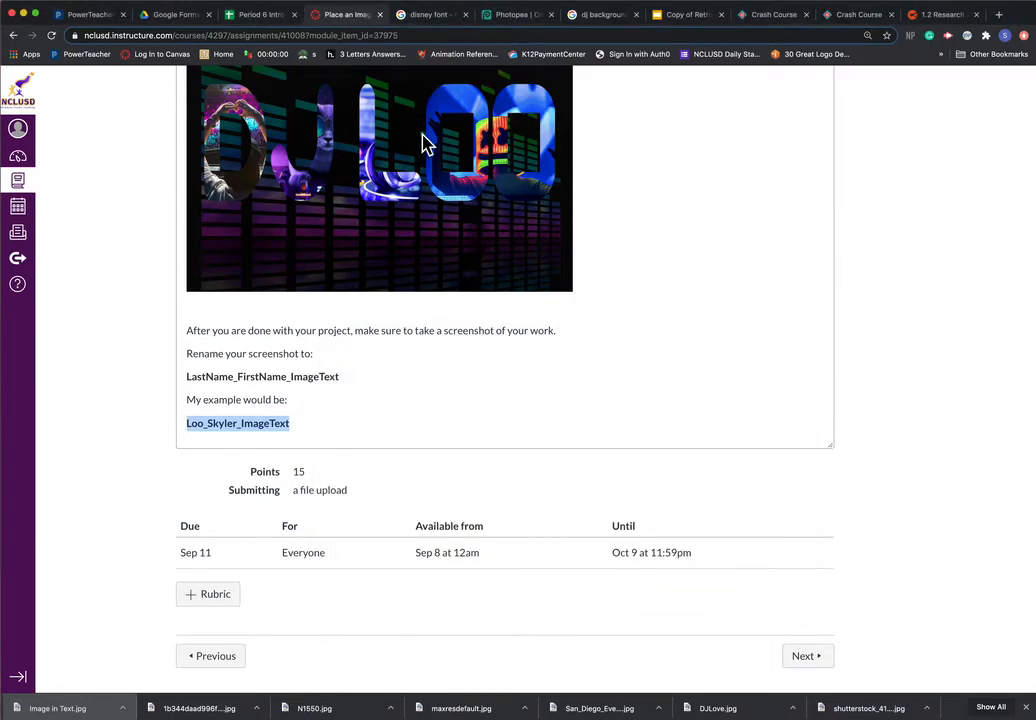
Step: Review the design in Photopea and the renamed JPG in Finder, and return to the beginning of the "Place an Image in Text" assignment
click(512, 15)
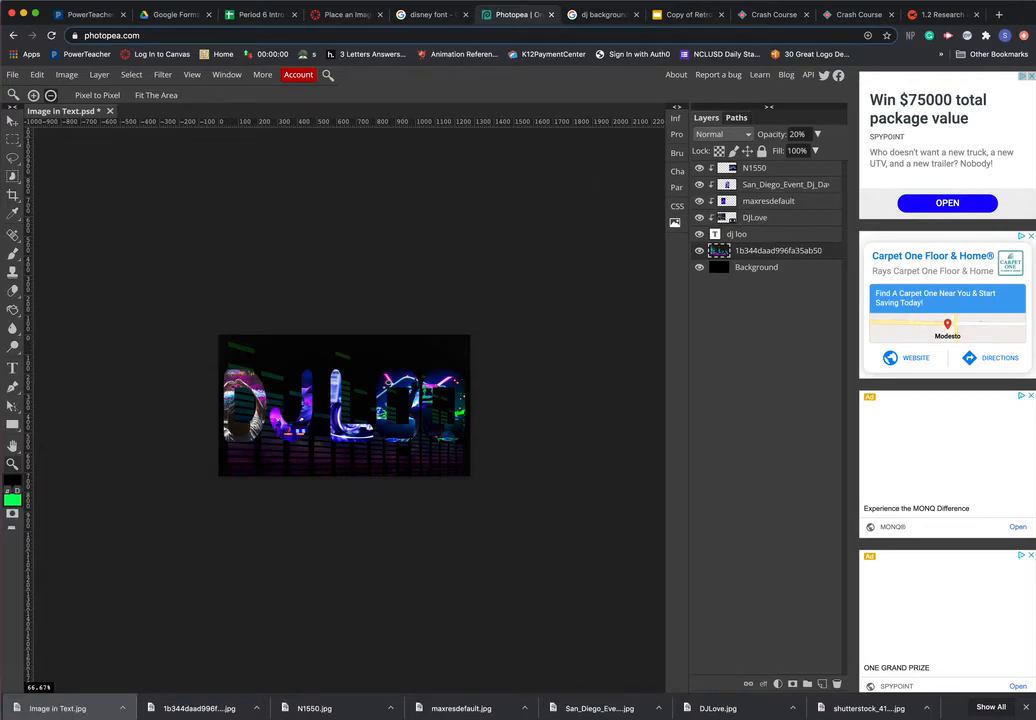
key(super+Tab)
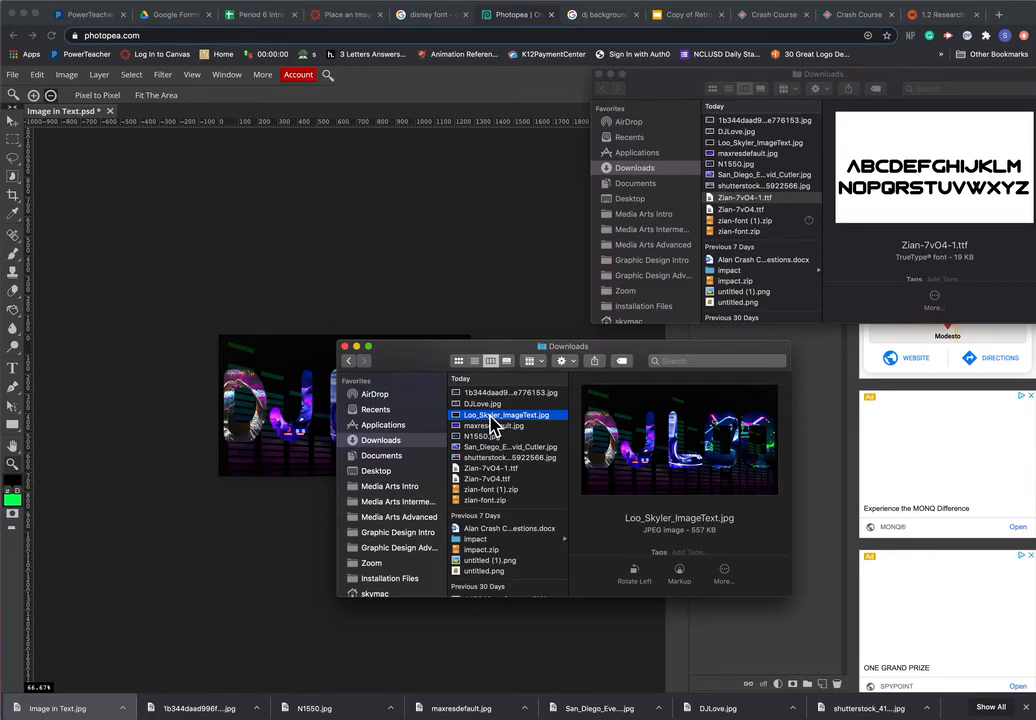
key(super+Tab)
click(348, 15)
scroll(634, 358, up, 15)
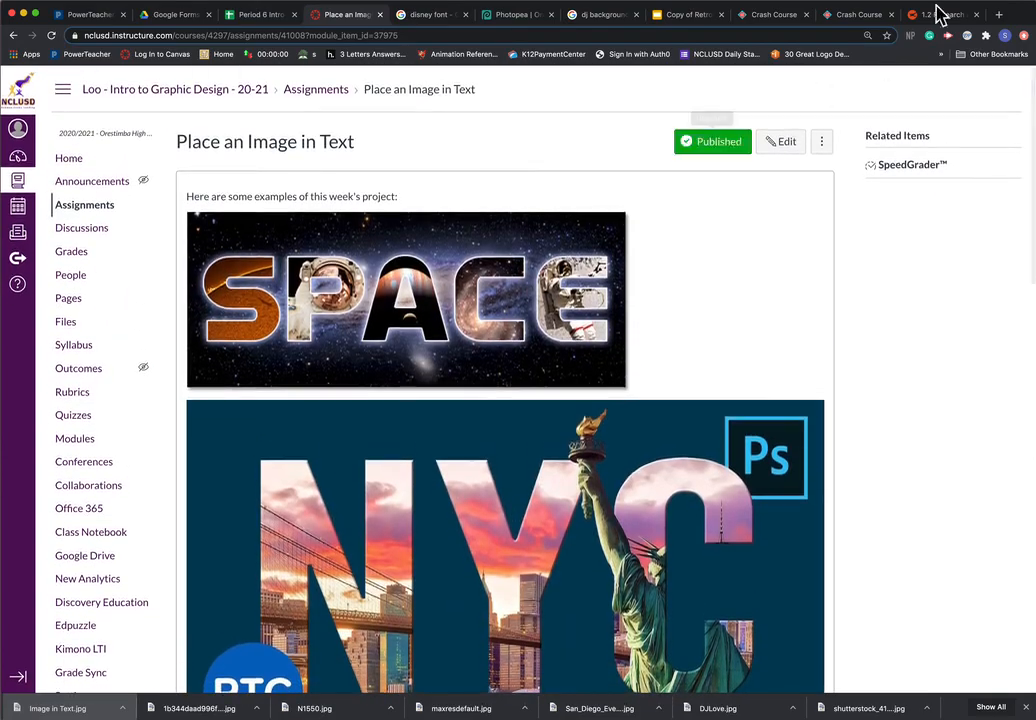